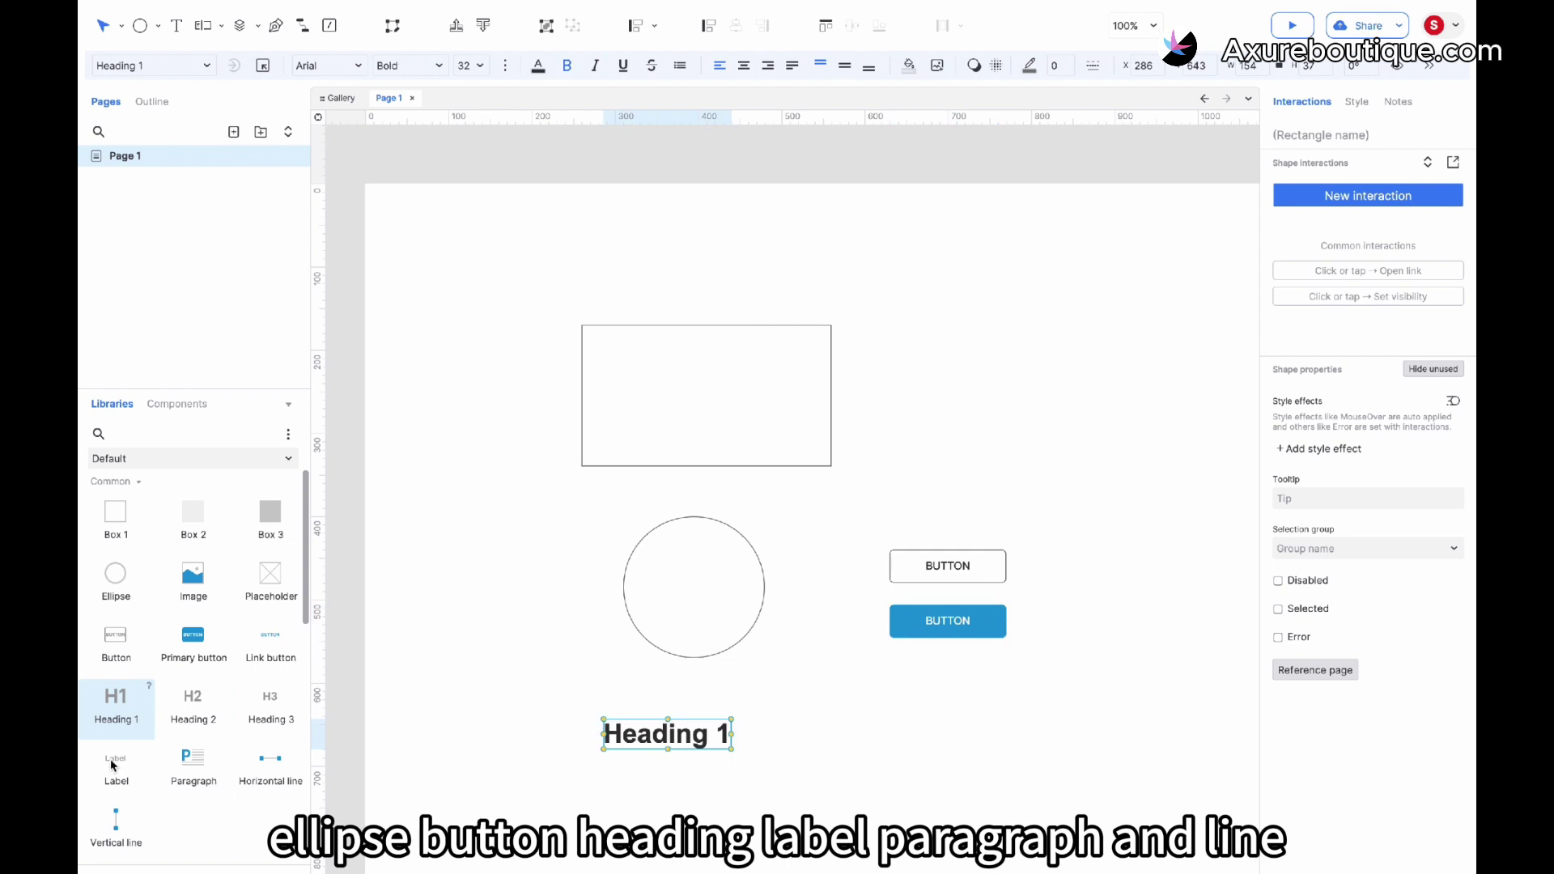
Add a Label and a Paragraph beside the heading, and a Horizontal line to the right of the rectangle
drag(116, 761, 777, 729)
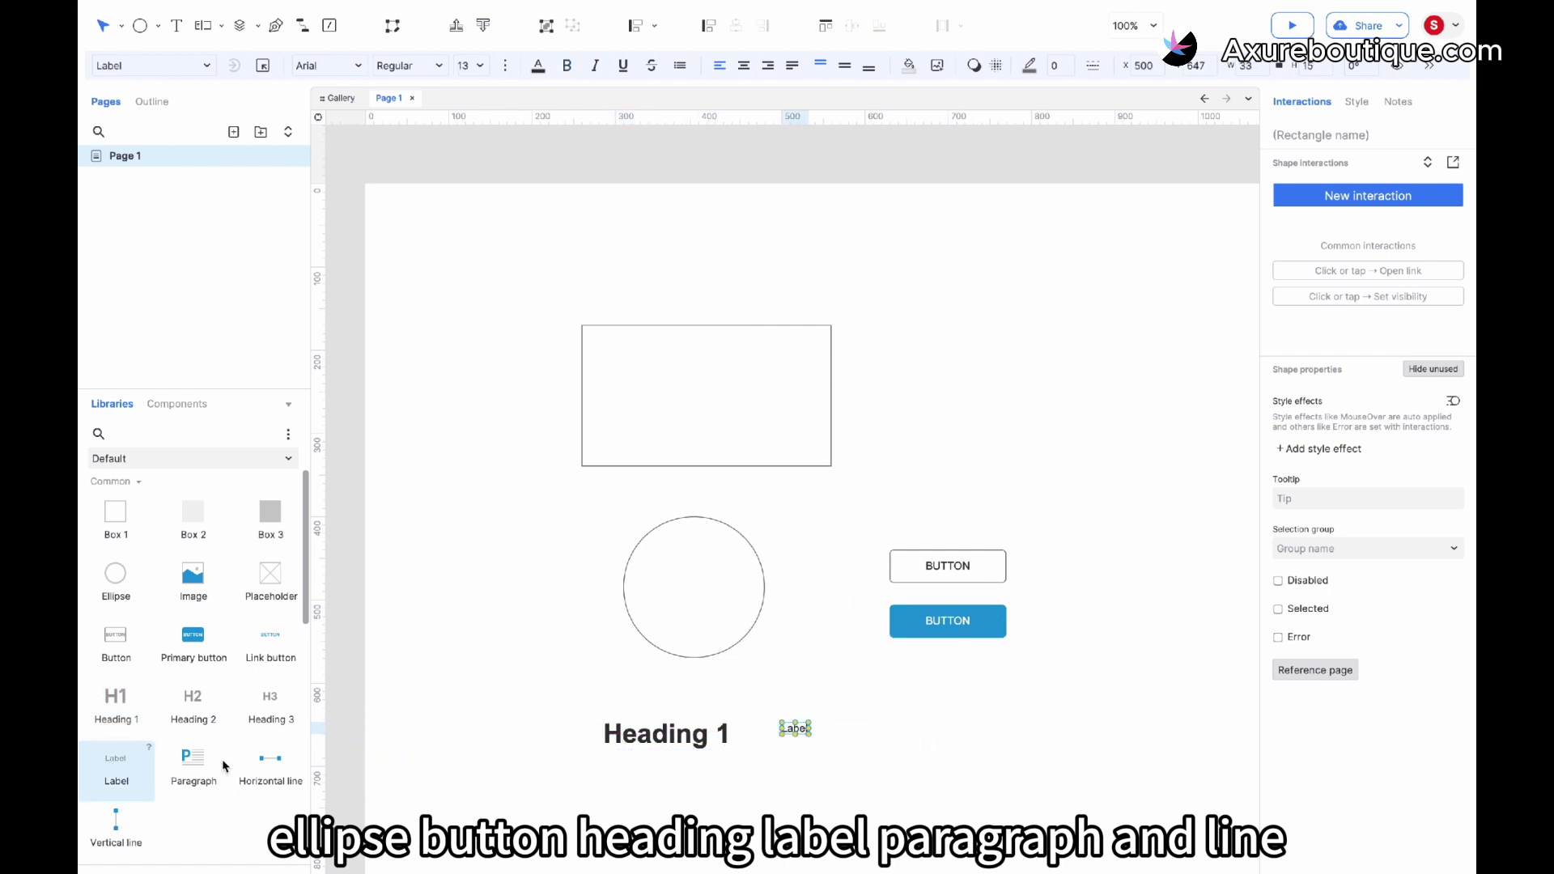
drag(226, 765, 885, 714)
scroll(874, 715, down, 2)
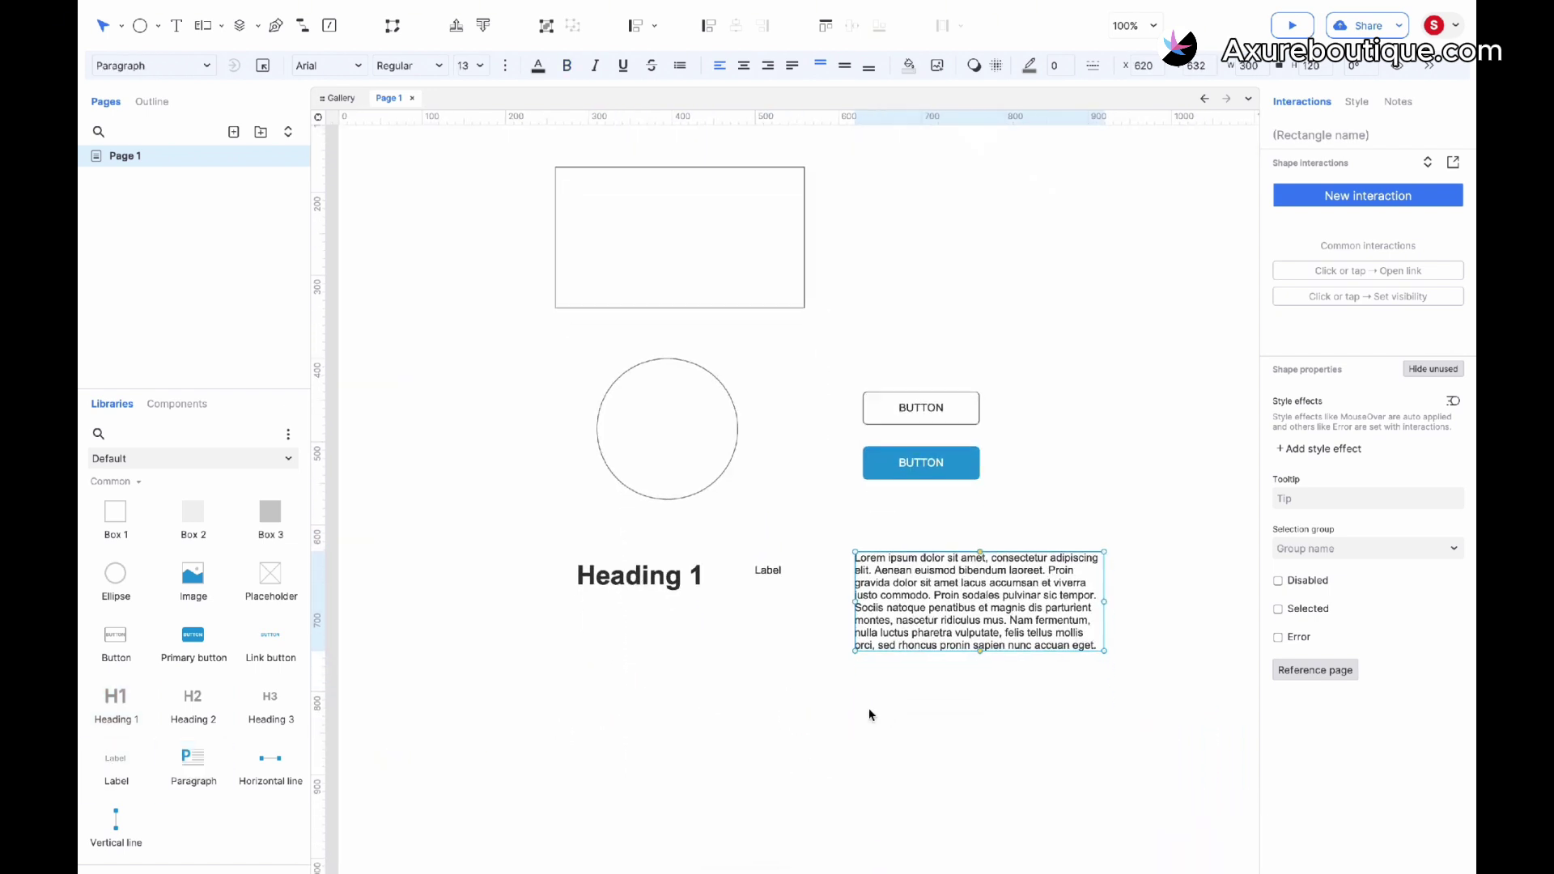
drag(271, 758, 842, 259)
click(839, 300)
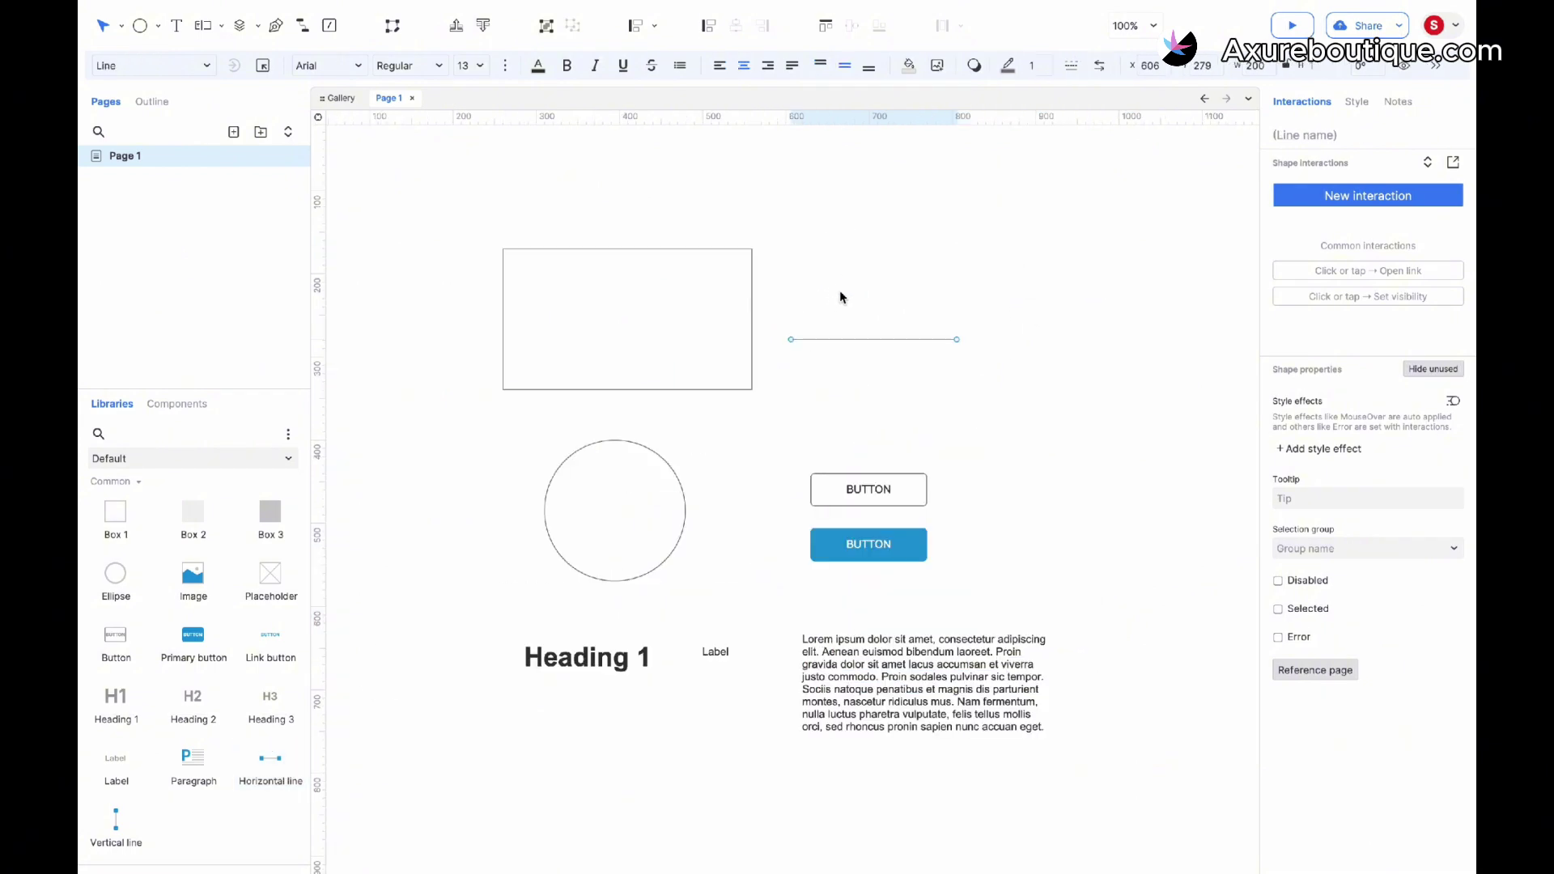
Change the shape of the rectangle to a triangle
click(725, 317)
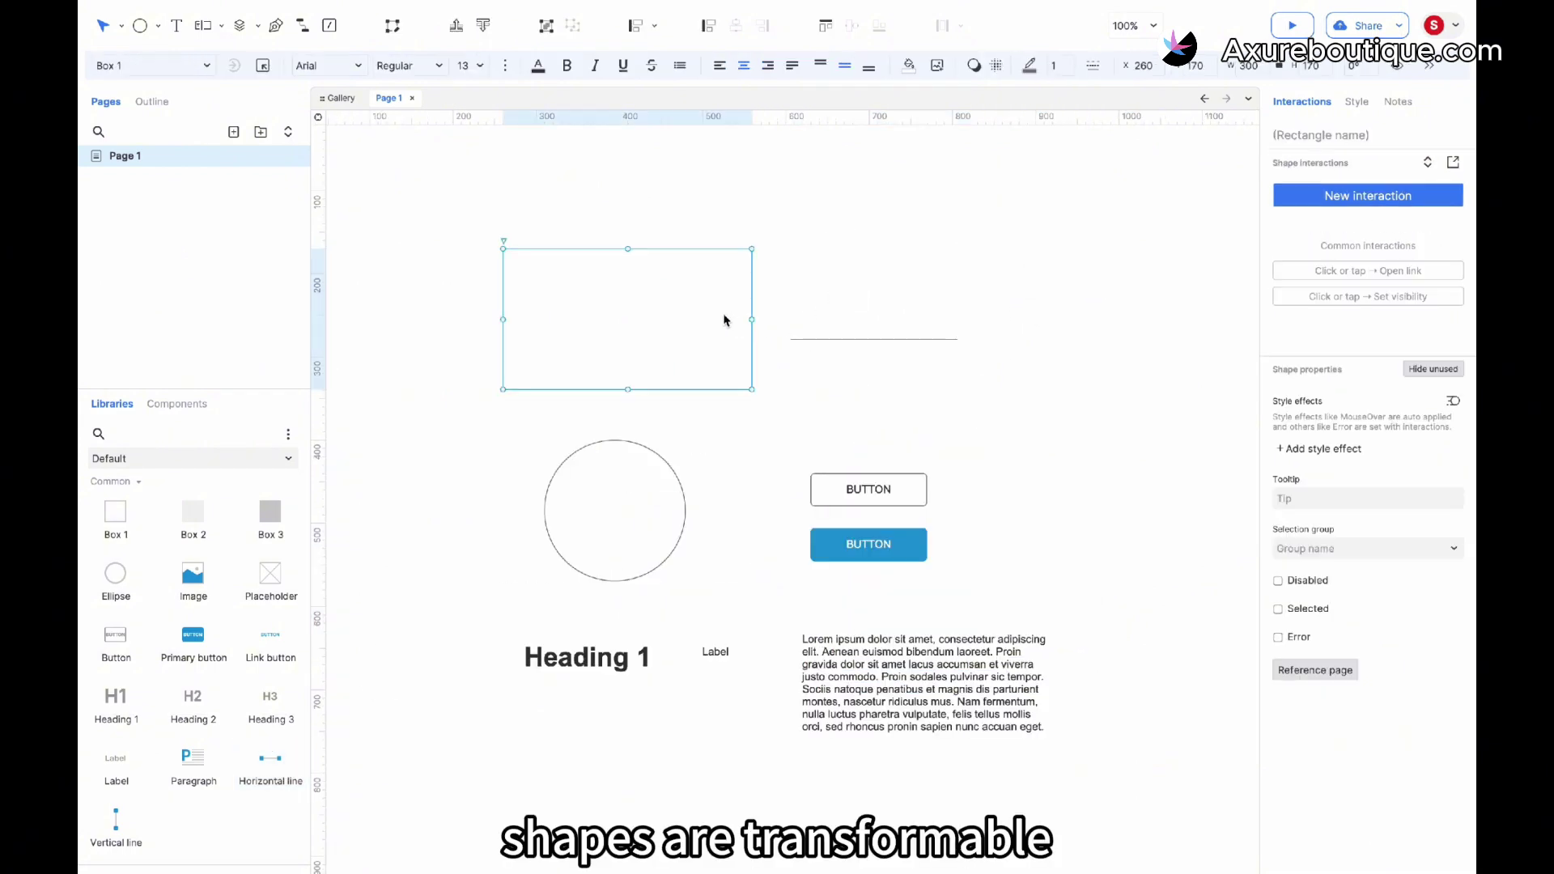
right_click(680, 344)
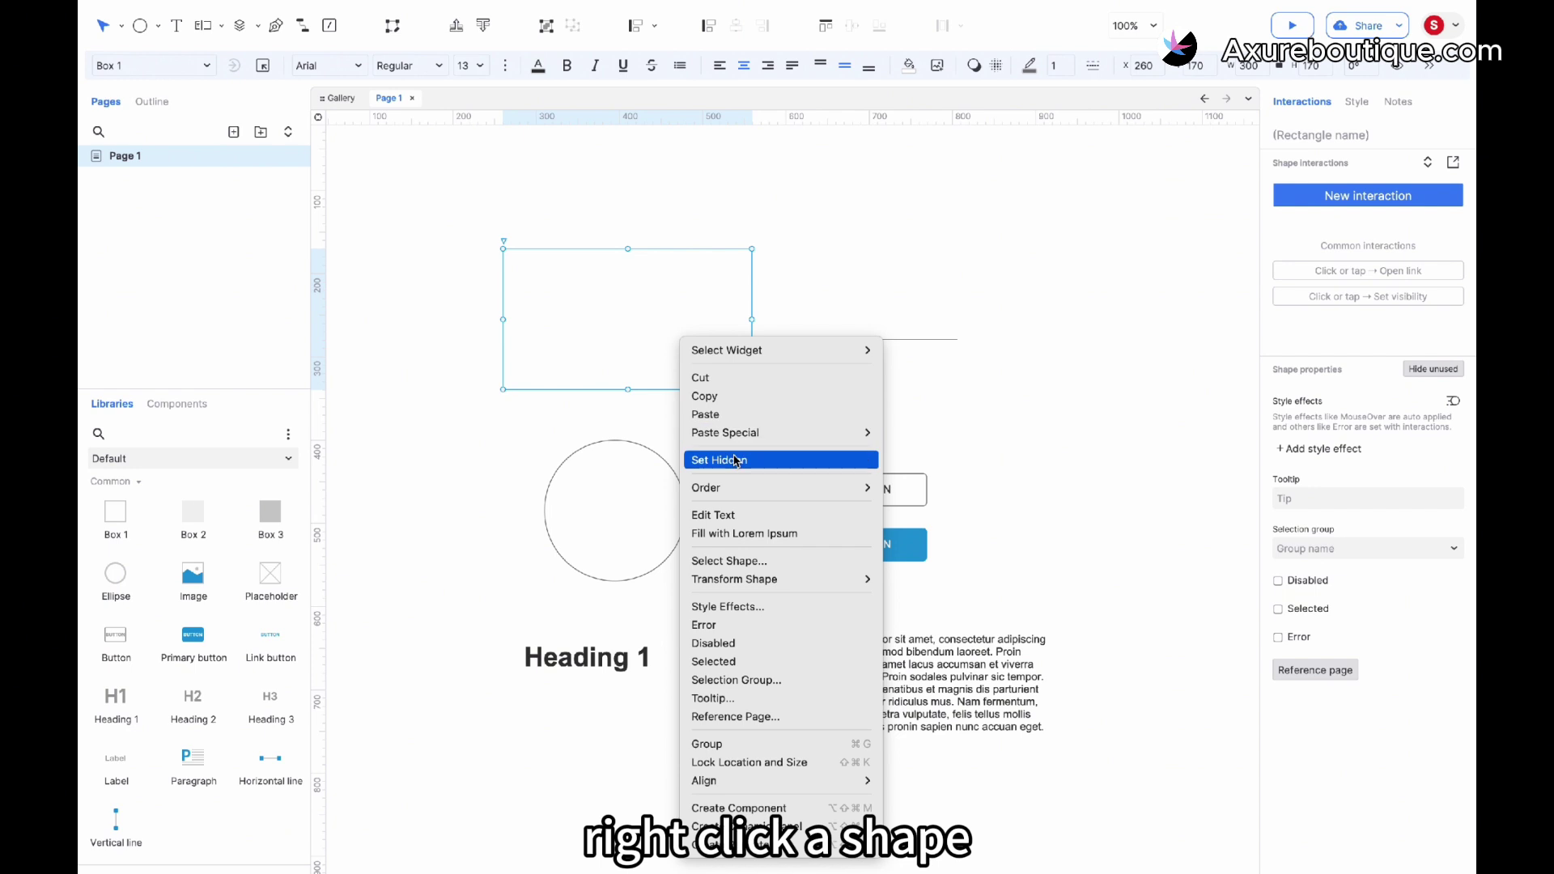
click(733, 565)
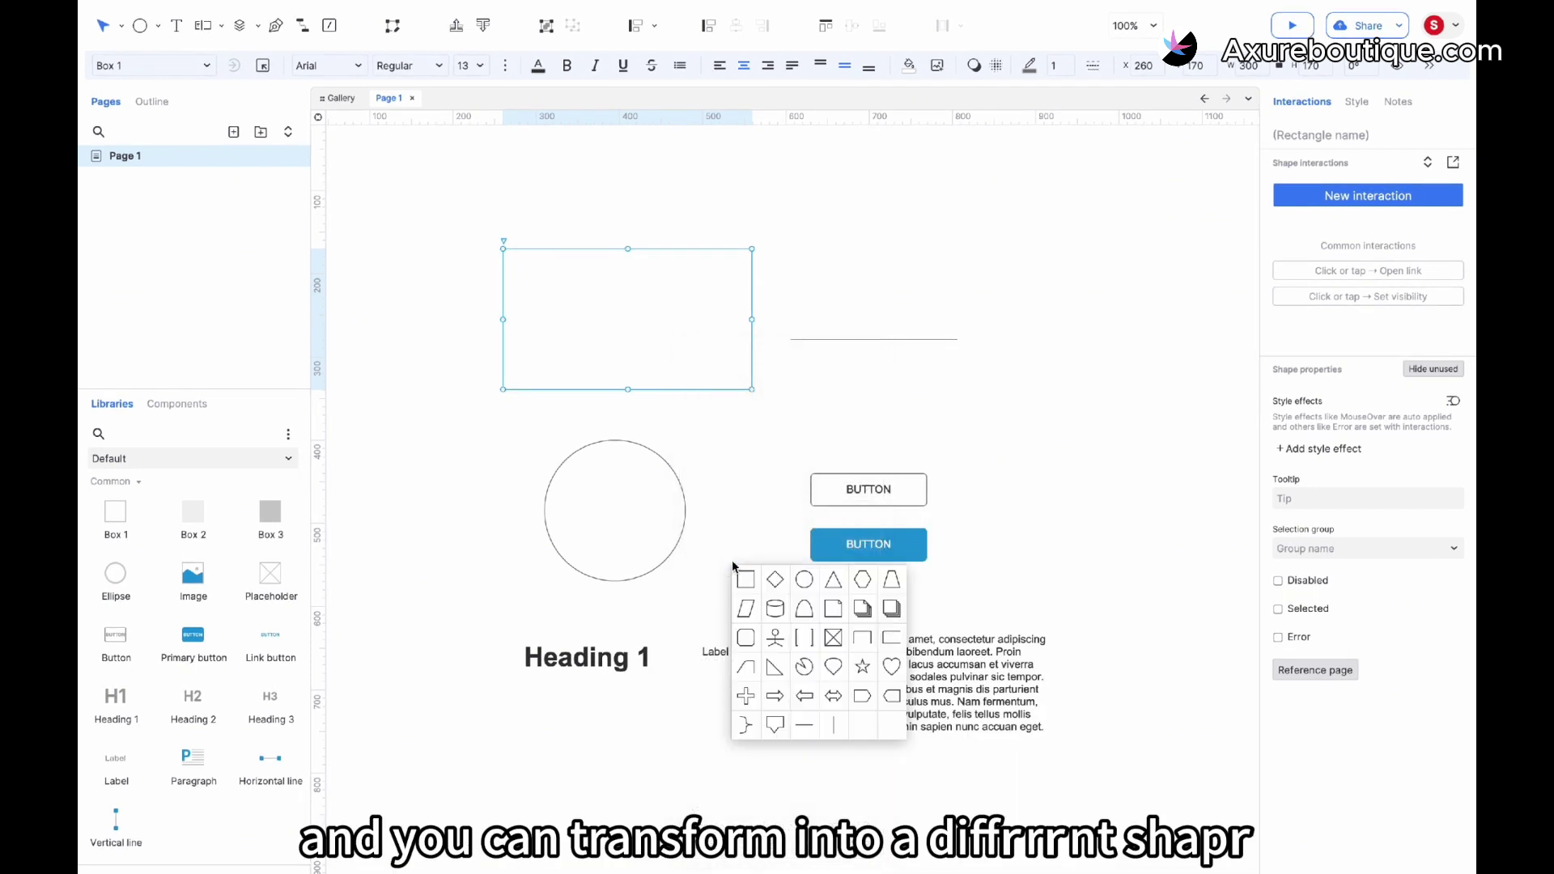
click(830, 588)
Change the shape of the Heading 1 text element to a horizontal line
click(628, 652)
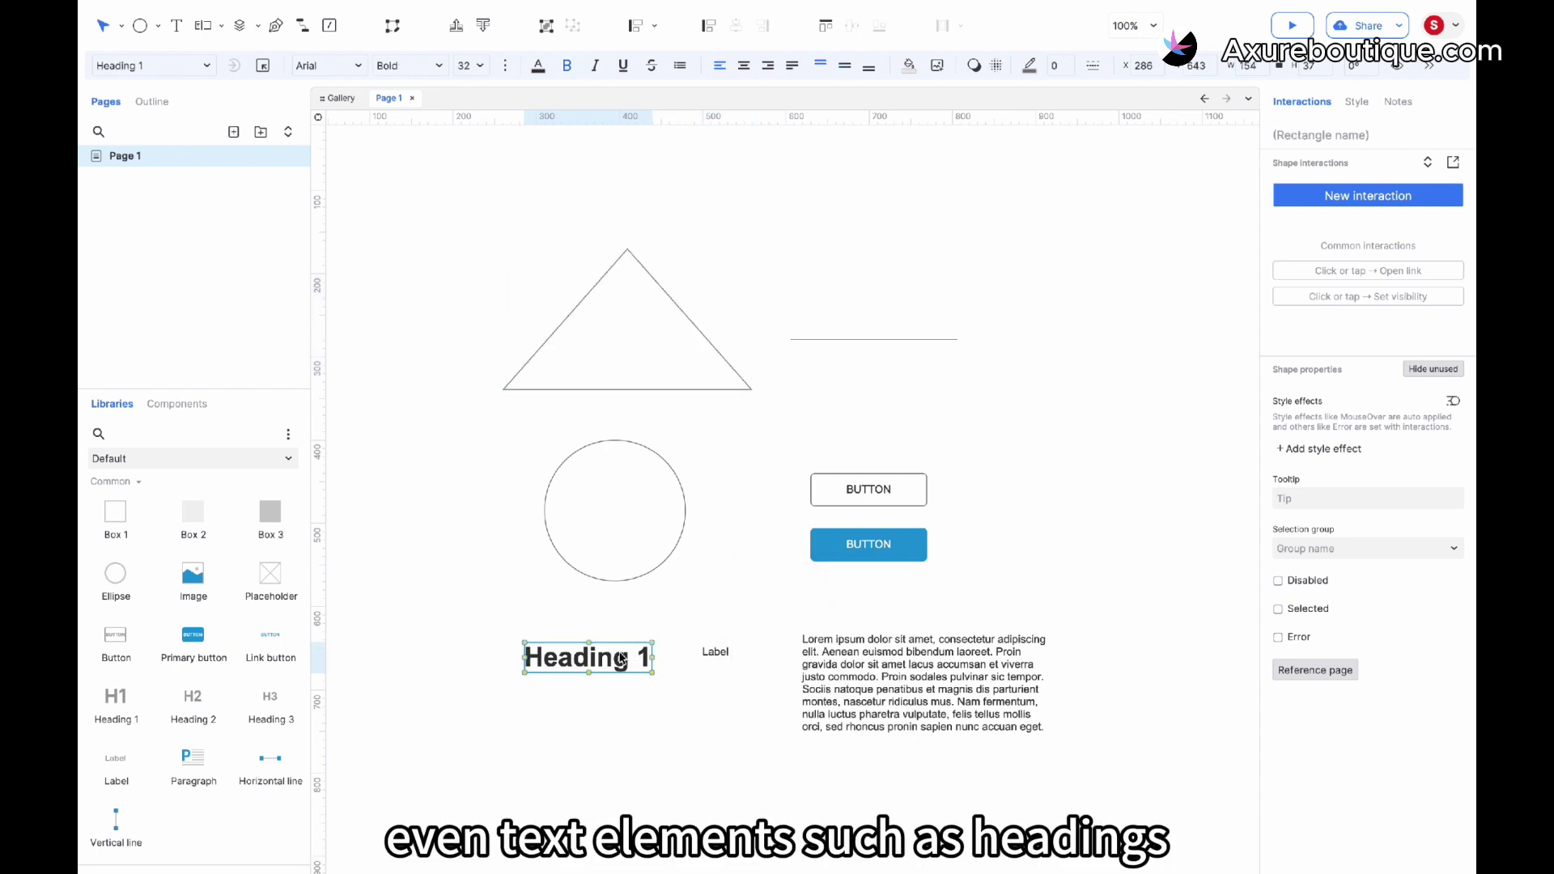
right_click(622, 655)
click(688, 575)
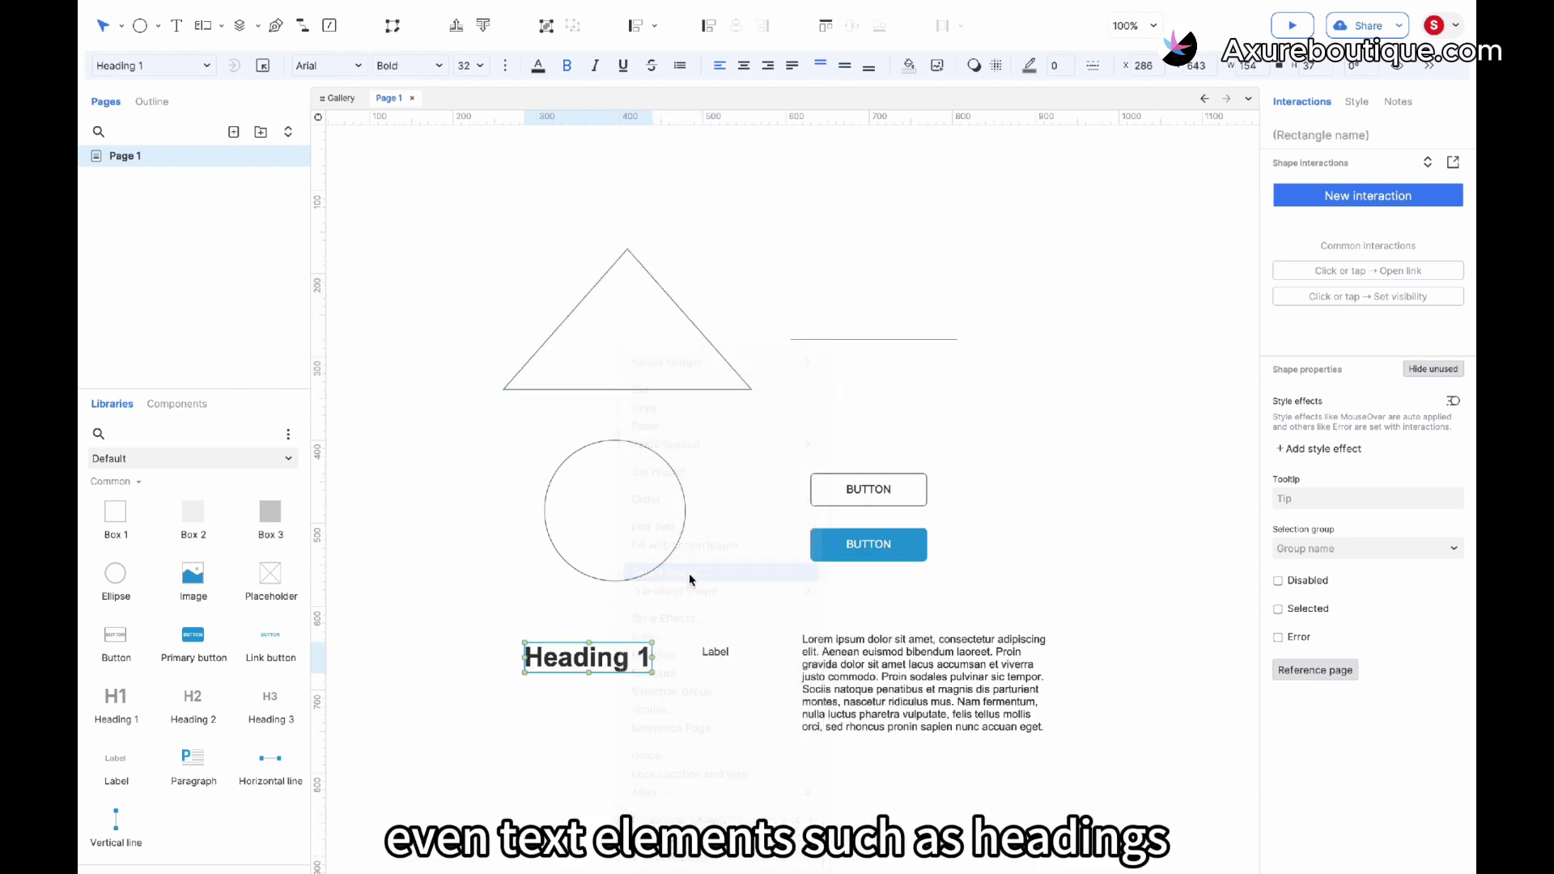
click(752, 733)
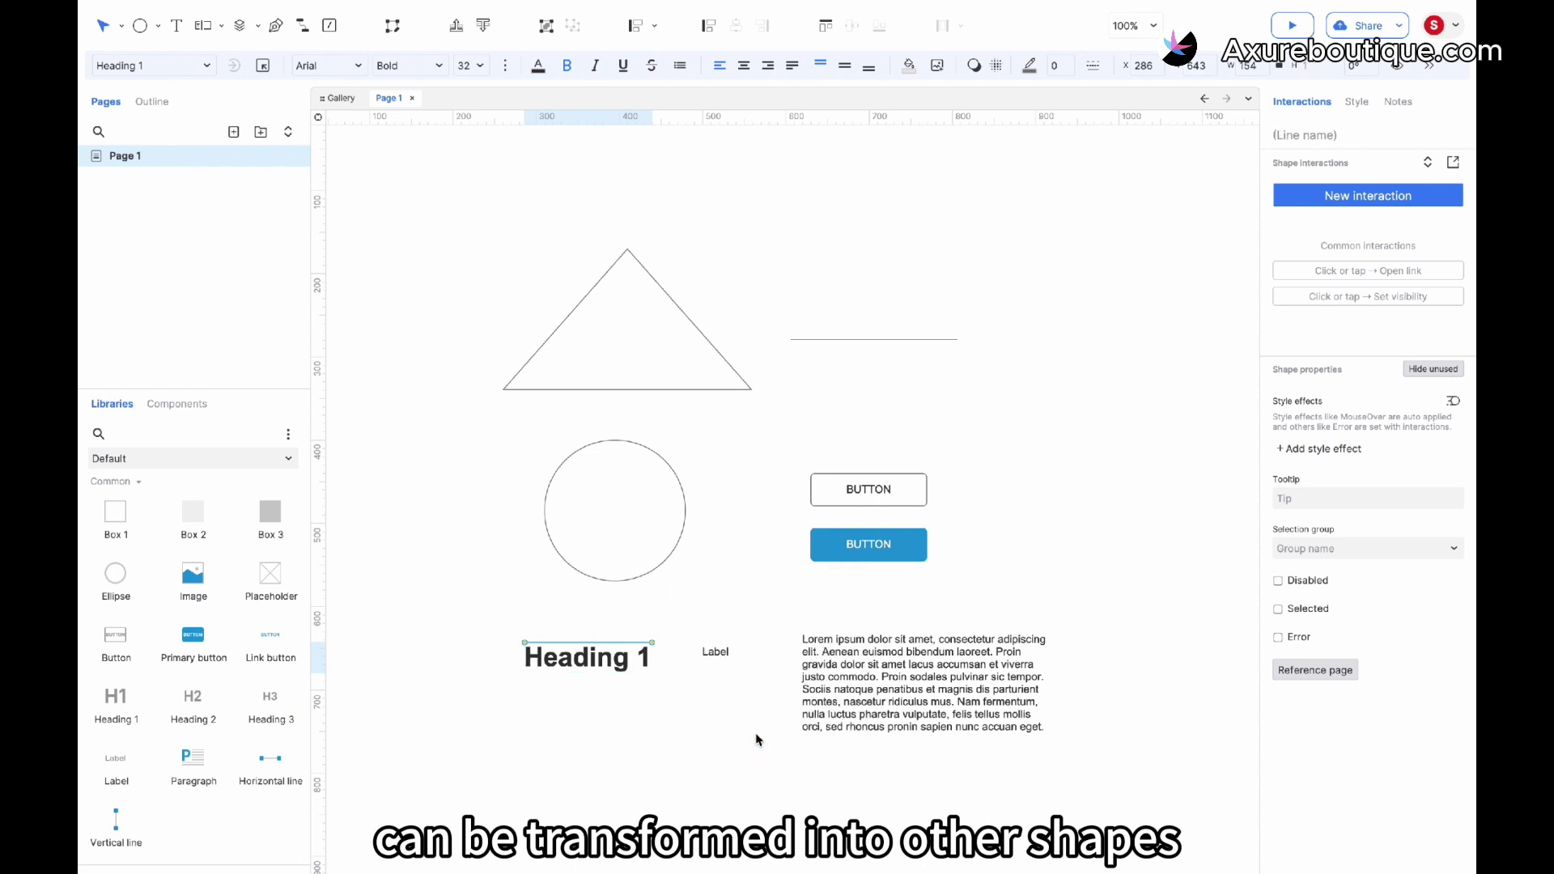
Delete the Heading 1 text together with the line it was transformed into
click(733, 732)
click(636, 668)
double_click(635, 669)
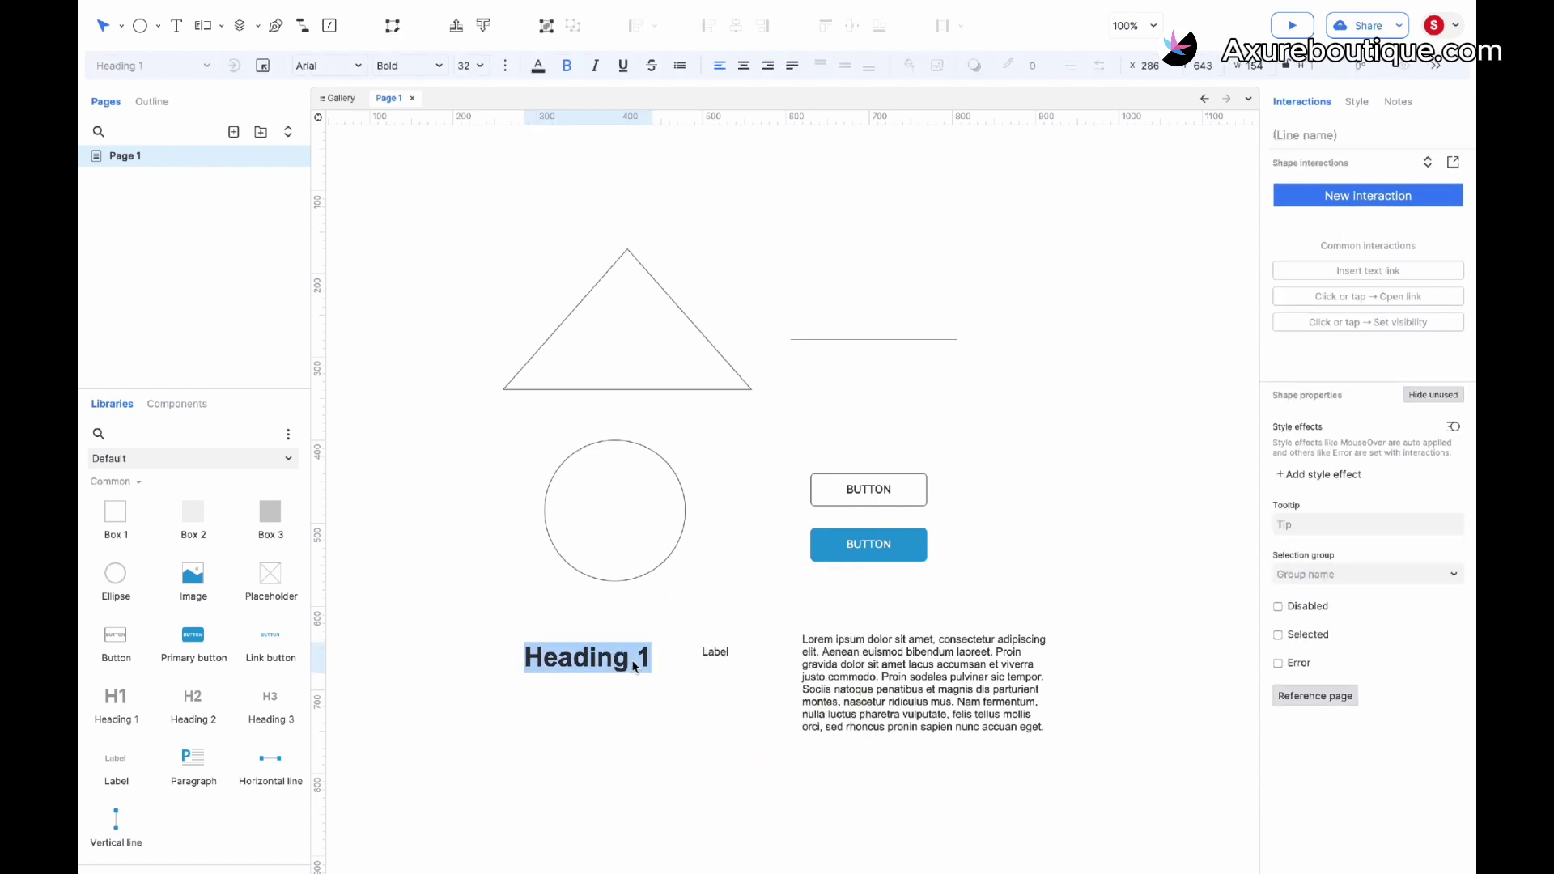
key(Delete)
Remove the border of the white outlined button so only its text remains
click(841, 654)
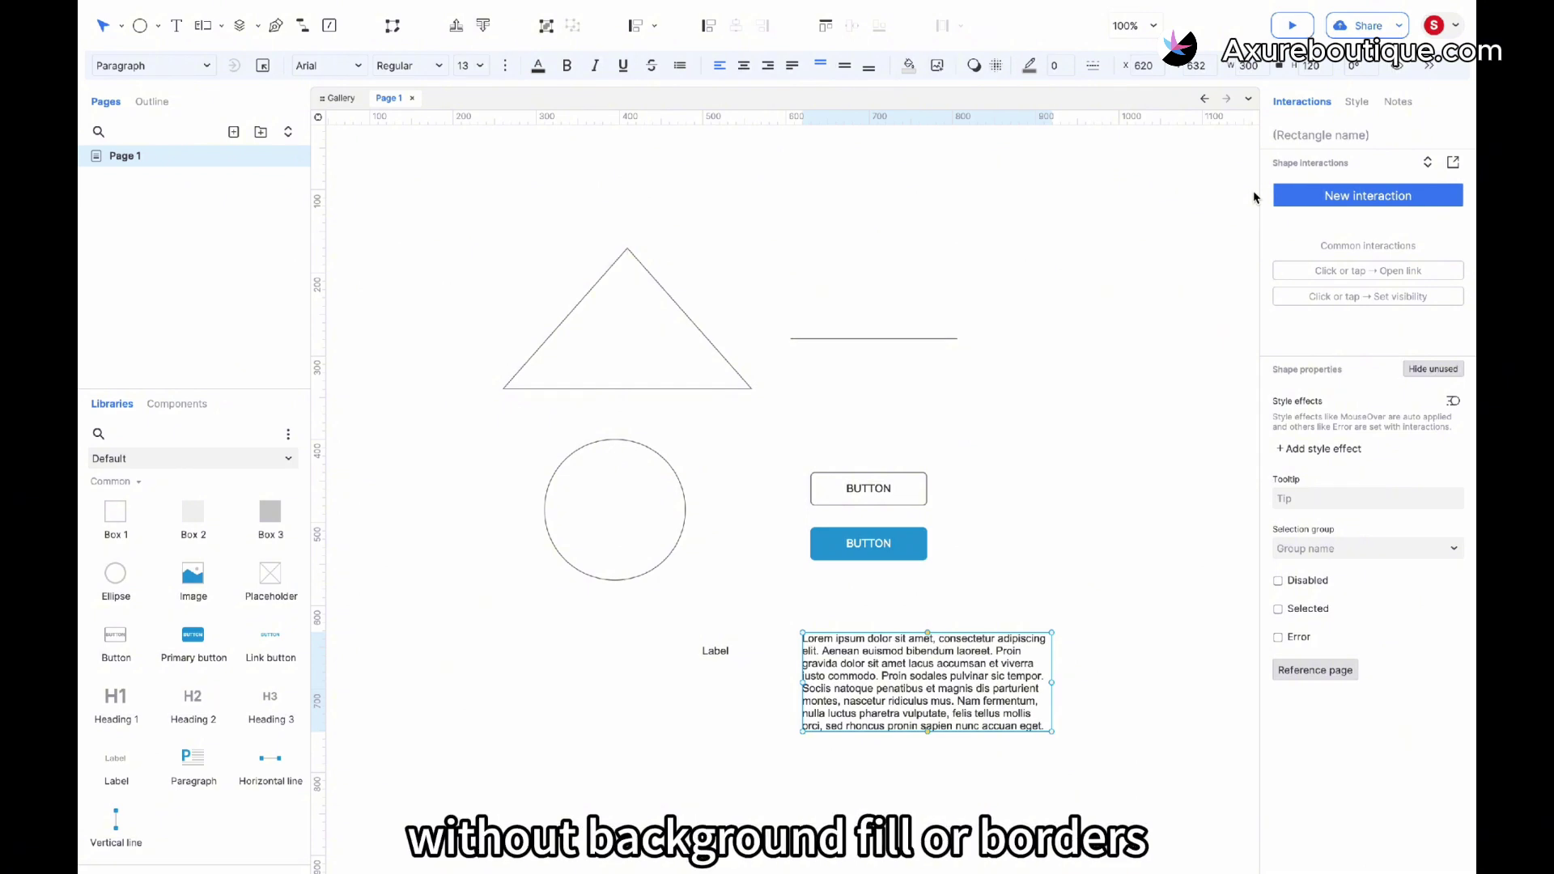
click(890, 500)
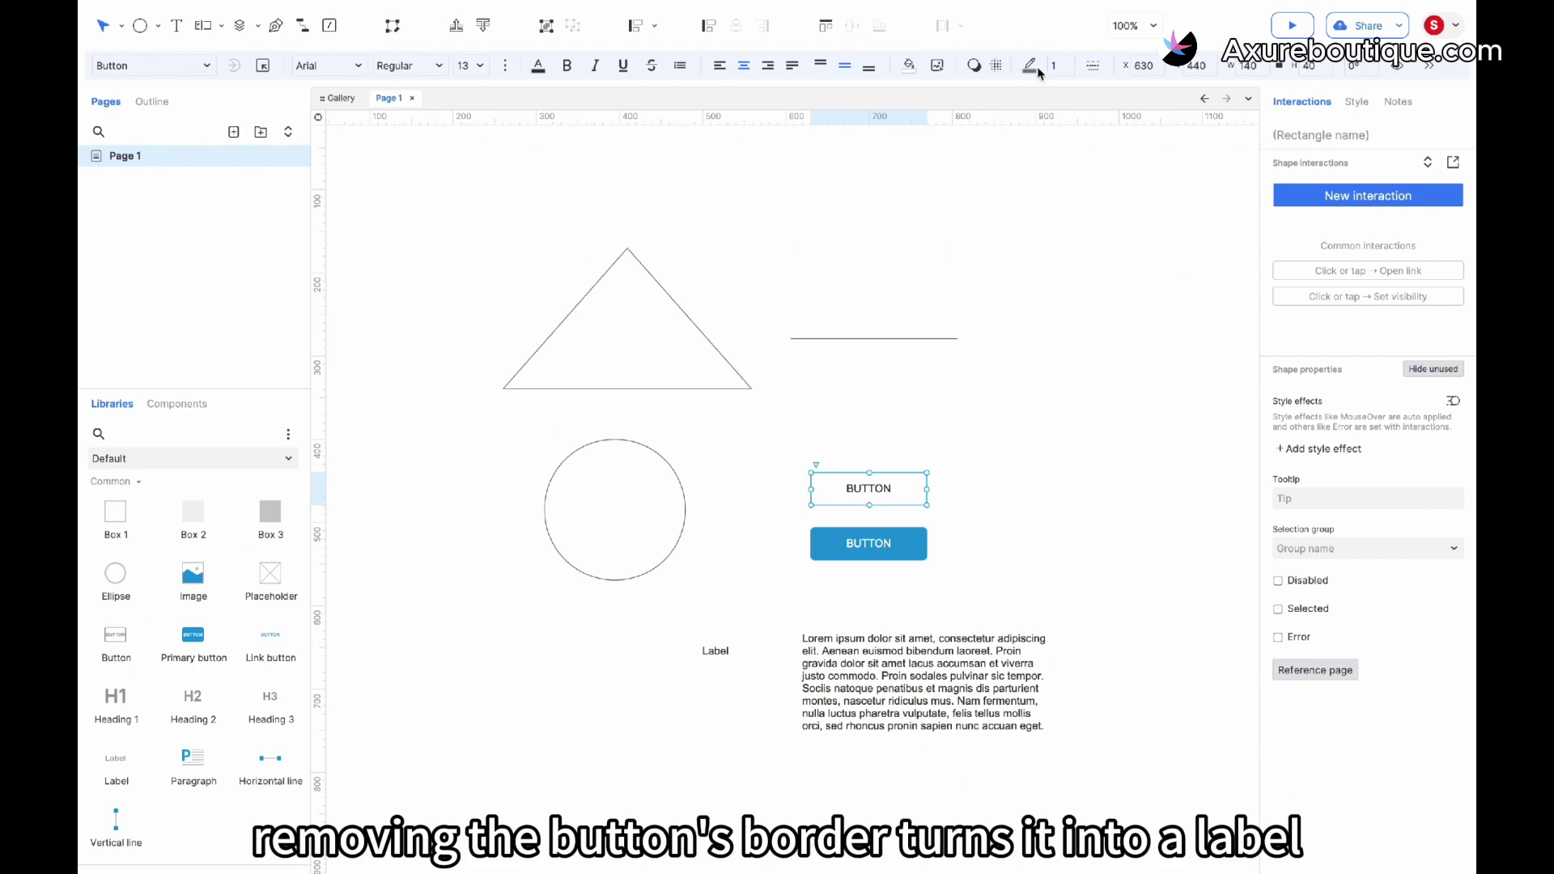
click(959, 401)
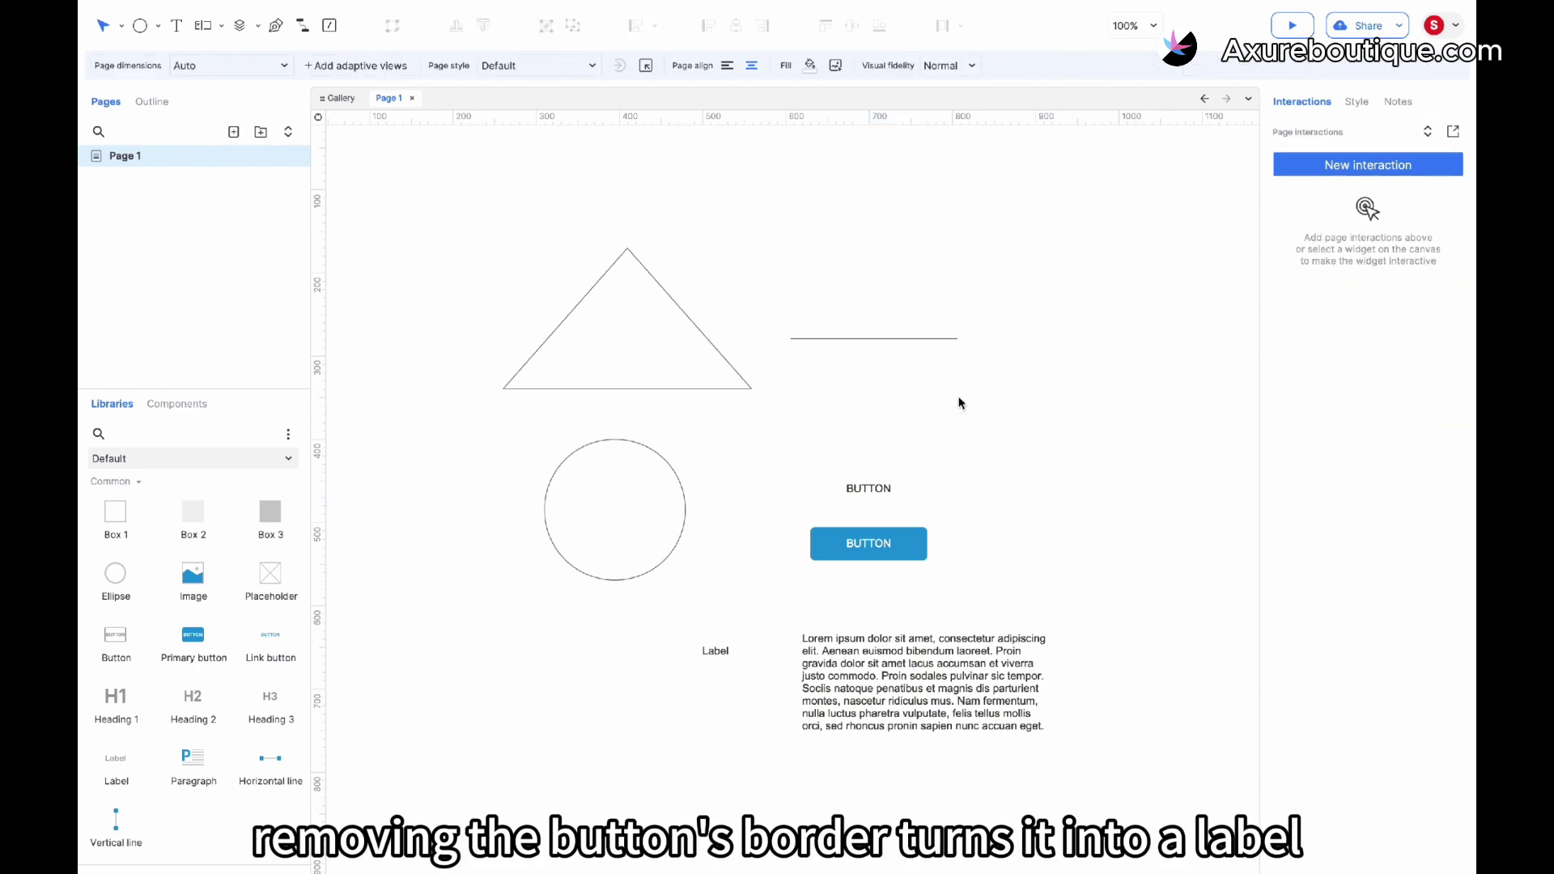
Delete all the widgets on the canvas
drag(1082, 240, 381, 860)
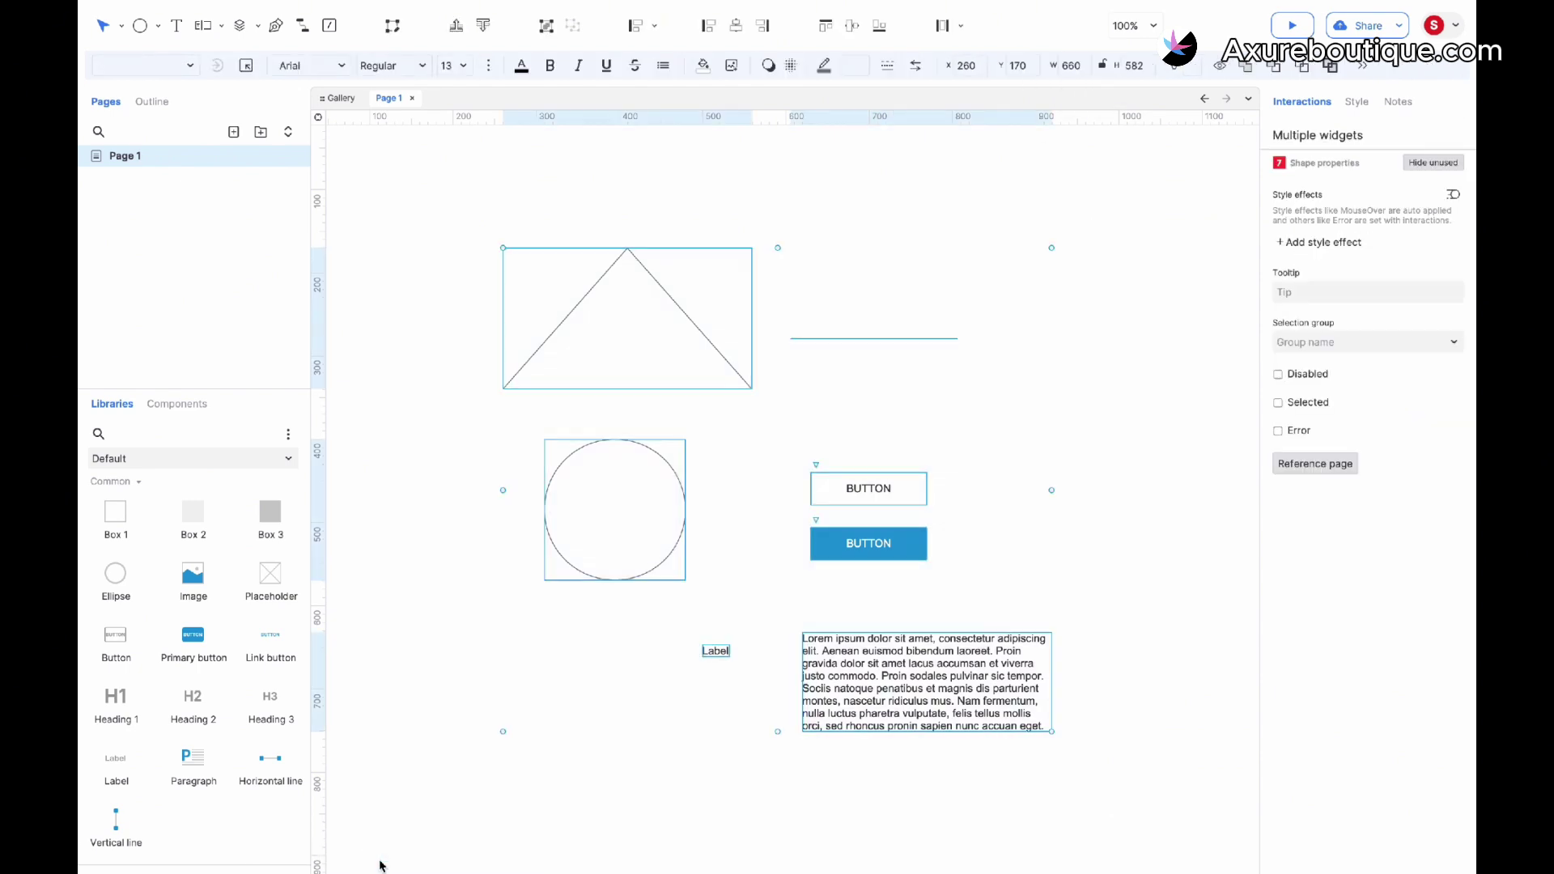
key(Delete)
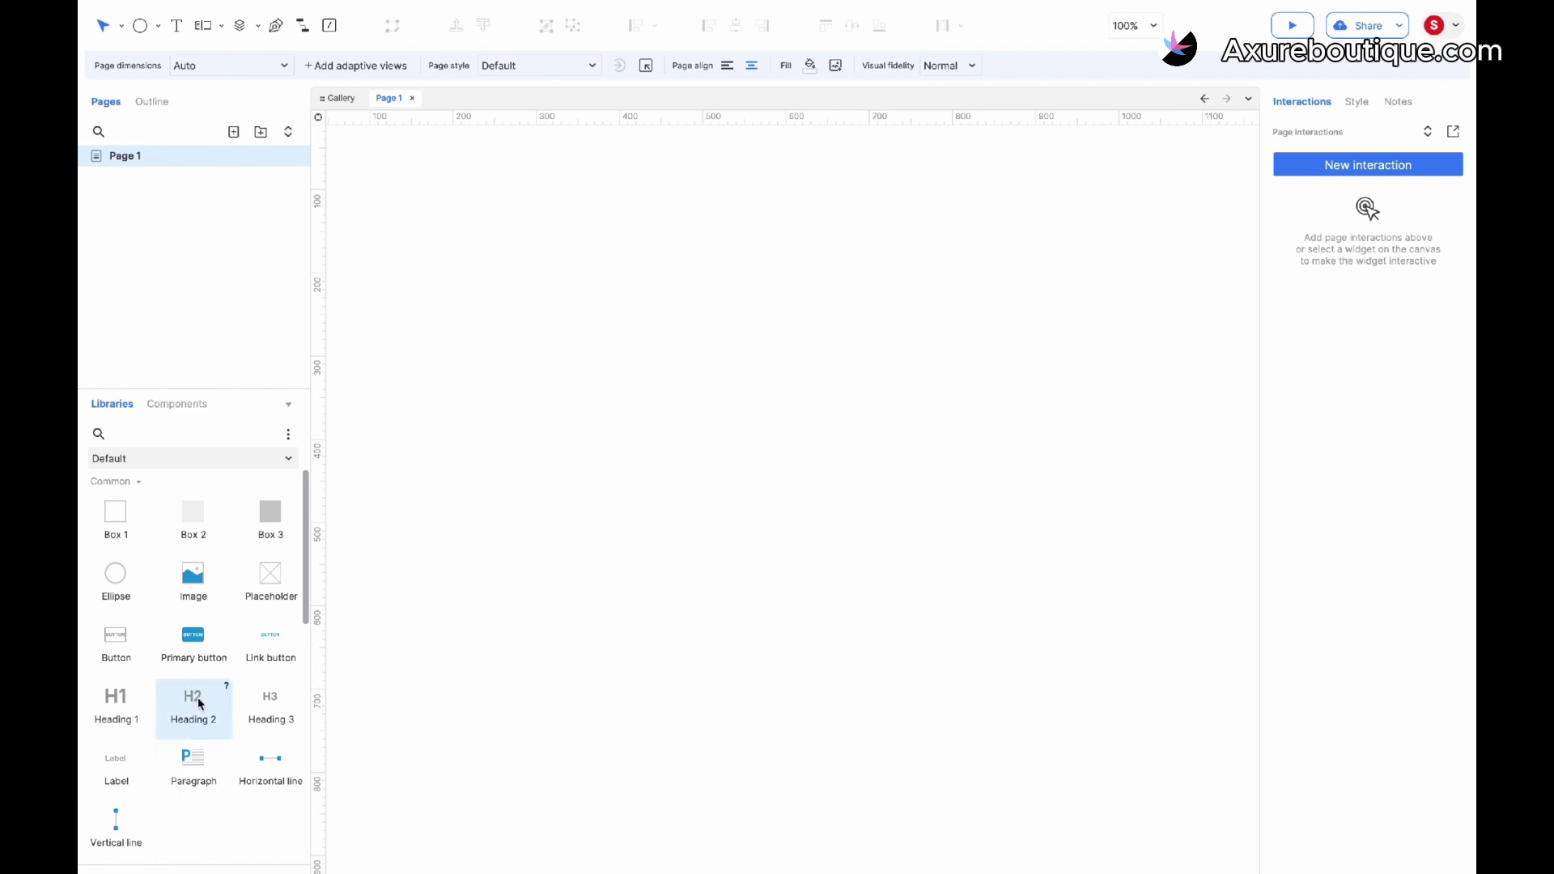
Place an Image widget at X 430, Y 220 and import the first WX20230825 PNG from the Images folder into it
scroll(198, 702, down, 2)
scroll(198, 702, up, 2)
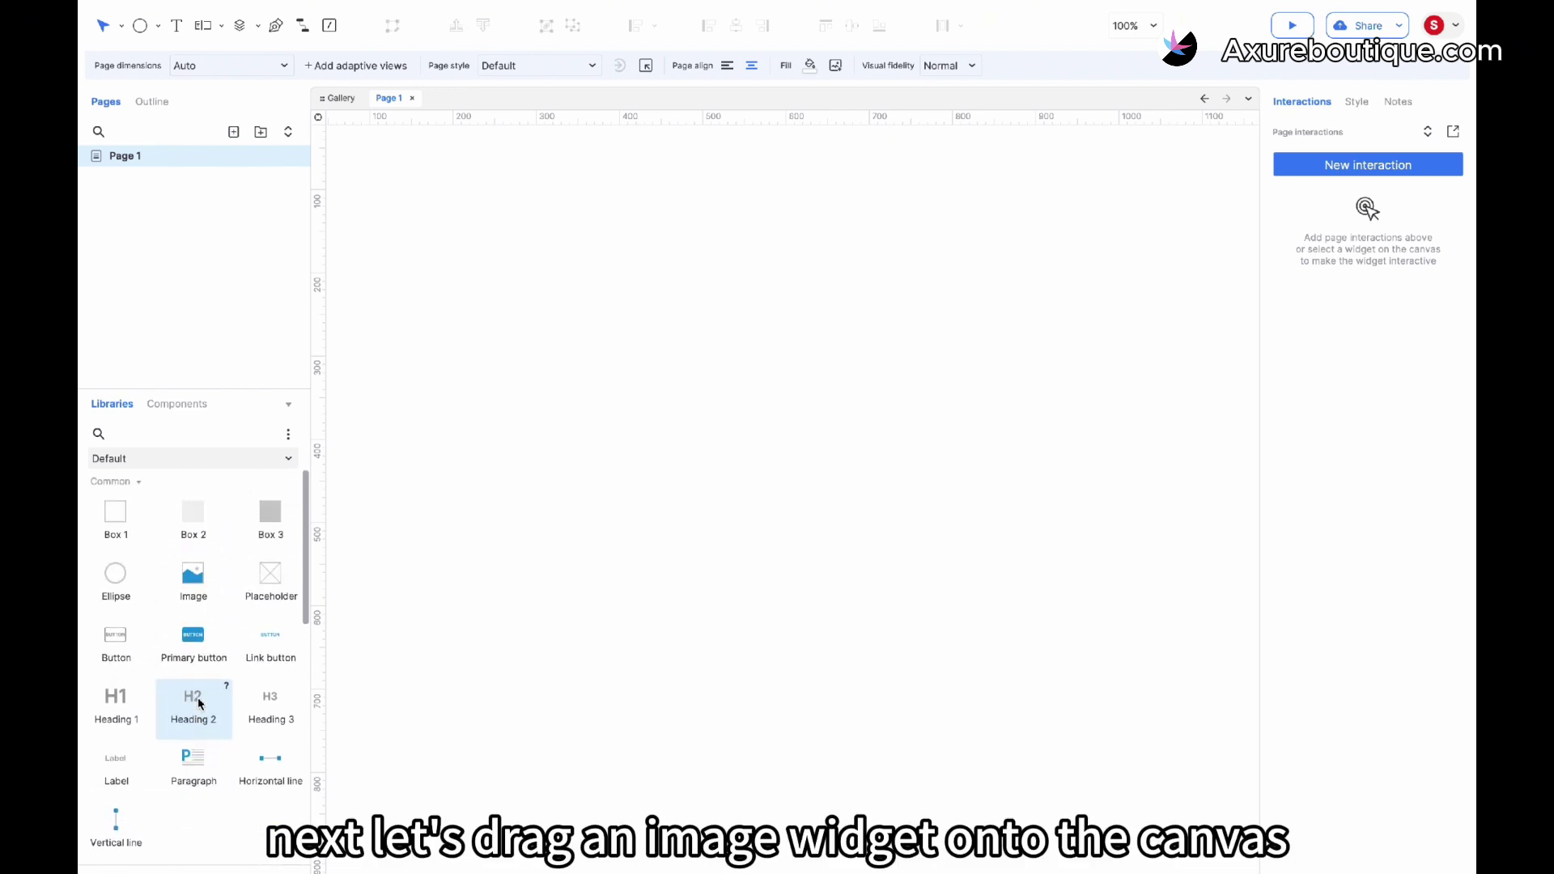
drag(193, 574, 735, 371)
drag(833, 417, 743, 343)
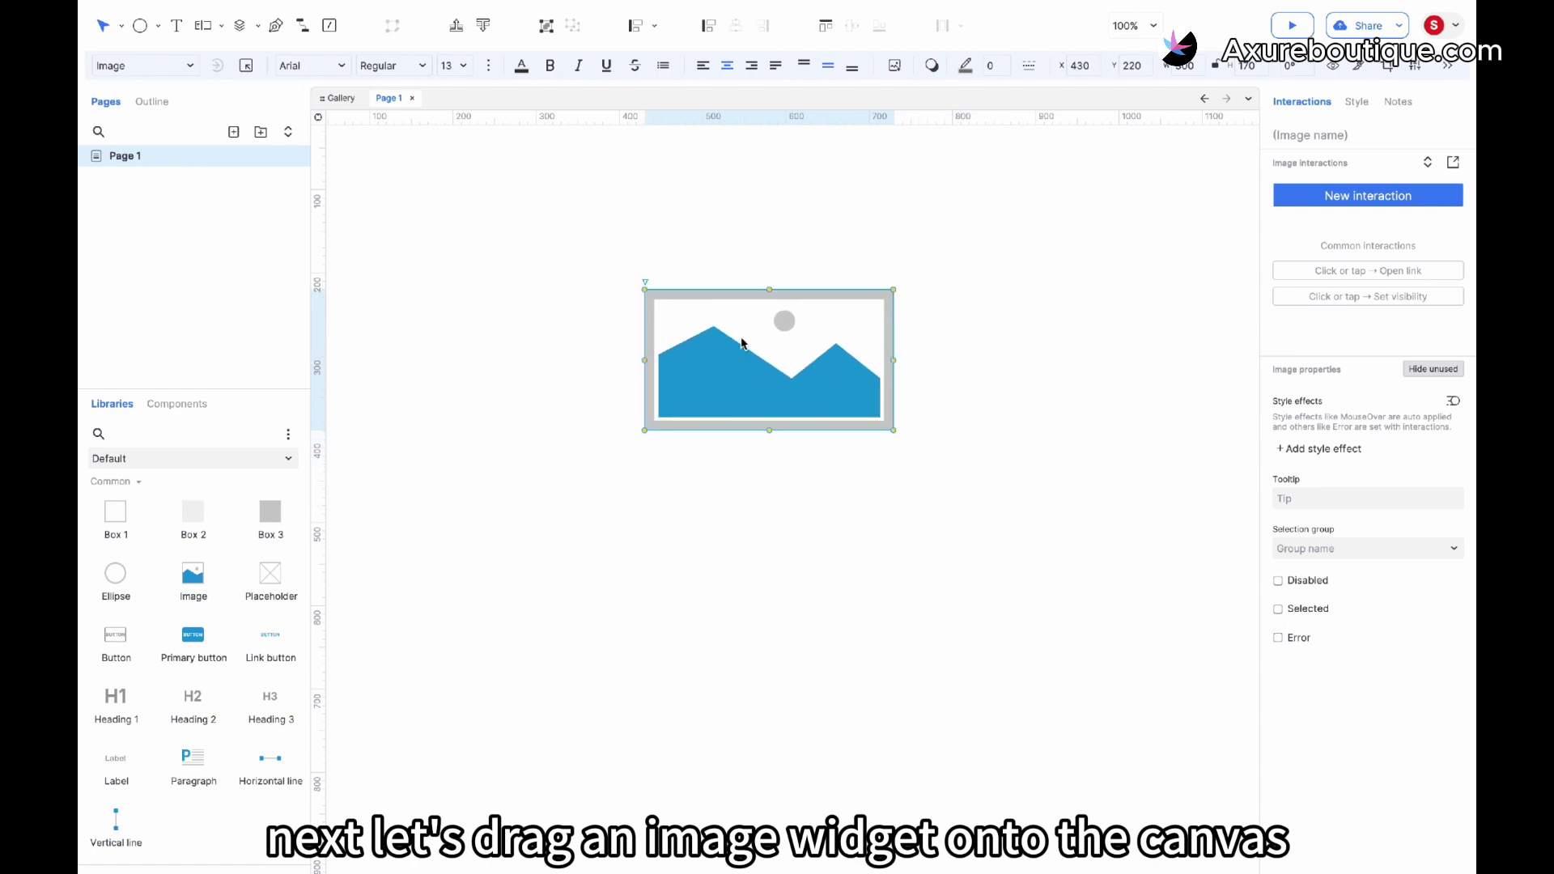
double_click(781, 348)
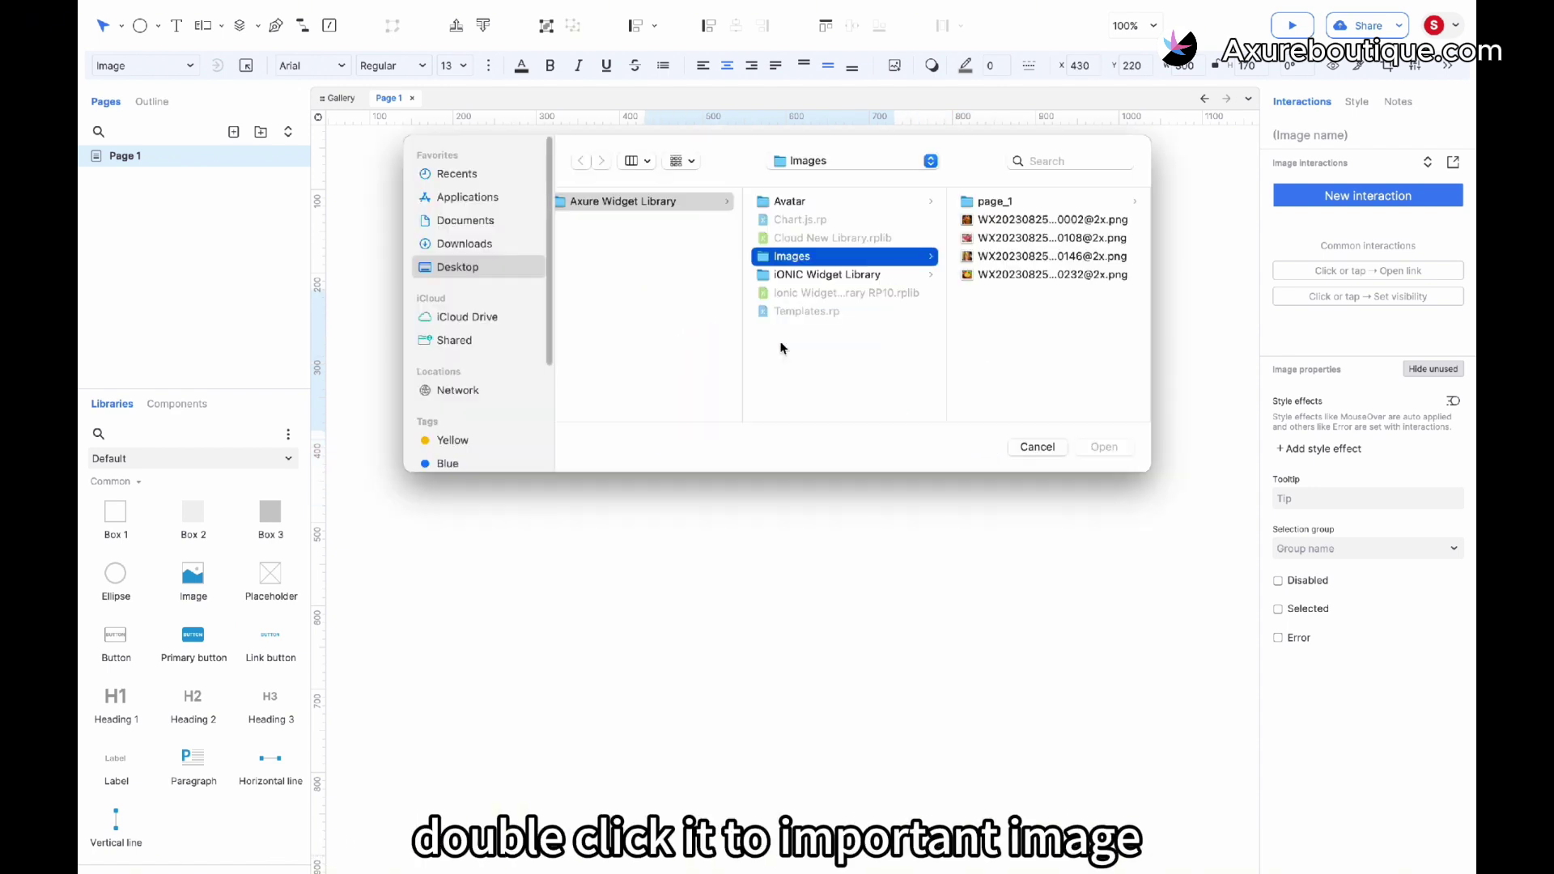
click(1051, 226)
double_click(918, 227)
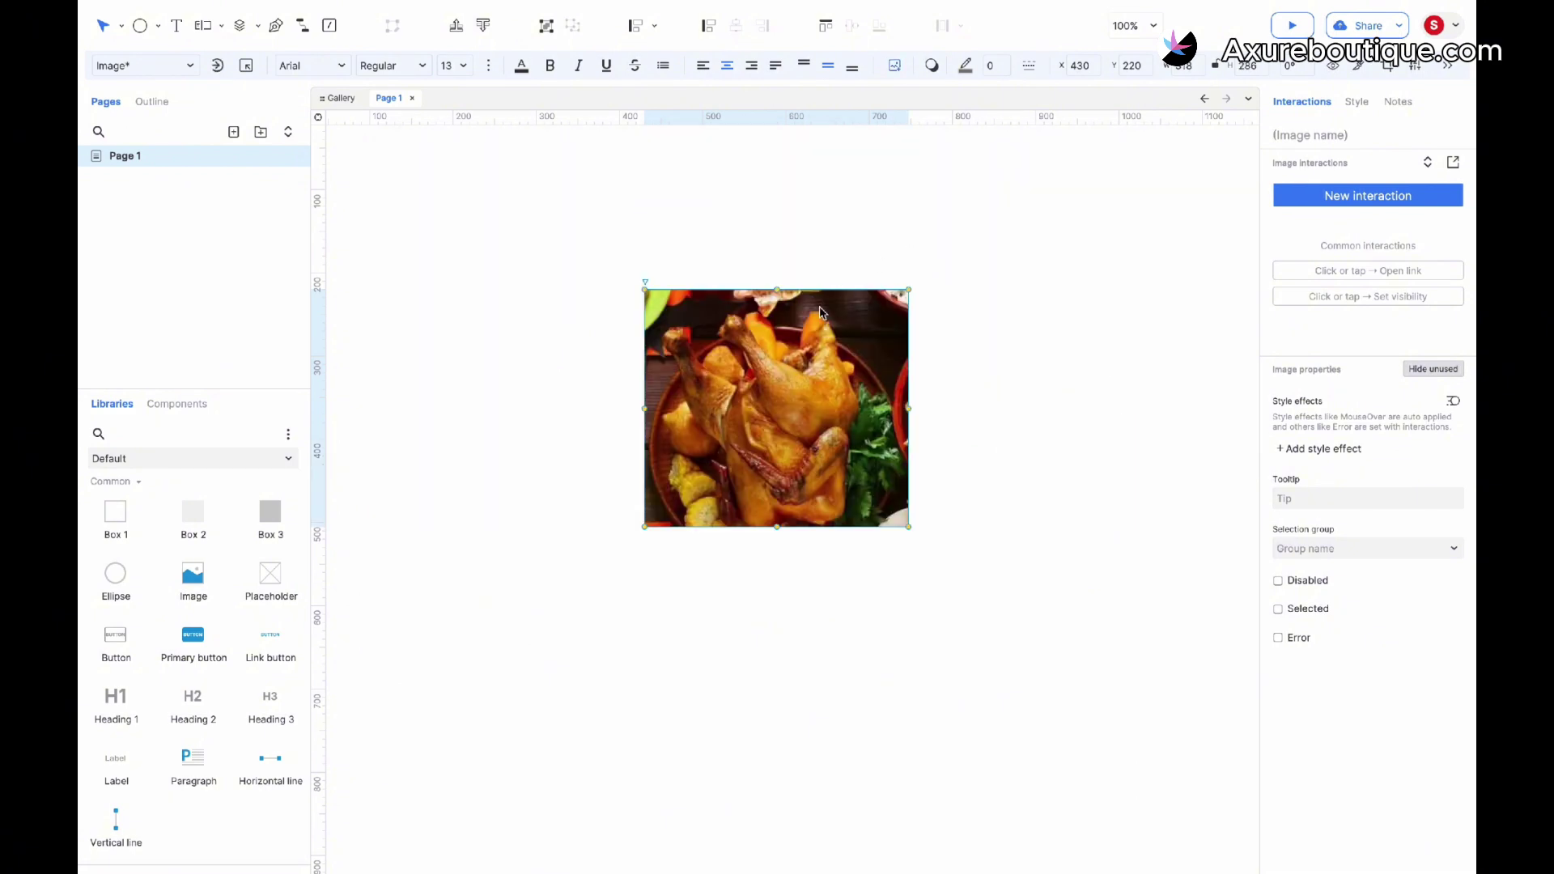
Shrink the image to about 150 × 66, fit it back to its original size, and move it to about X 382, Y 194
click(1357, 100)
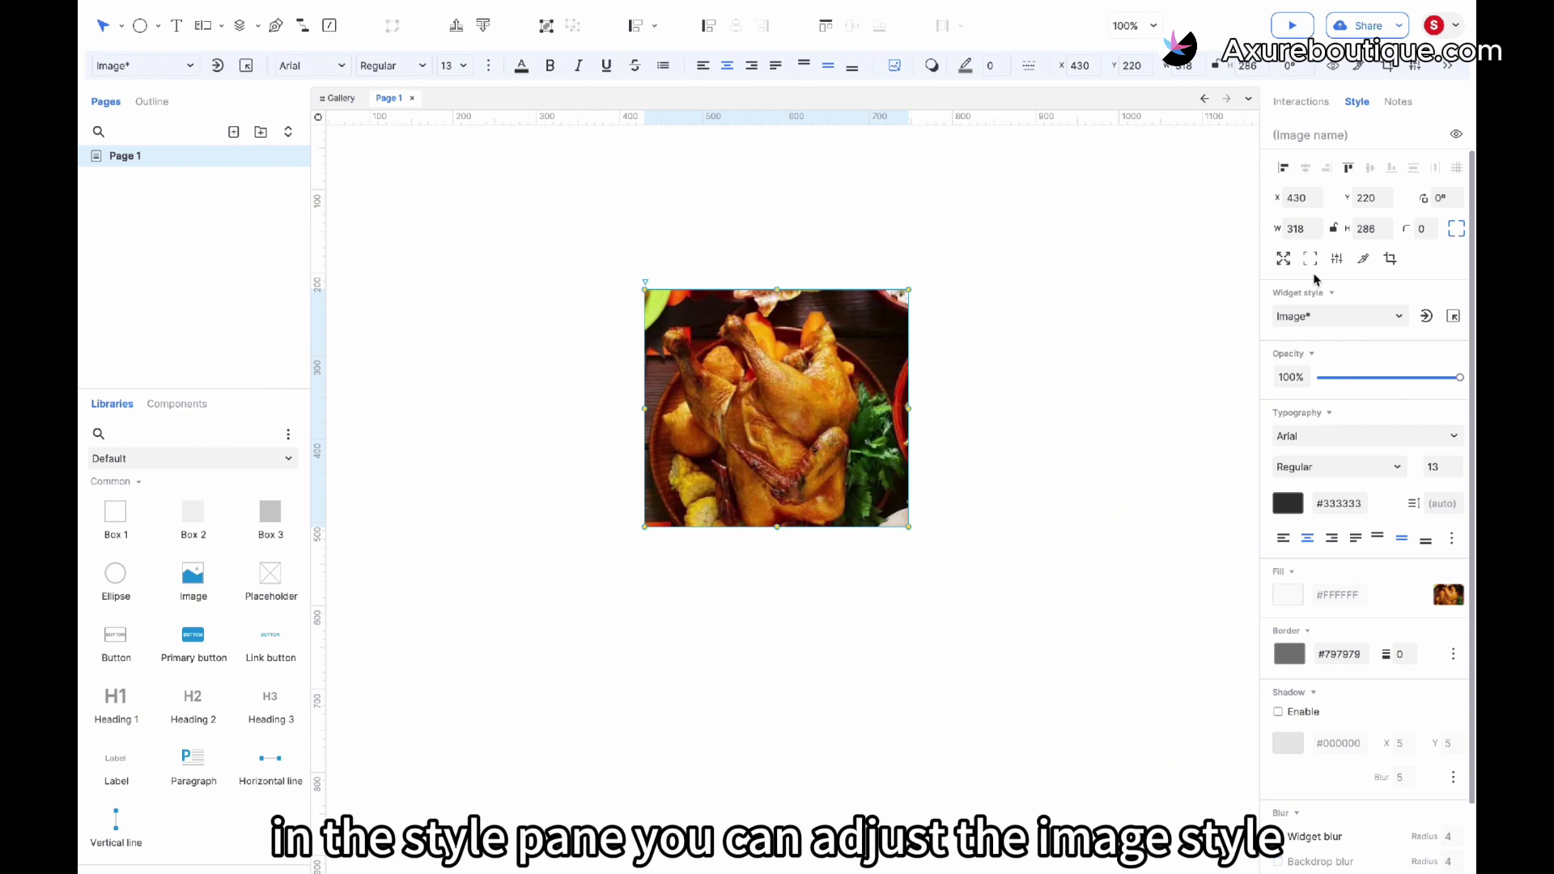
drag(909, 288, 708, 471)
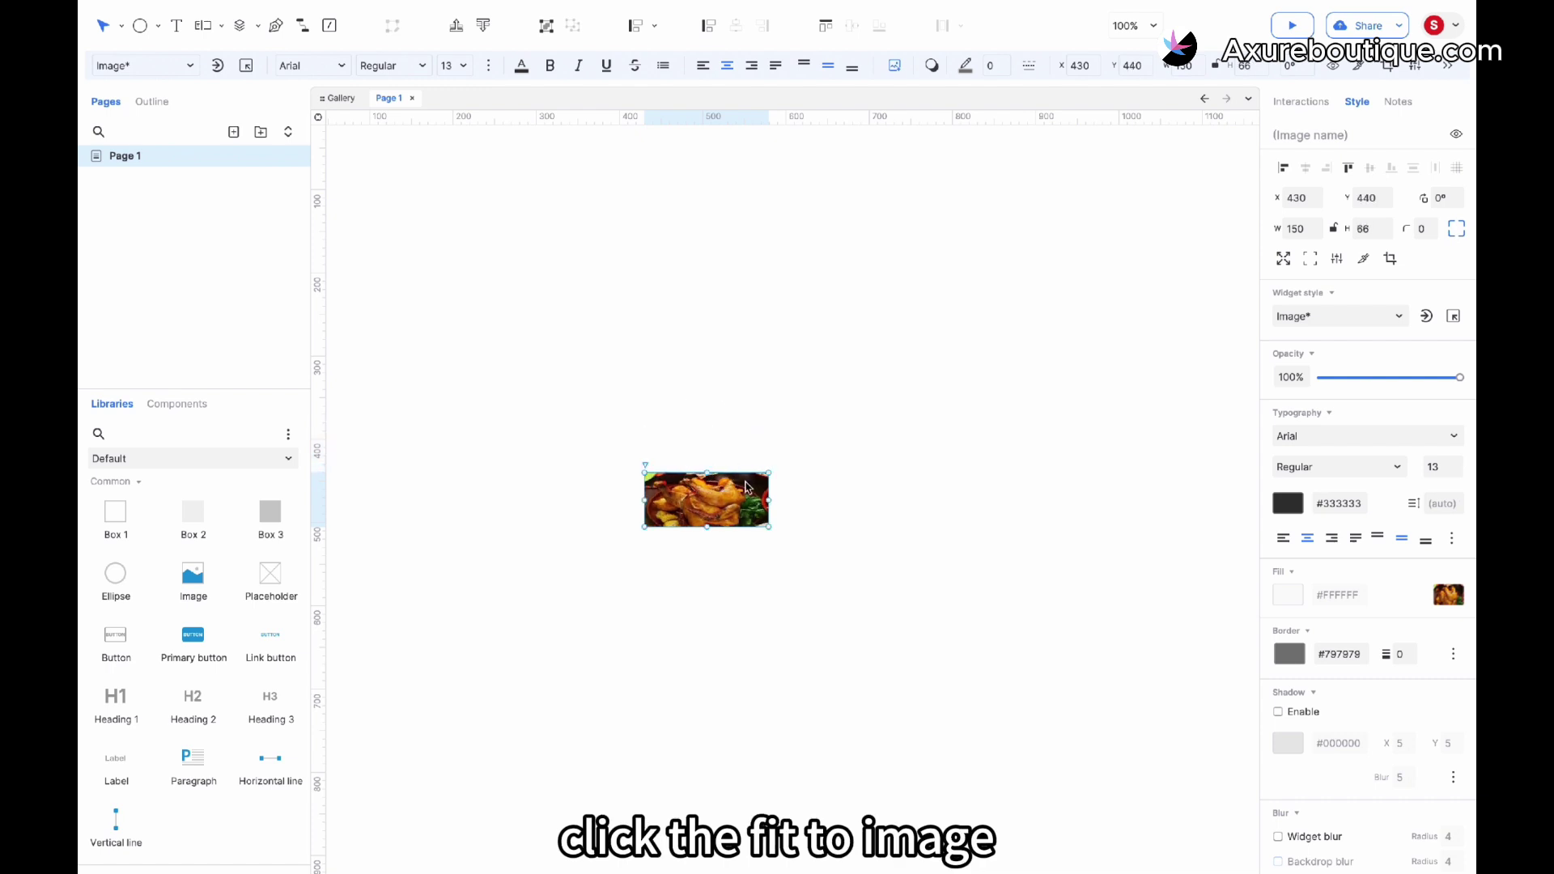
click(1284, 259)
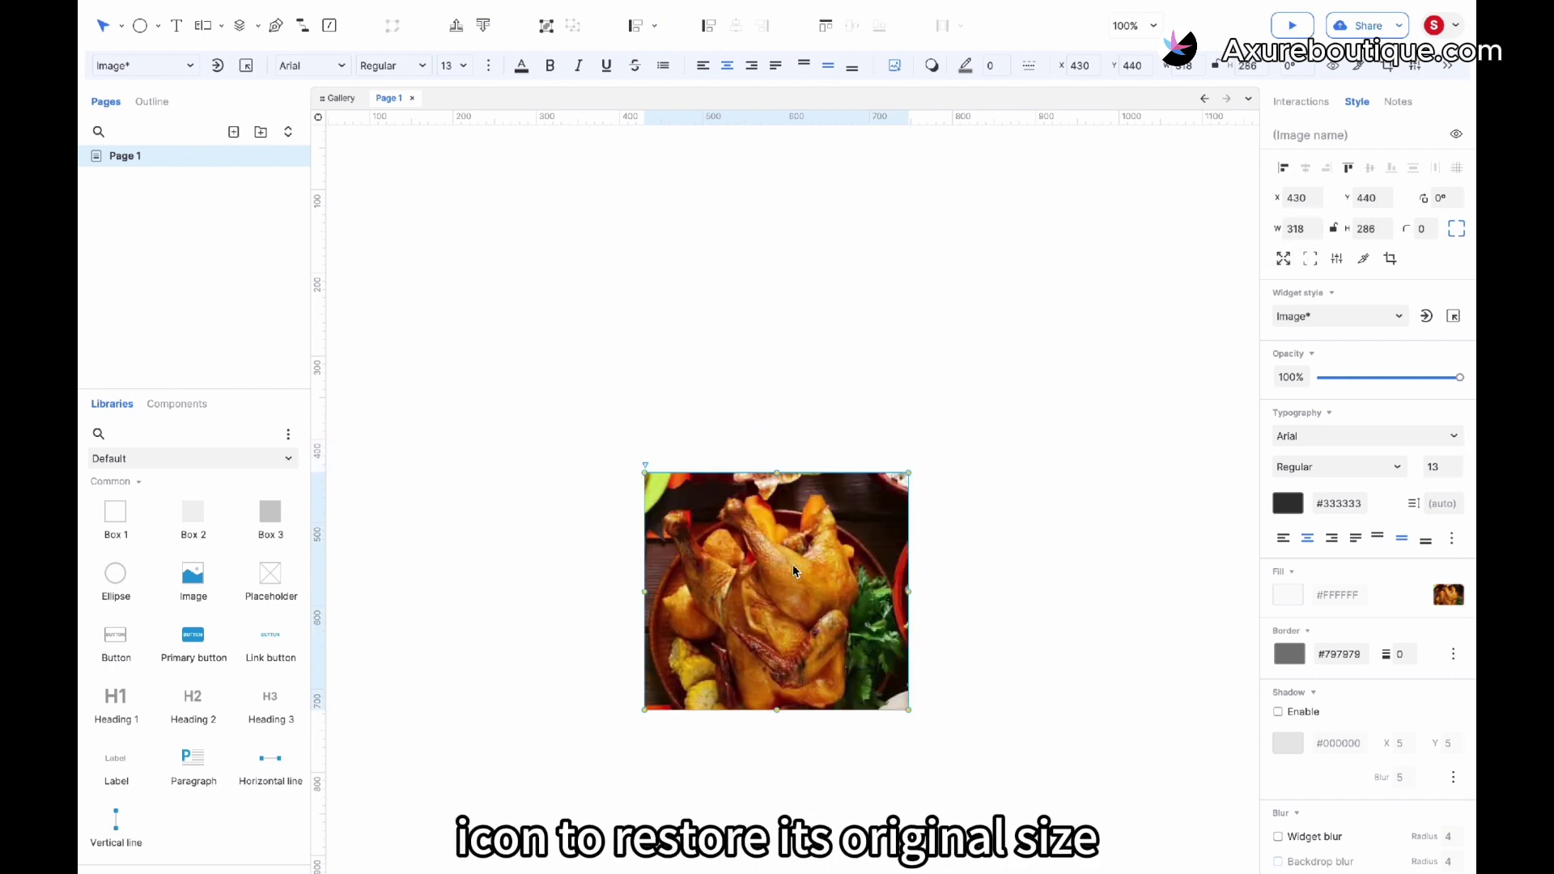
drag(769, 579, 730, 375)
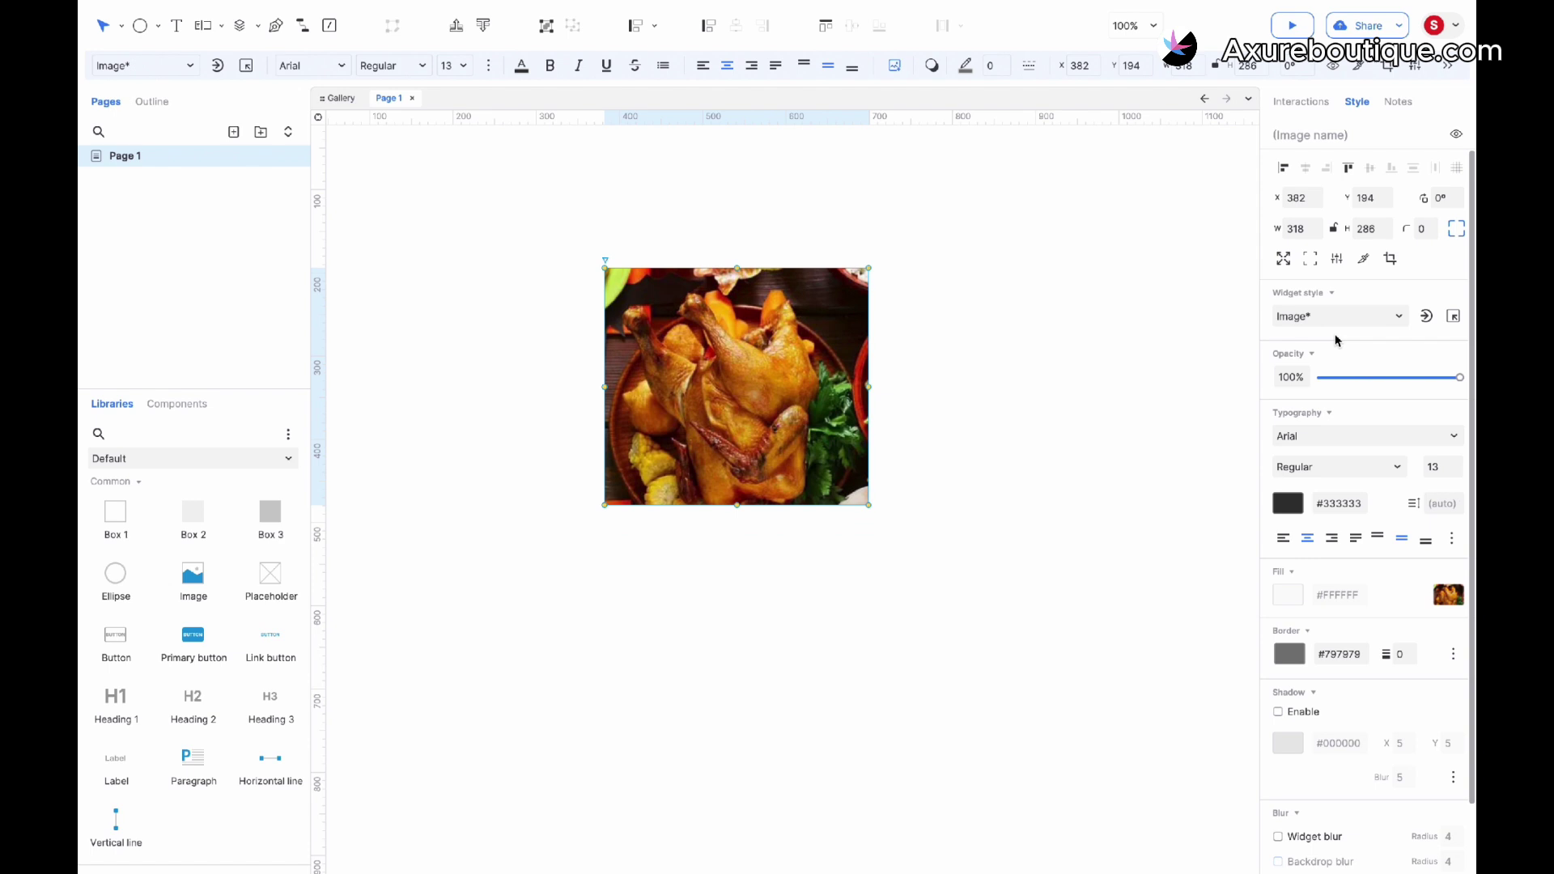
Enable the image filter and set hue to about 73.9, saturation 0.66, brightness 0.16 and contrast 1.43
click(1337, 260)
click(1280, 293)
drag(1378, 314, 1364, 389)
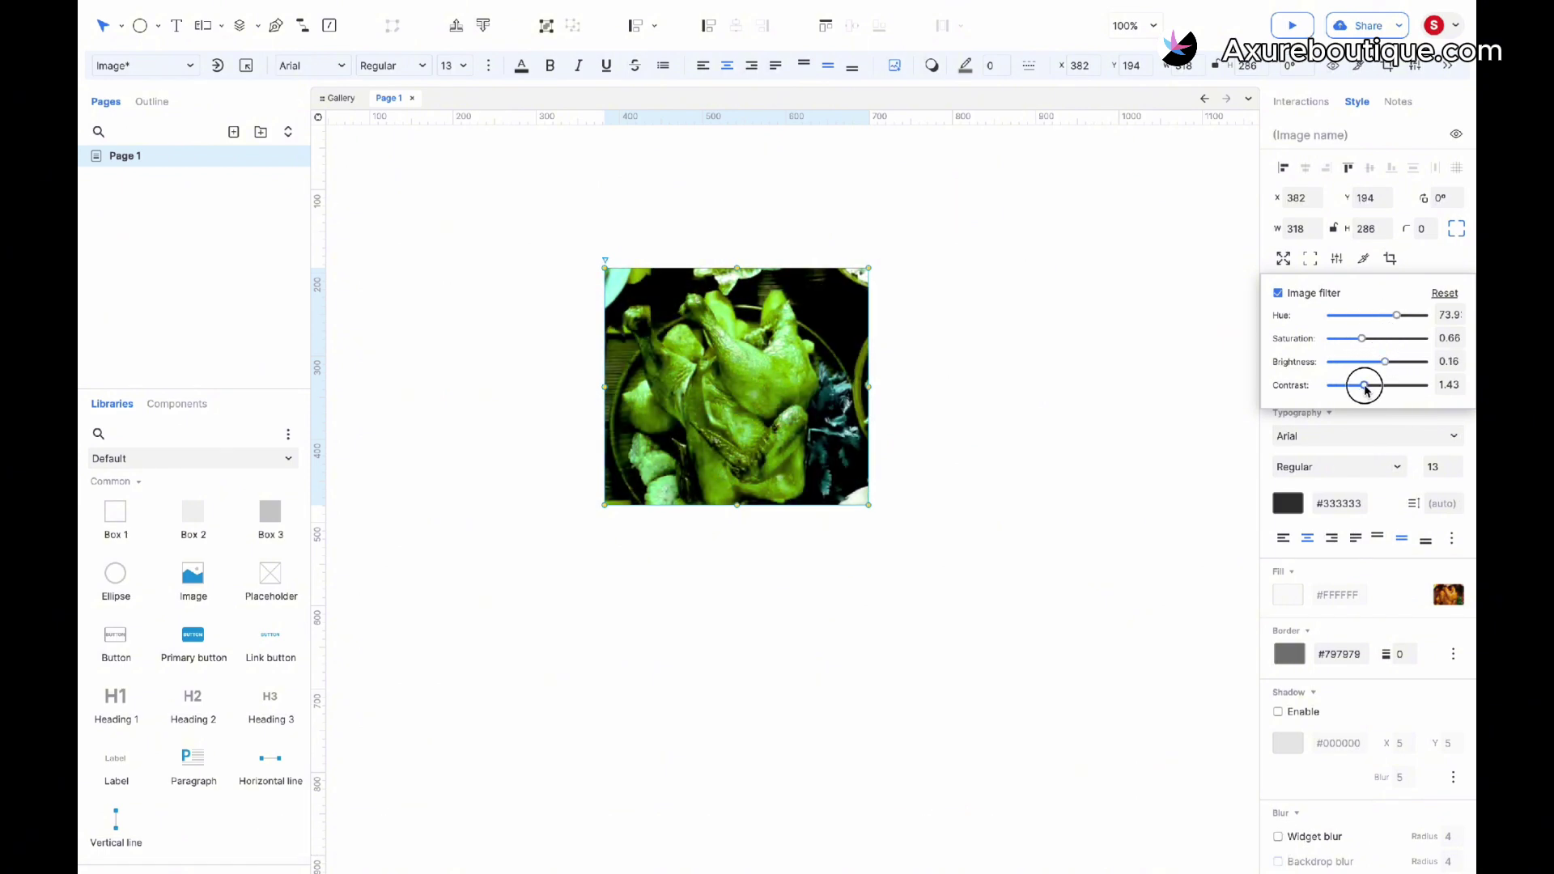
click(1065, 351)
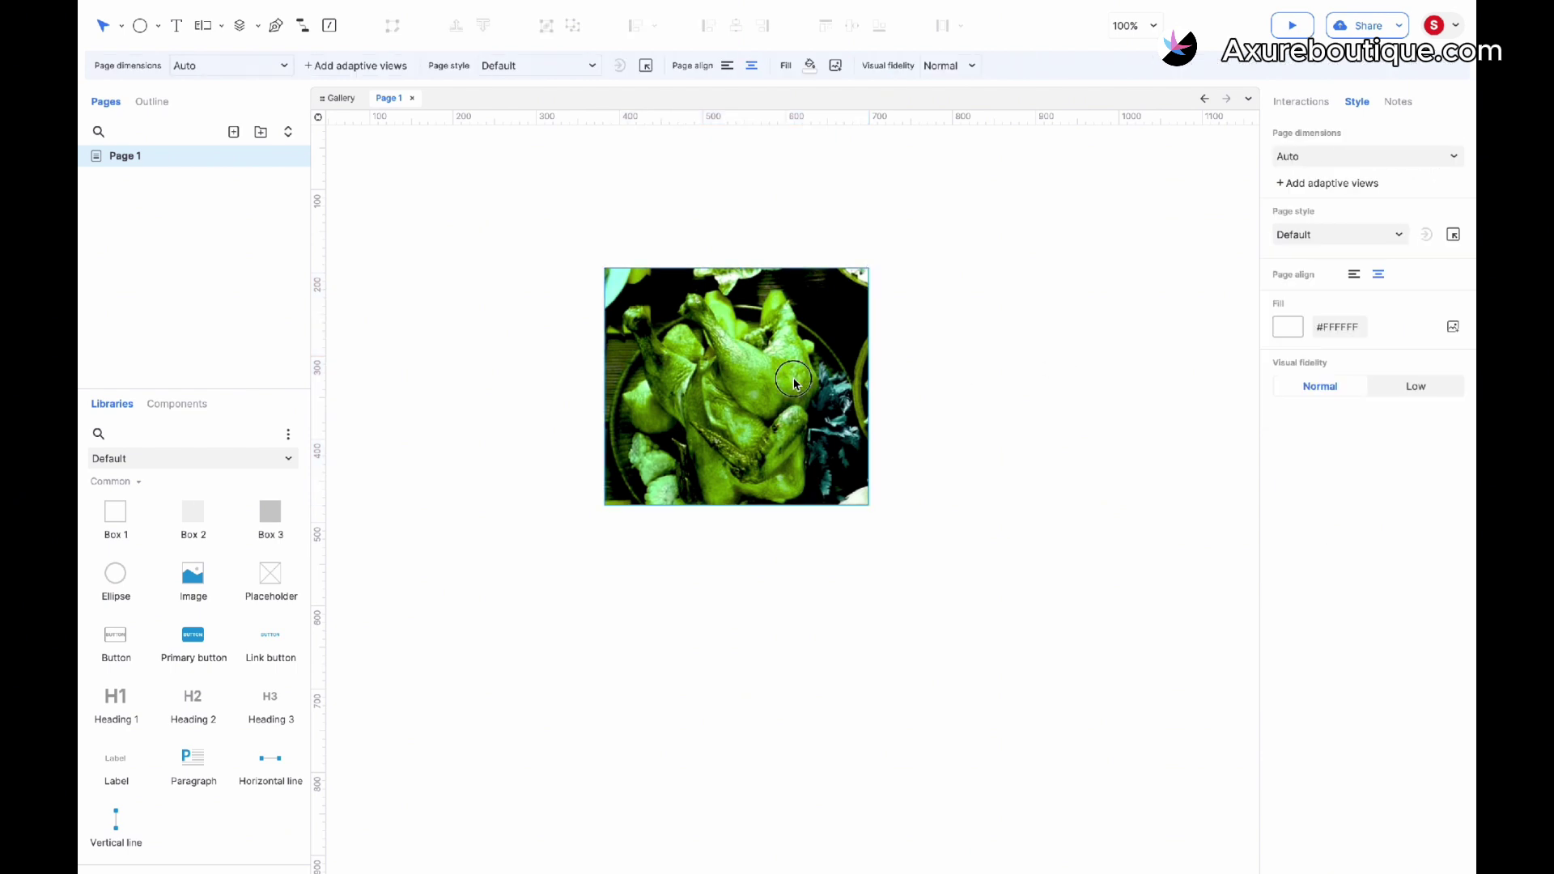
Slice the filtered image into four parts with a cross cut and move them together to about X 540, Y 260
click(793, 378)
click(1363, 259)
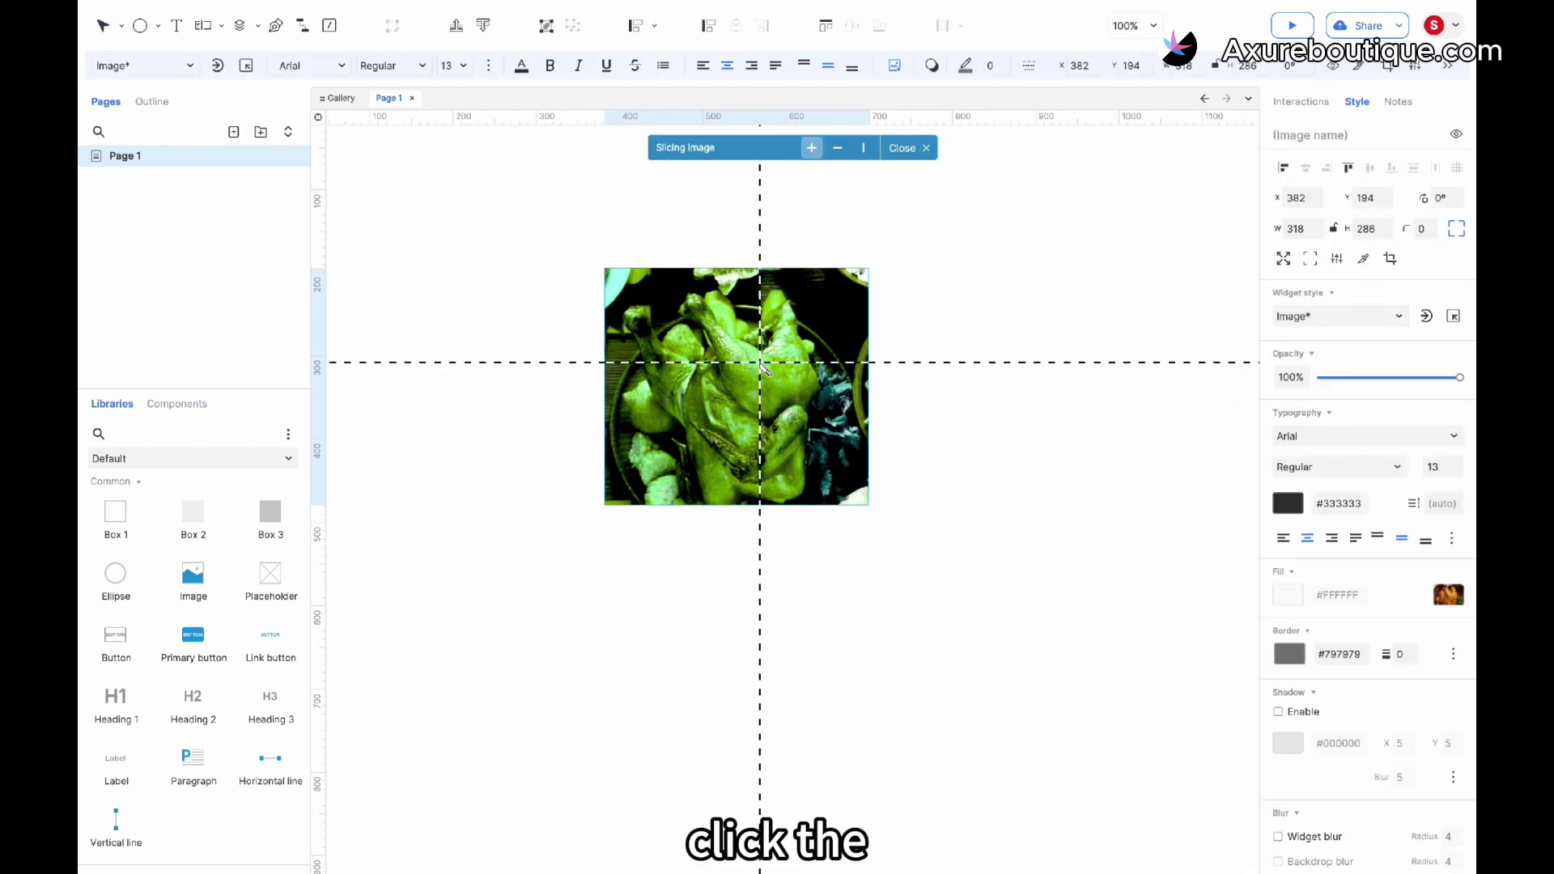
click(728, 385)
drag(768, 418, 897, 476)
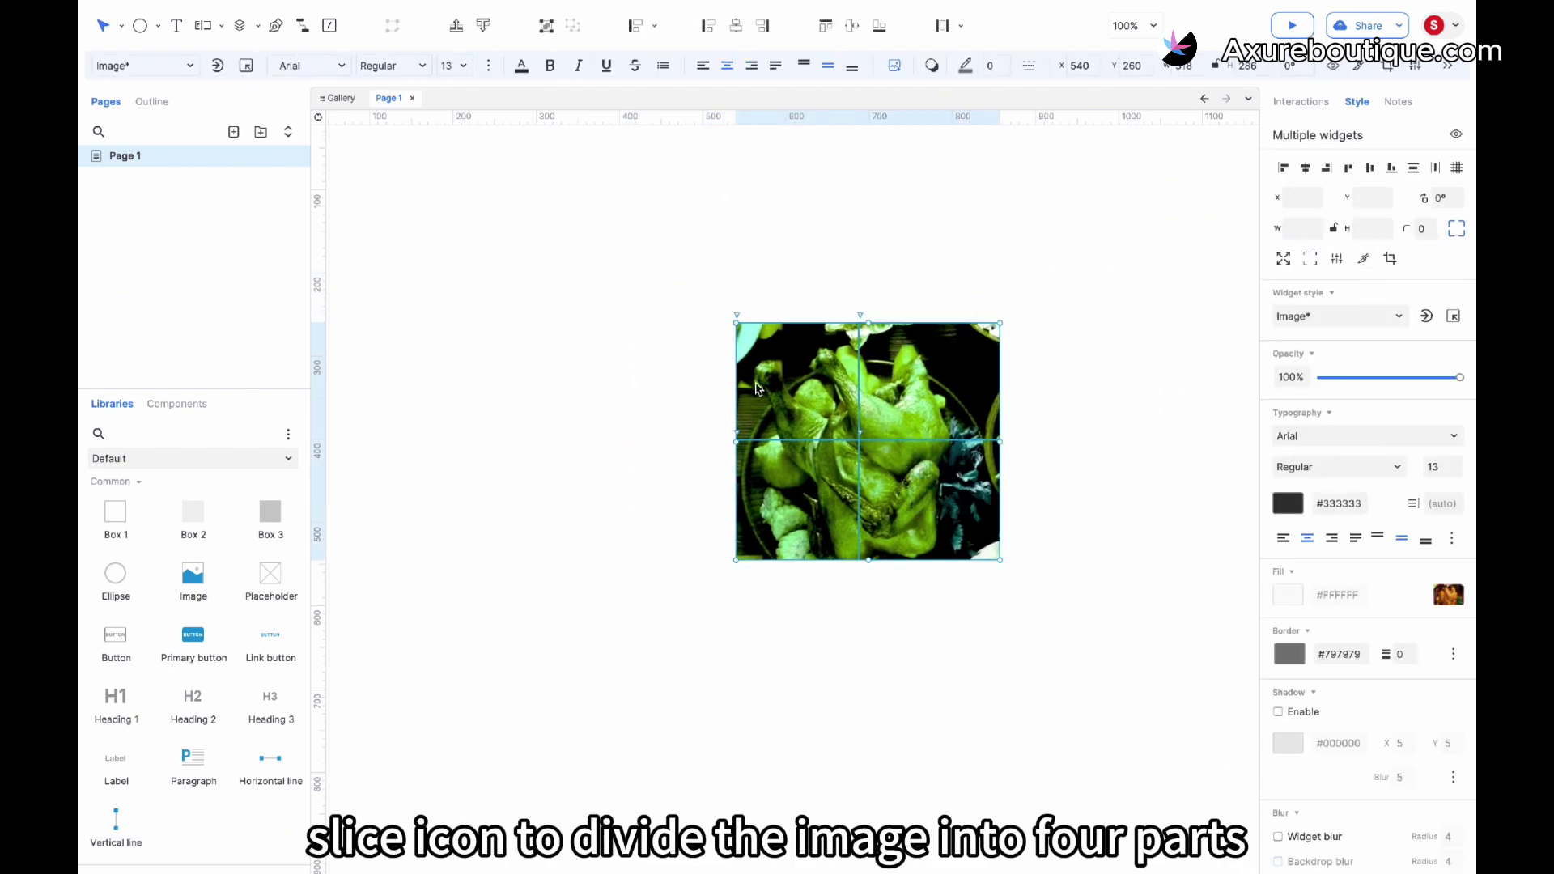
Move the four image slices apart so that each one stands separately on the canvas
drag(770, 384, 637, 326)
drag(882, 380, 951, 247)
drag(763, 473, 655, 474)
drag(922, 494, 1025, 494)
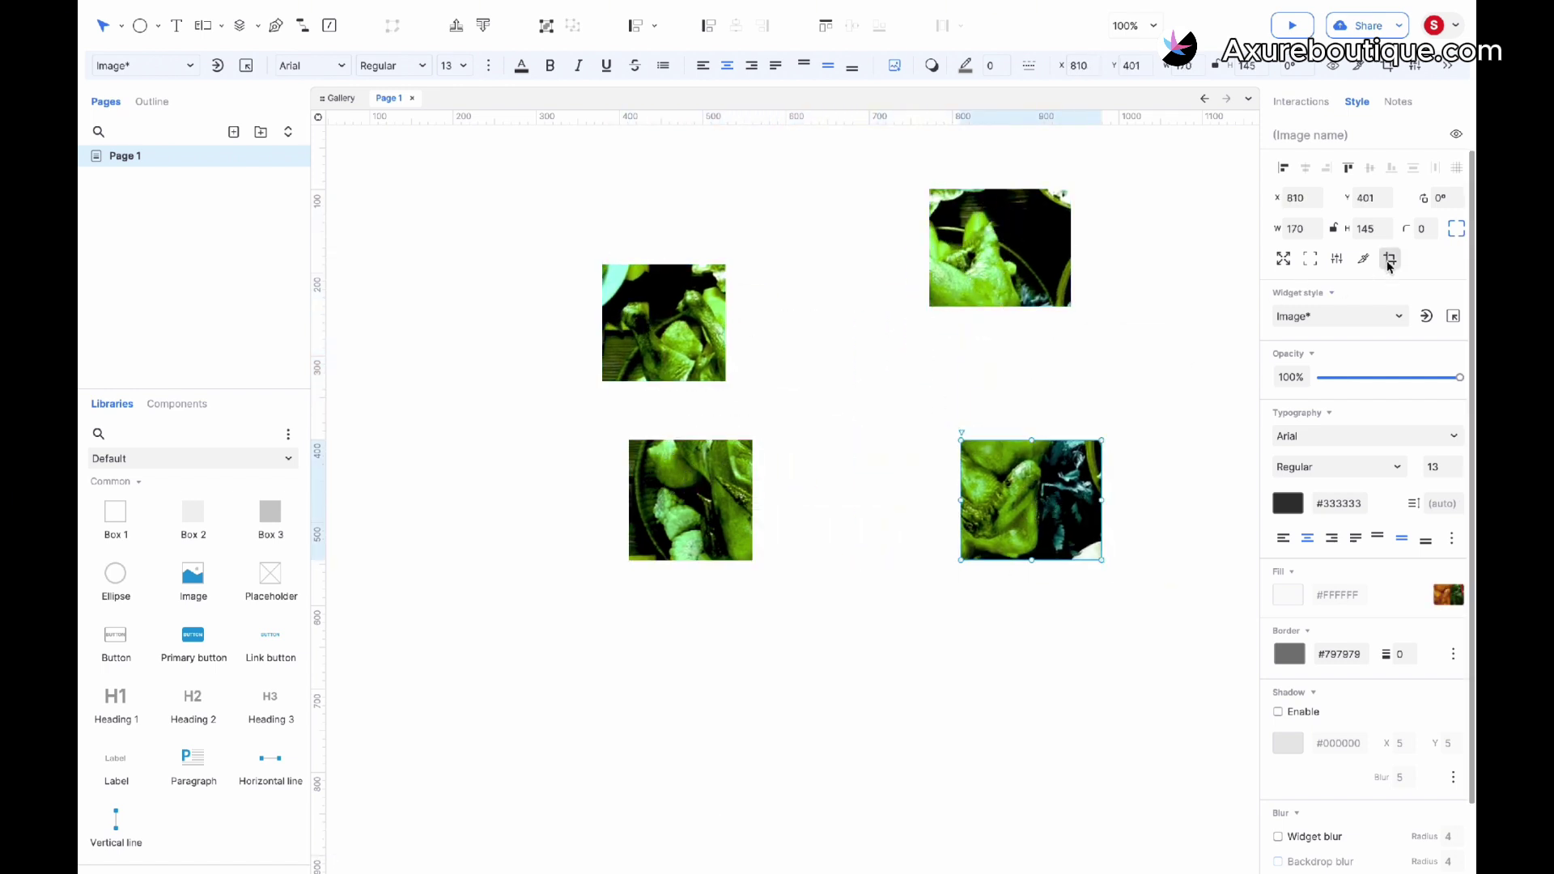
Crop the upper-right slice to its upper part, about 170 × 89, and move it to X 630, Y 220
click(1040, 255)
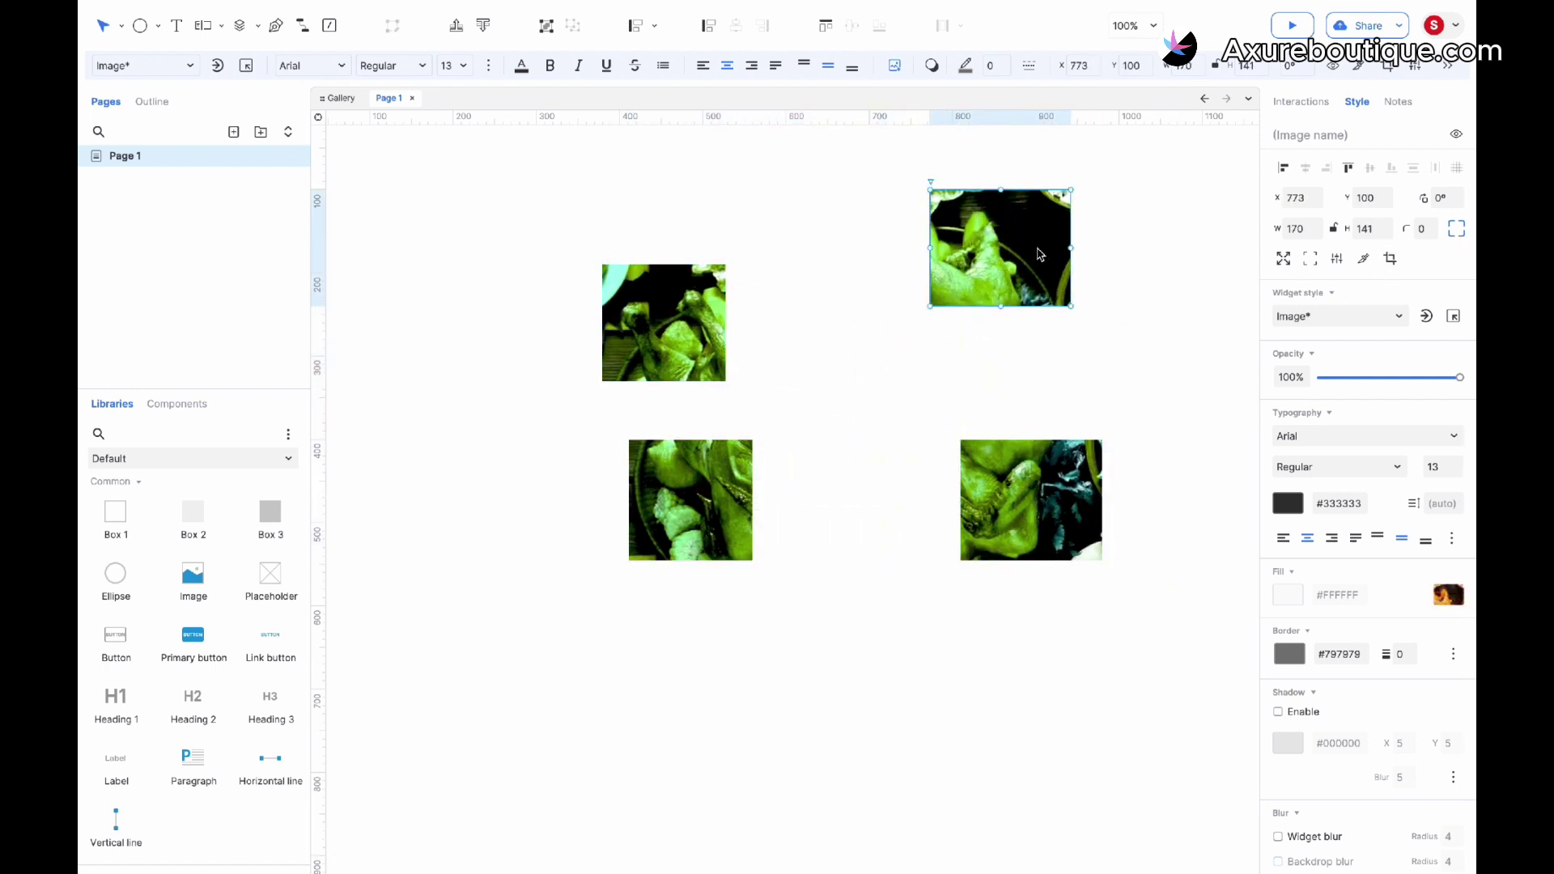
click(1389, 260)
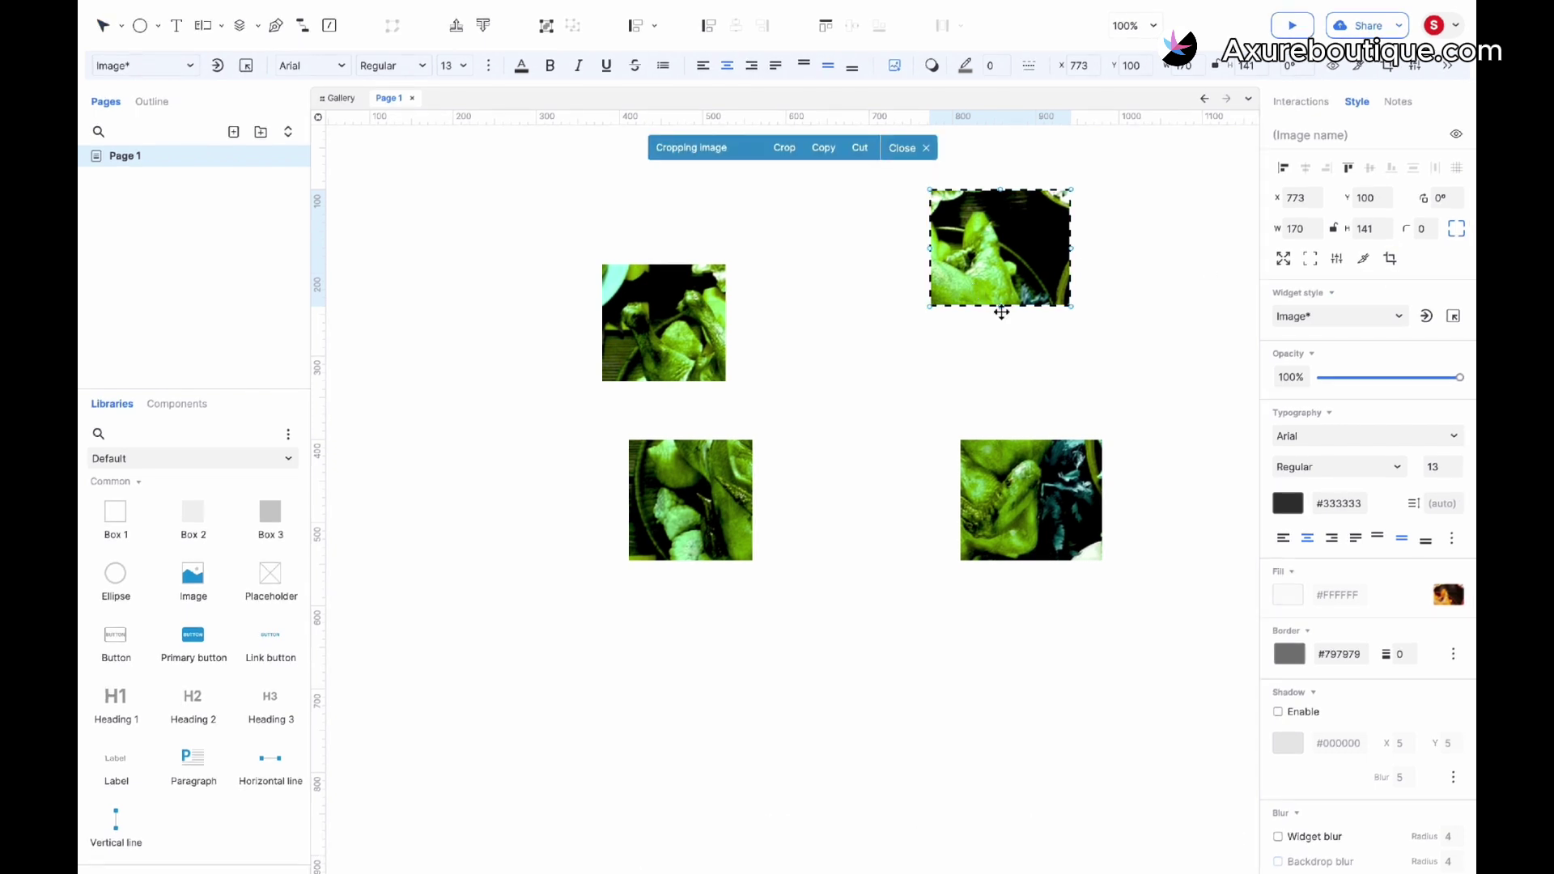
drag(1000, 306, 1000, 263)
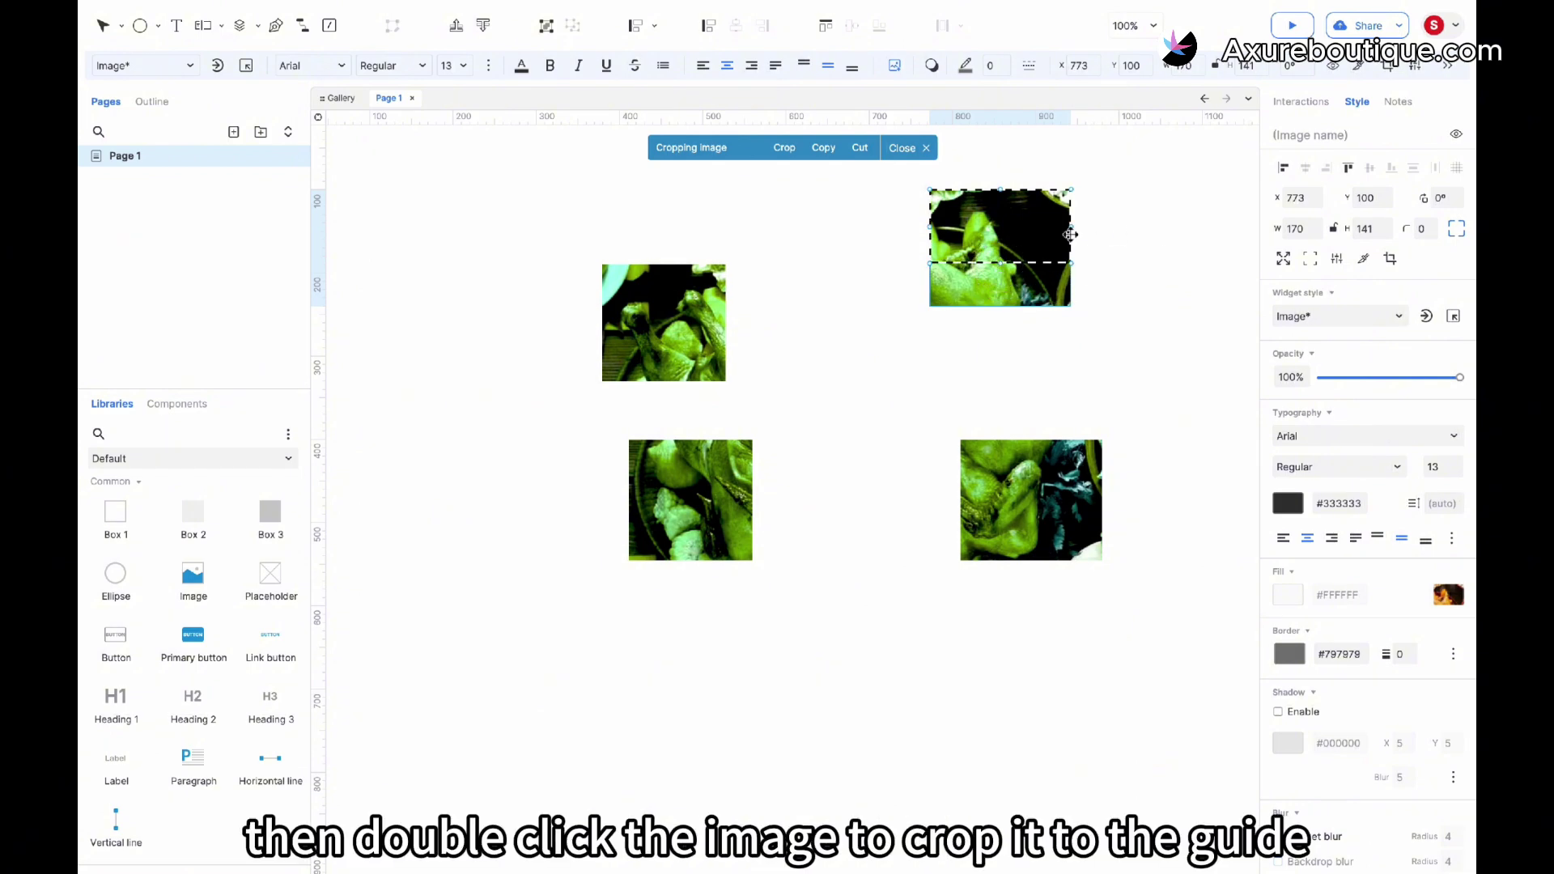
double_click(1026, 239)
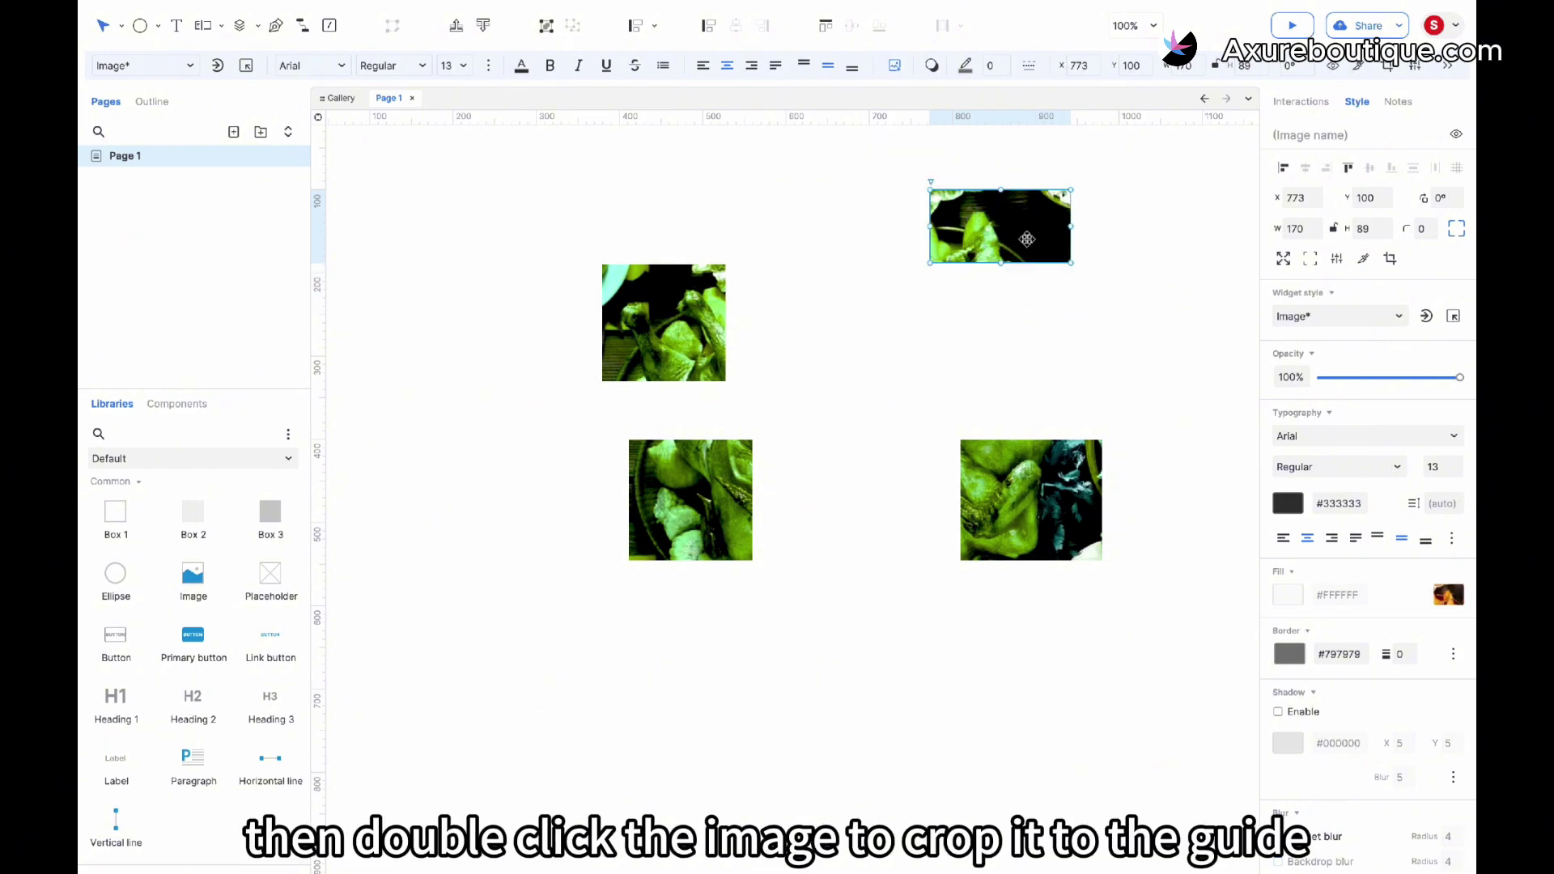
drag(1040, 245, 925, 346)
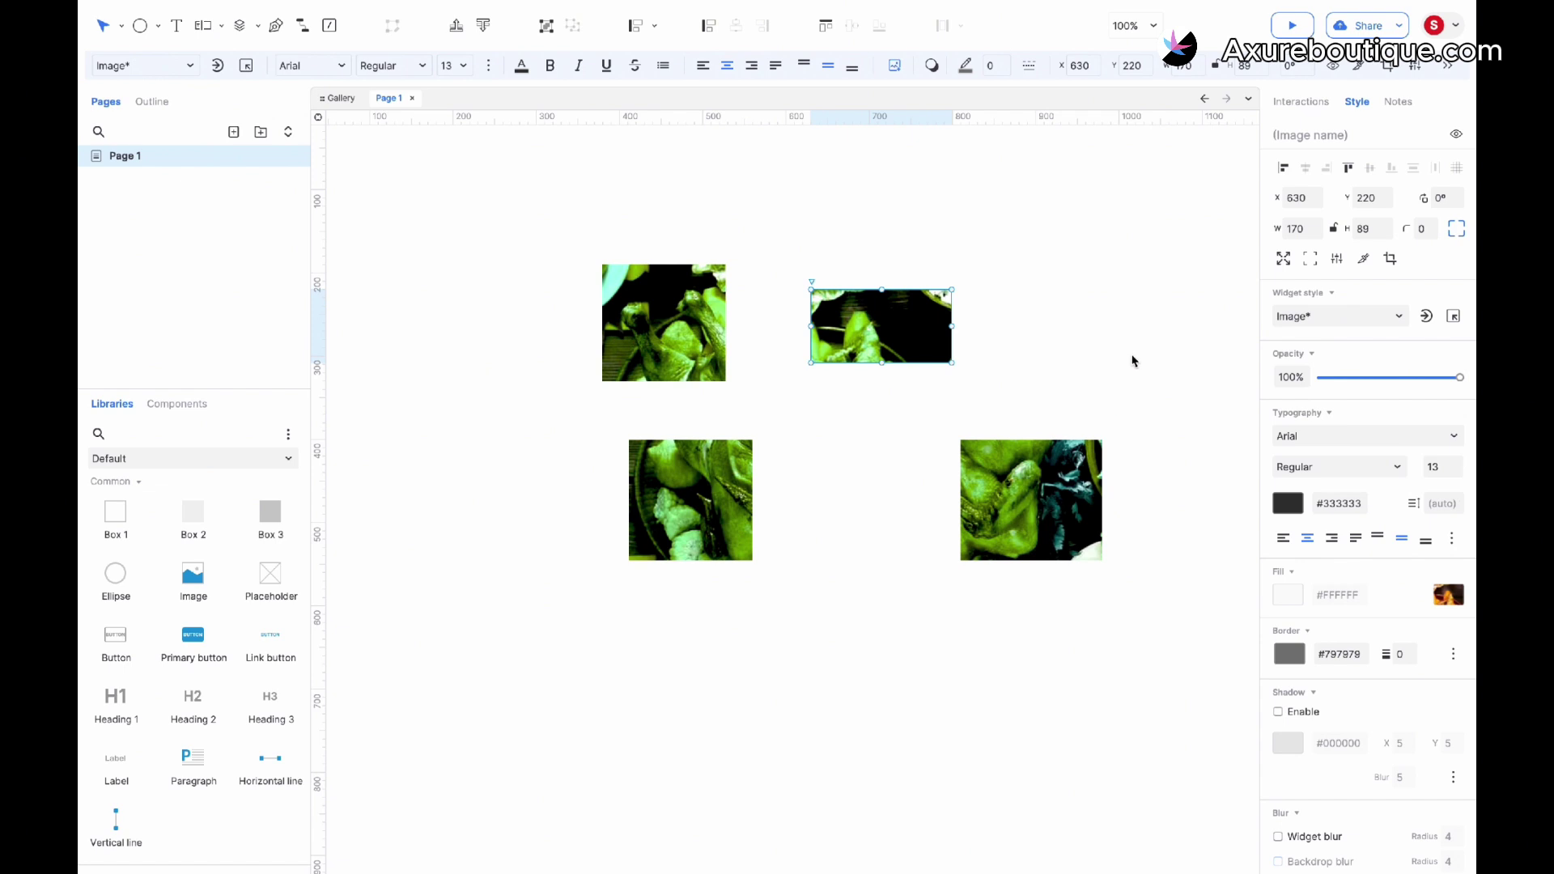
Delete the four image slices, and place a new Image widget at X 326, Y 280 with a Primary button below it at Y 520
drag(1110, 259, 572, 722)
key(Delete)
drag(194, 576, 558, 341)
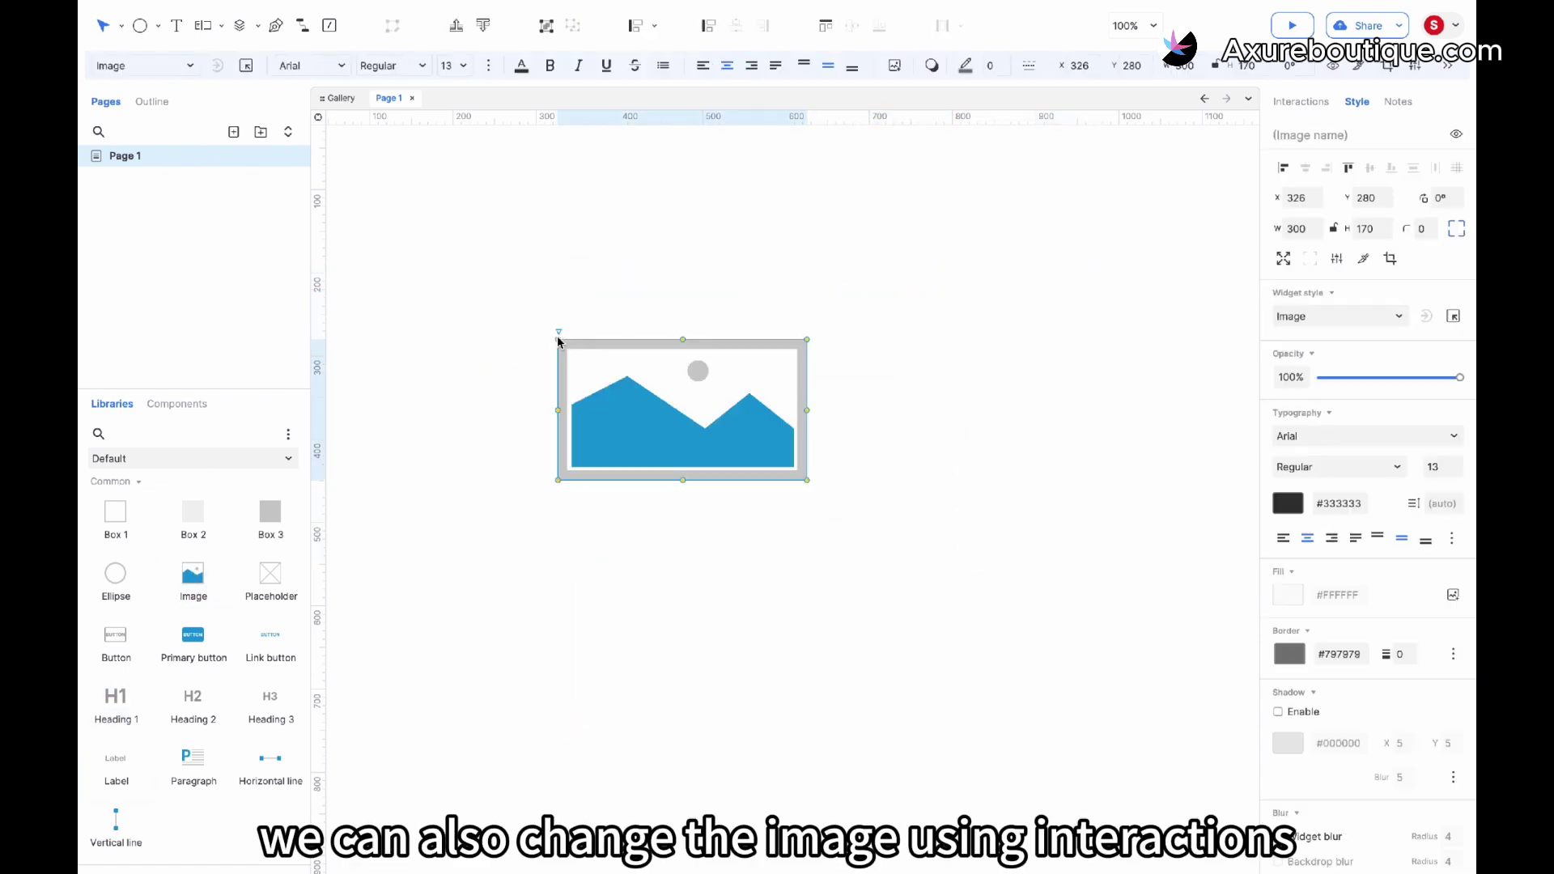
drag(197, 650, 556, 538)
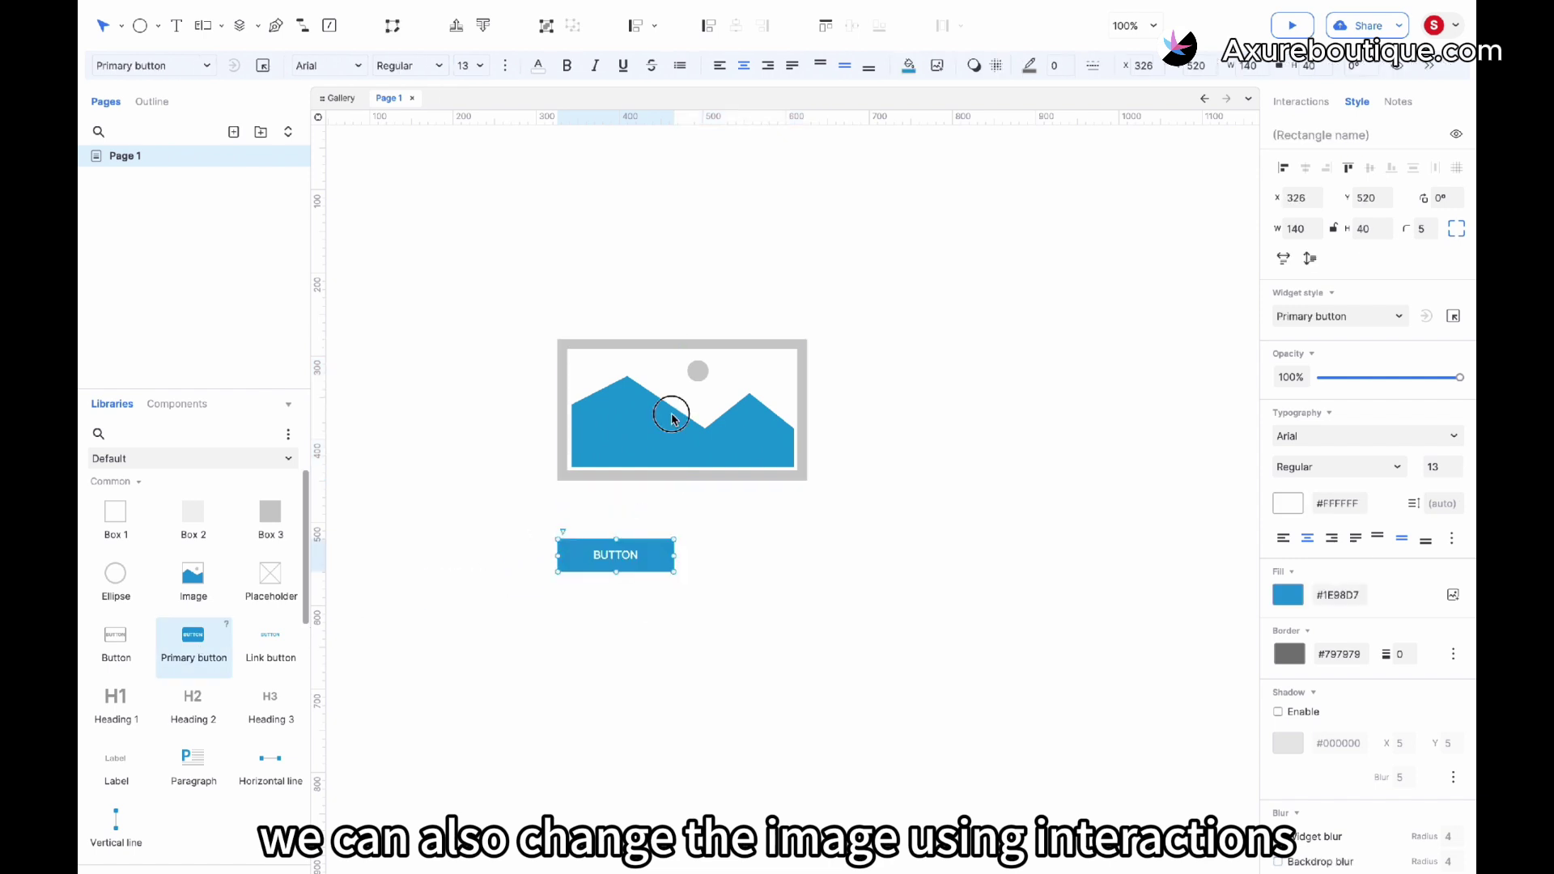
Load the roast chicken picture into the Image widget and move the button below the picture to Y 620
double_click(677, 409)
double_click(987, 219)
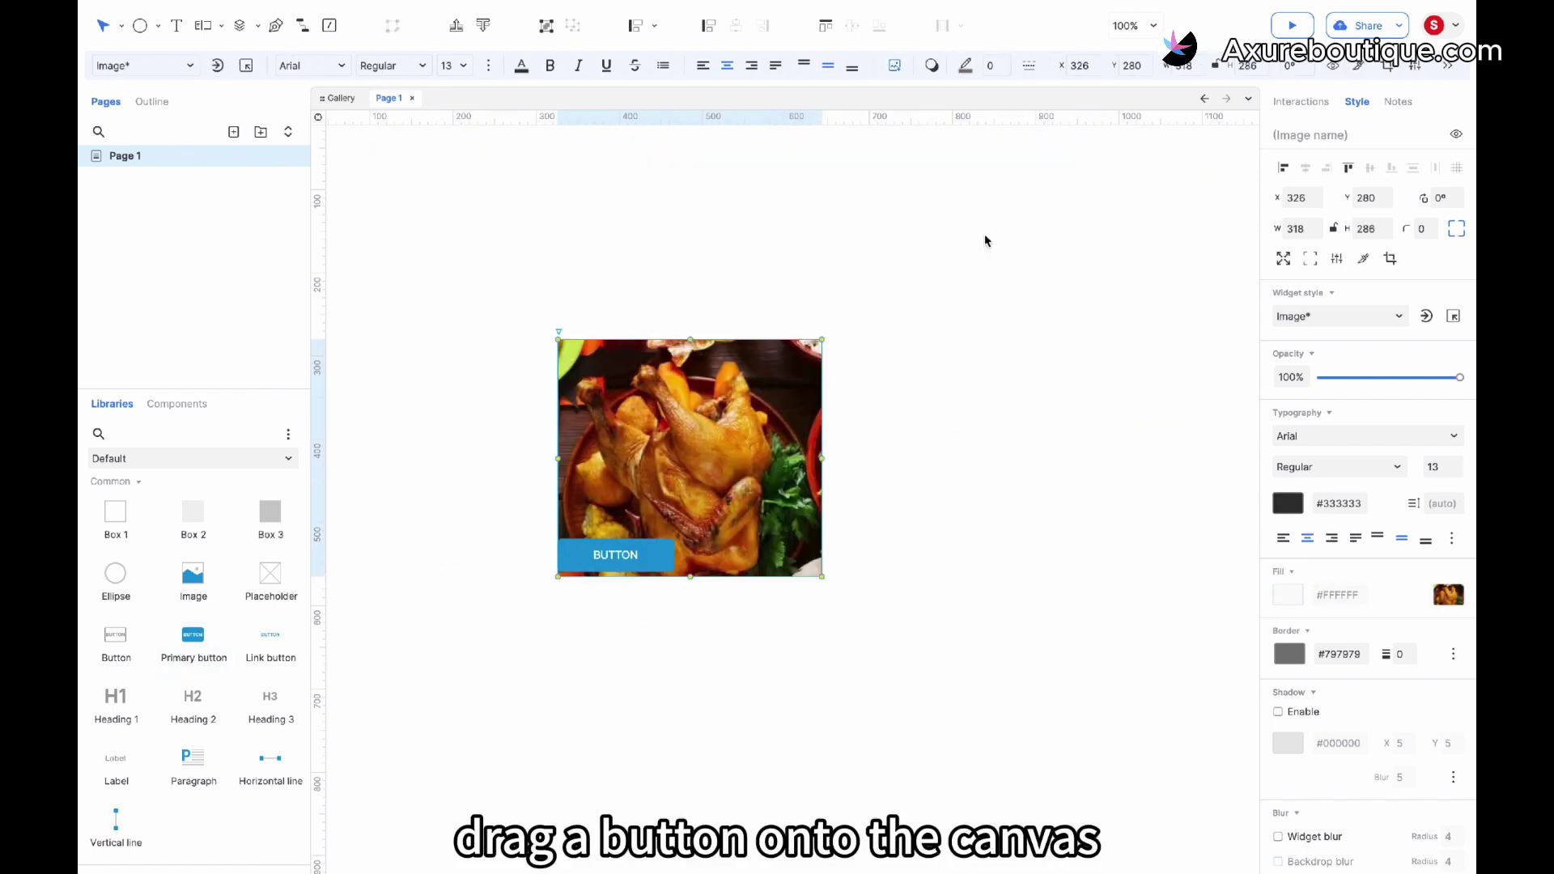
click(665, 548)
drag(606, 557, 605, 640)
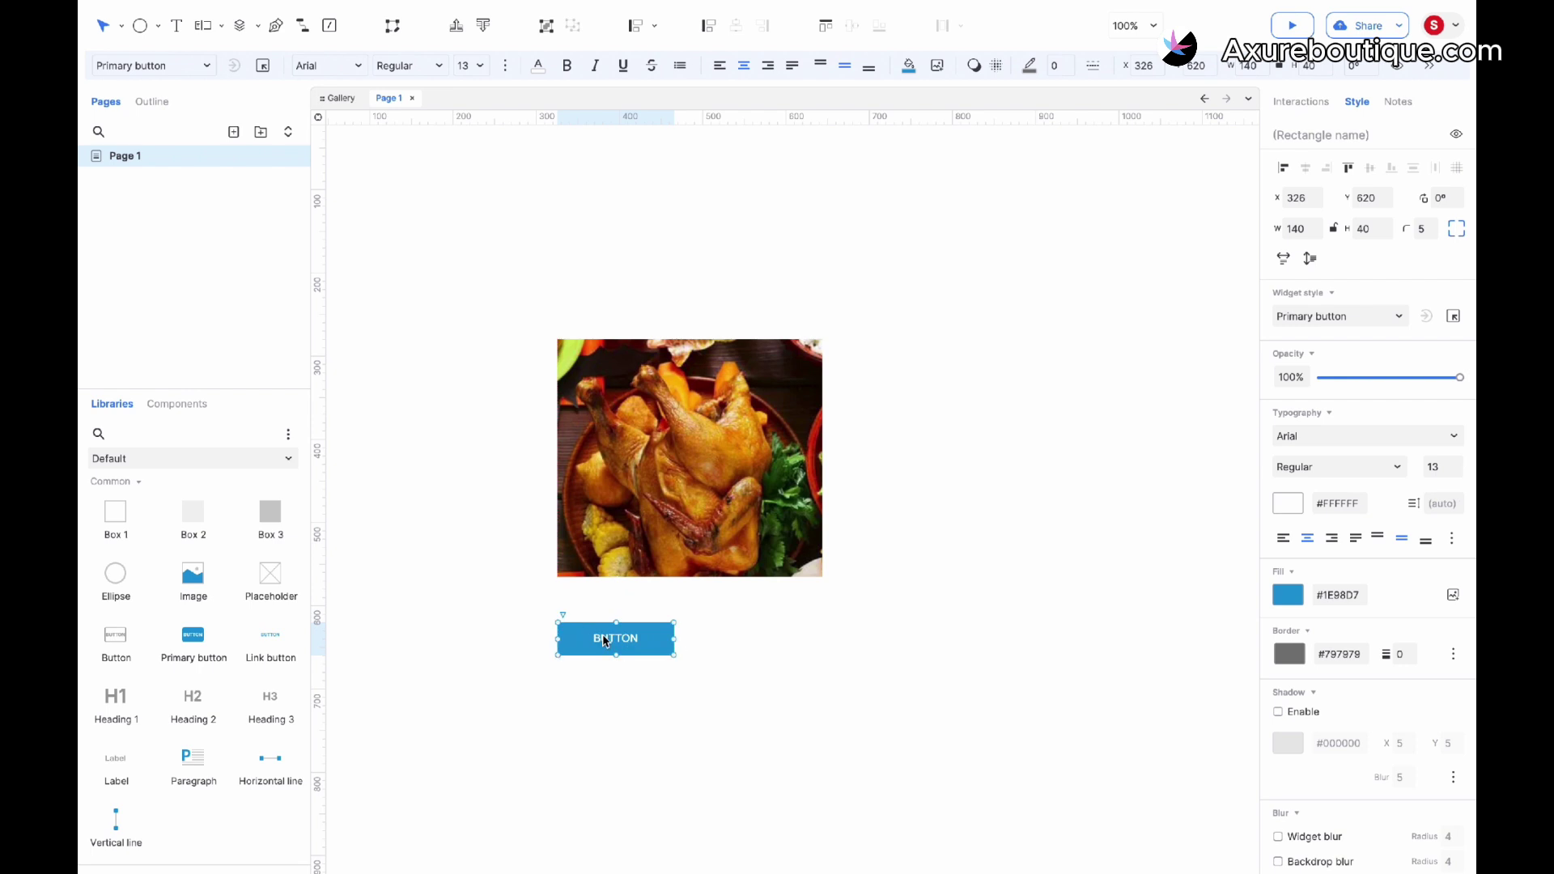
Change the button's text to "Image 2" and select the button again
double_click(605, 641)
text(Image)
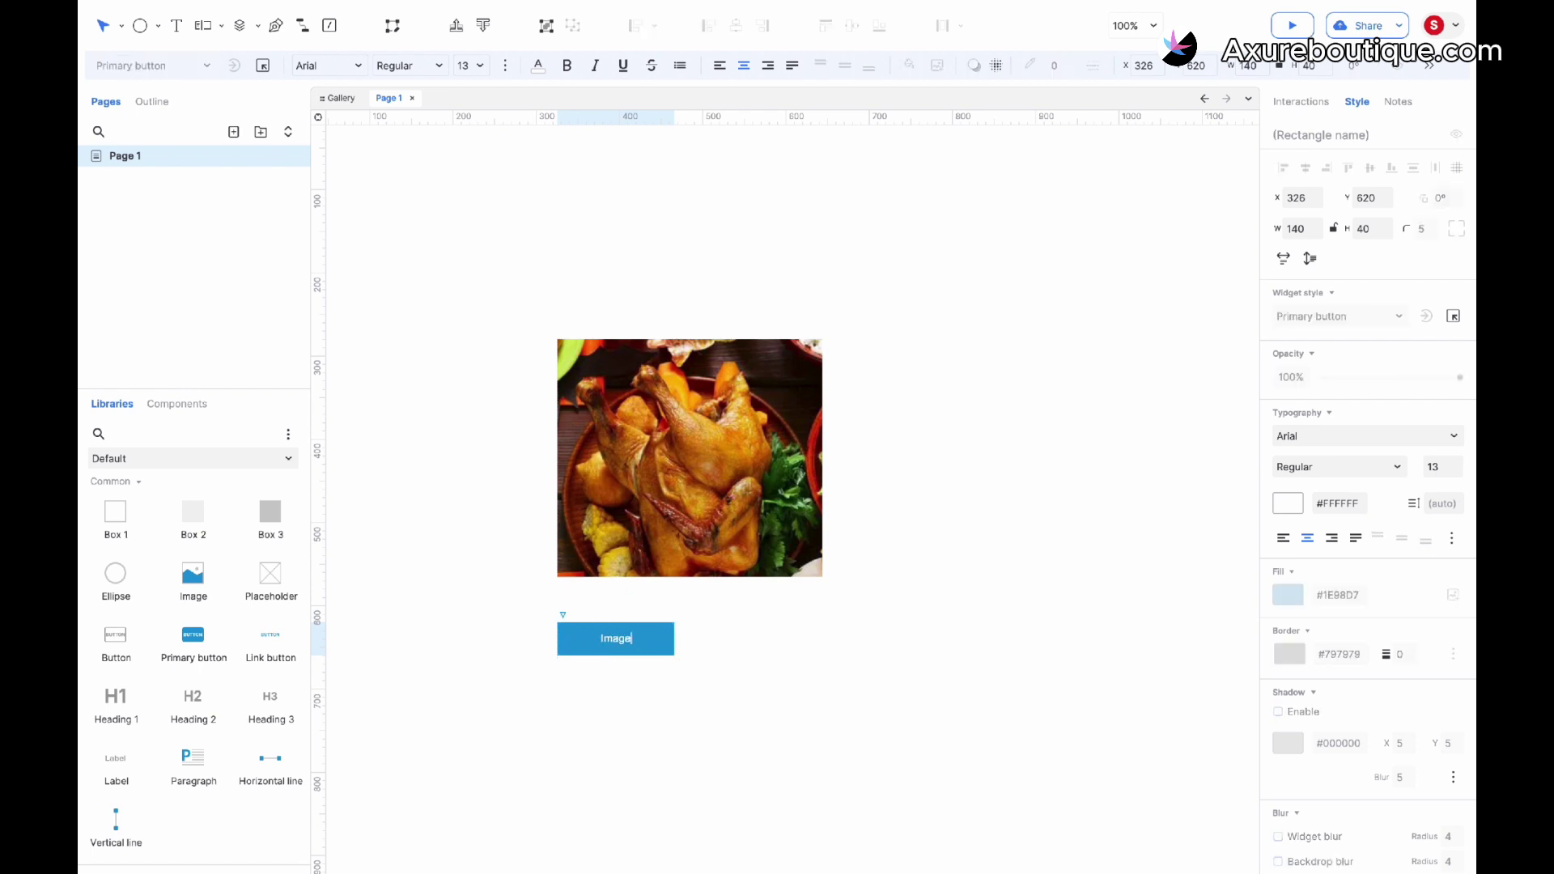
text( 2)
click(673, 680)
click(647, 644)
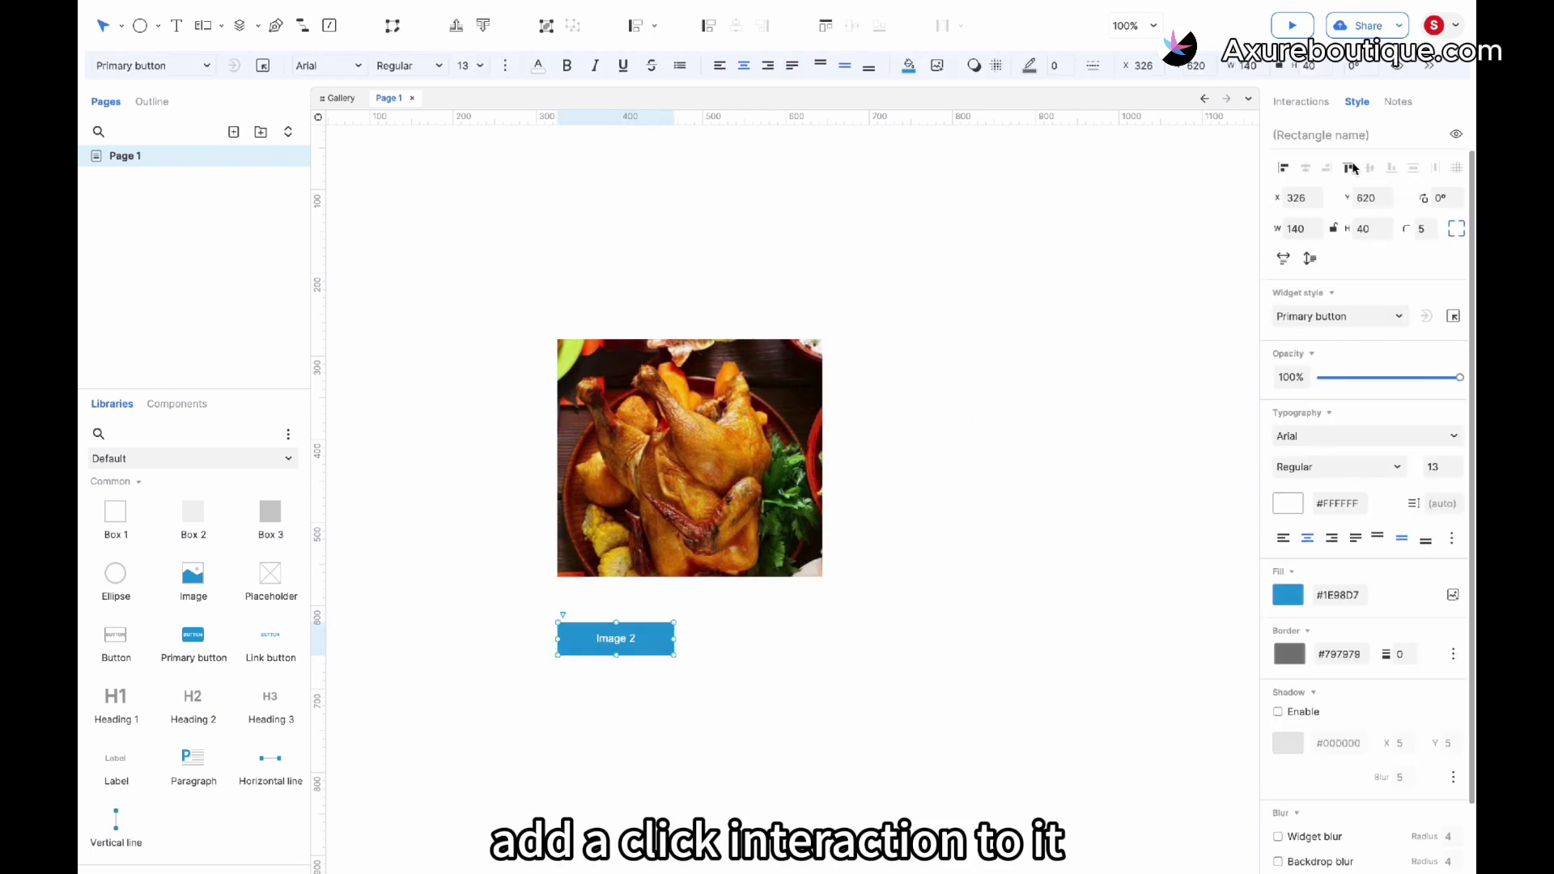
click(1300, 101)
click(1343, 197)
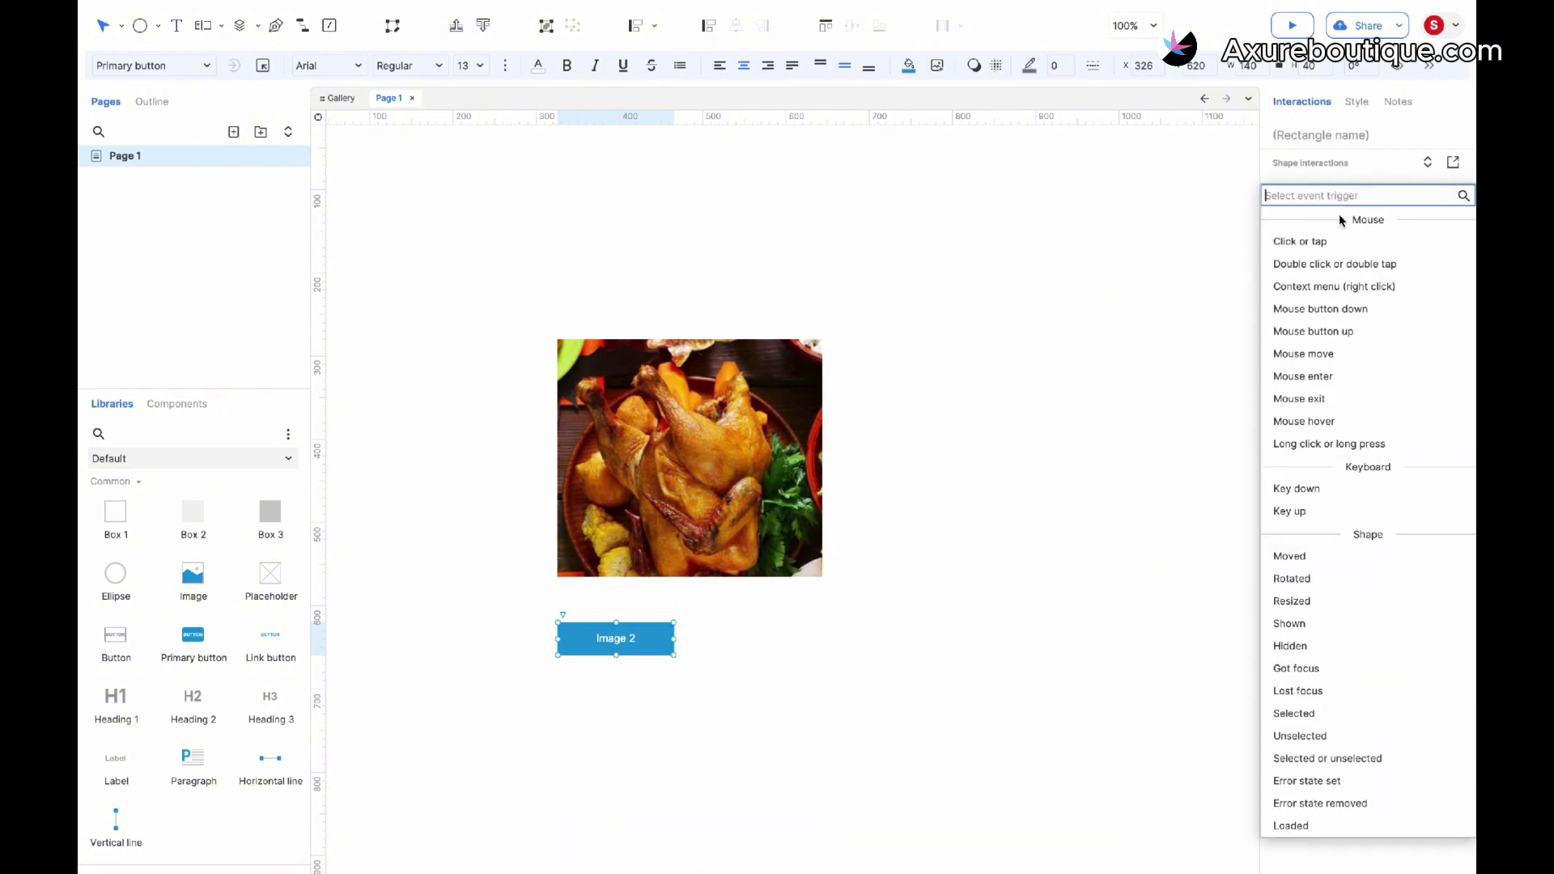
click(1341, 240)
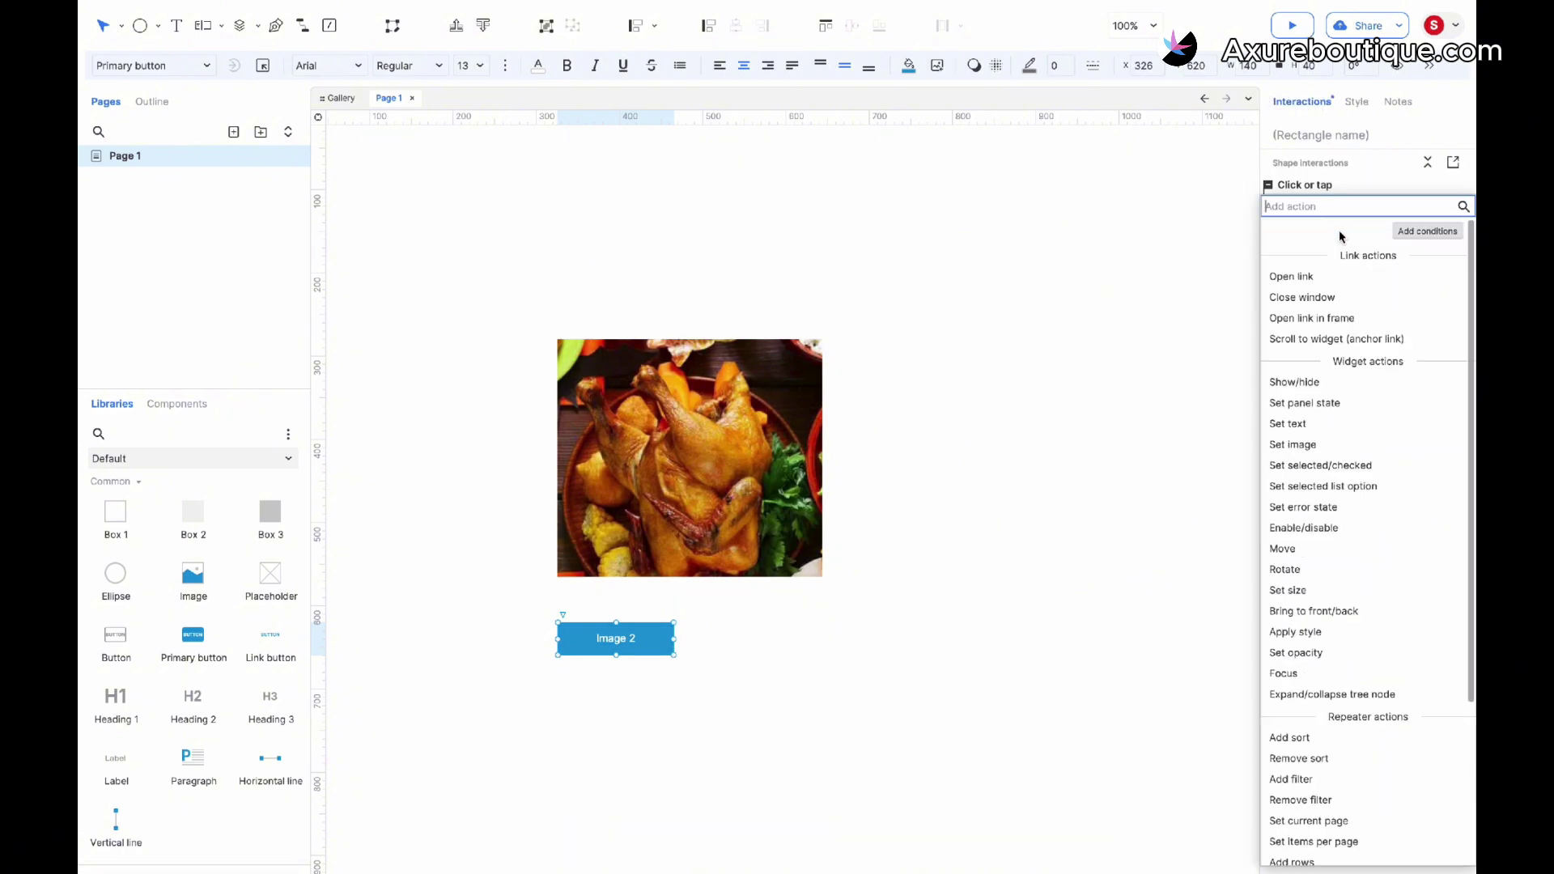
click(1311, 443)
click(1319, 299)
click(1424, 320)
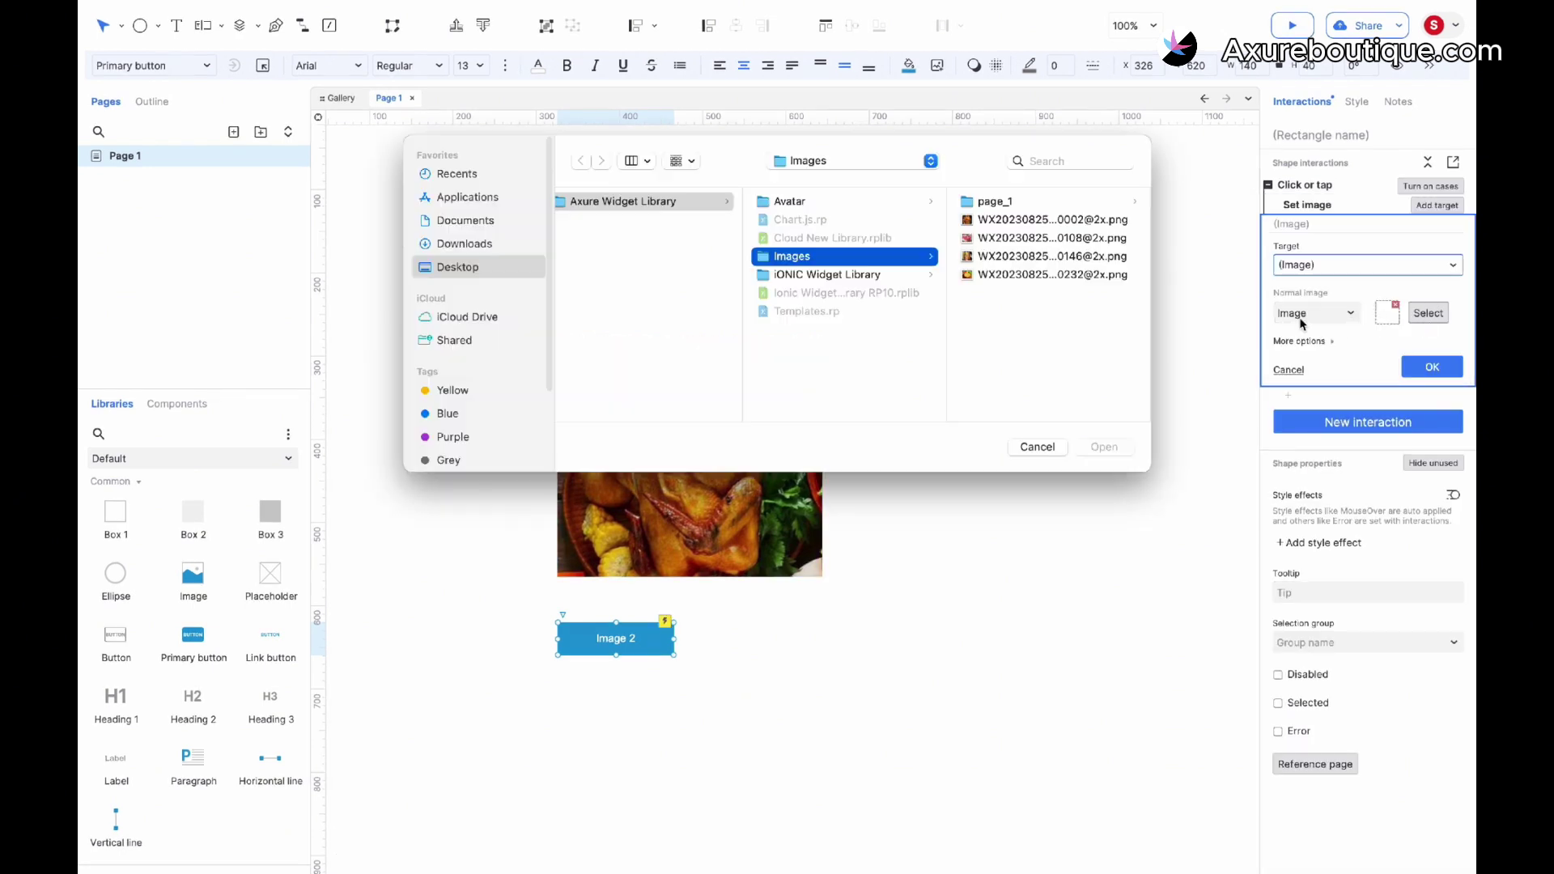
double_click(1052, 235)
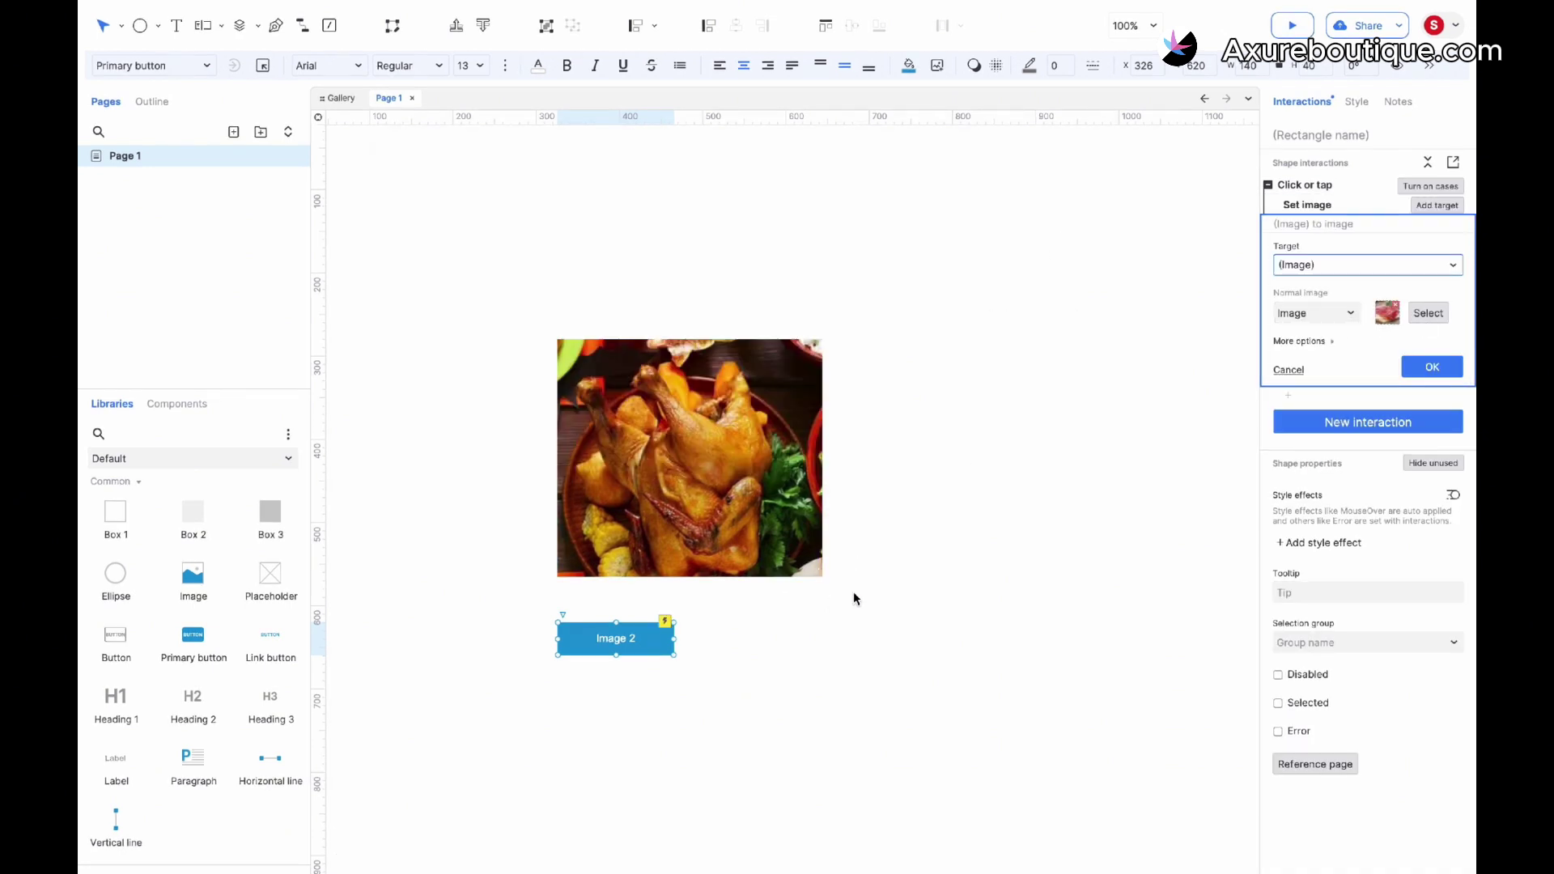
click(1425, 368)
Preview the prototype to test the image change on the Image 2 button, and return to the canvas
click(1292, 26)
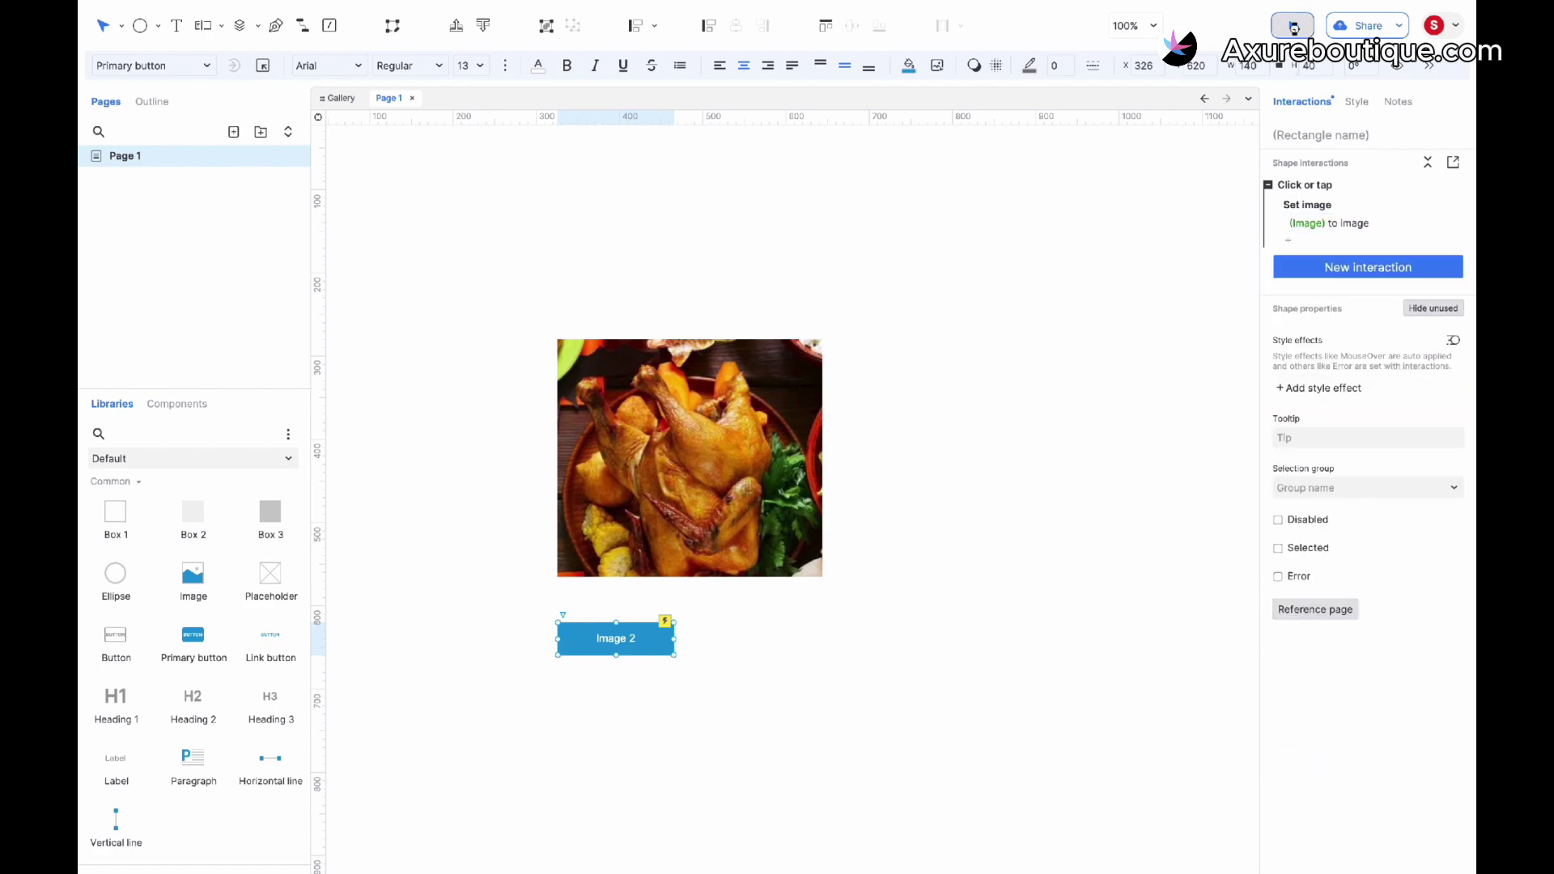
click(806, 647)
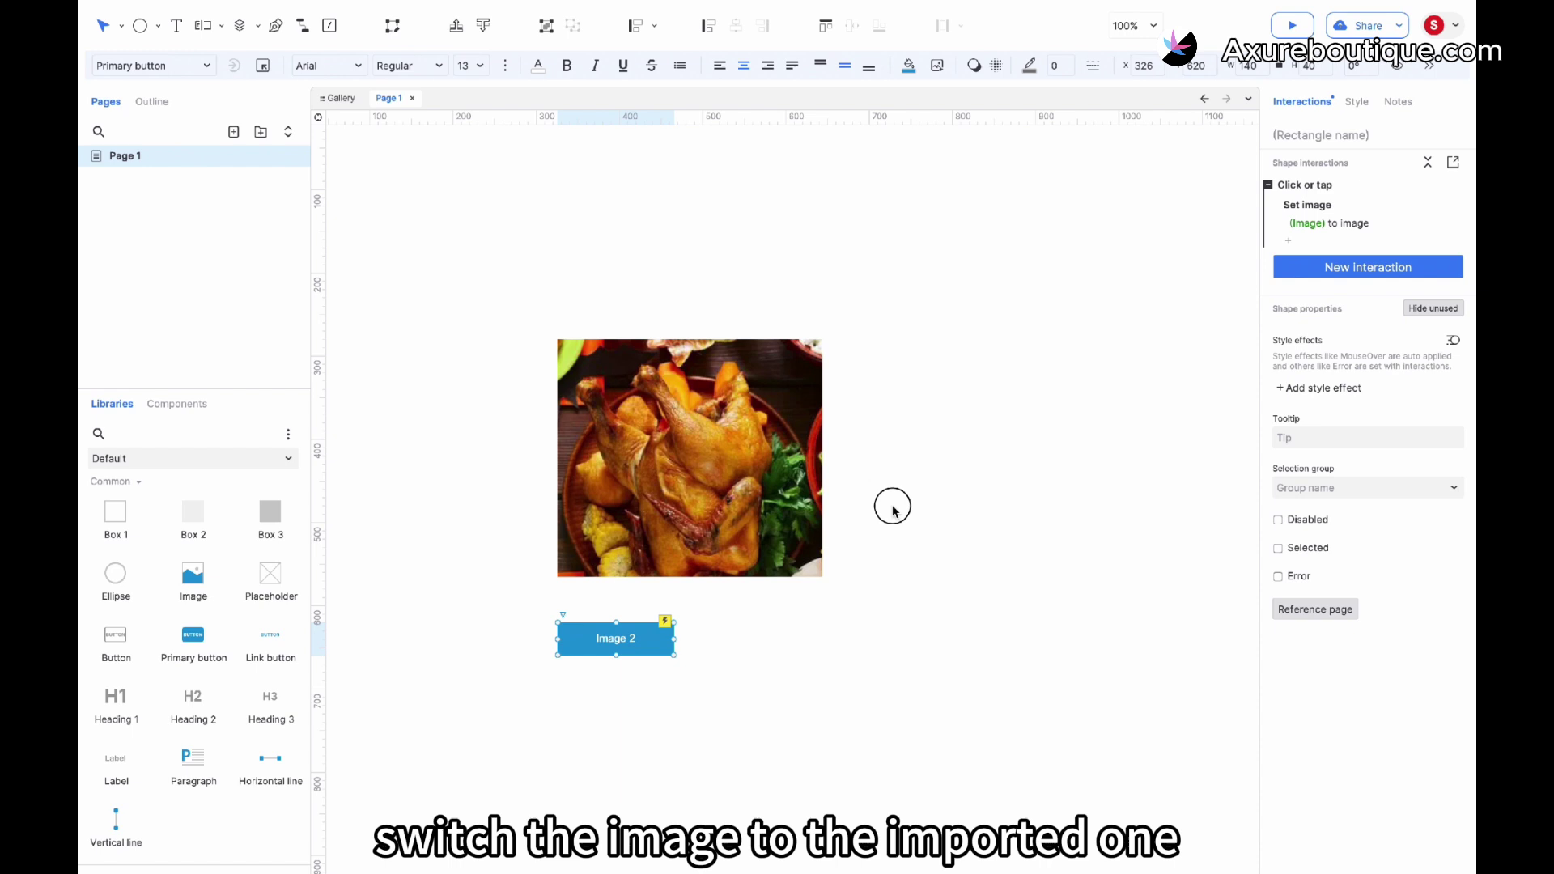
click(892, 504)
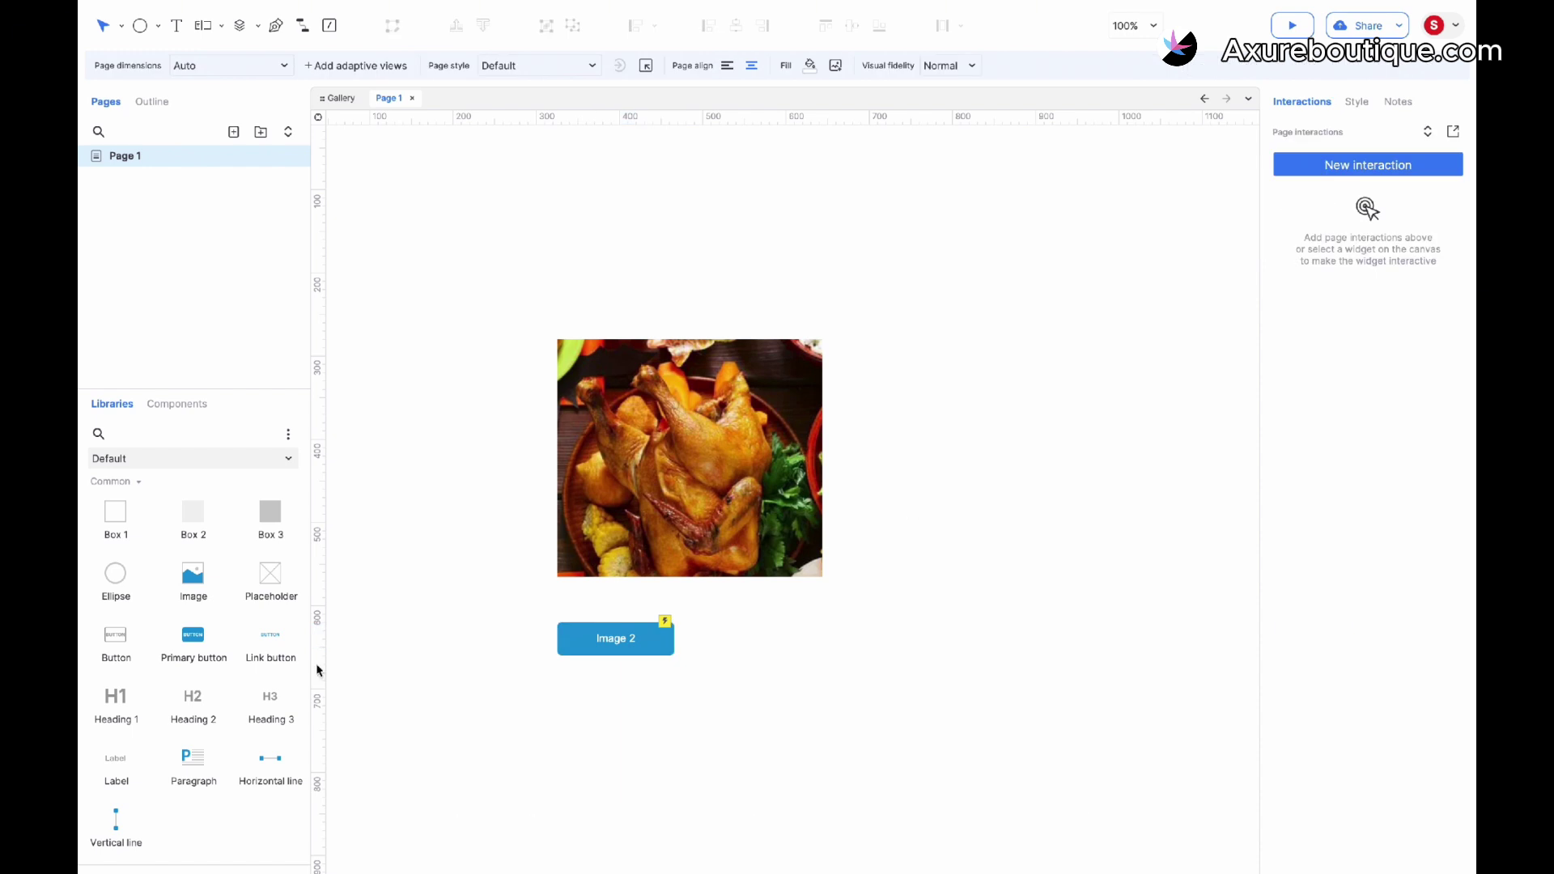
Clear the image and button from the canvas, and place a 100 × 100 Hot spot at X 328
scroll(197, 642, down, 4)
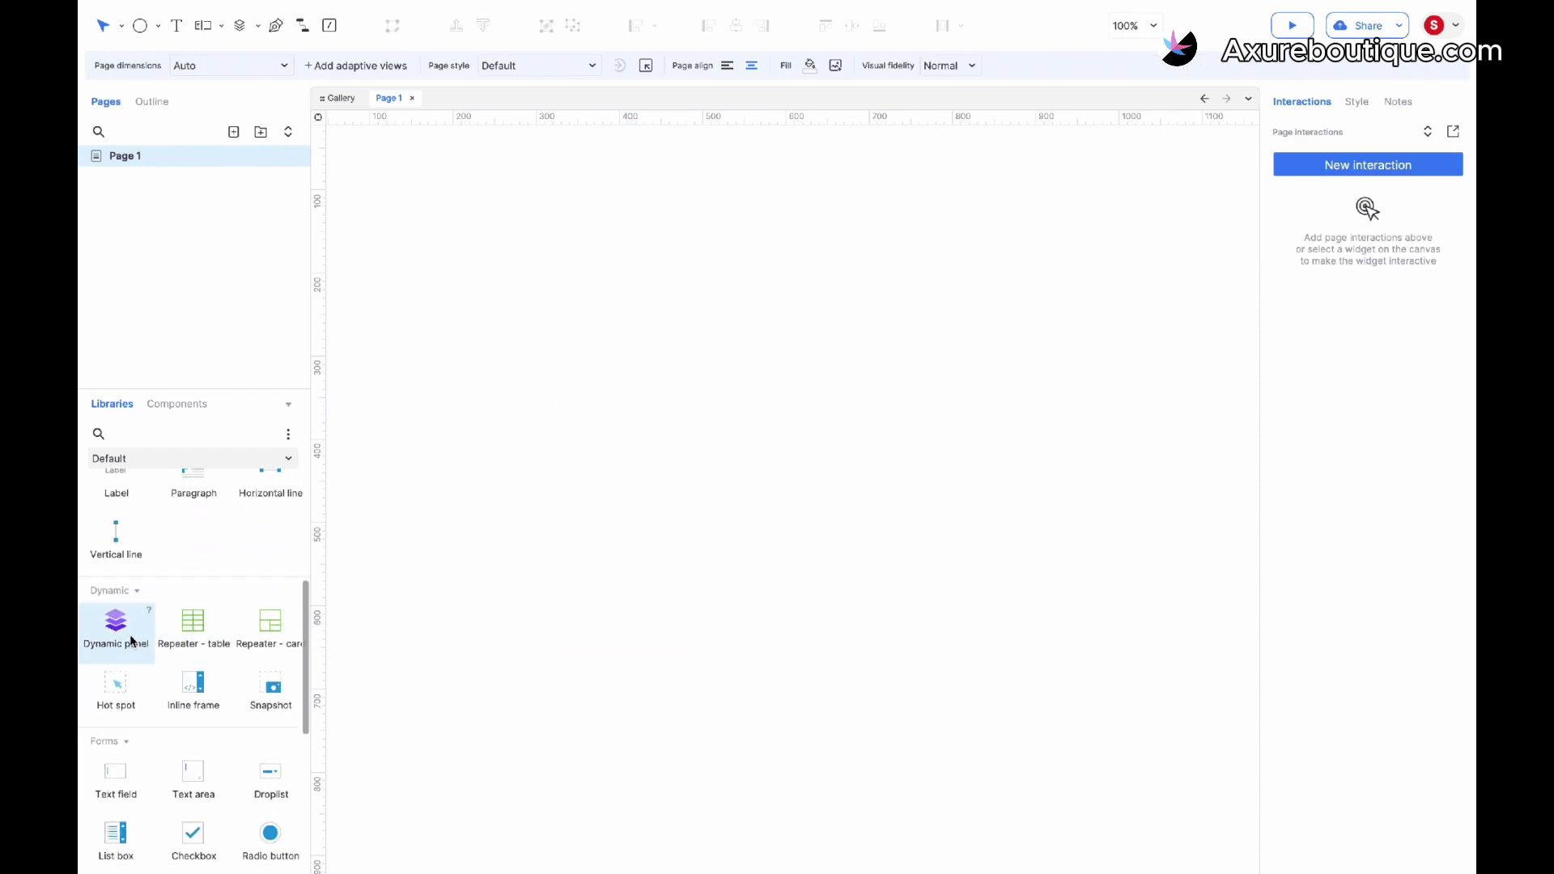
scroll(132, 642, down, 1)
drag(128, 641, 558, 356)
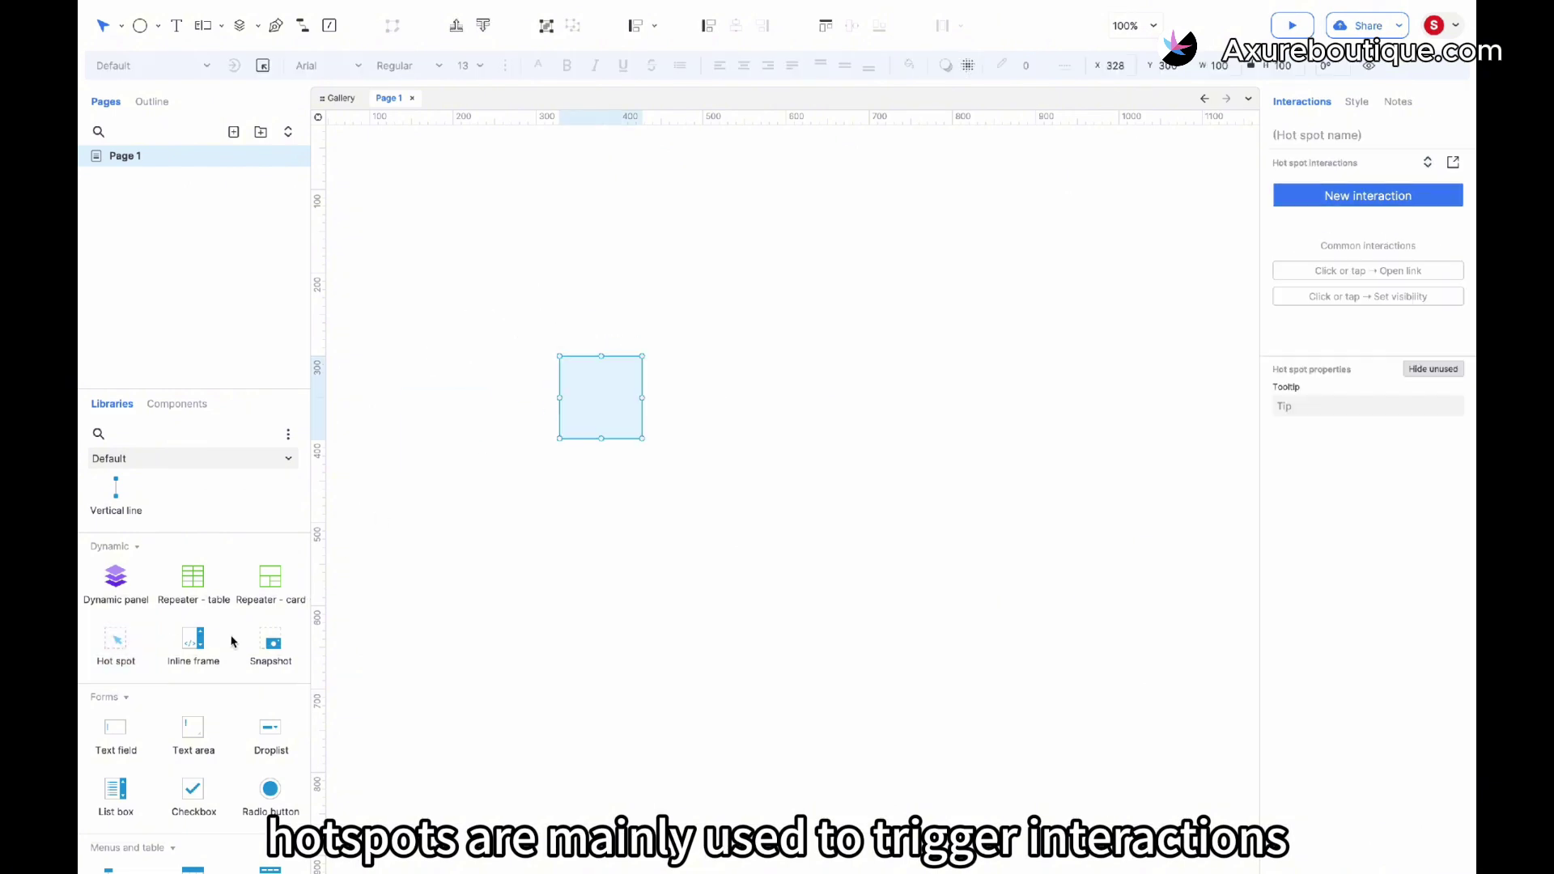
Add a Primary button beside the hot spot at X 428, and fit the hot spot over it at 140 × 40
scroll(139, 692, up, 5)
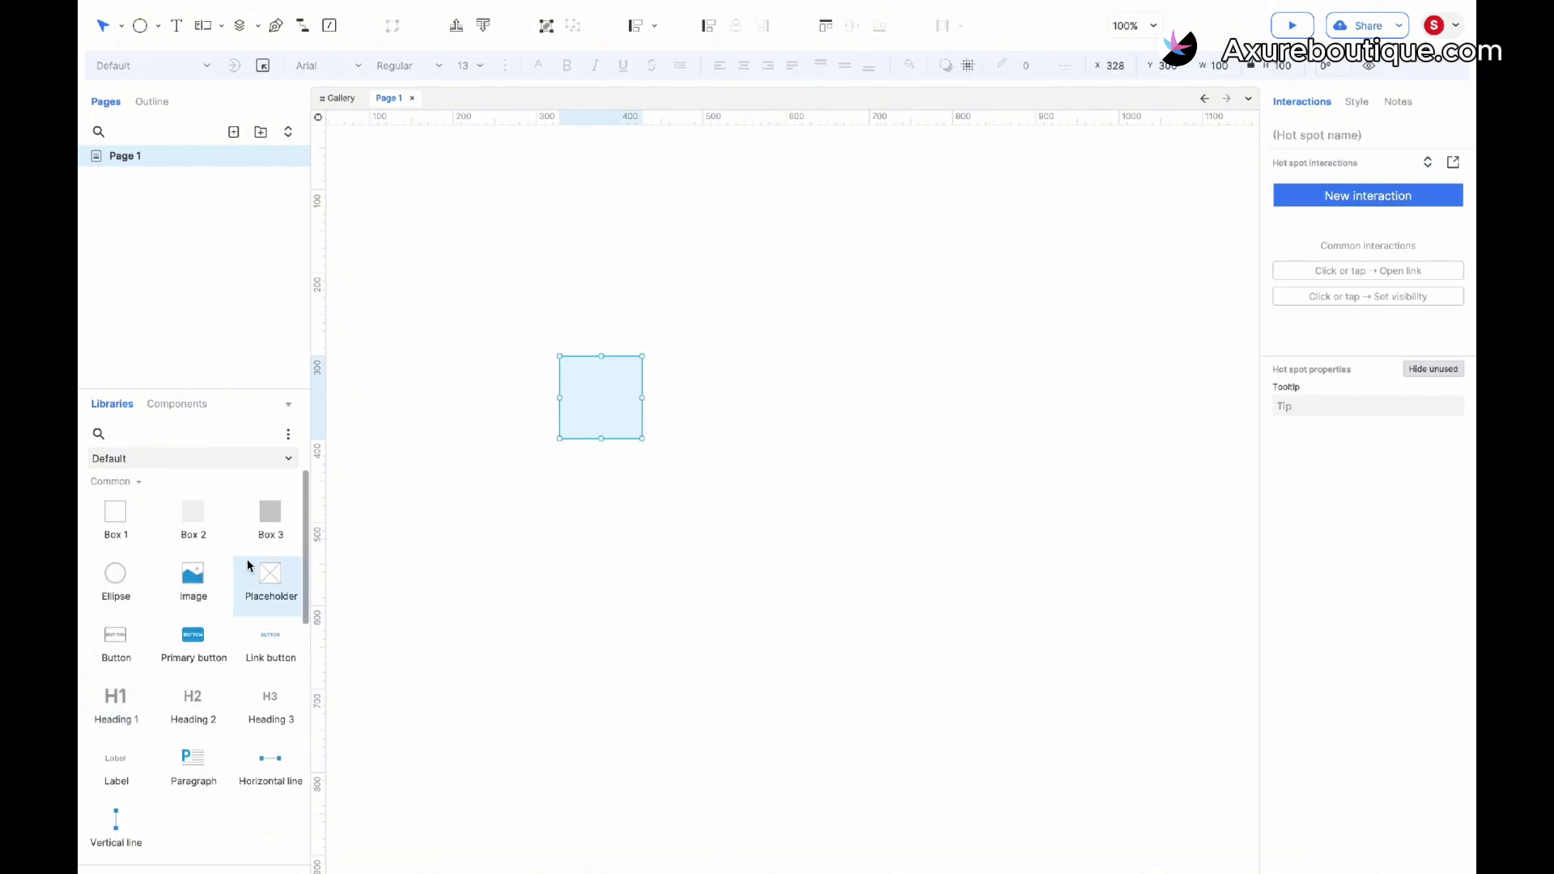
drag(204, 647, 647, 350)
drag(593, 406, 759, 383)
Give the hot spot a Click or tap interaction with a Show/hide action that hides BUTTON
click(1337, 200)
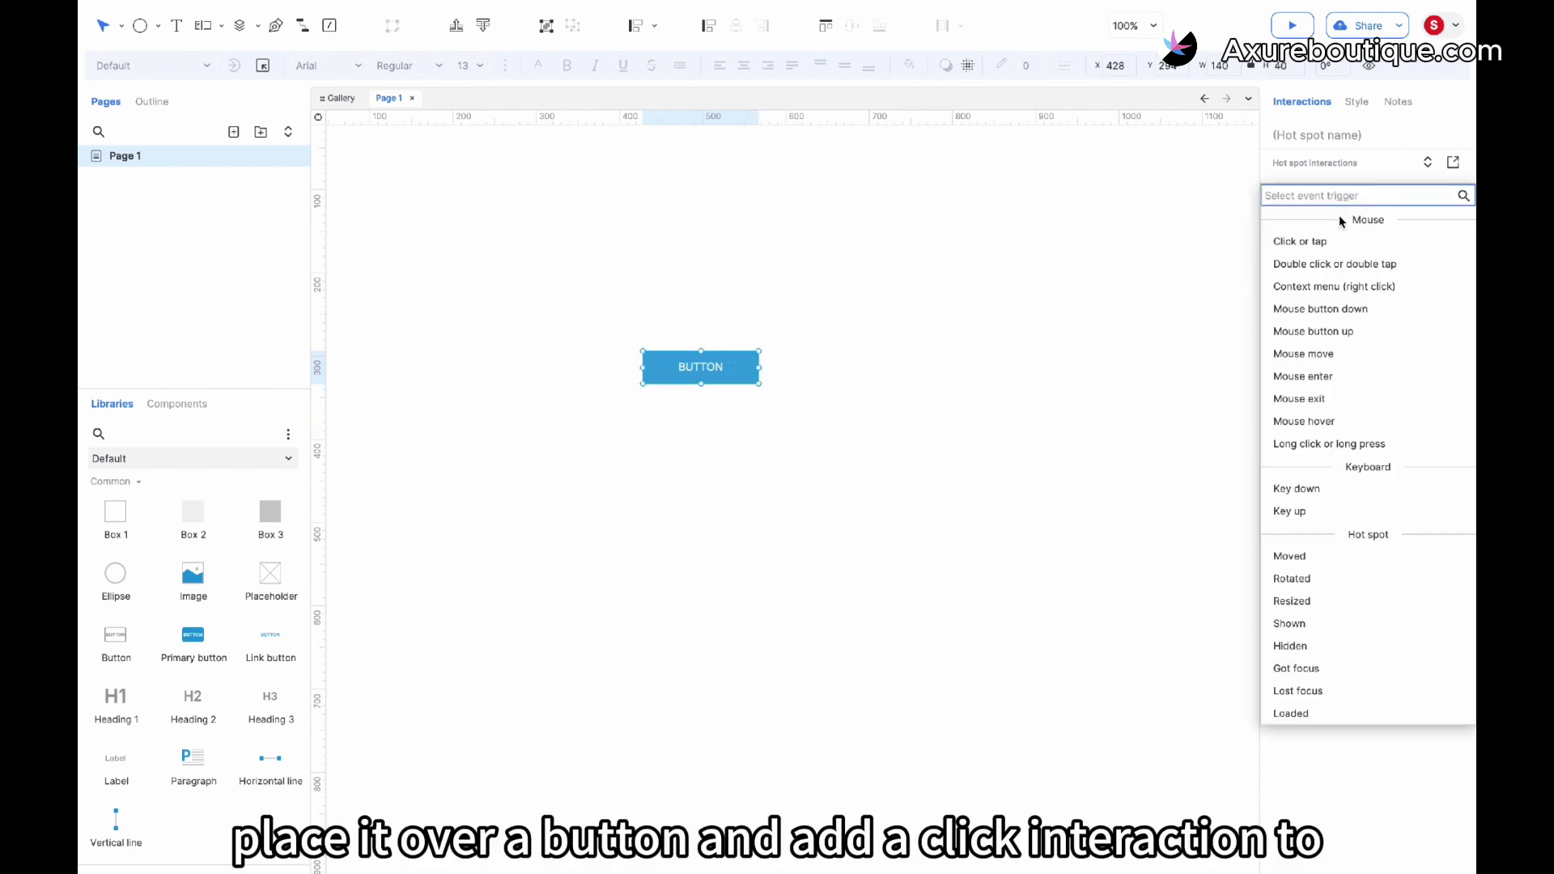
click(1332, 240)
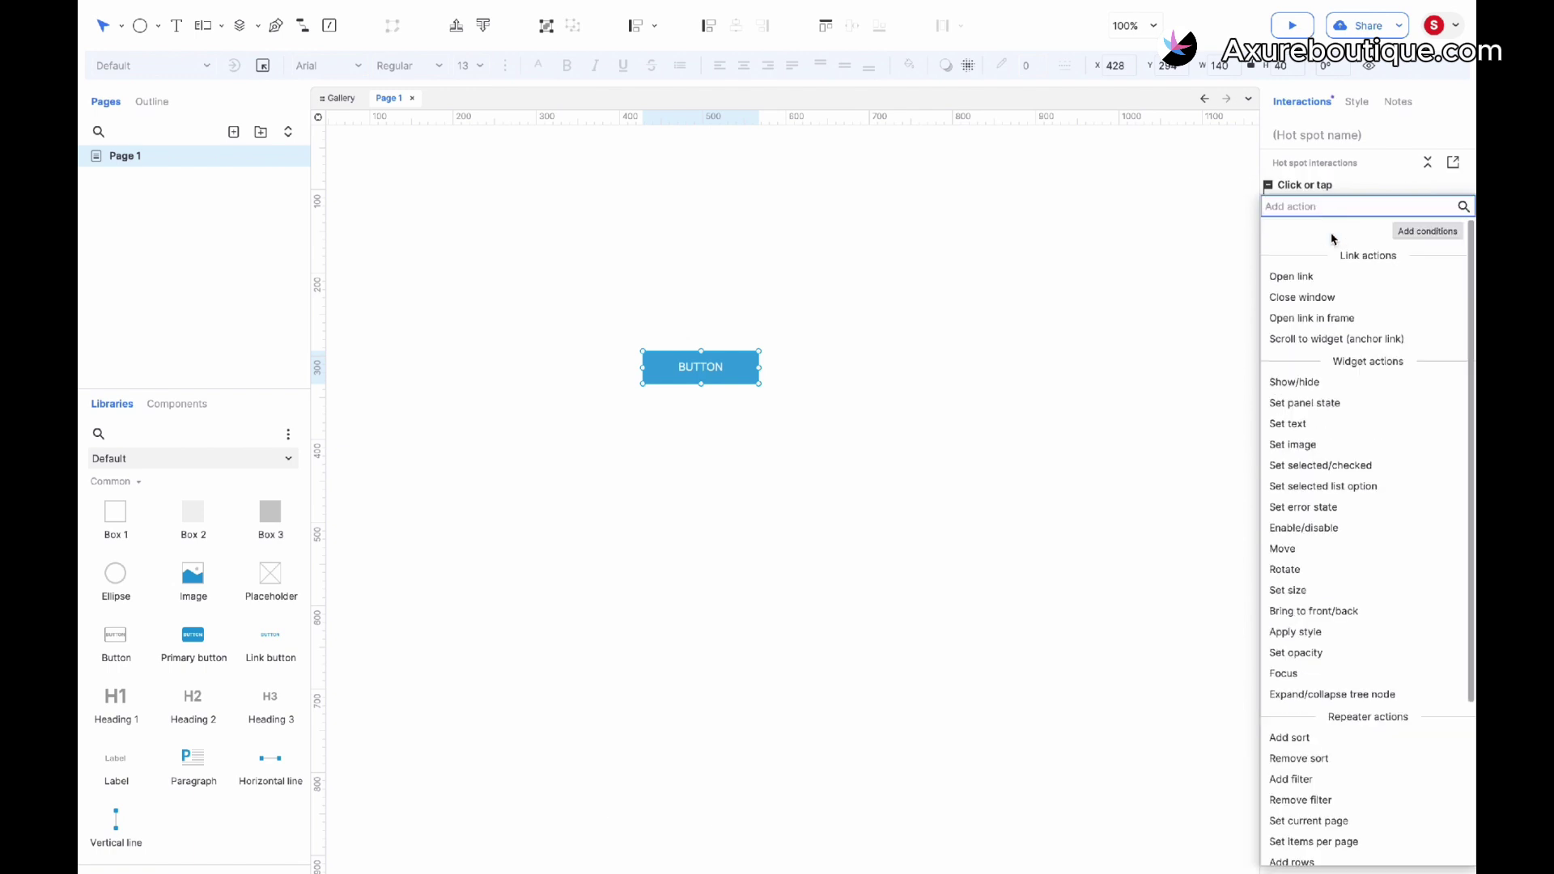
click(1306, 384)
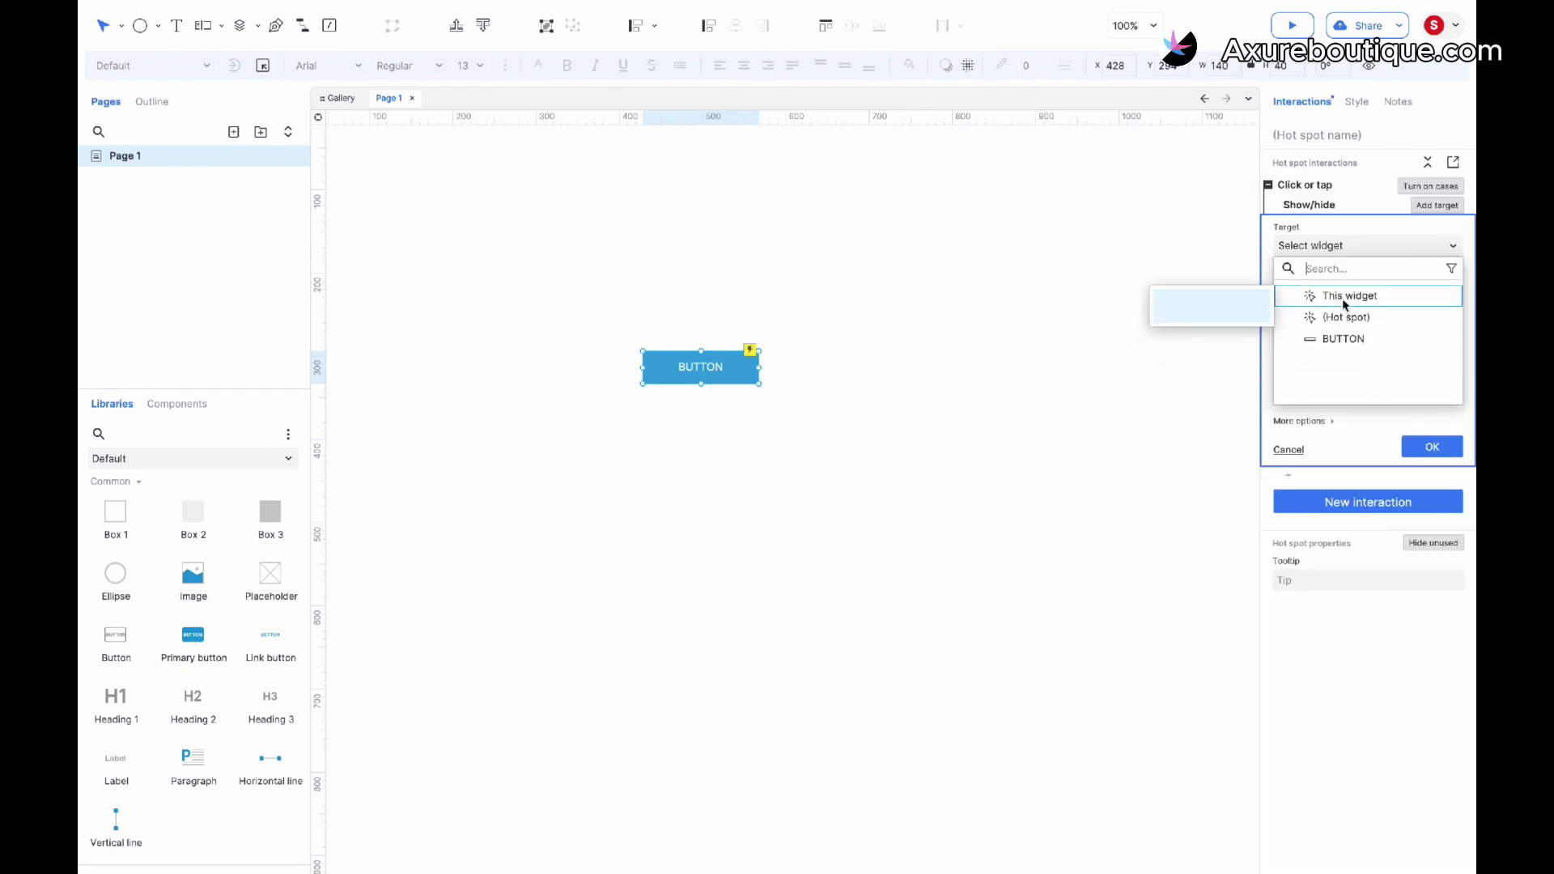
click(1344, 338)
click(882, 469)
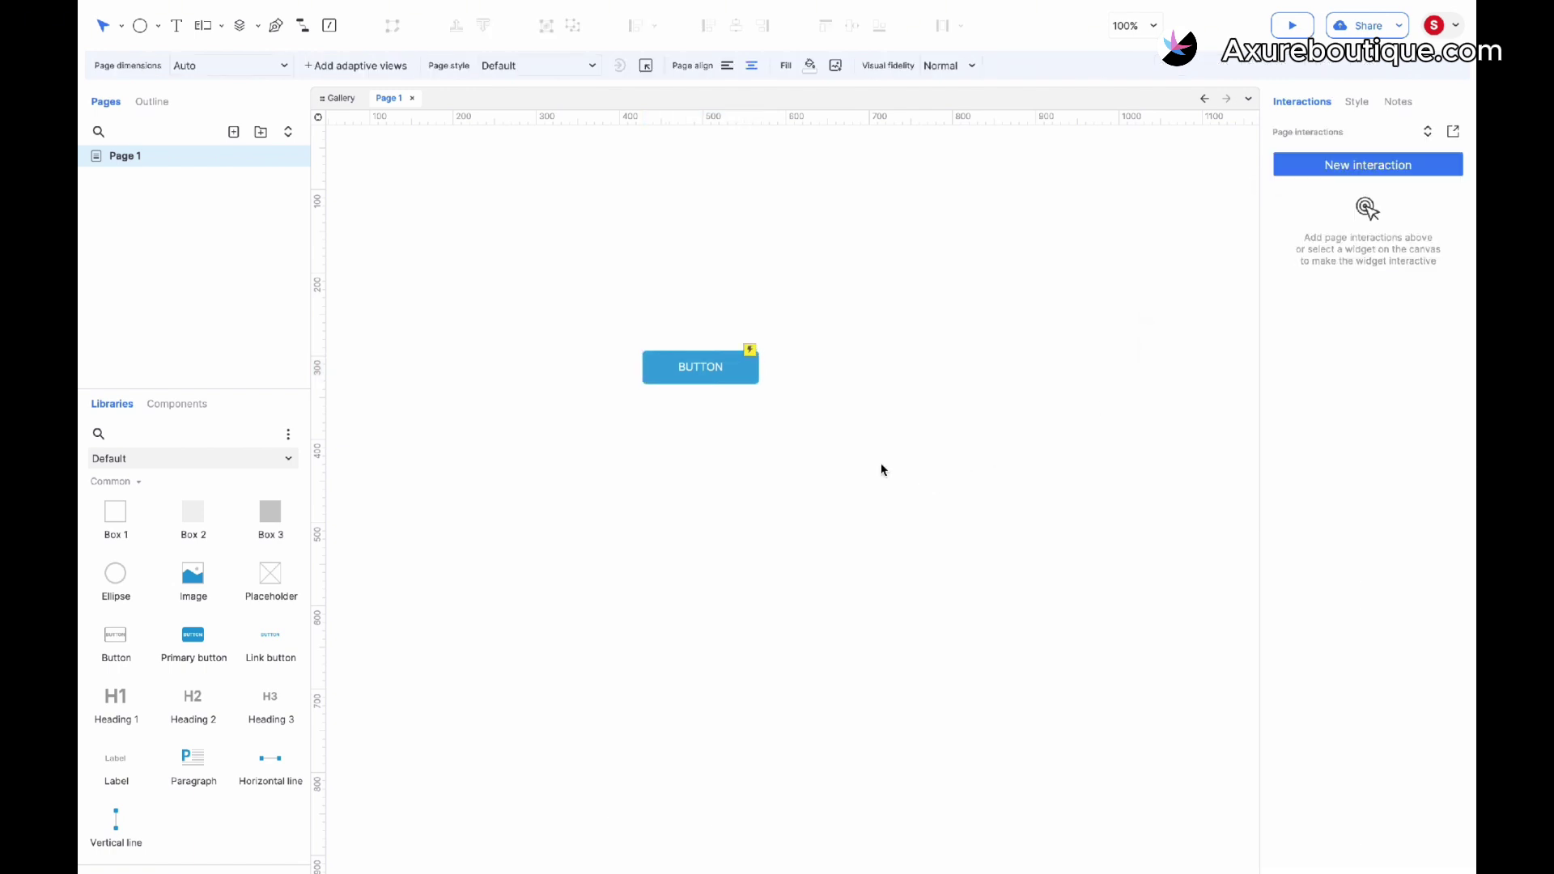
Place another Hot spot far down the page at about X 372, Y 1052, with a Paragraph beside it at X 520, Y 1060
scroll(453, 599, down, 5)
scroll(143, 734, down, 3)
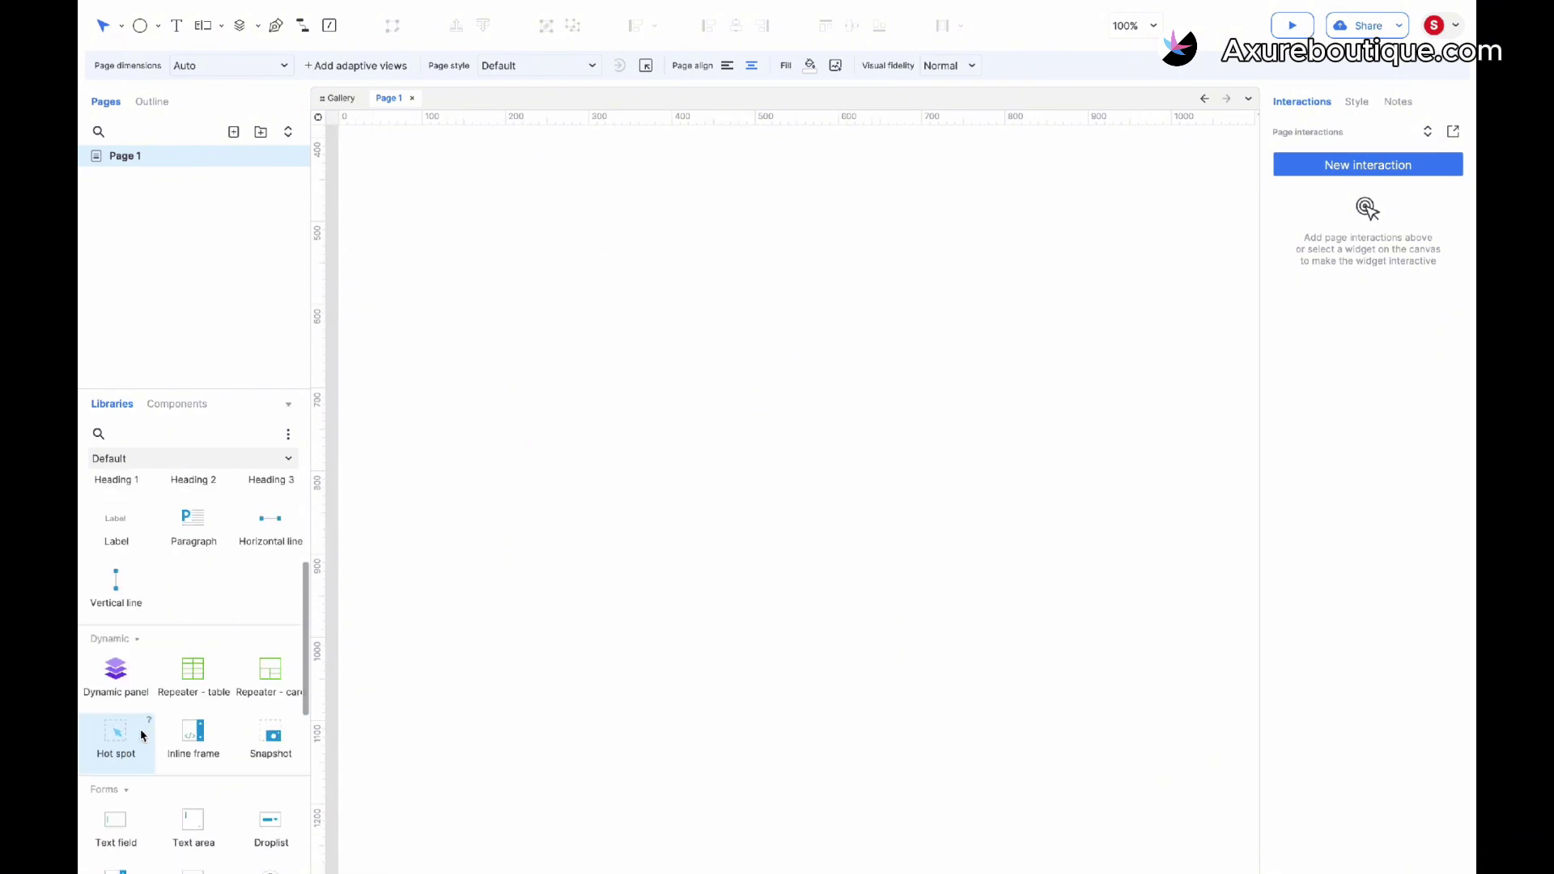
drag(143, 735, 648, 682)
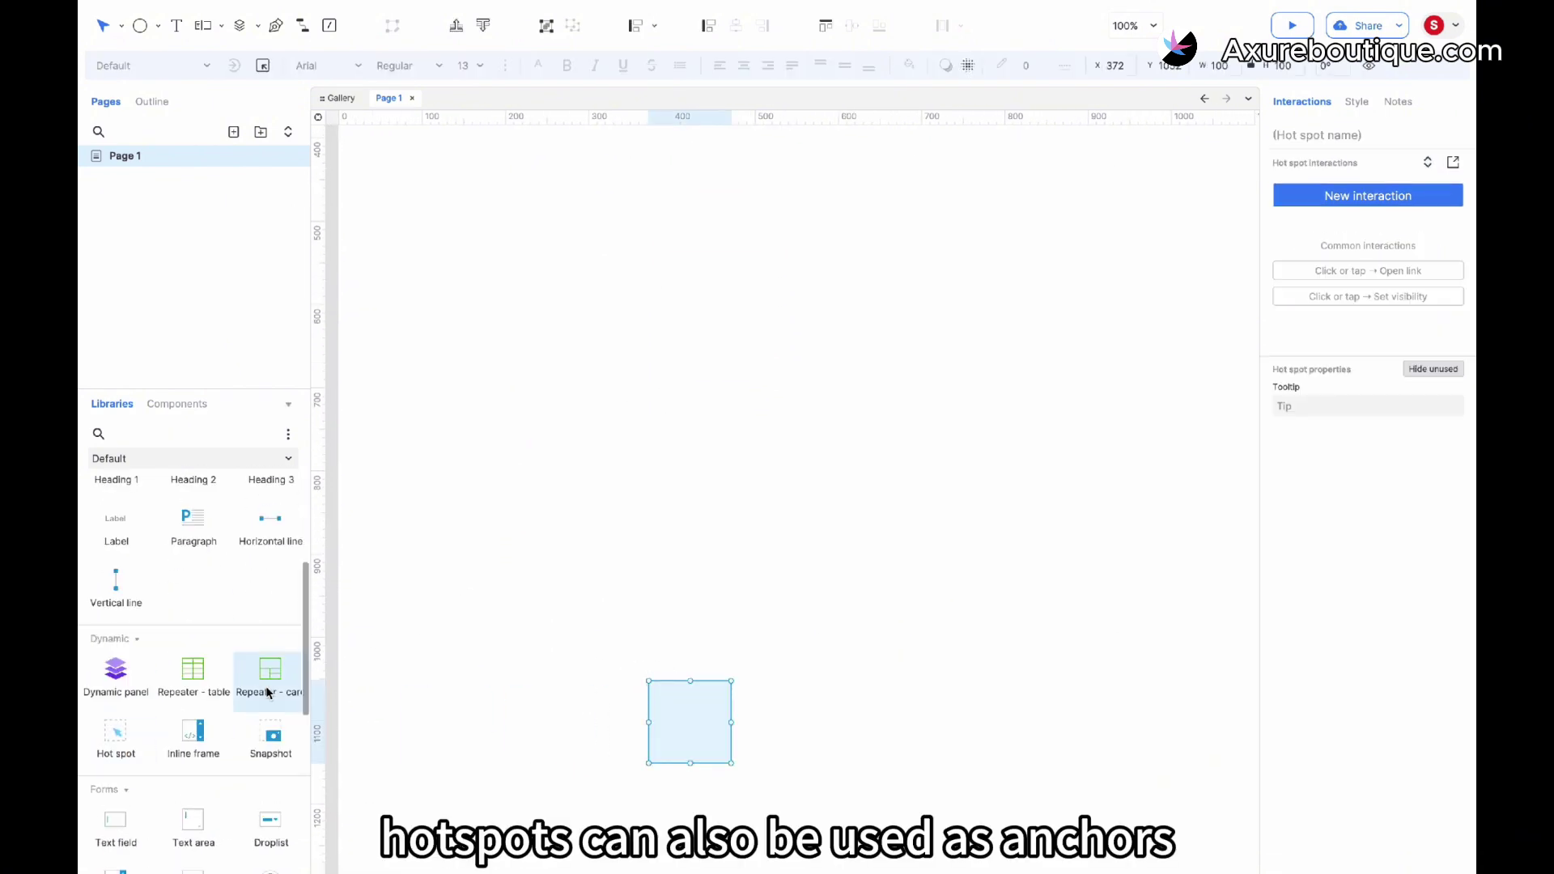
scroll(206, 652, up, 2)
drag(208, 638, 769, 688)
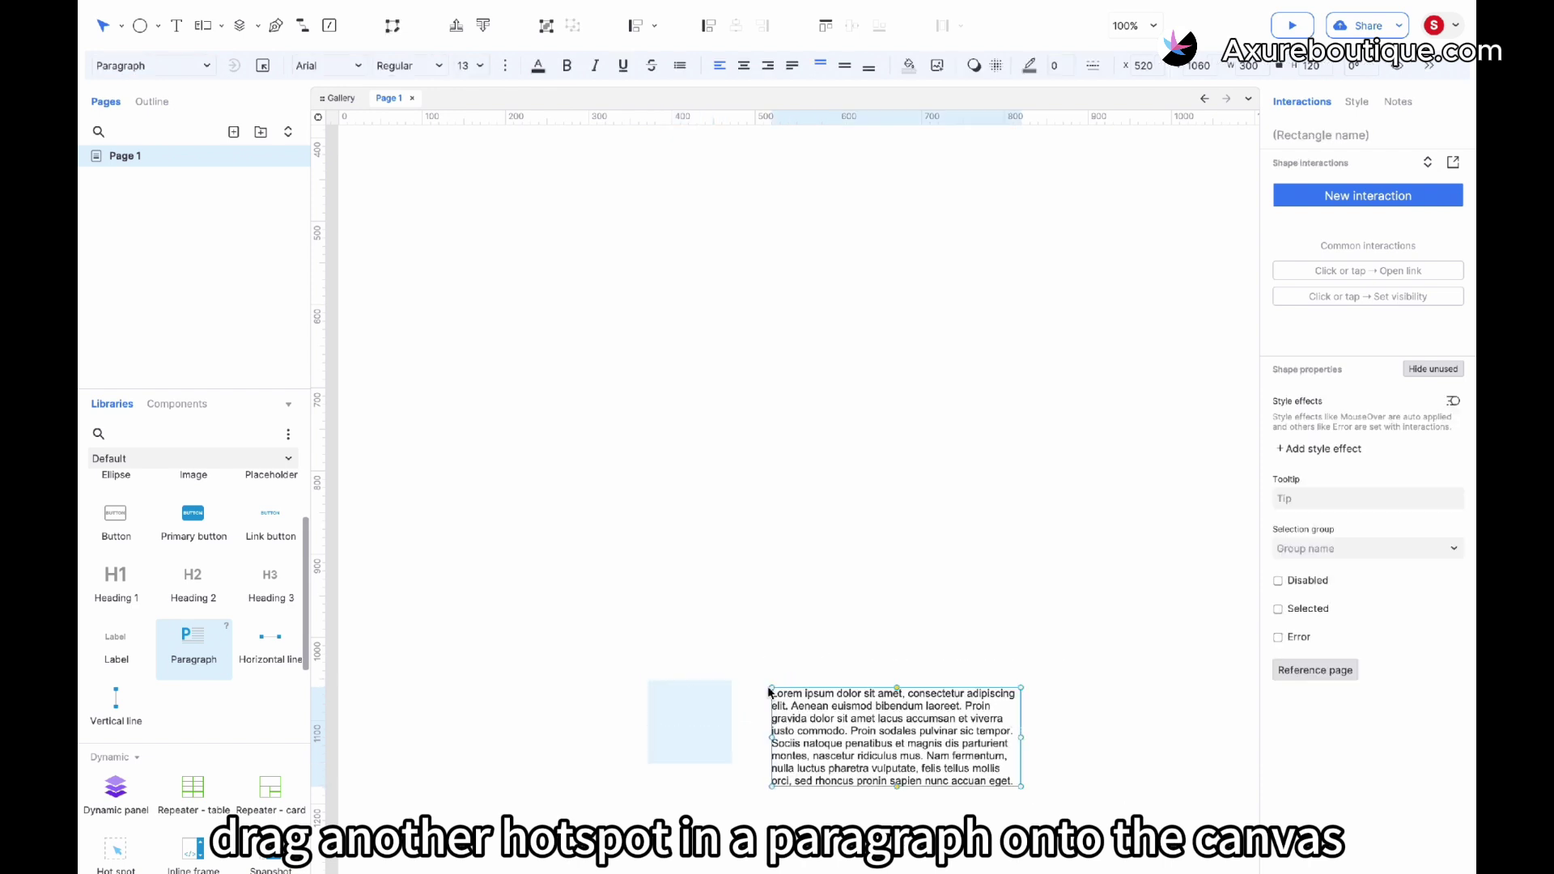
Delete the Hide BUTTON action from the hot spot that covers the button
scroll(769, 693, up, 10)
scroll(767, 687, up, 2)
click(769, 565)
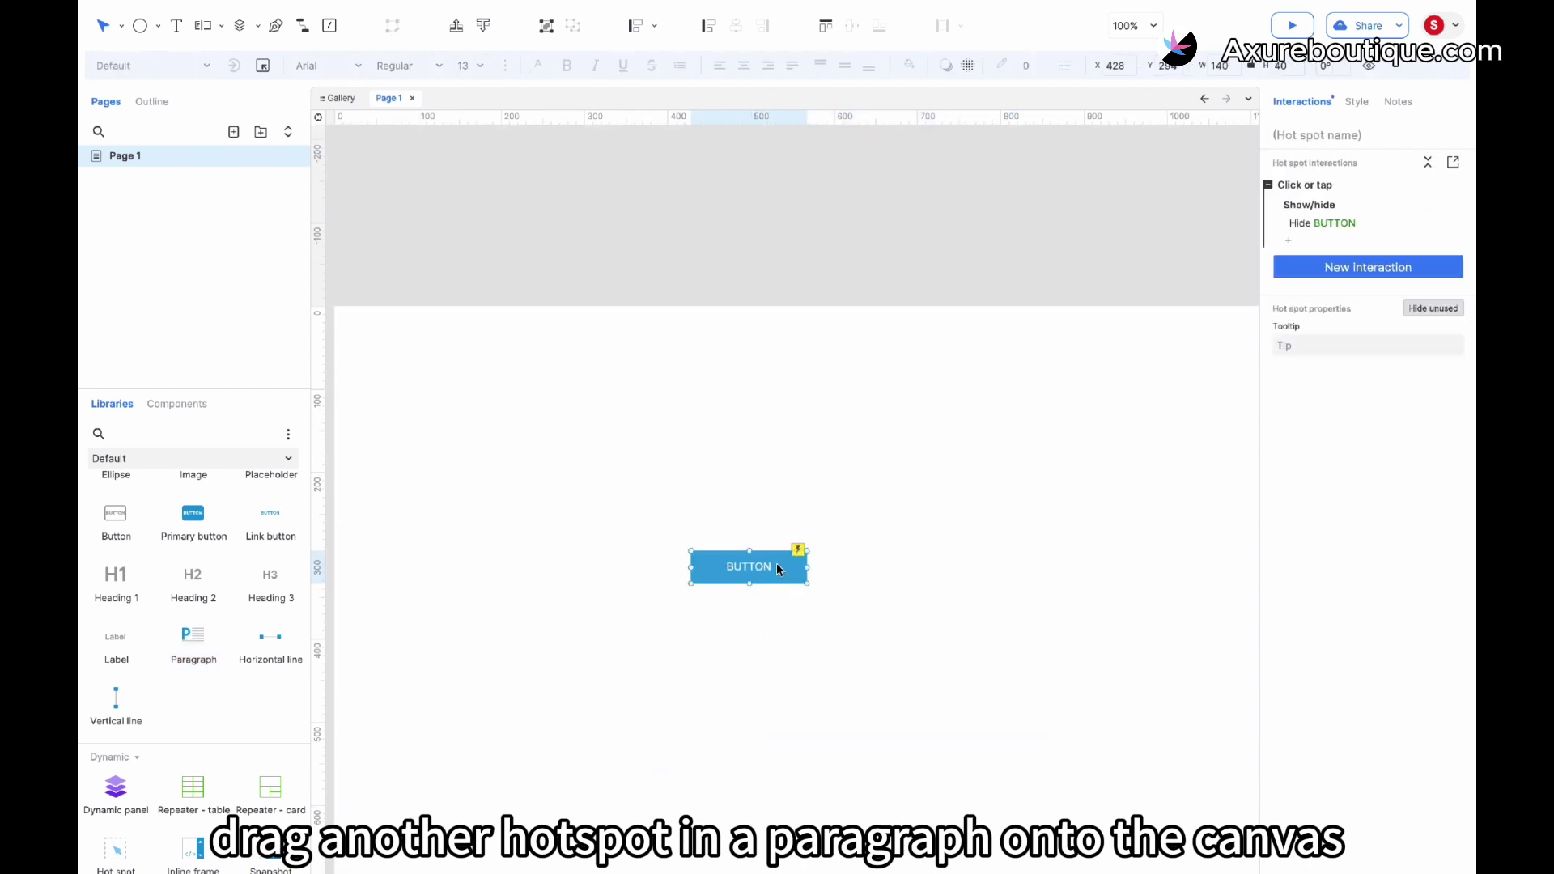
click(1317, 224)
key(Delete)
Add a Scroll to widget (anchor link) action to the hot spot's Click or tap event, targeting the lower hot spot
click(1307, 217)
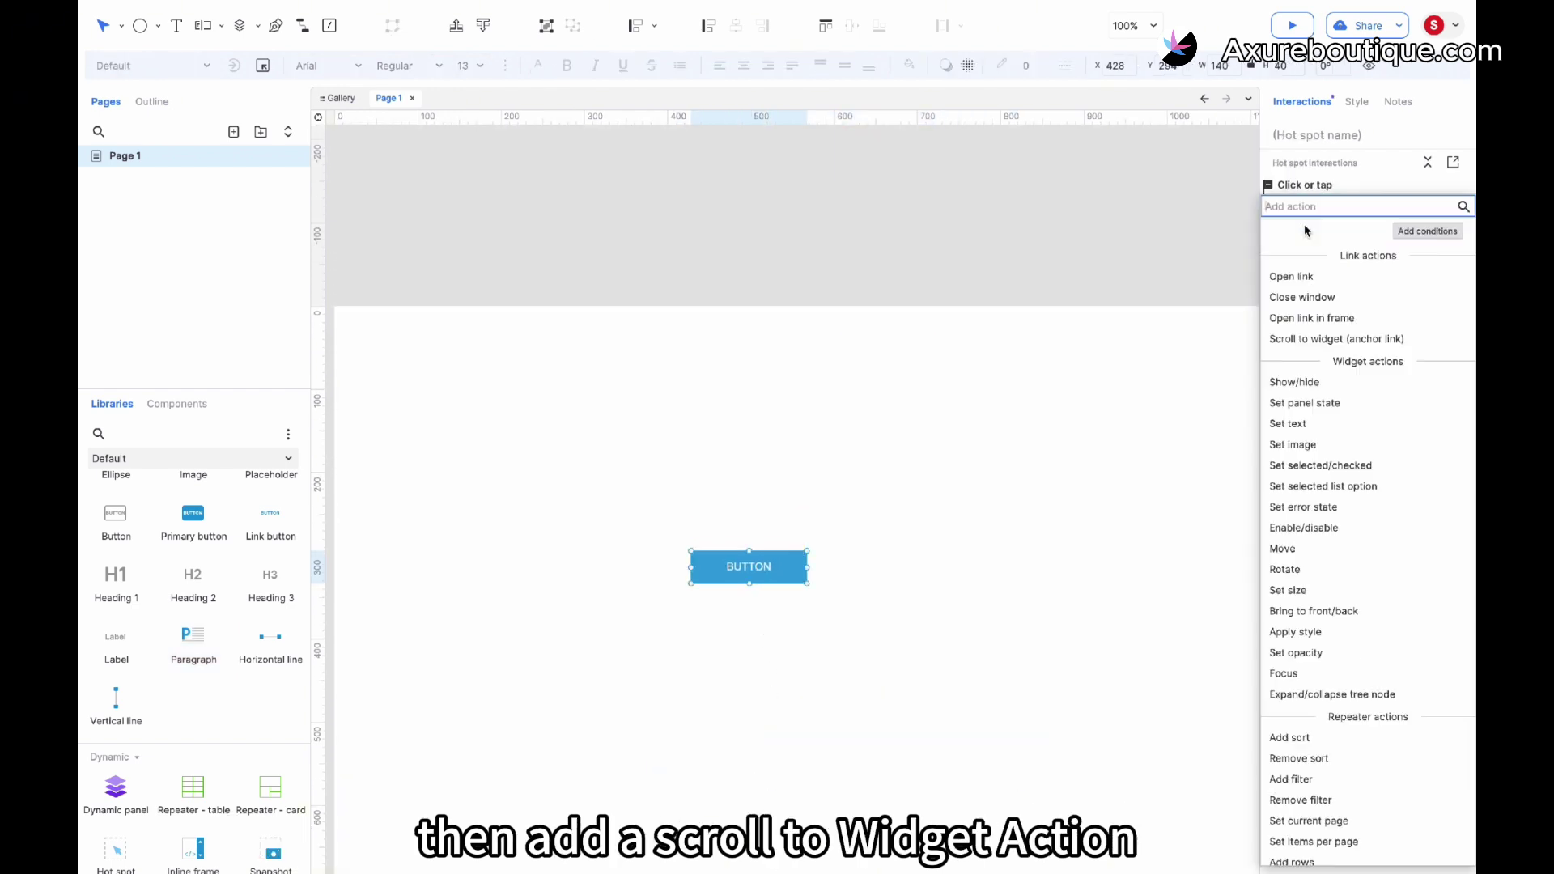
text(scr)
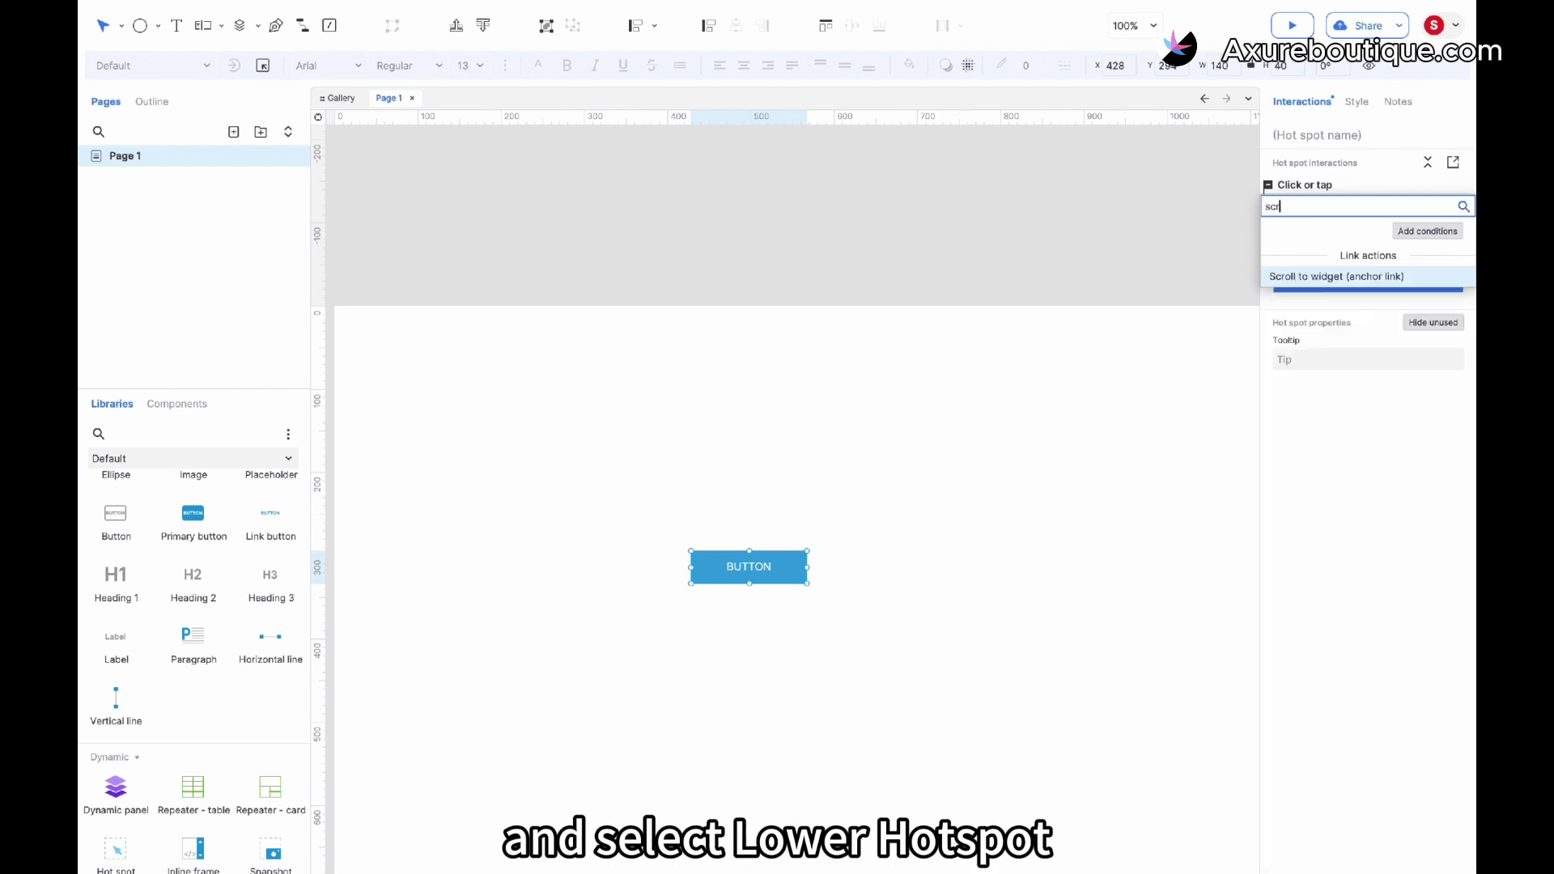
click(1352, 278)
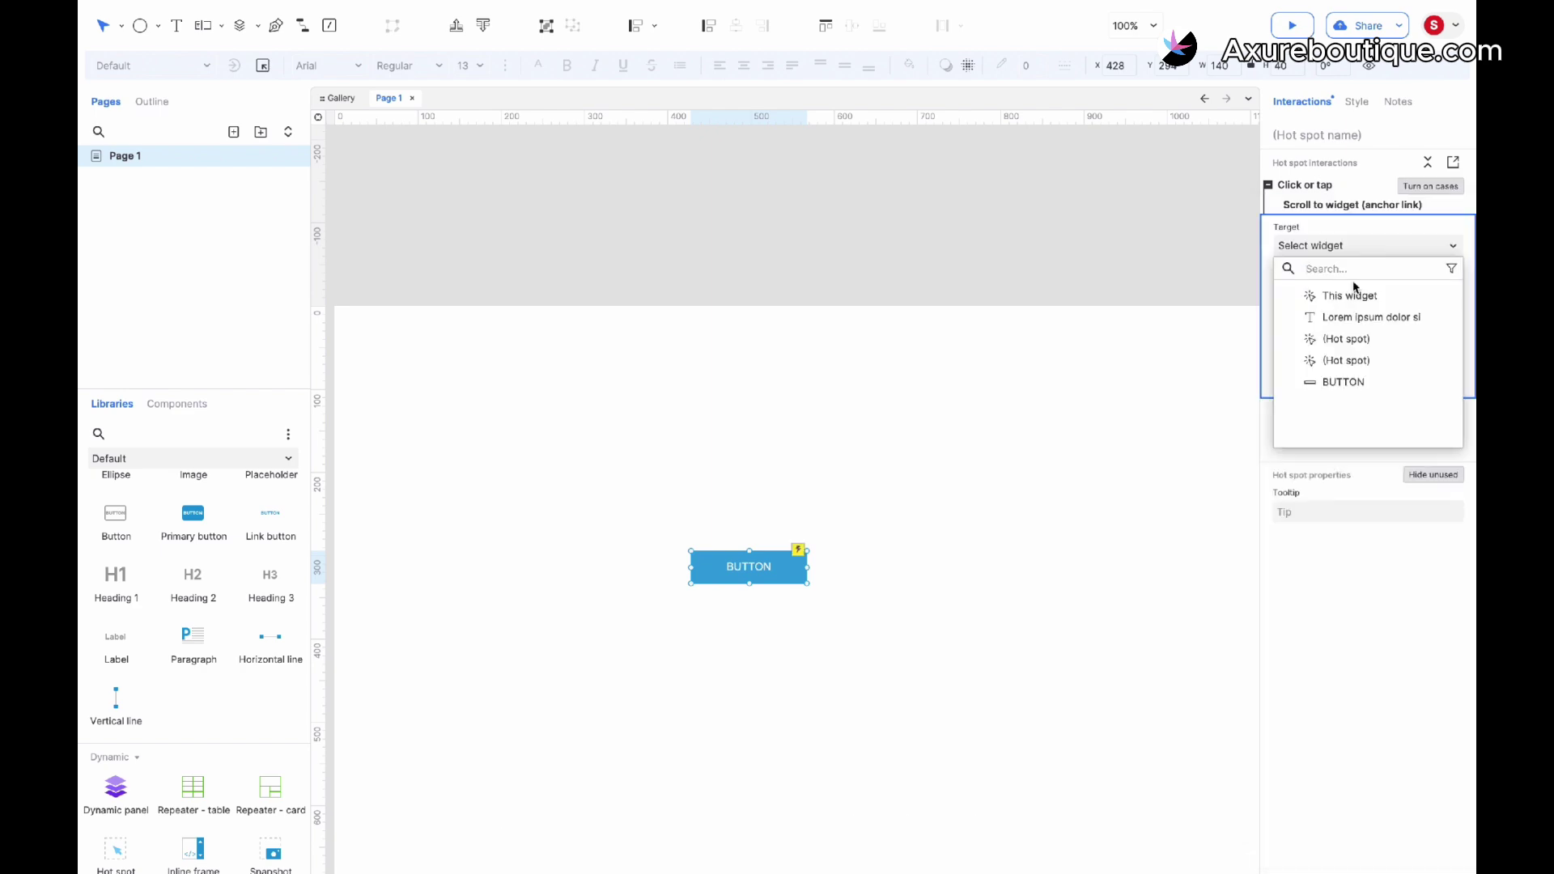
click(1346, 339)
Preview the page to test the button's scroll to the lower hot spot, and close the preview tabs
click(1293, 25)
click(804, 374)
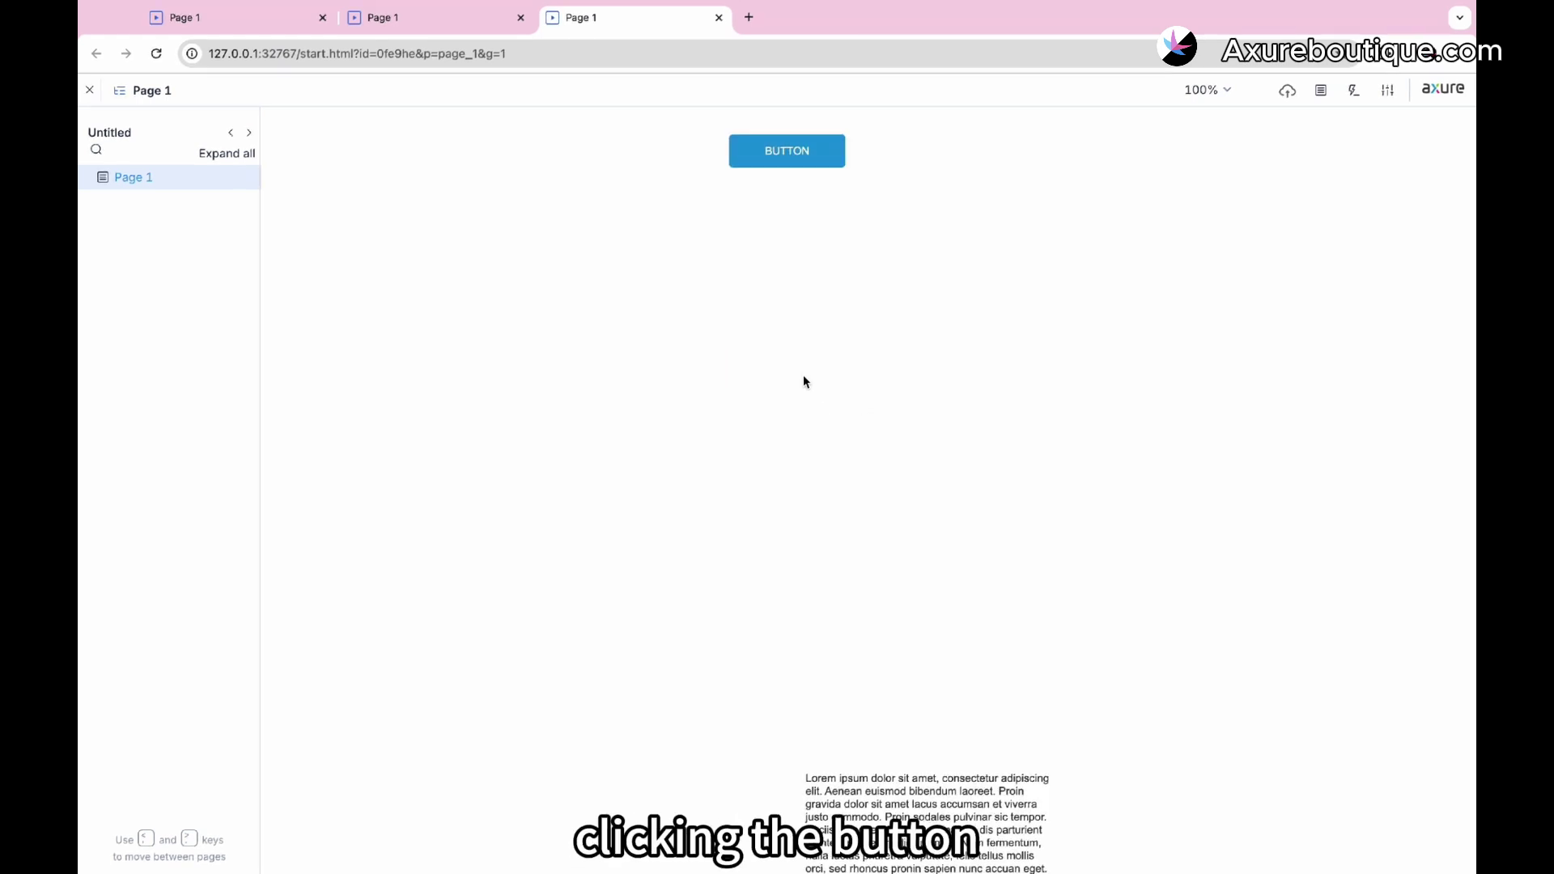
key(ctrl+w)
key(ctrl+w)
key(ctrl+w)
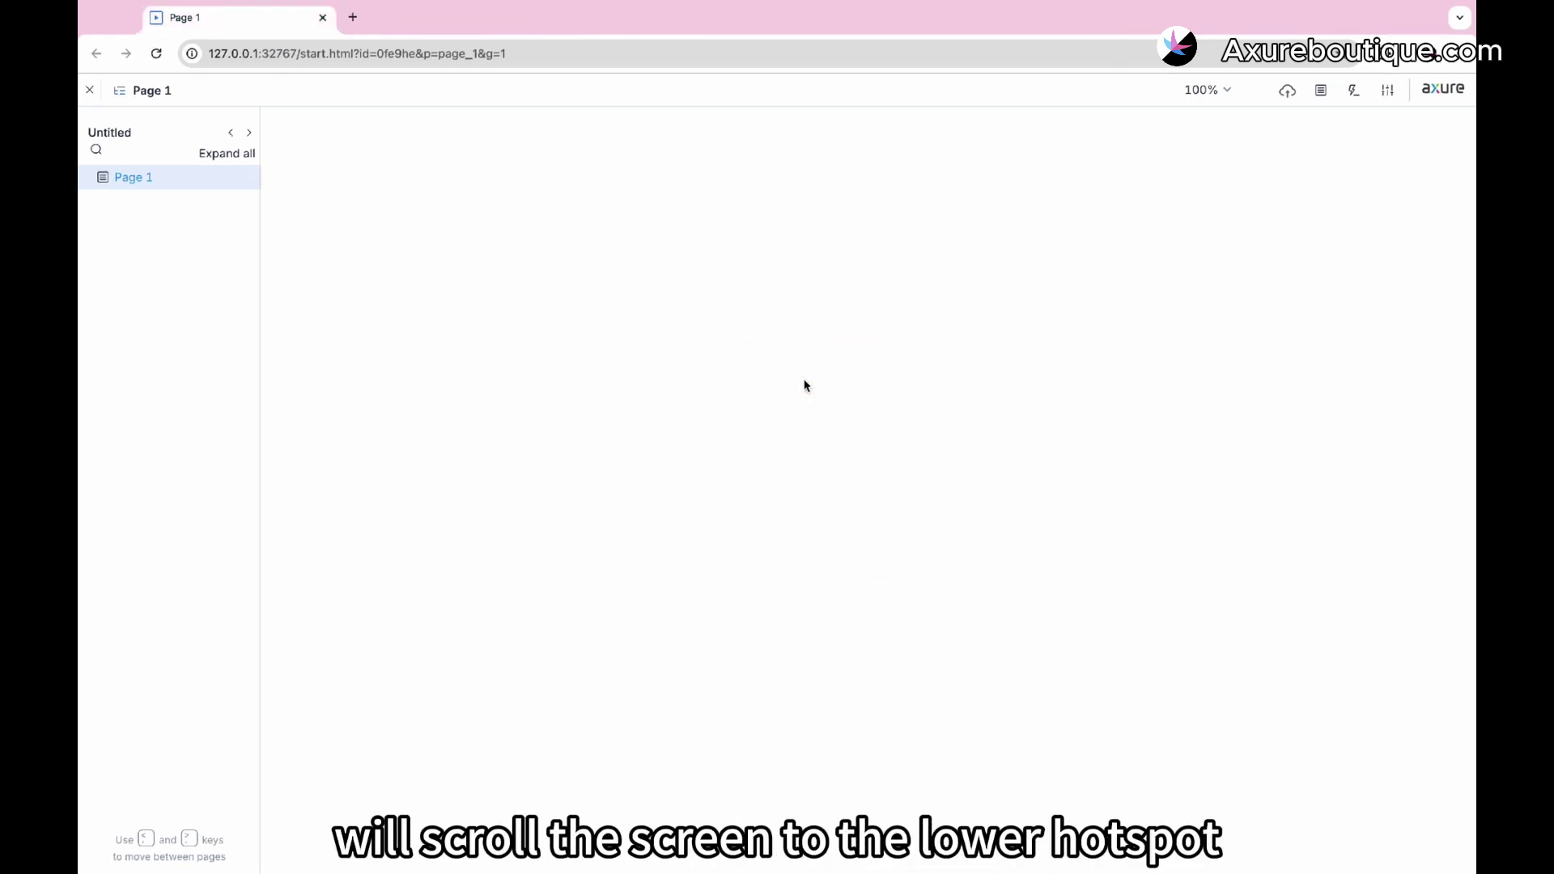
click(816, 403)
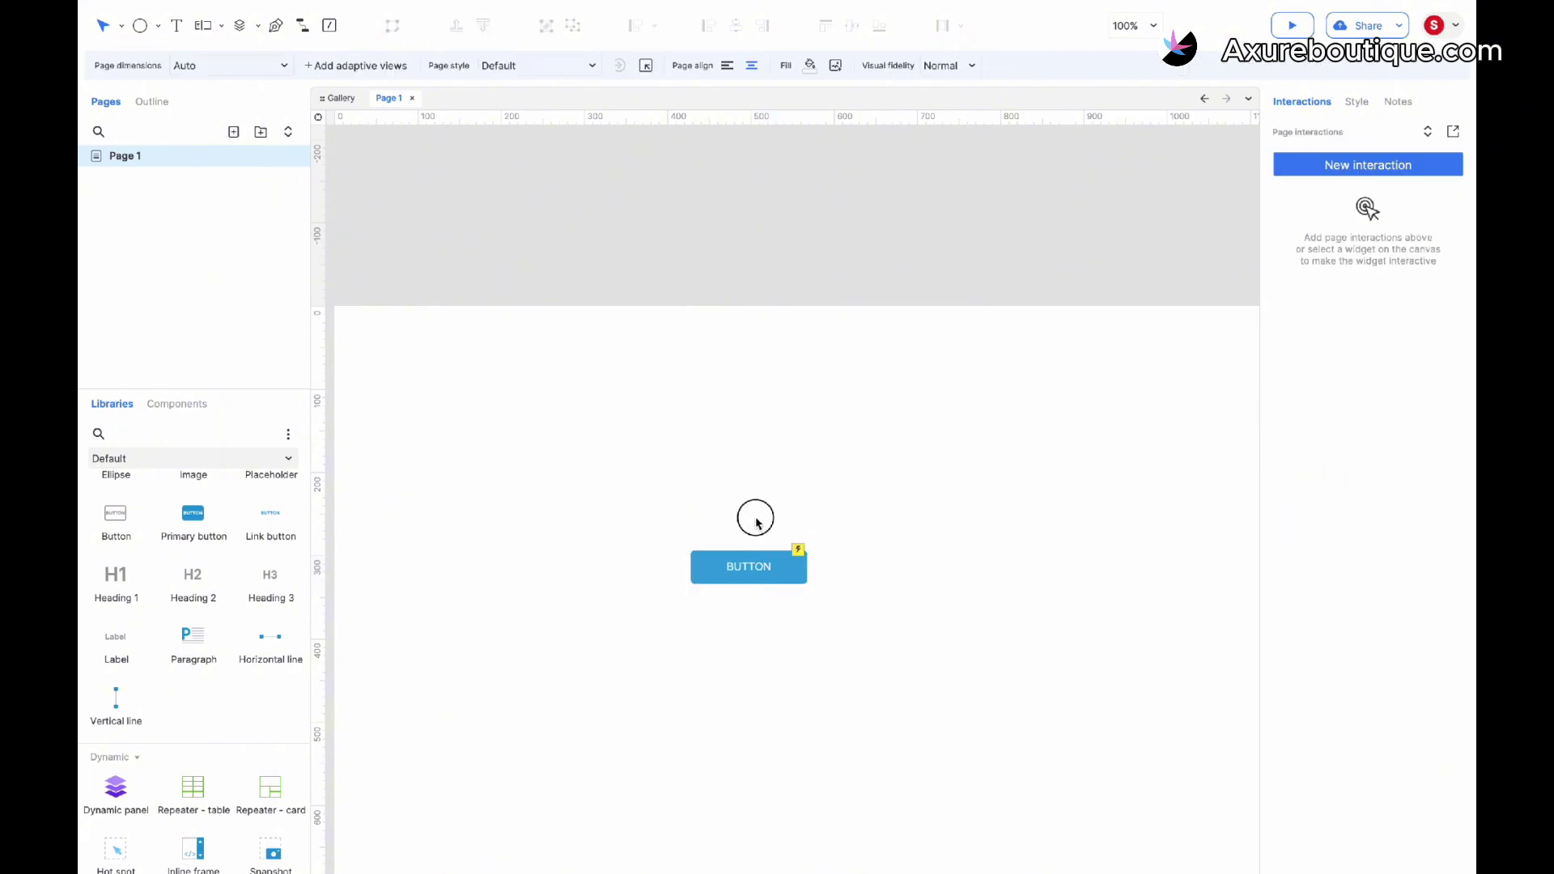
Delete the button with its hot spot, and place an Inline frame at X 280, Y 80 sized 440 × 360
drag(757, 522, 701, 637)
key(Delete)
scroll(170, 693, down, 1)
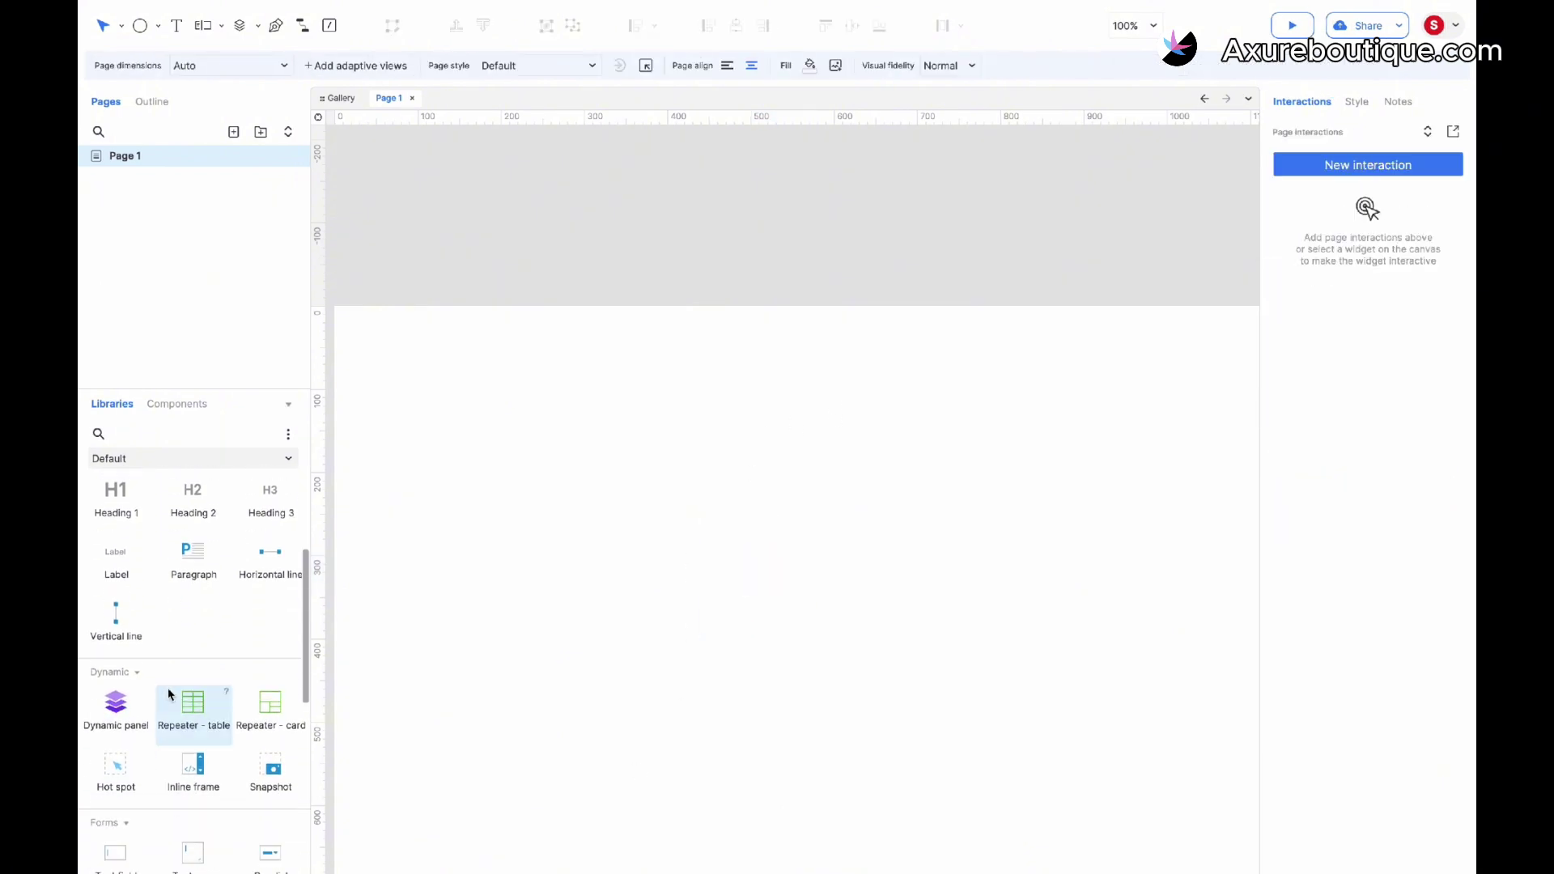
scroll(169, 694, down, 3)
drag(193, 526, 739, 545)
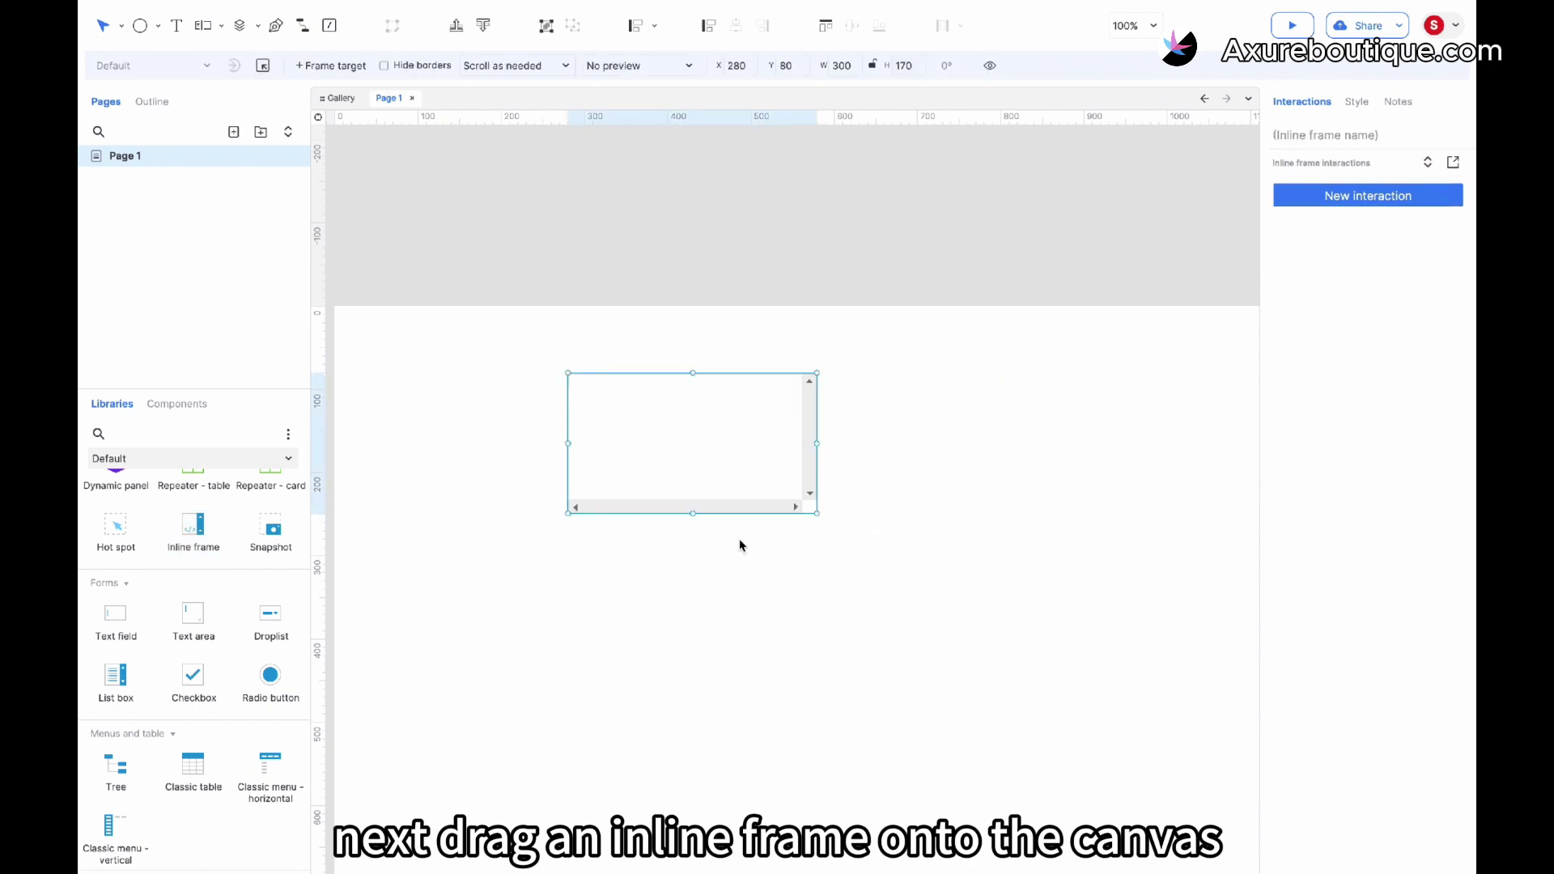
drag(817, 512, 936, 671)
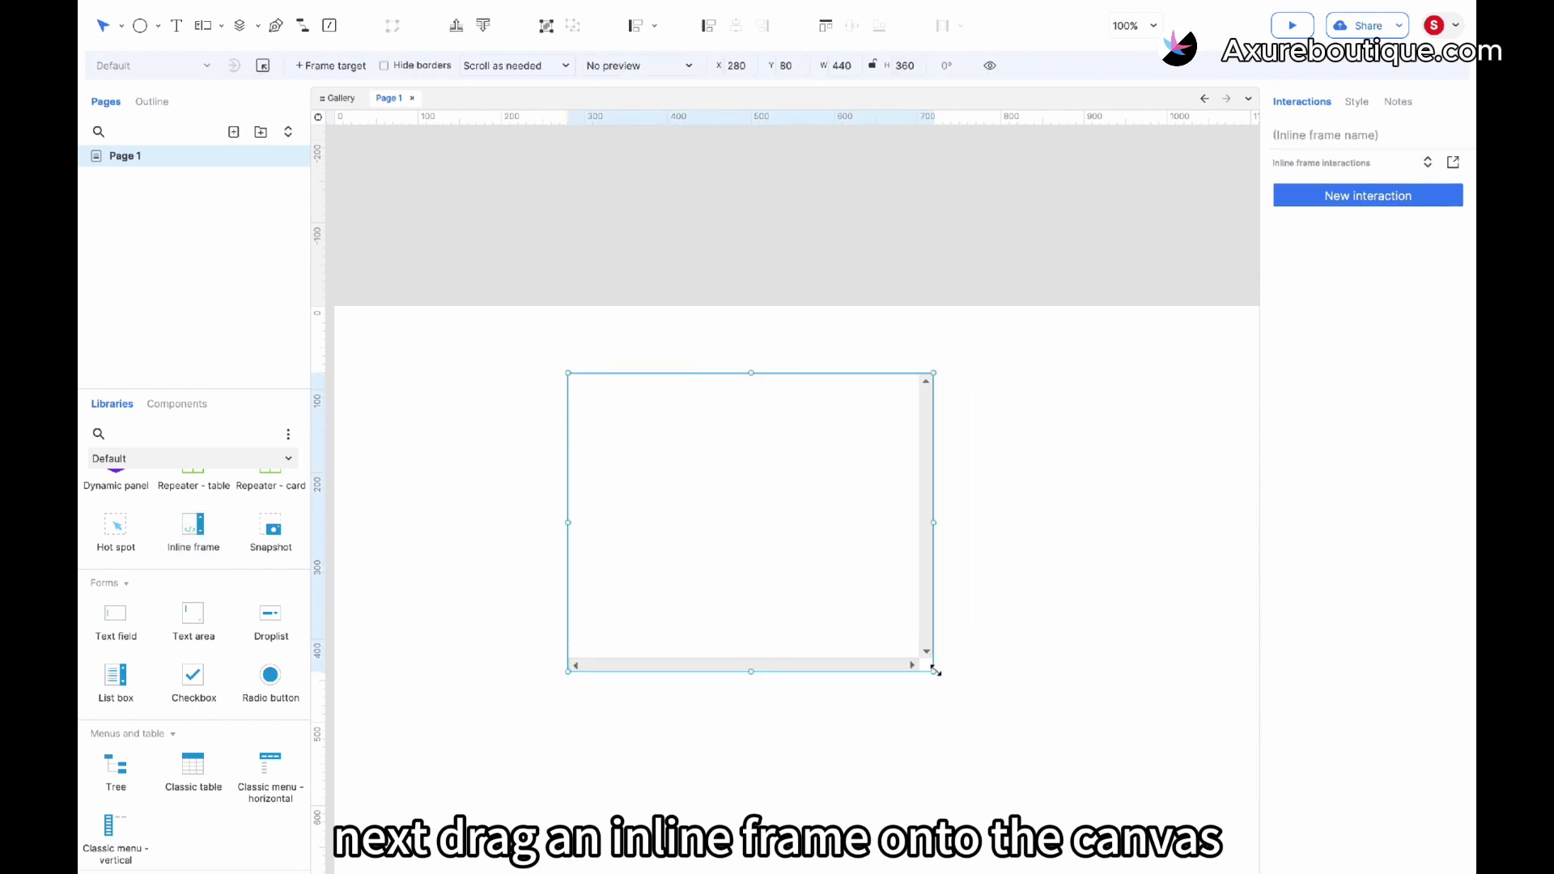
Add a second page to the project and switch the widget library to Ionic Widget Library RP10
click(233, 131)
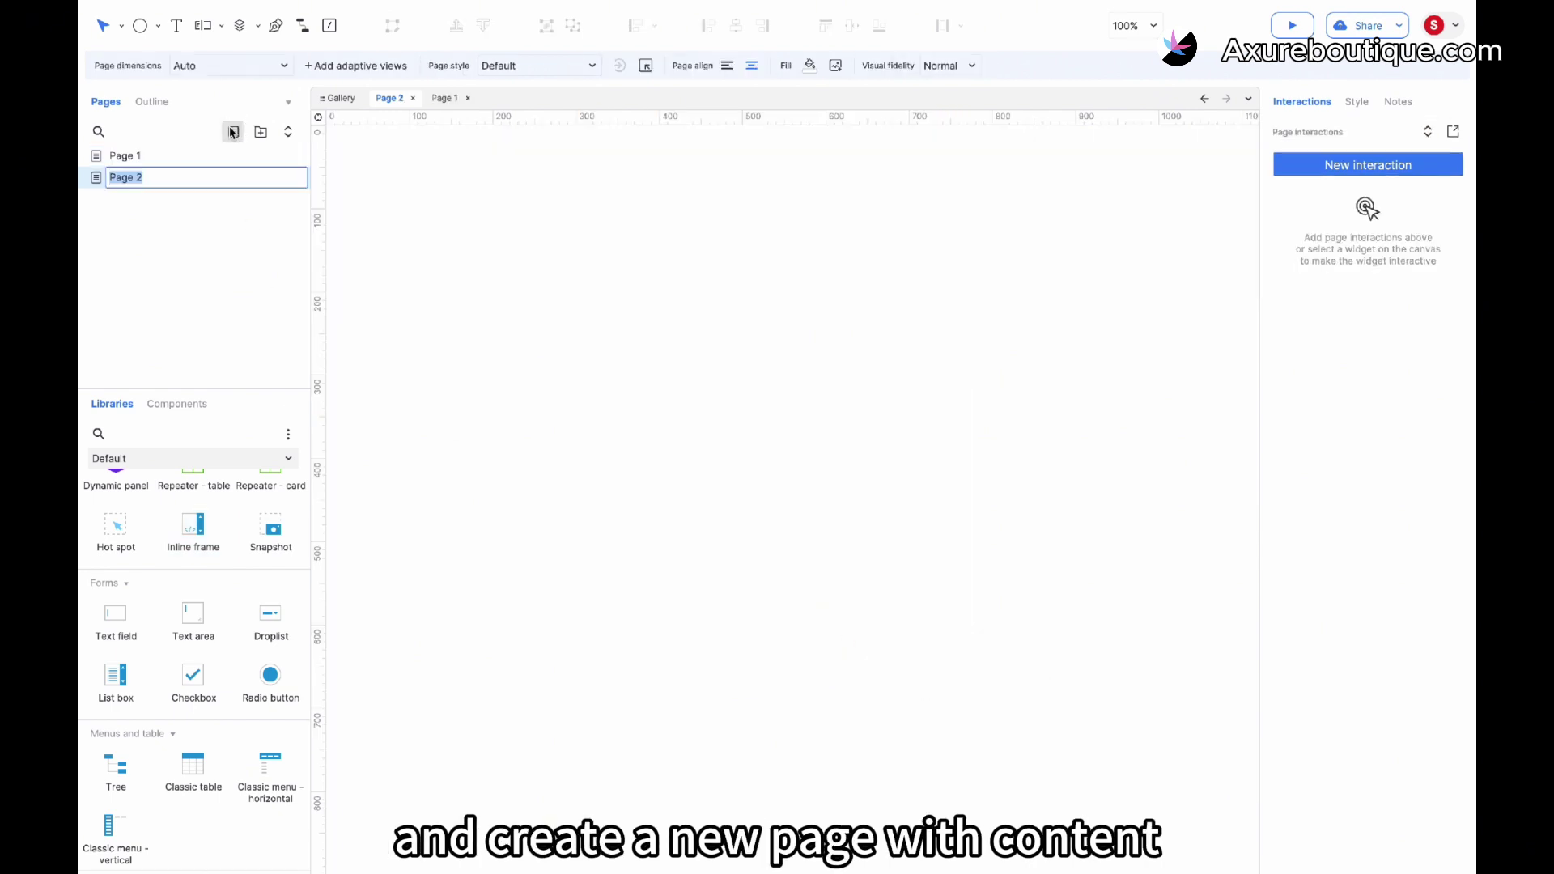
click(159, 259)
scroll(158, 544, up, 5)
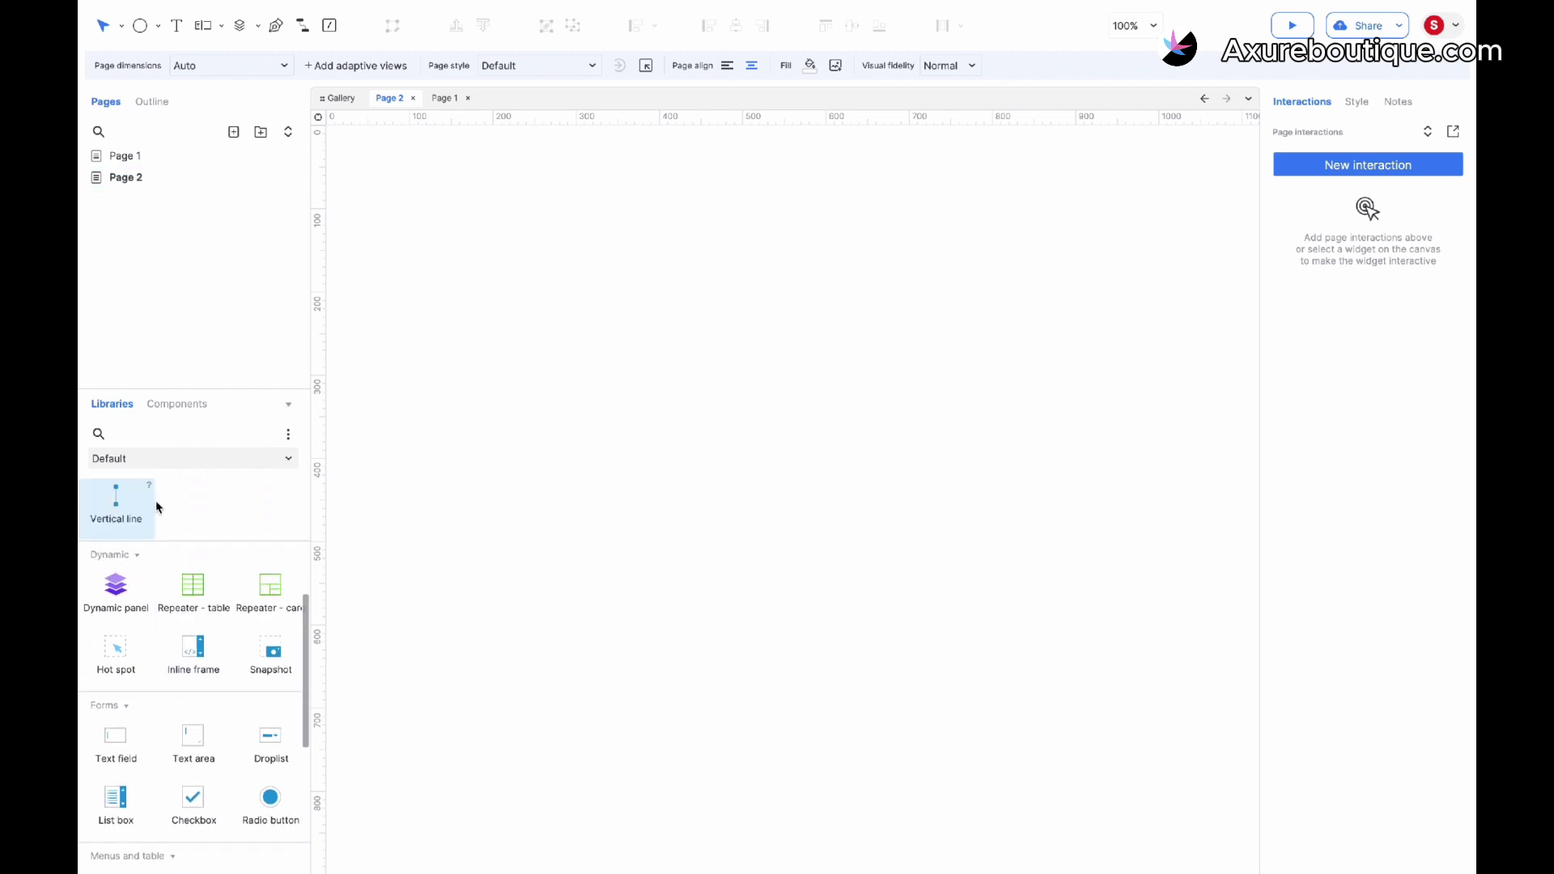
click(157, 459)
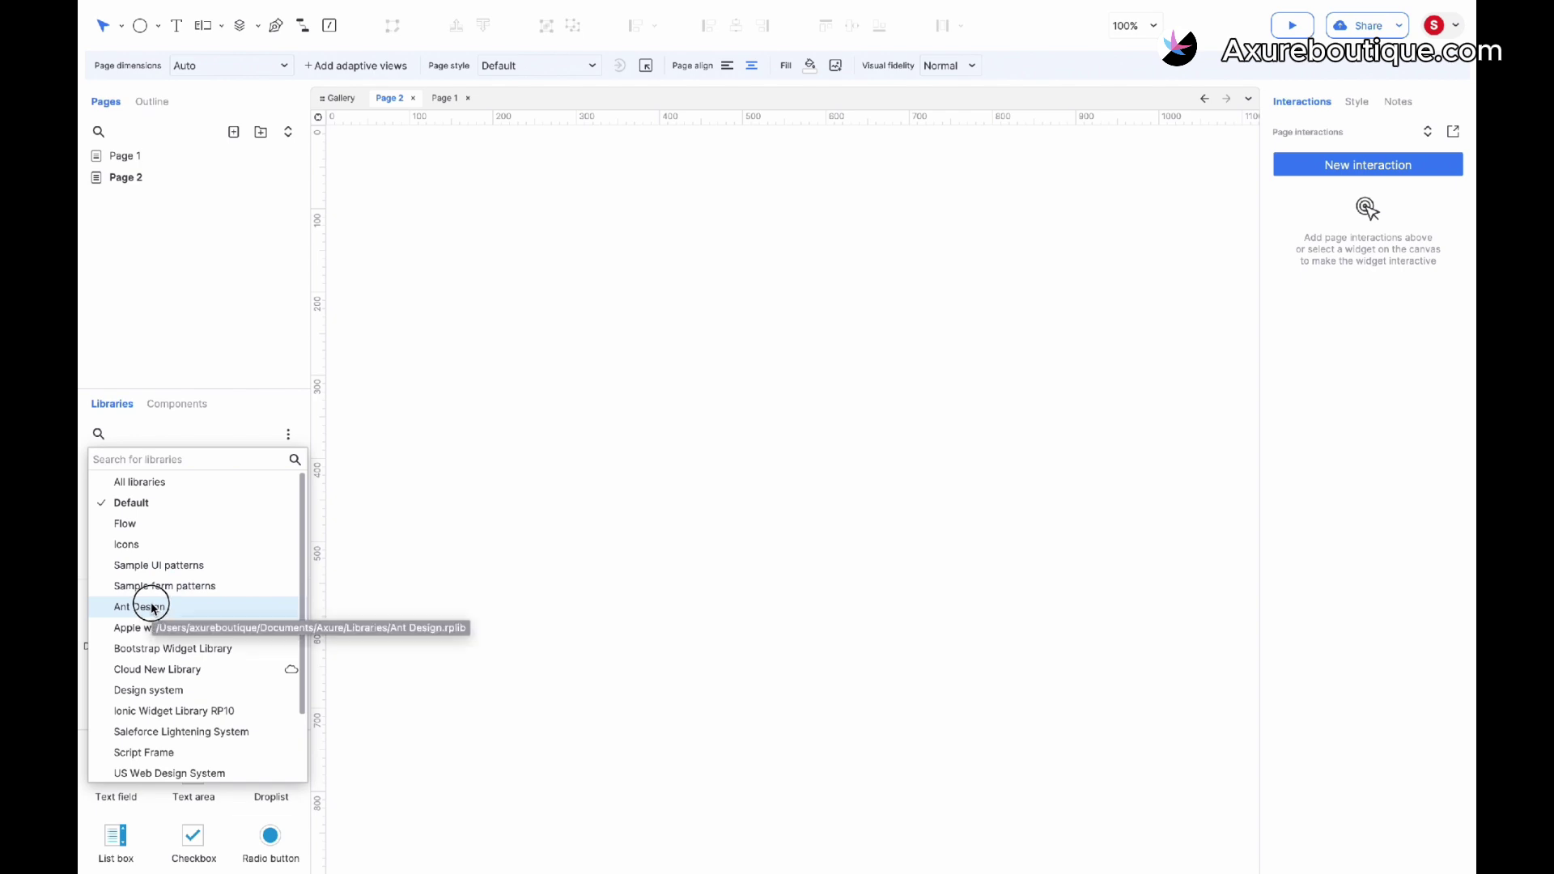
click(199, 711)
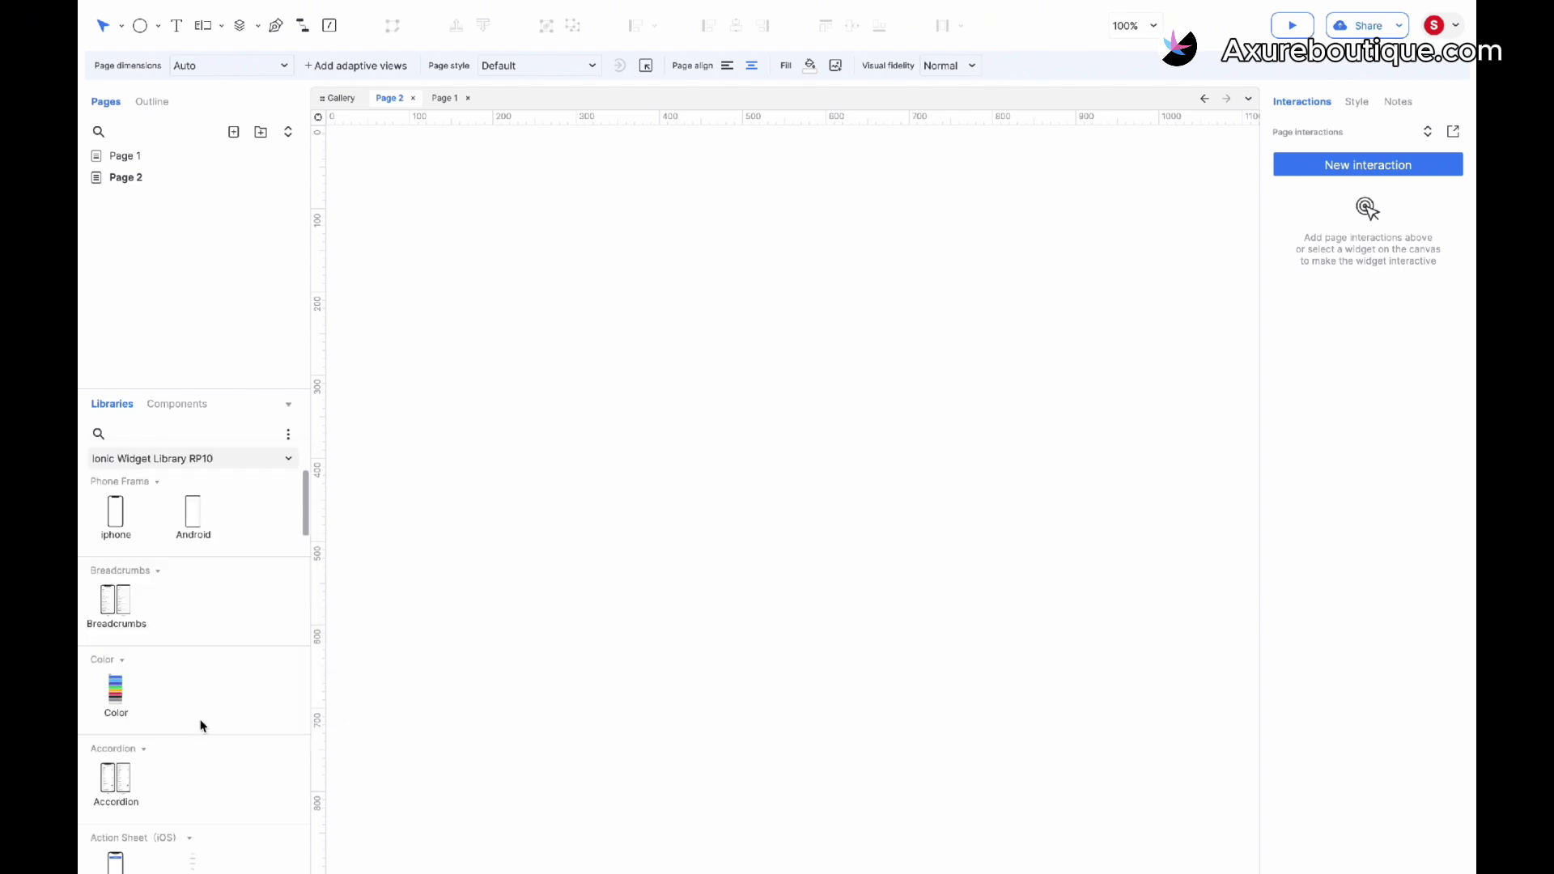
Place the Breadcrumbs widget on Page 2 and link Page 1's inline frame to Page 2
drag(121, 607, 491, 298)
click(123, 155)
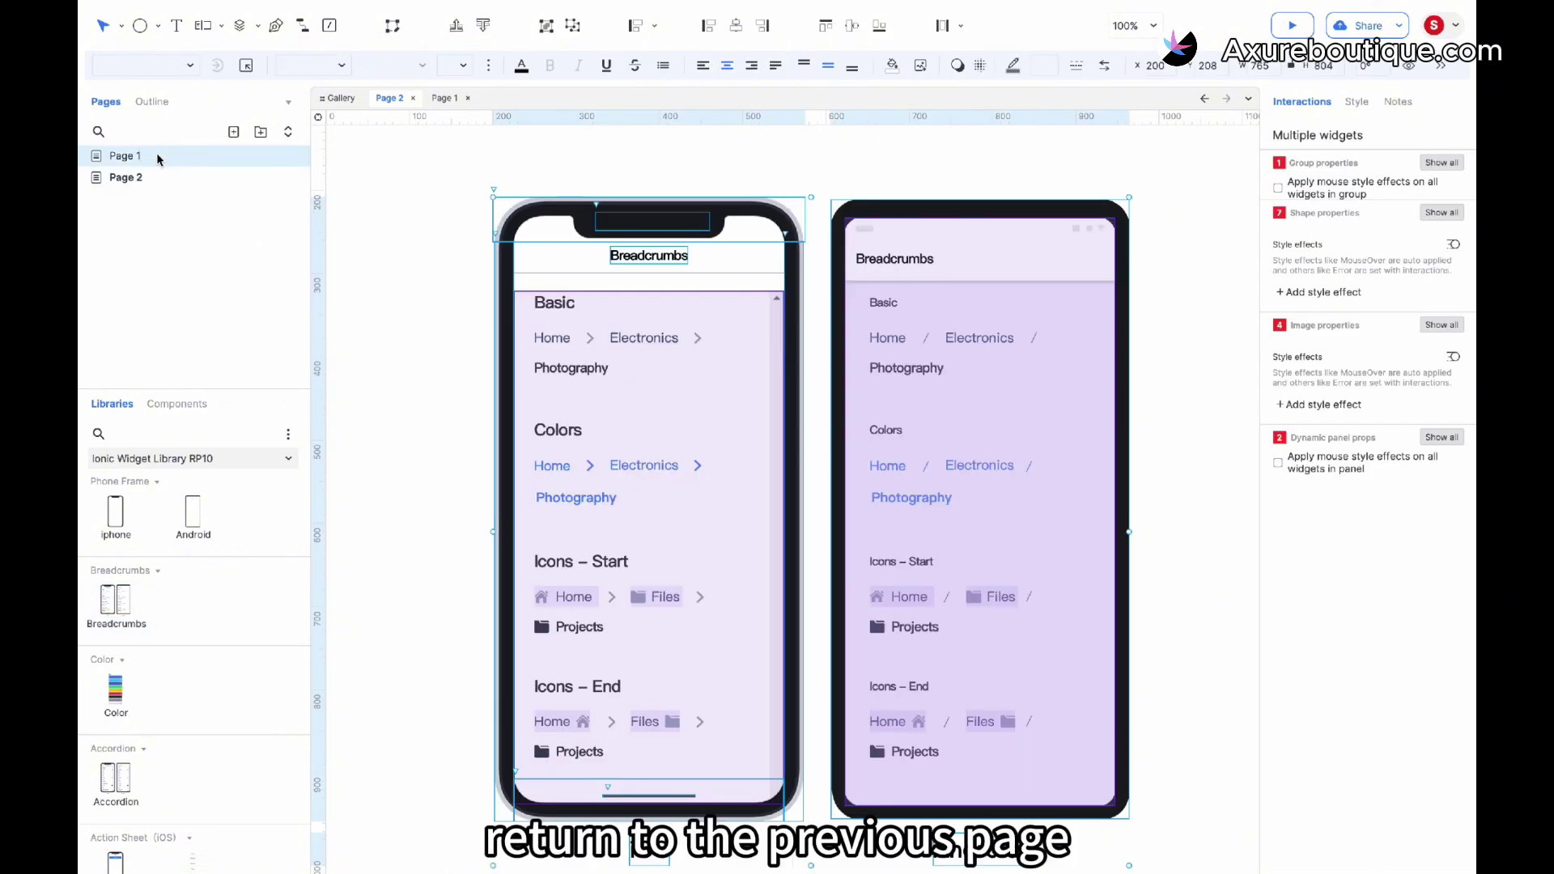
scroll(599, 457, down, 2)
double_click(692, 435)
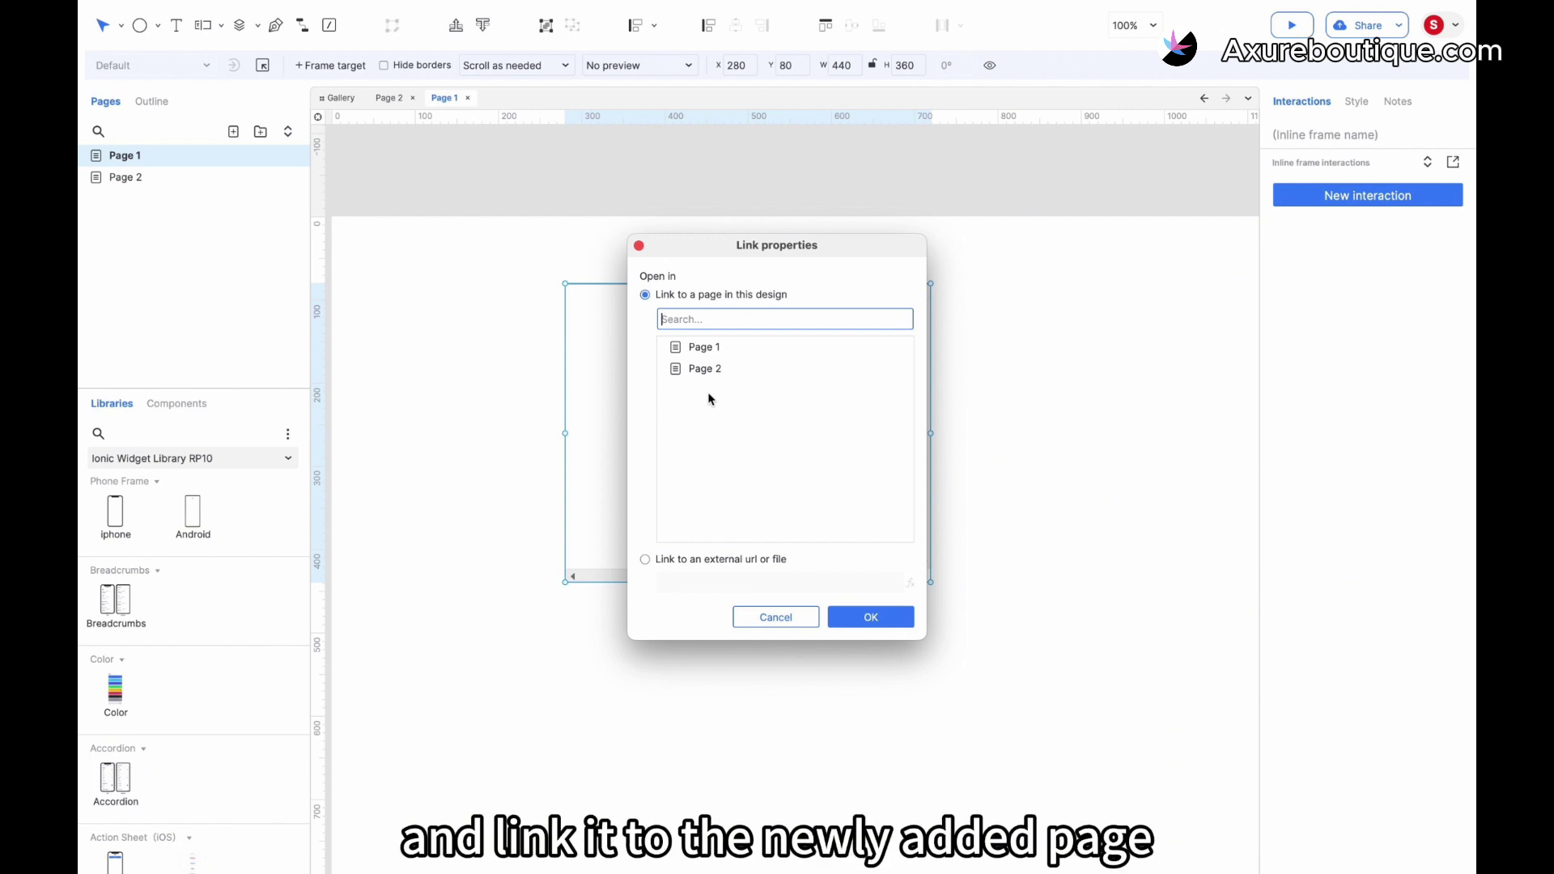
click(704, 369)
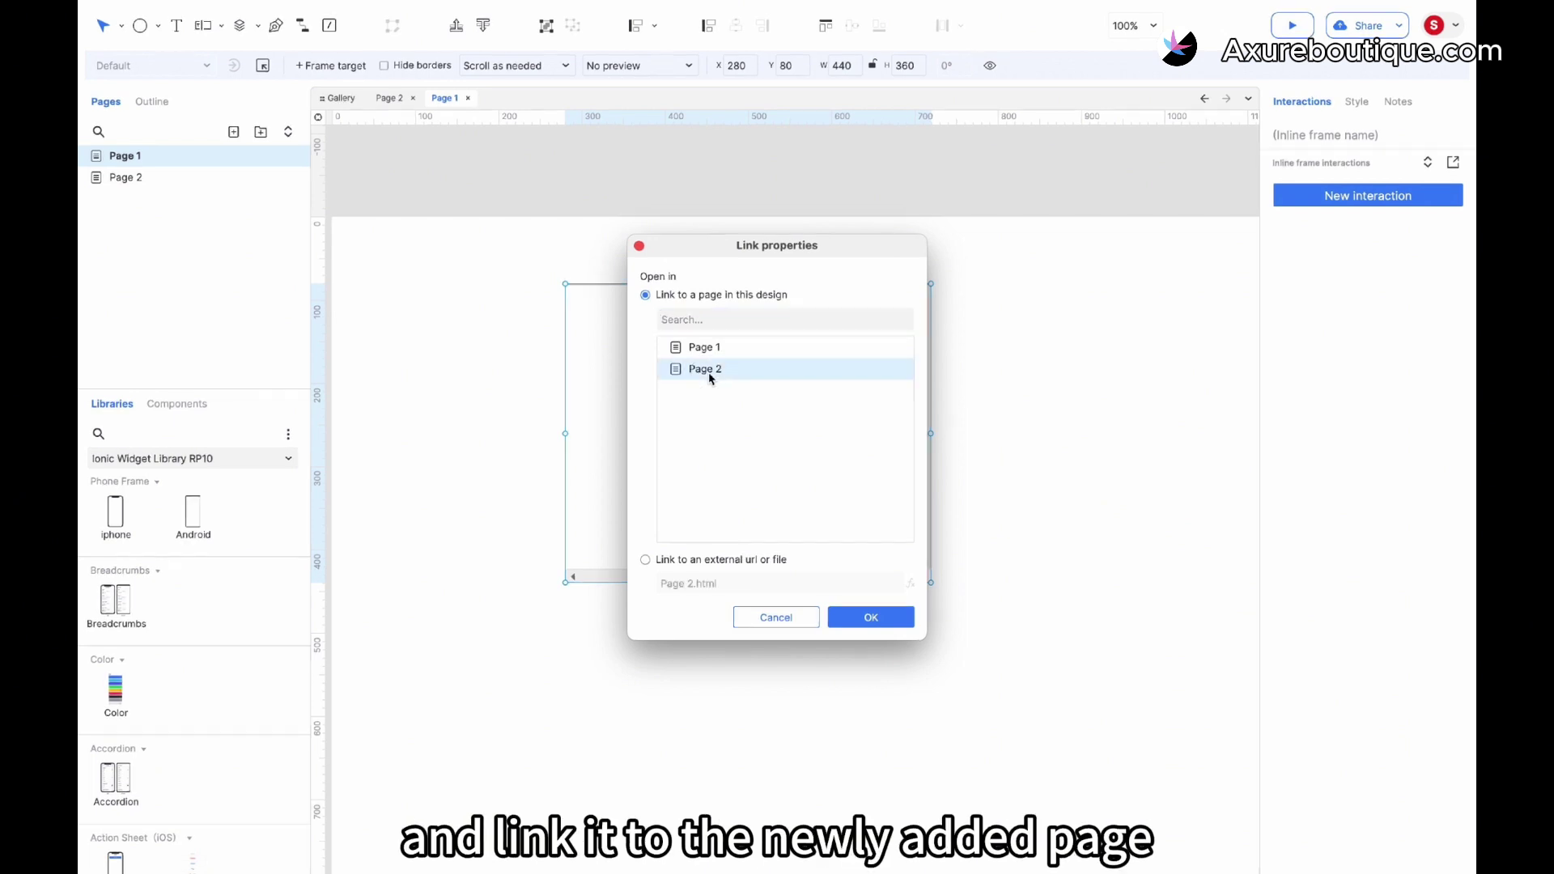
click(892, 620)
Move the inline frame to X 60, Y 20 and enlarge it to about 820 × 766
drag(739, 403, 555, 357)
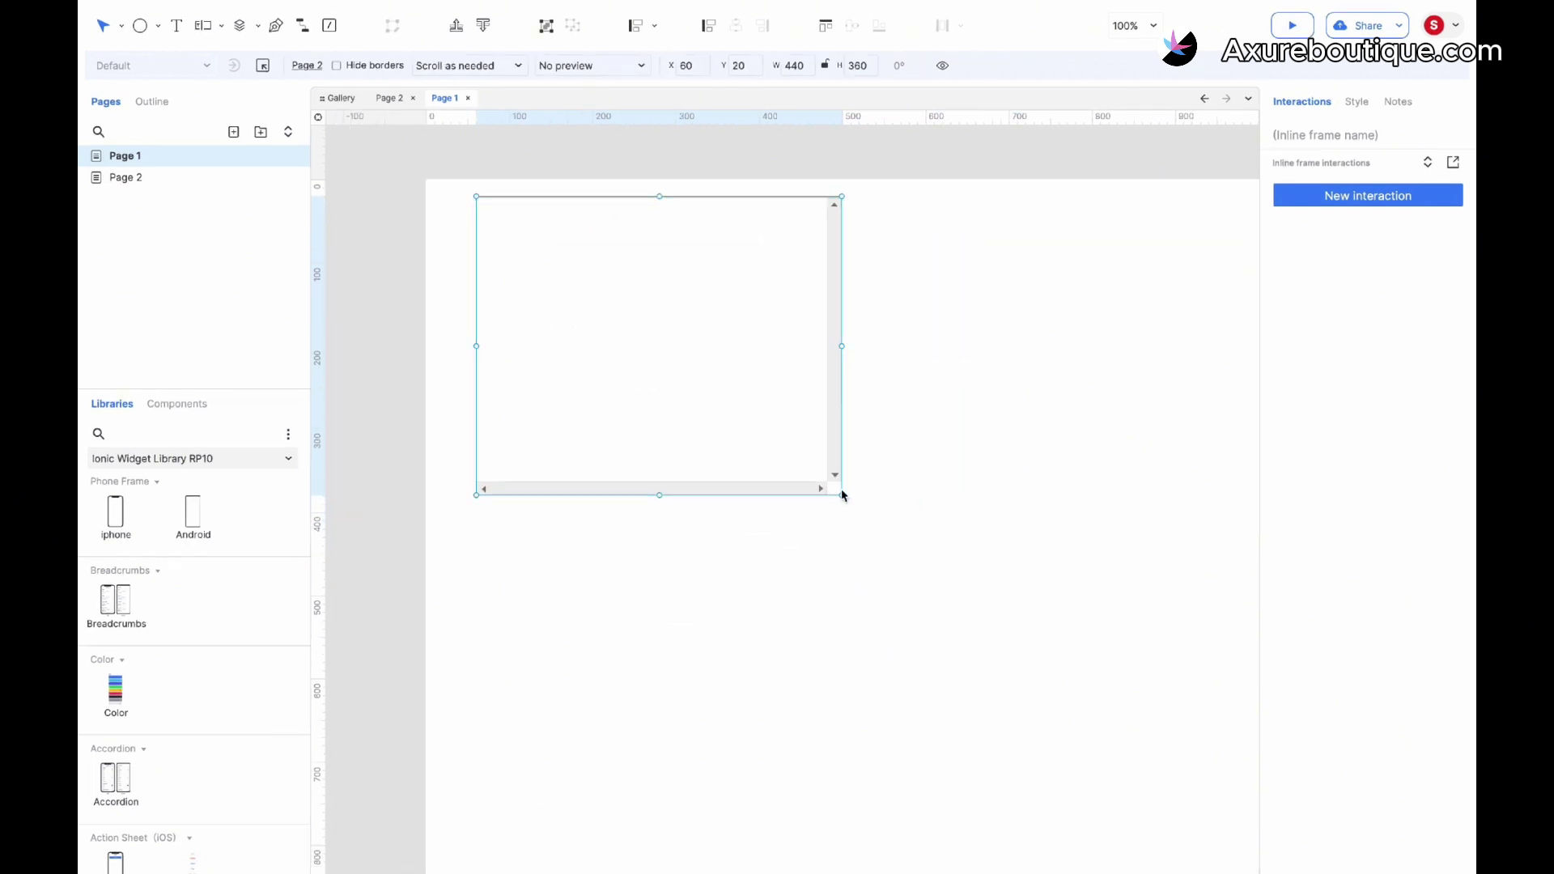
drag(841, 495, 1158, 832)
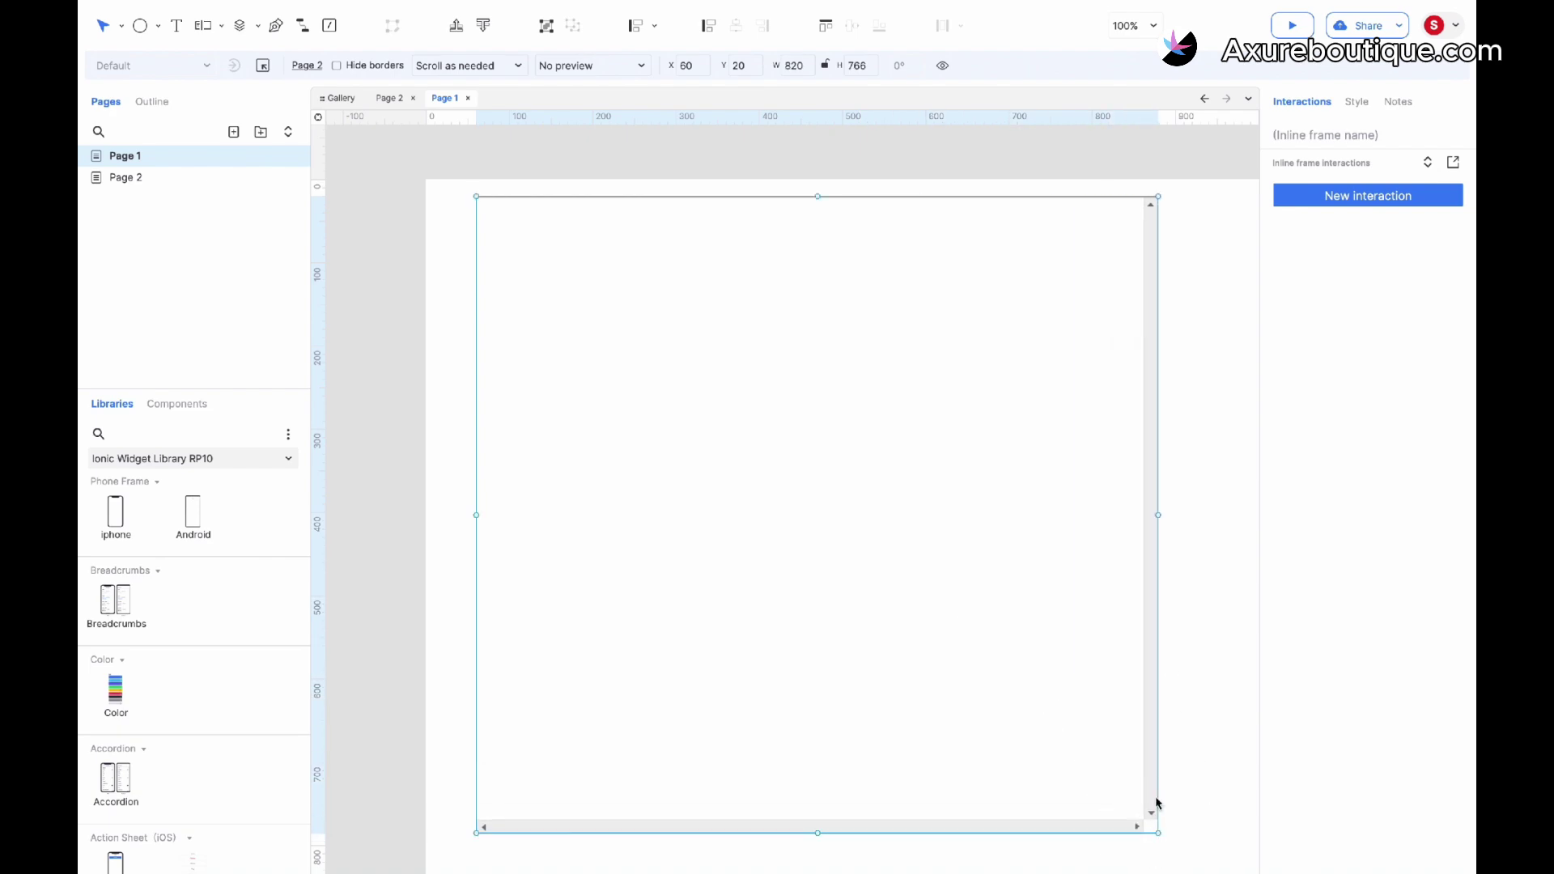
Preview Page 1 and test scrolling through the Page 2 content inside the inline frame
click(1292, 25)
scroll(782, 340, down, 6)
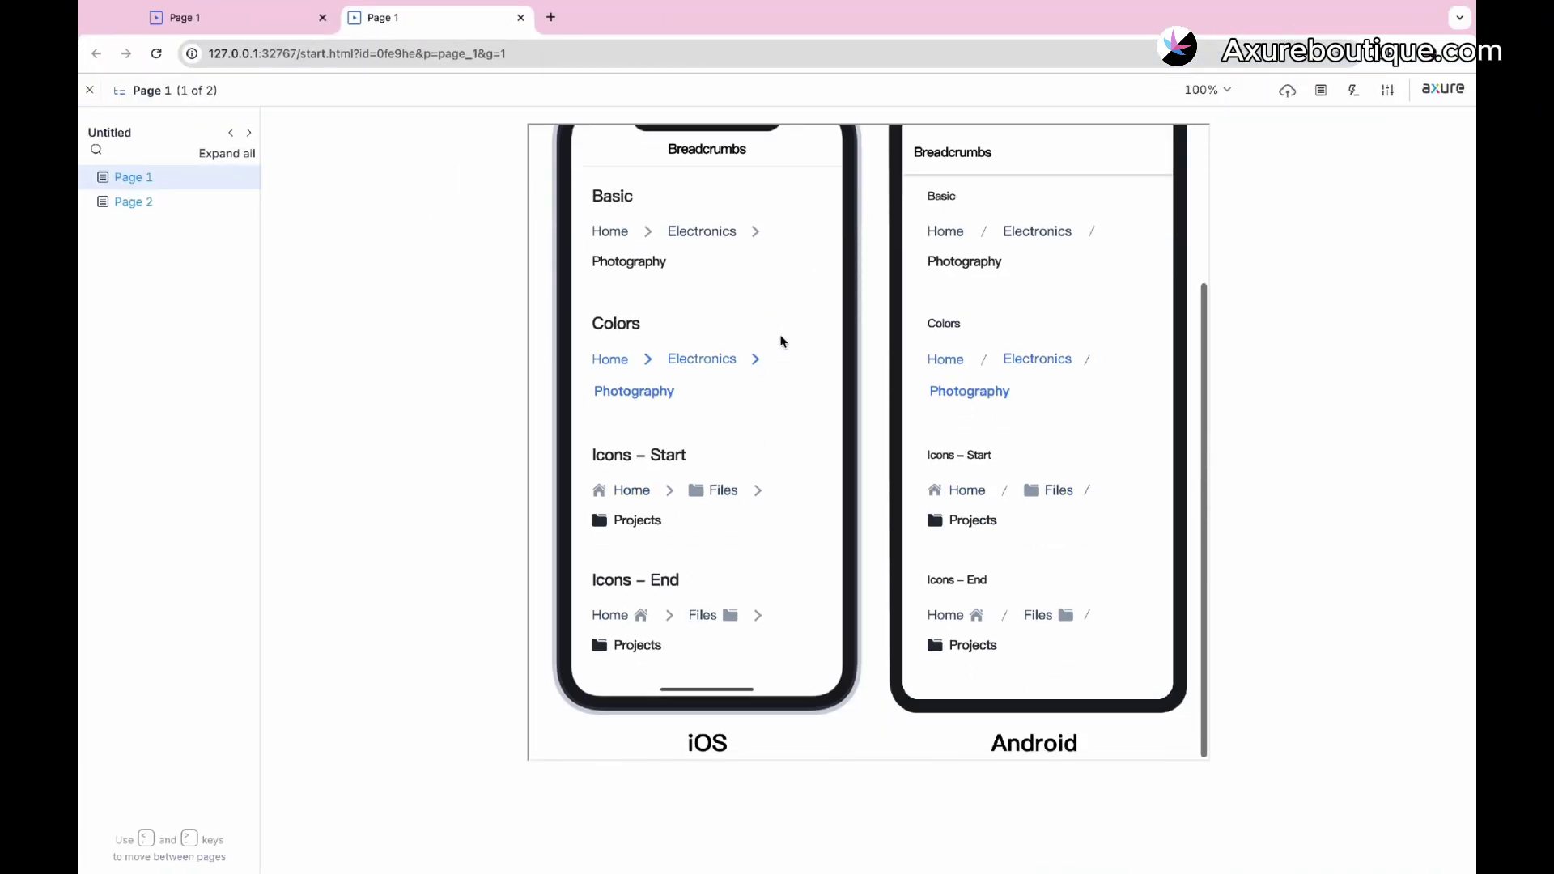
scroll(783, 340, up, 3)
scroll(785, 336, down, 5)
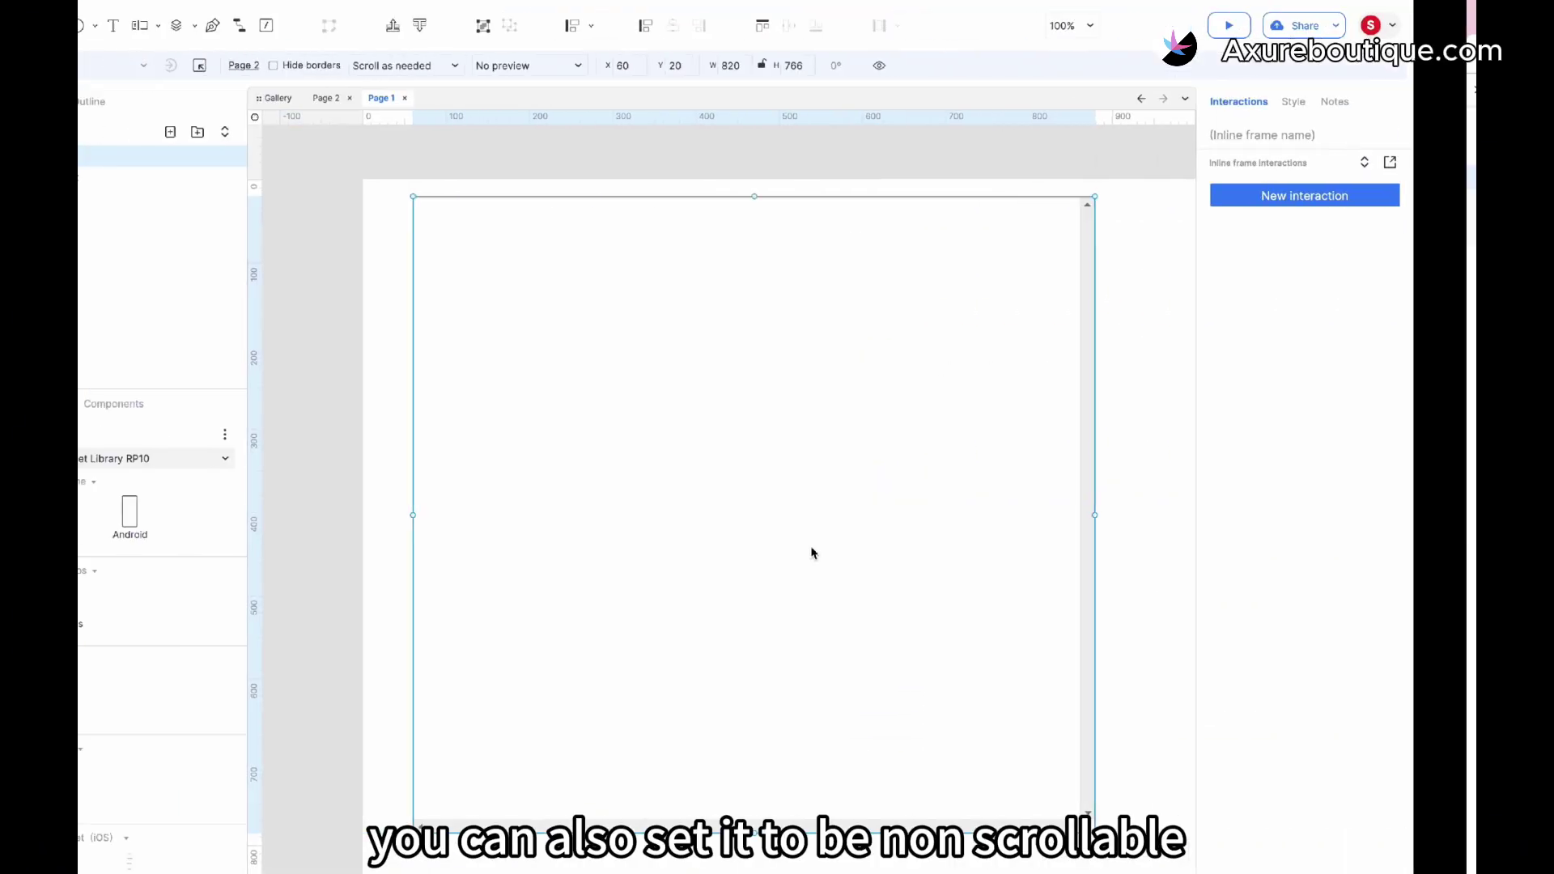
Delete the inline frame from Page 1 and switch the widget library to Default
scroll(819, 562, down, 3)
drag(676, 496, 1014, 767)
key(Delete)
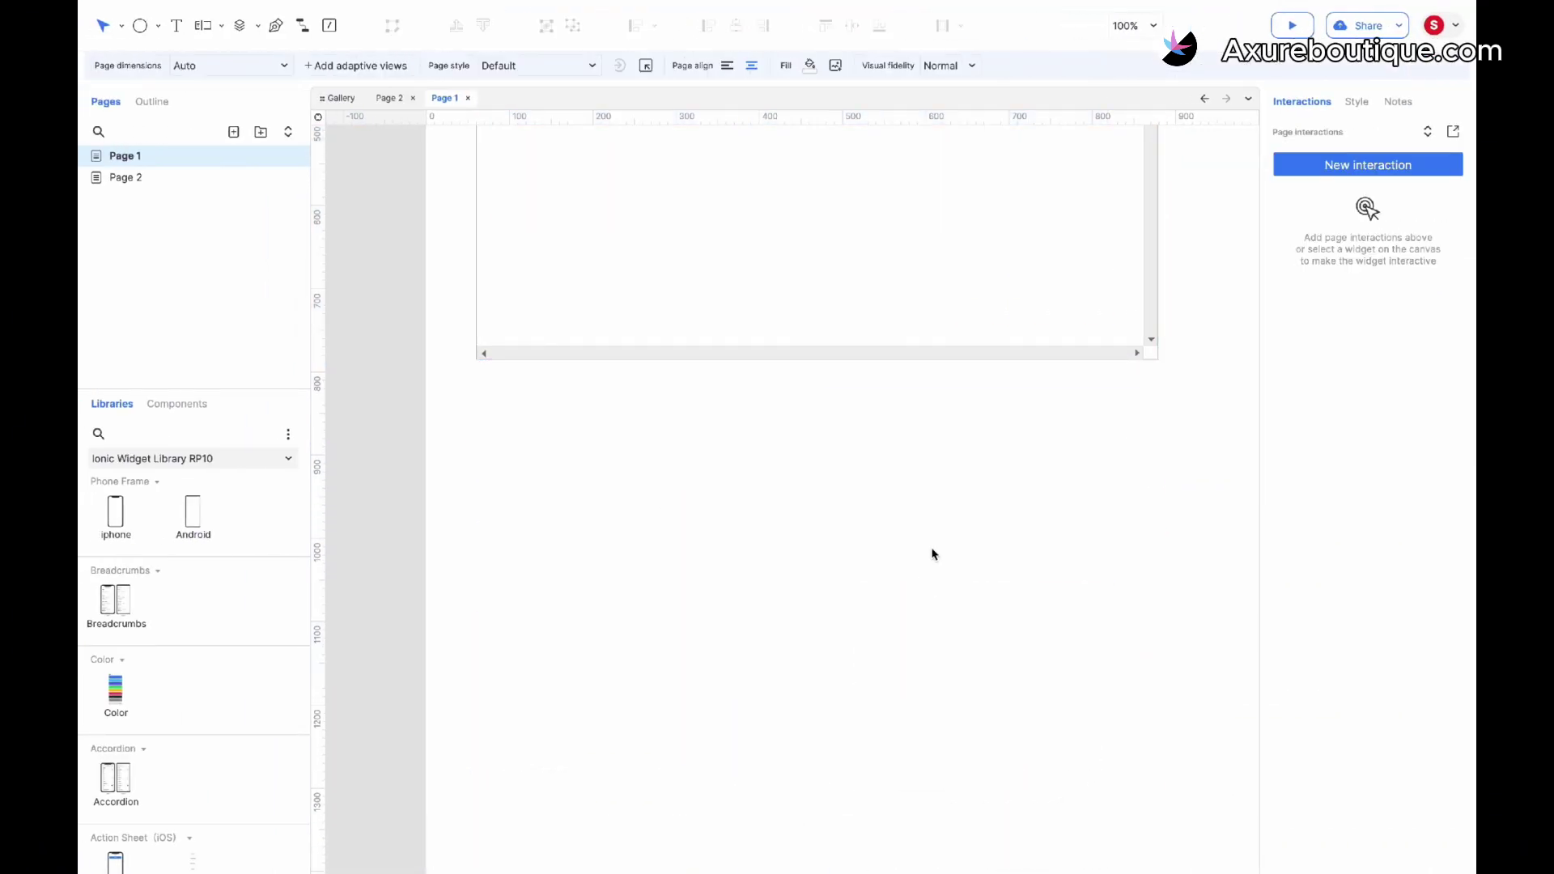
scroll(930, 542, up, 5)
click(630, 638)
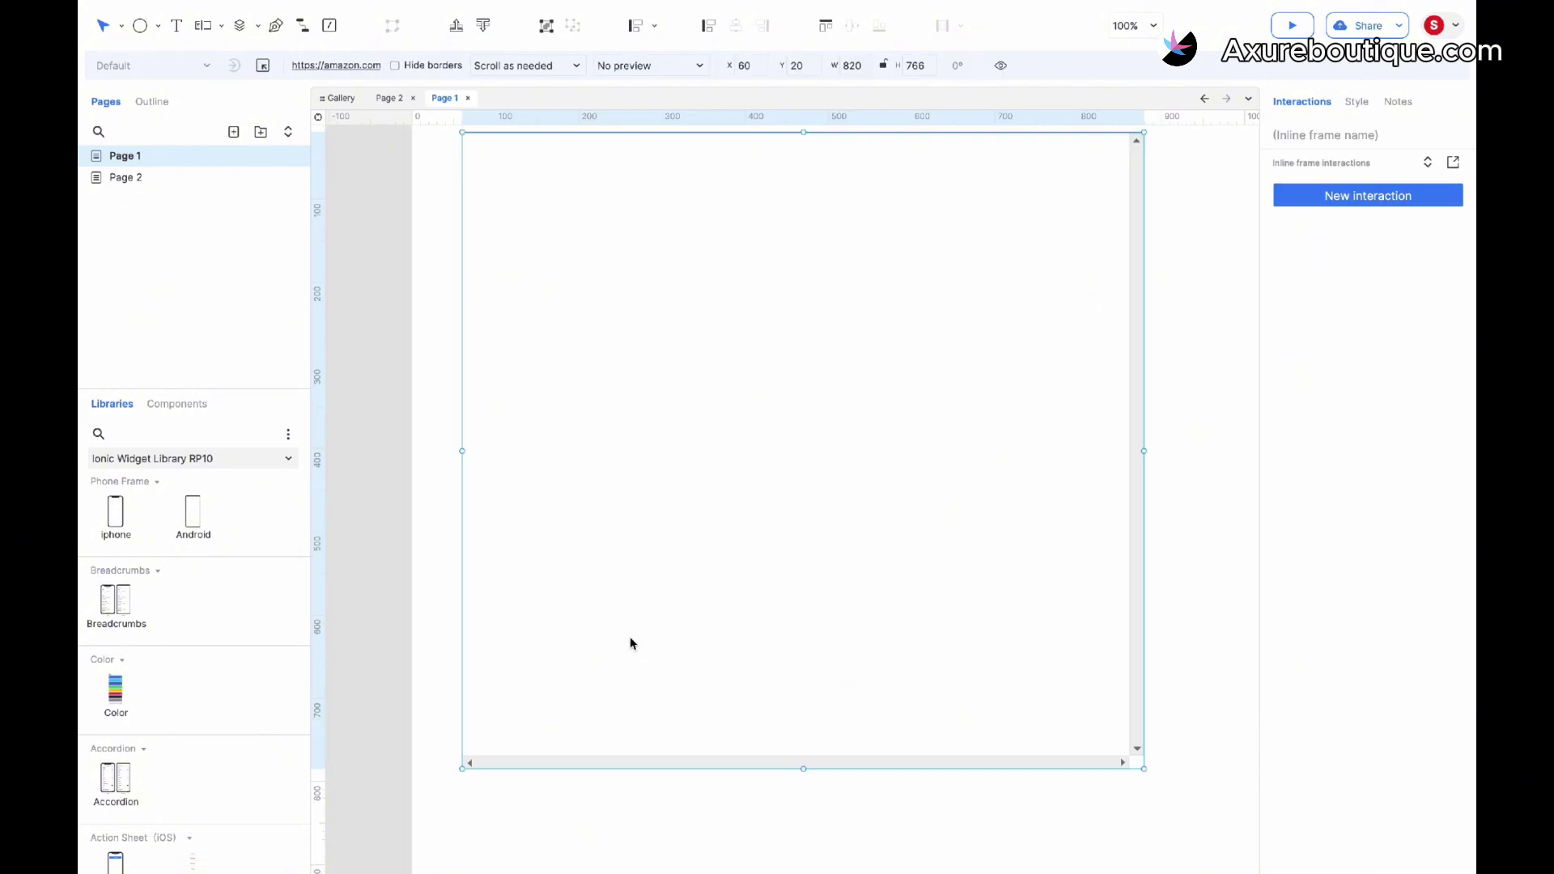
key(Delete)
click(184, 456)
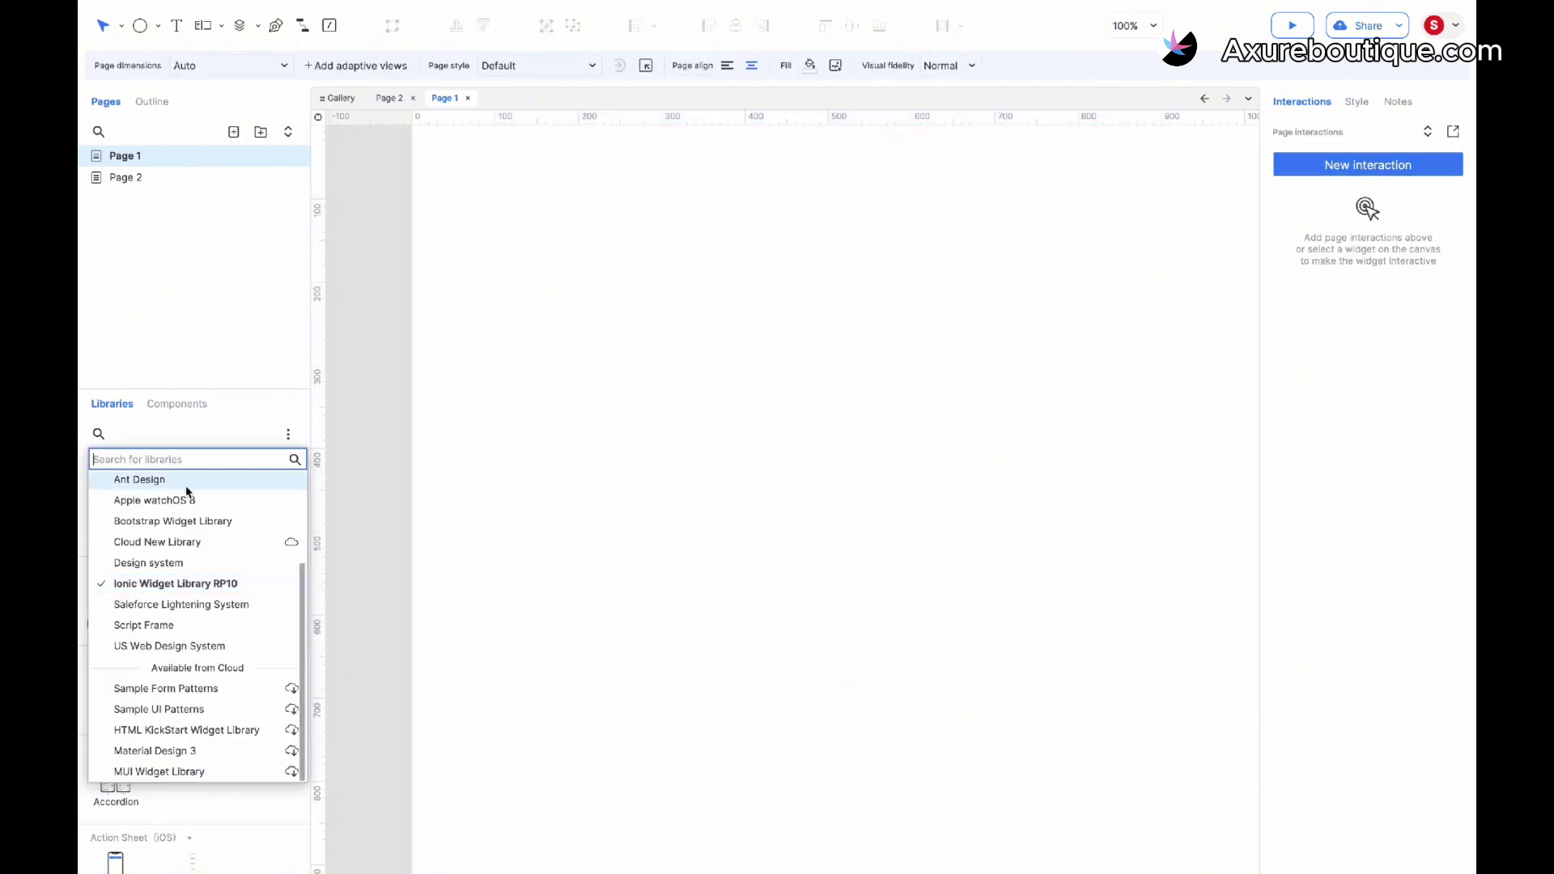
click(181, 502)
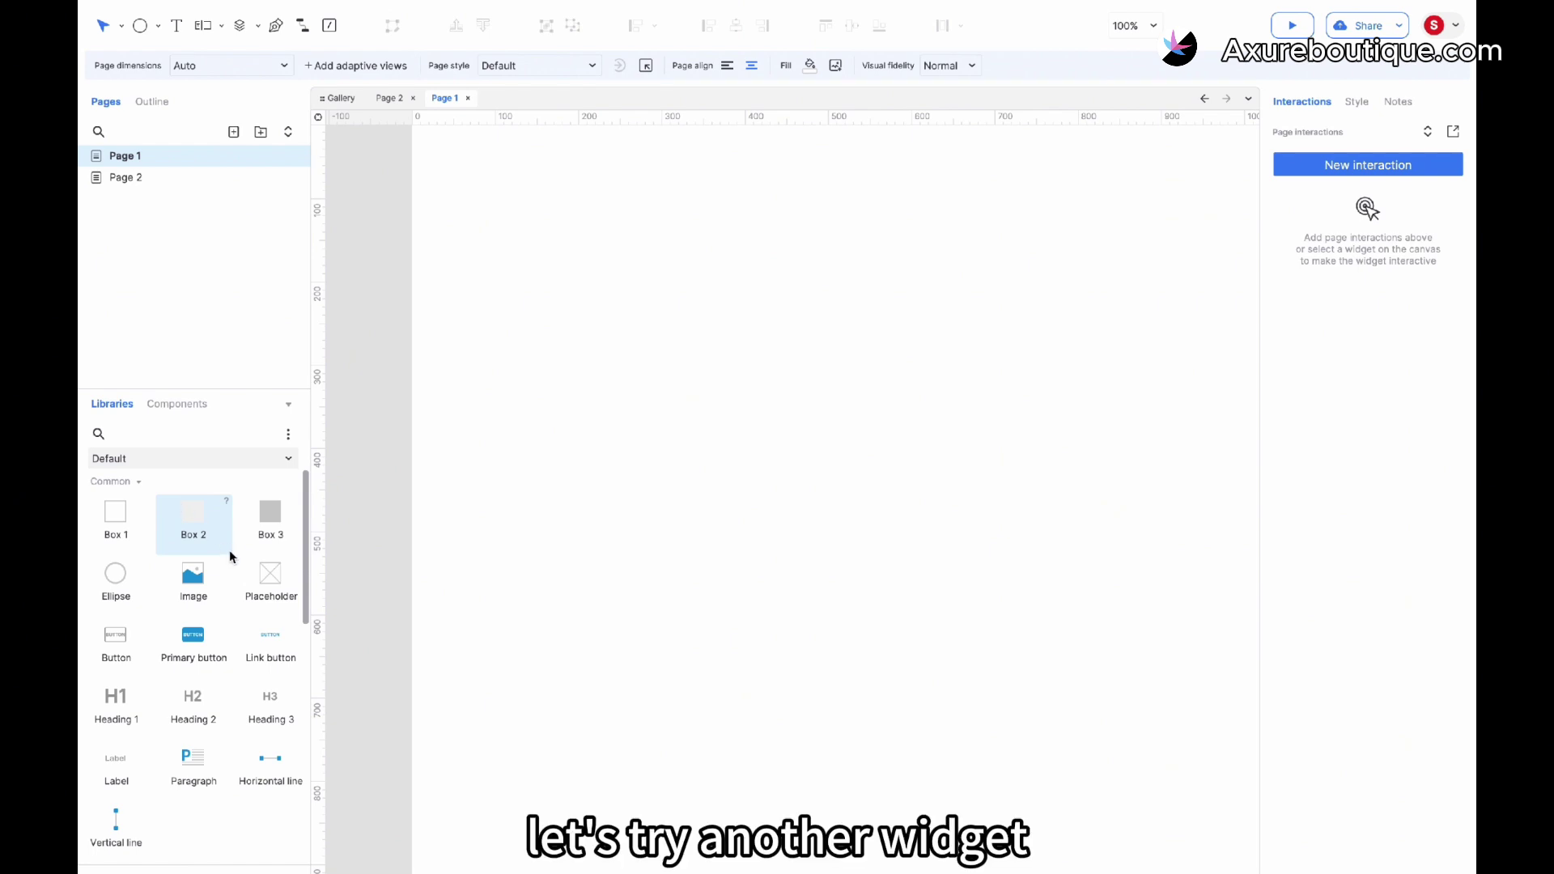
Place a Snapshot widget at X 240, Y 60 on Page 1 and set Page 2 as its reference page
scroll(230, 556, down, 2)
scroll(230, 550, down, 4)
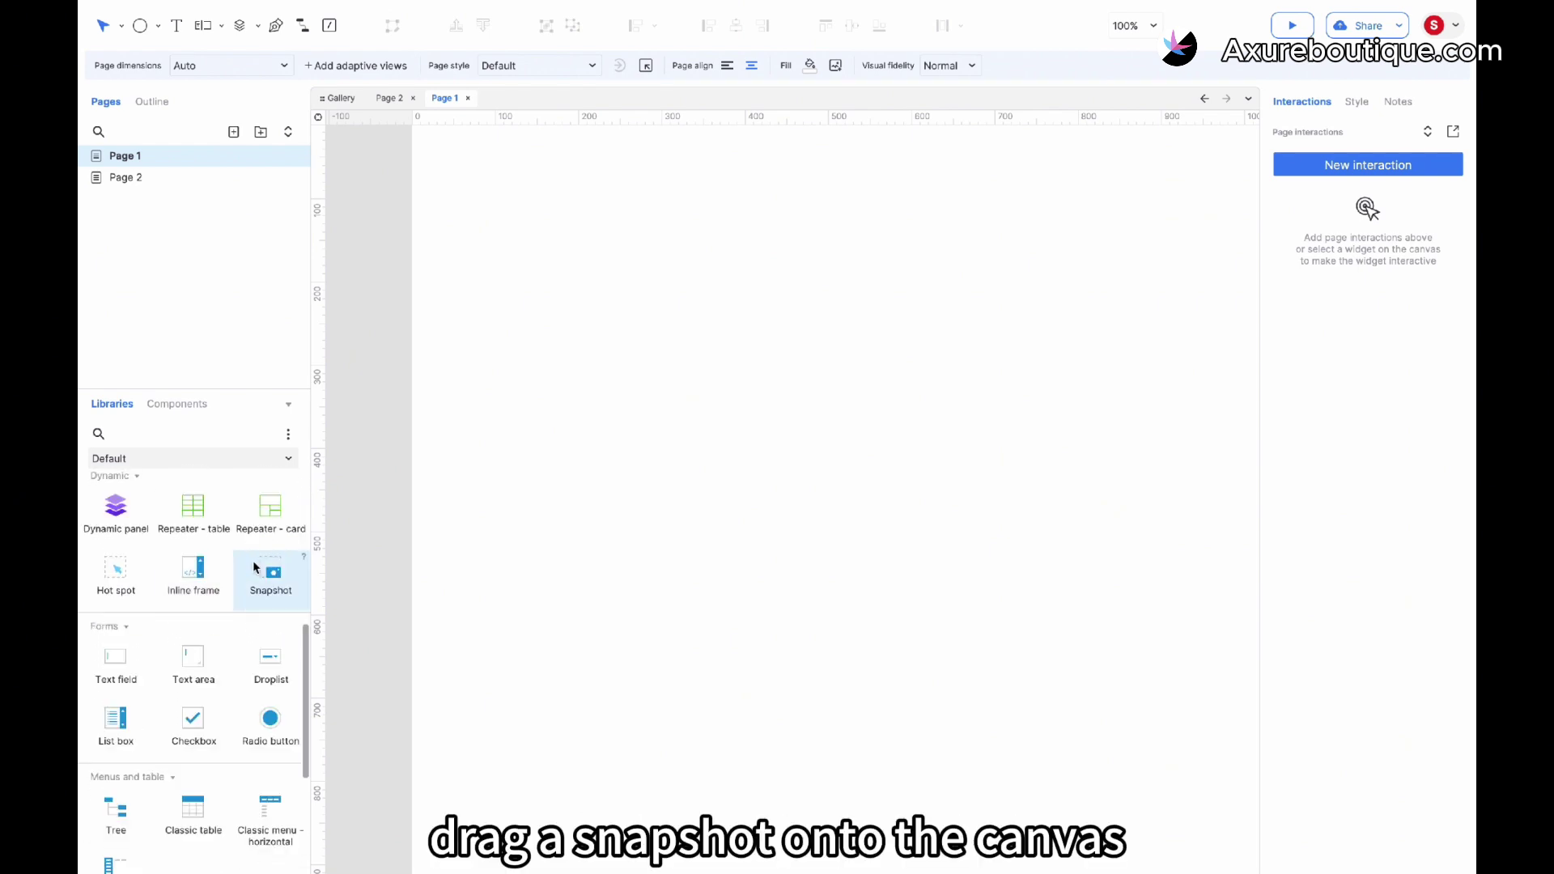
drag(252, 560, 614, 153)
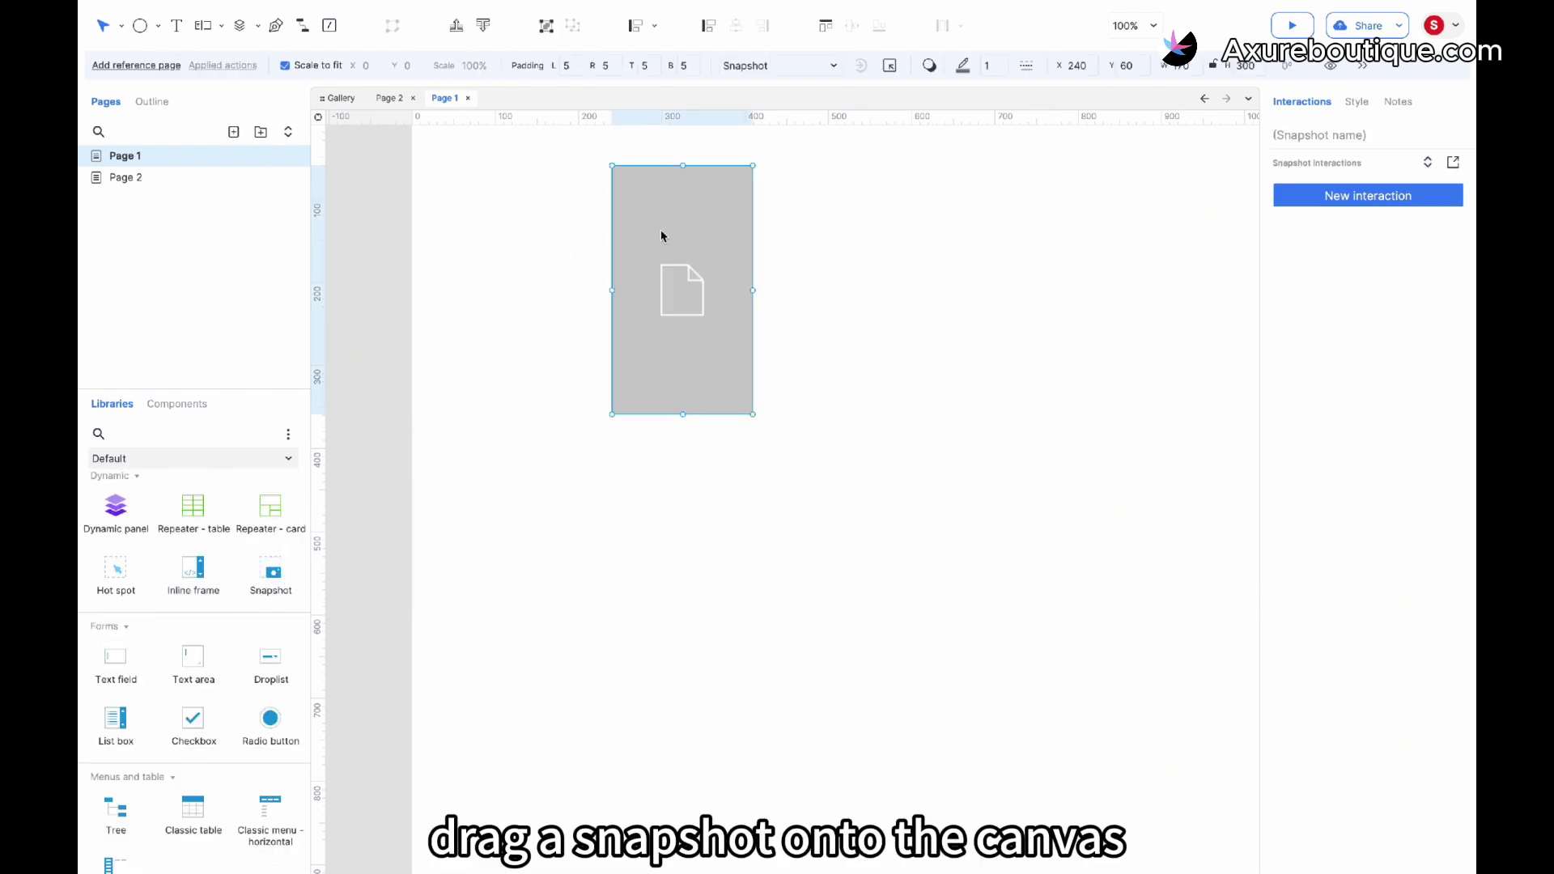
double_click(738, 299)
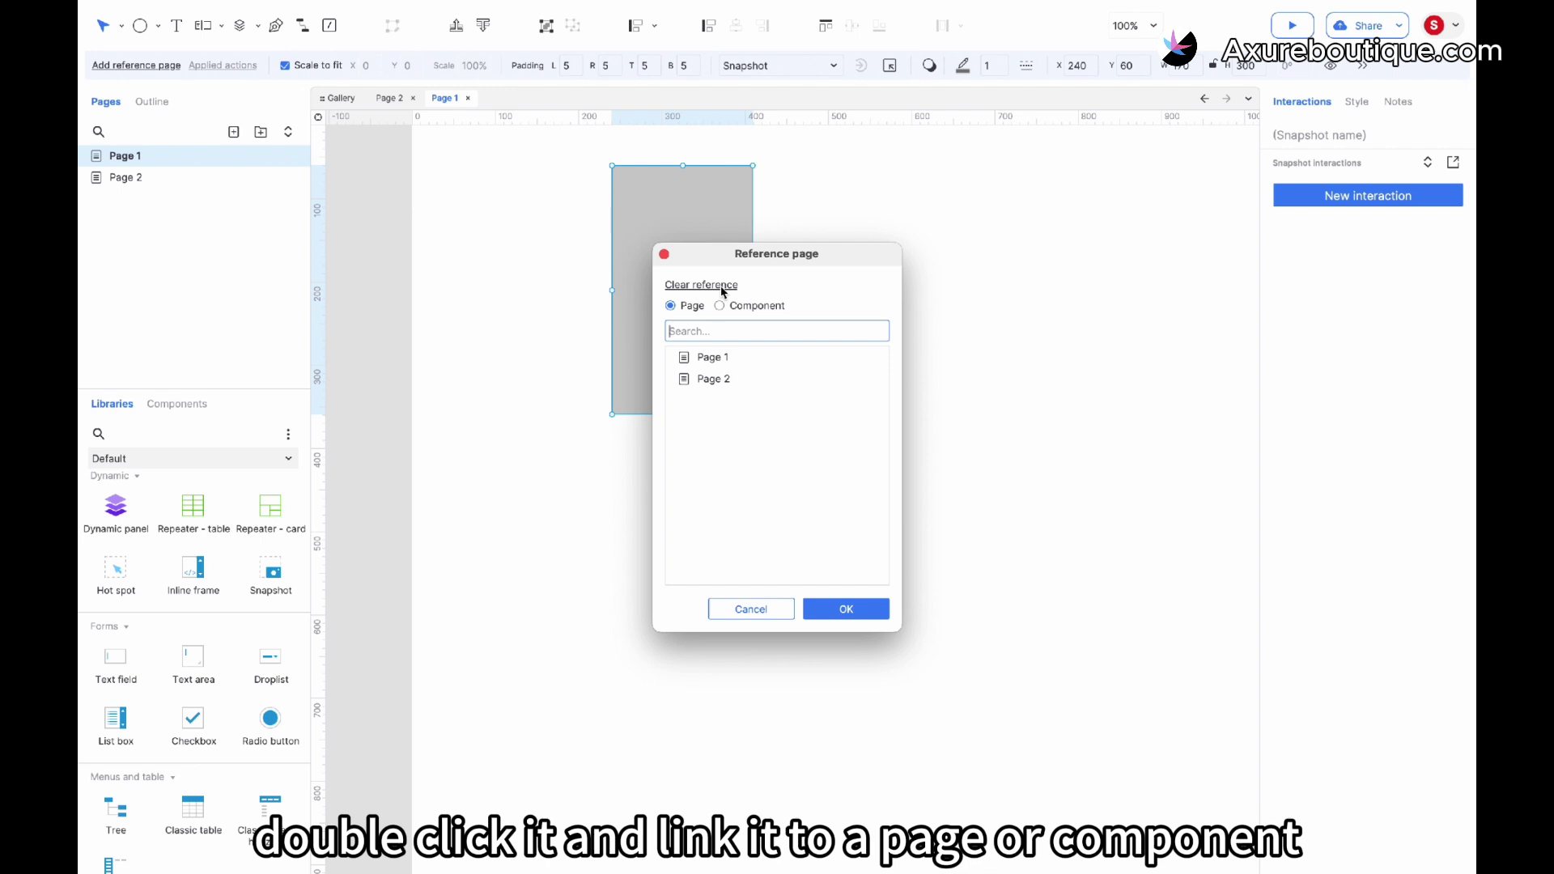
double_click(717, 378)
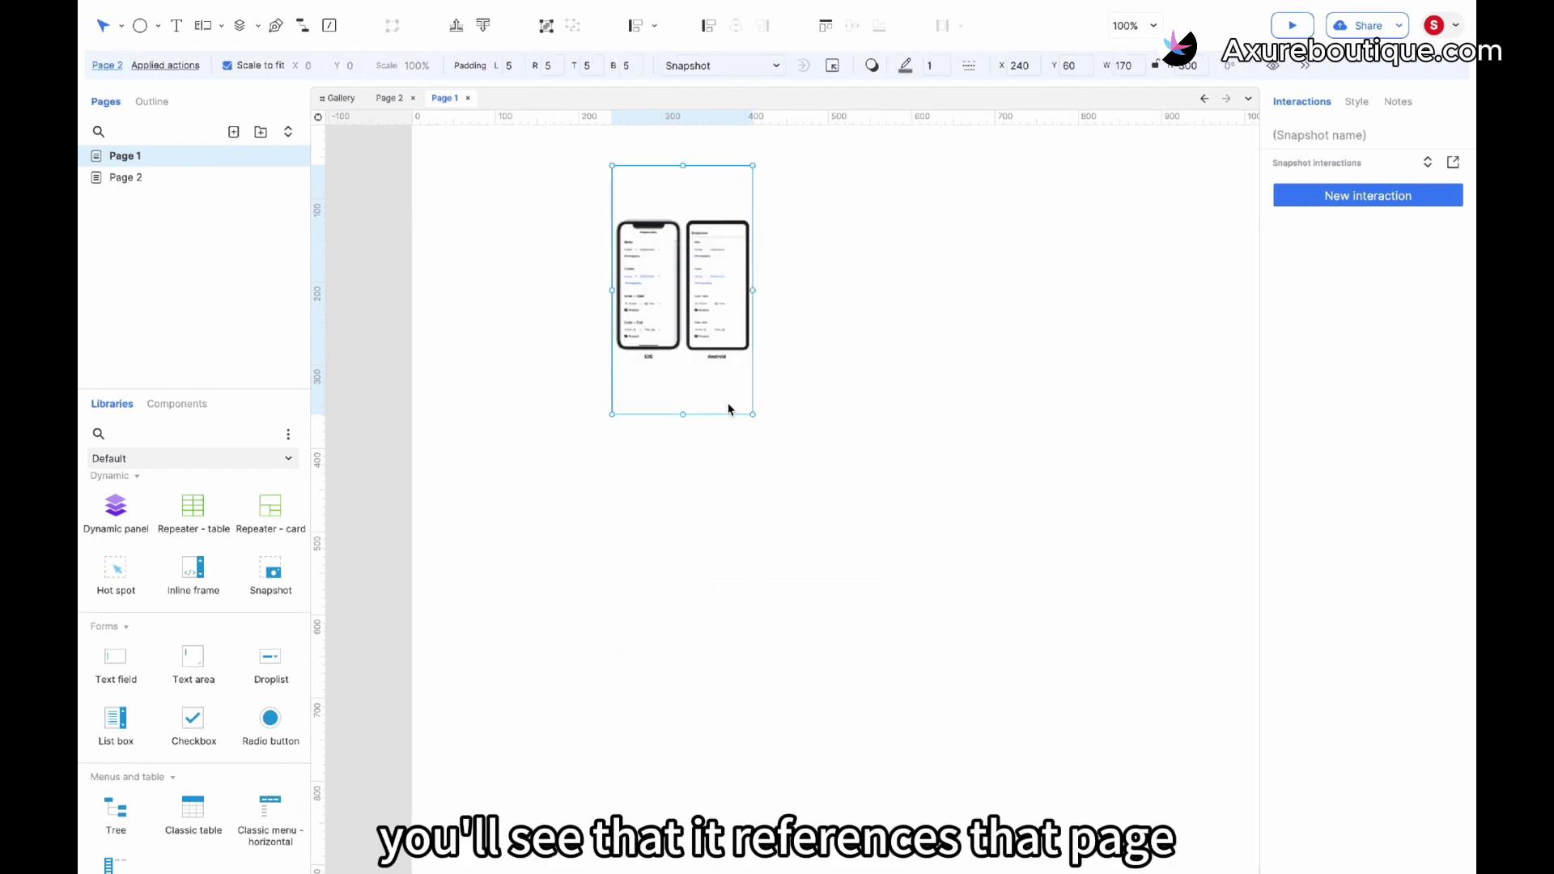
Enlarge the snapshot to about 689 × 690 and move it to X 0, Y 0
drag(753, 414, 1146, 710)
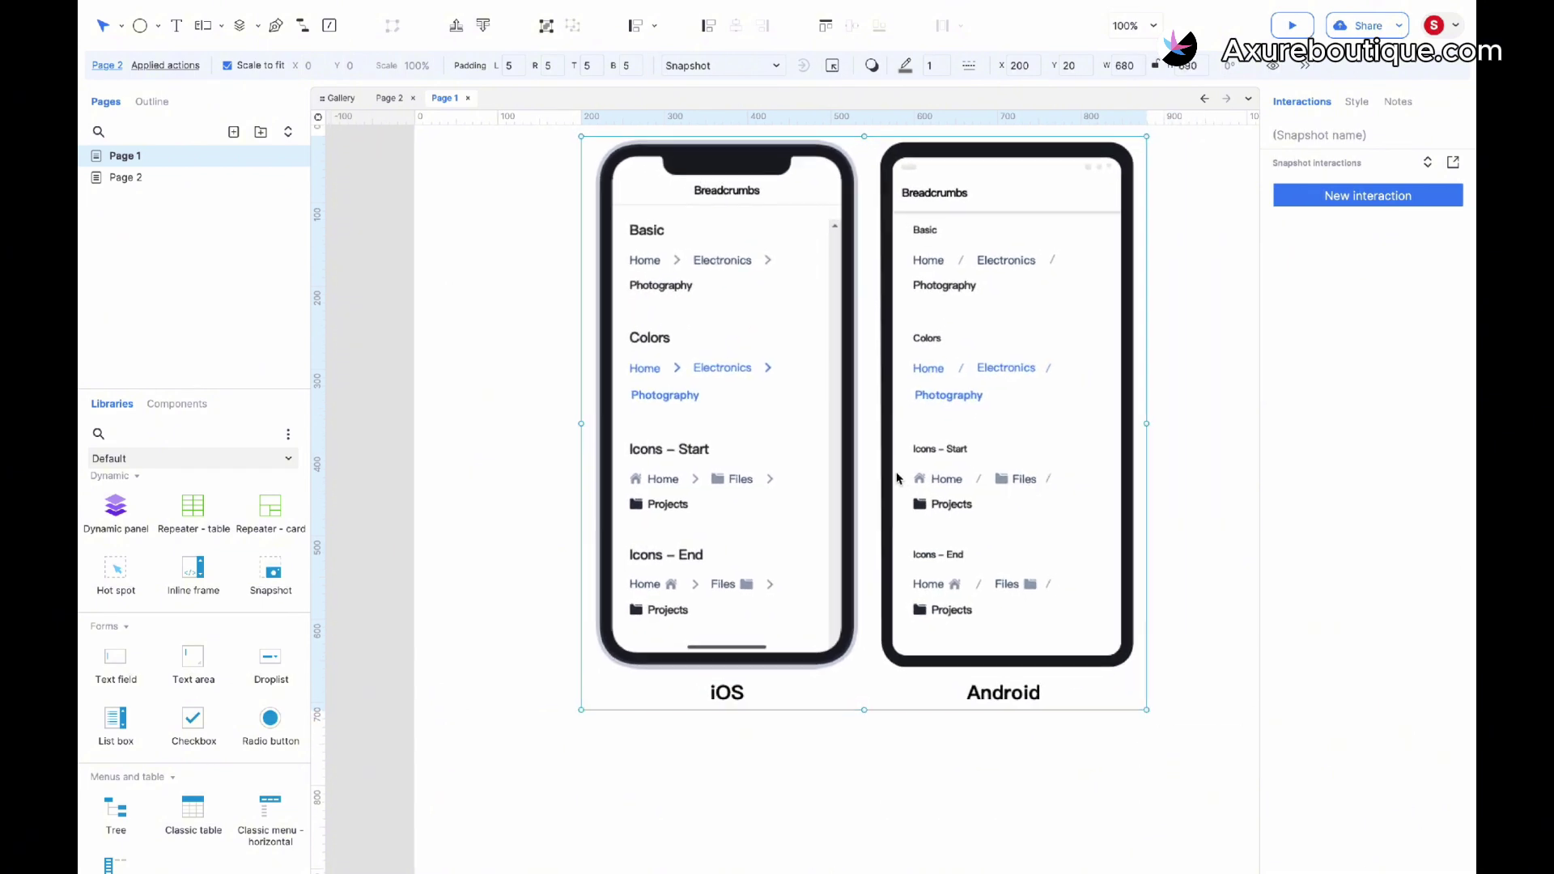
scroll(897, 478, up, 3)
drag(860, 473, 692, 455)
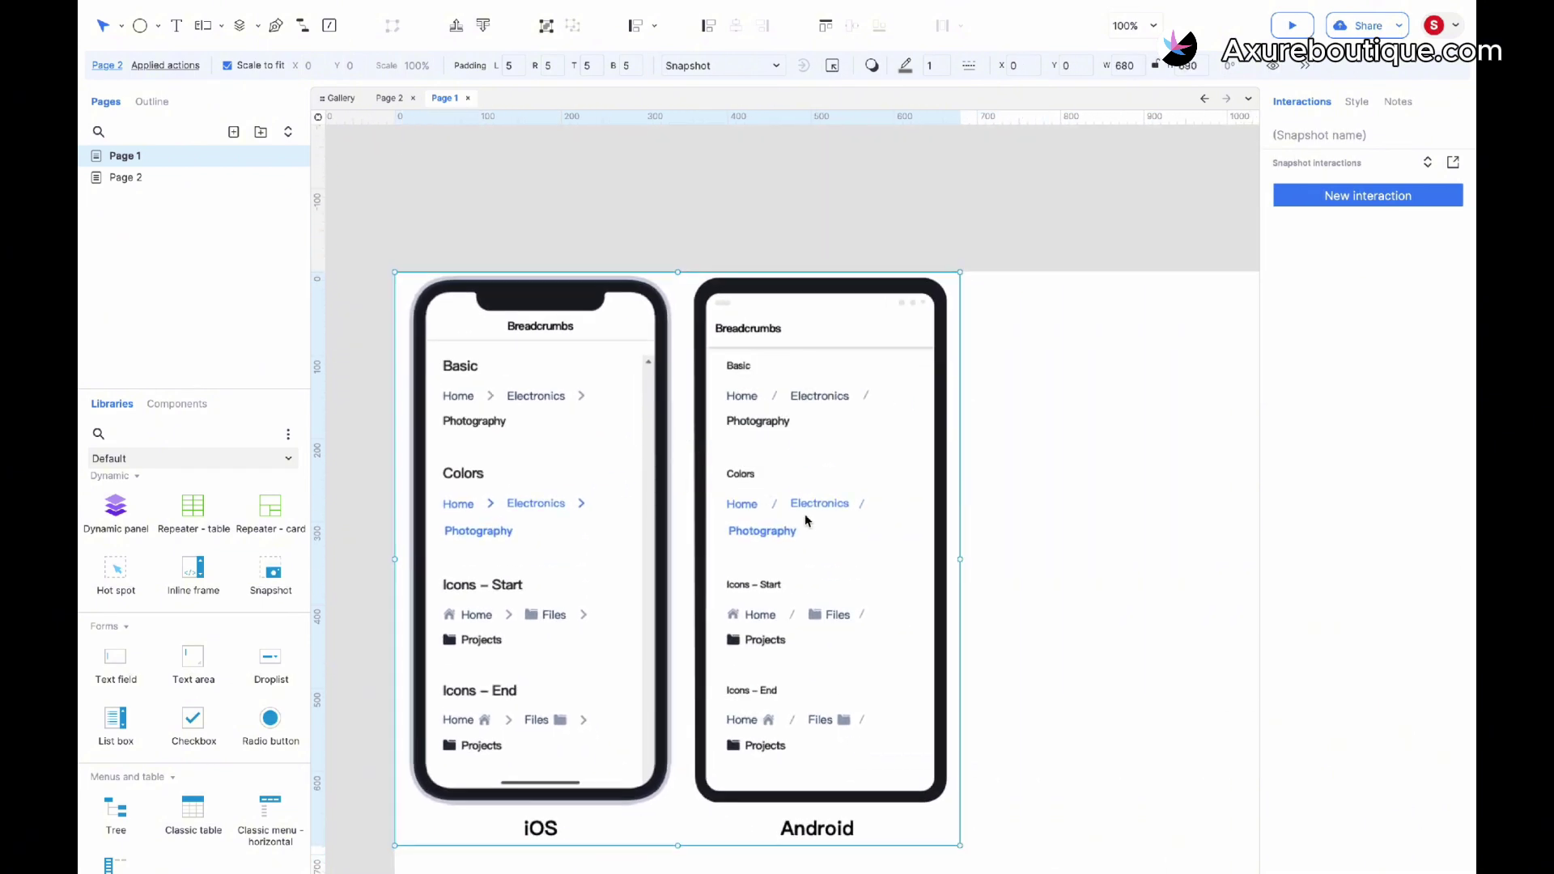
scroll(806, 520, down, 3)
drag(961, 446, 967, 447)
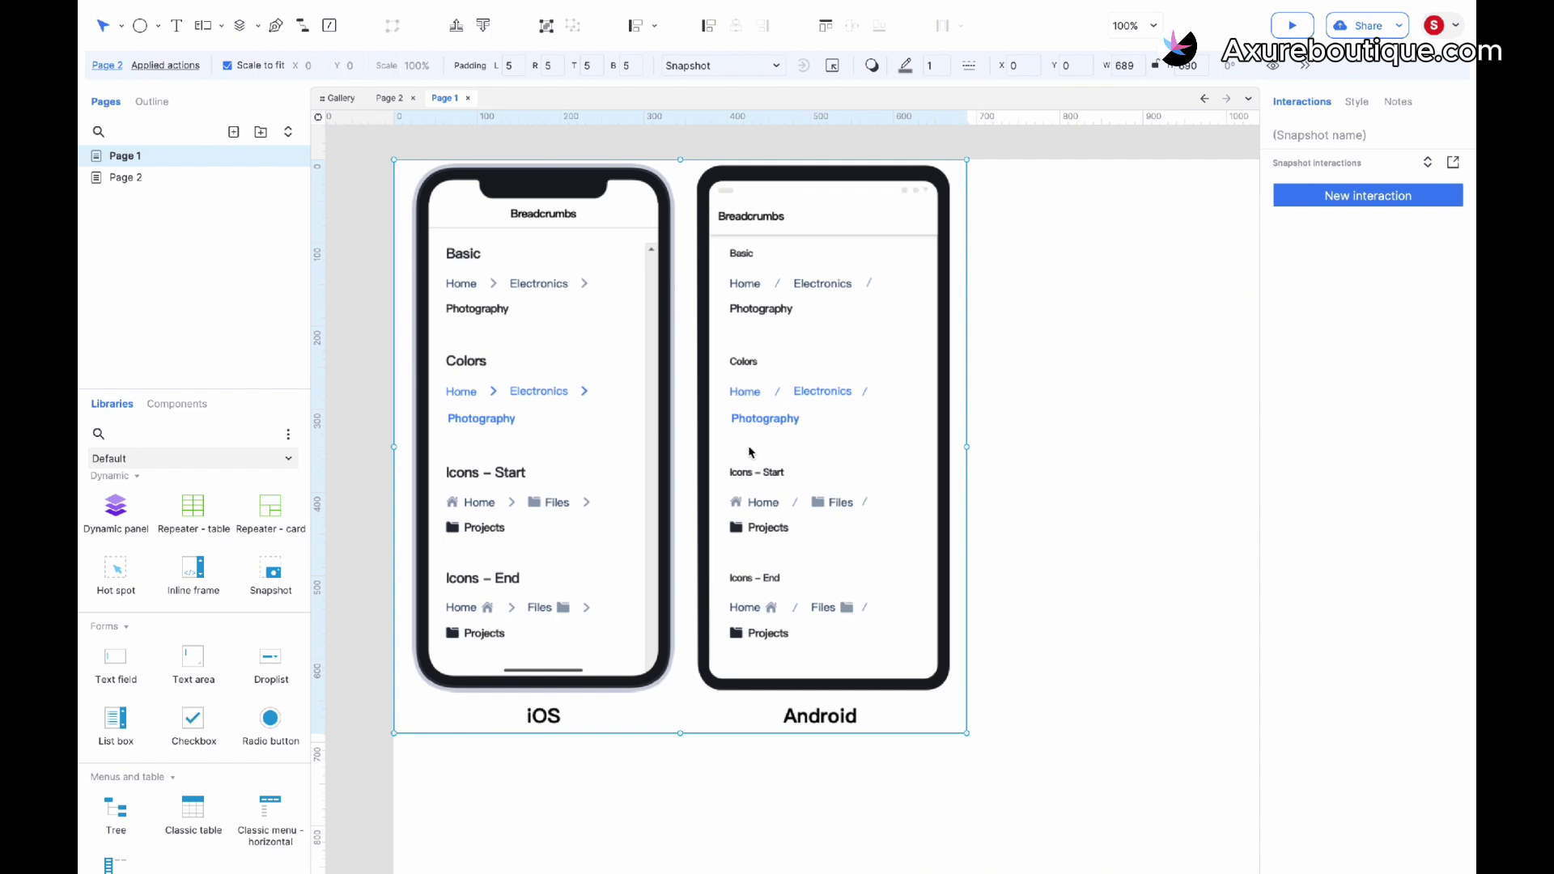
Turn off Scale to Fit for the snapshot to show its content at original size, and turn it back on
right_click(750, 452)
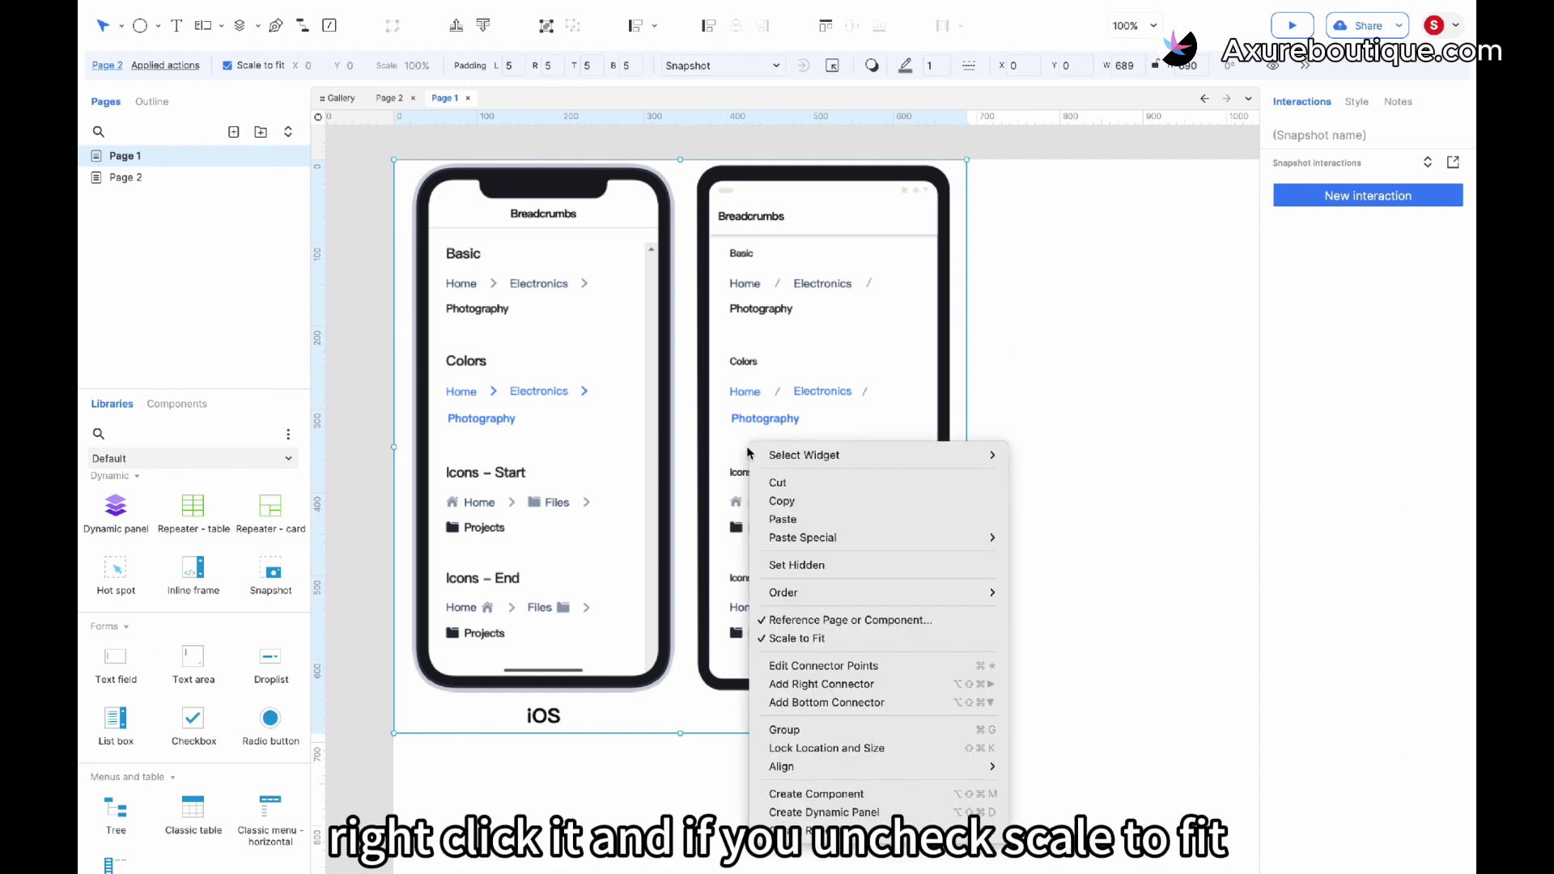
click(797, 638)
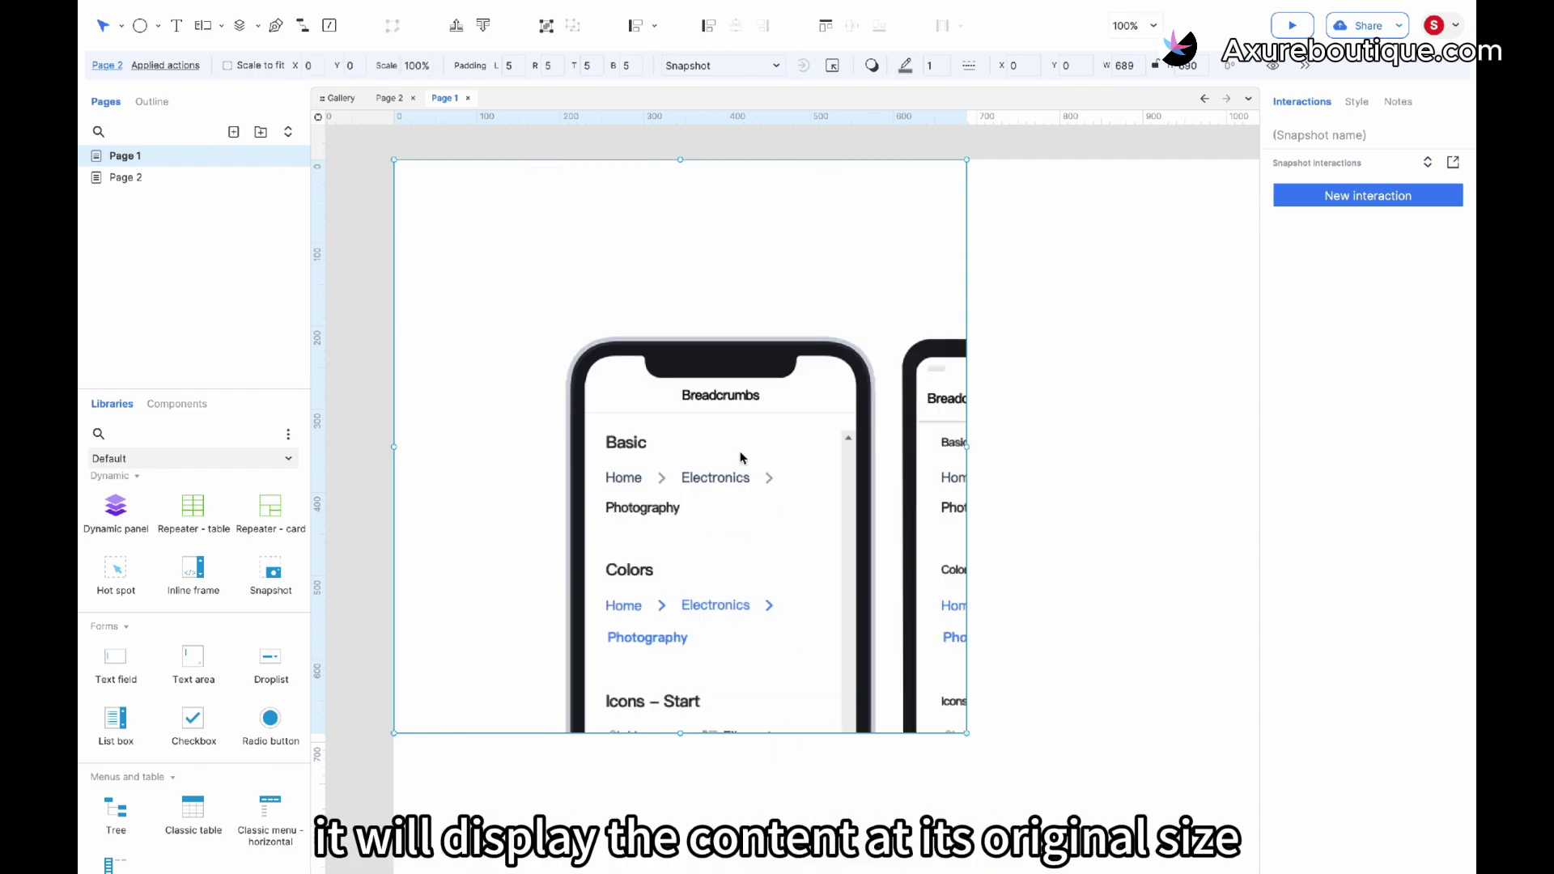
right_click(741, 458)
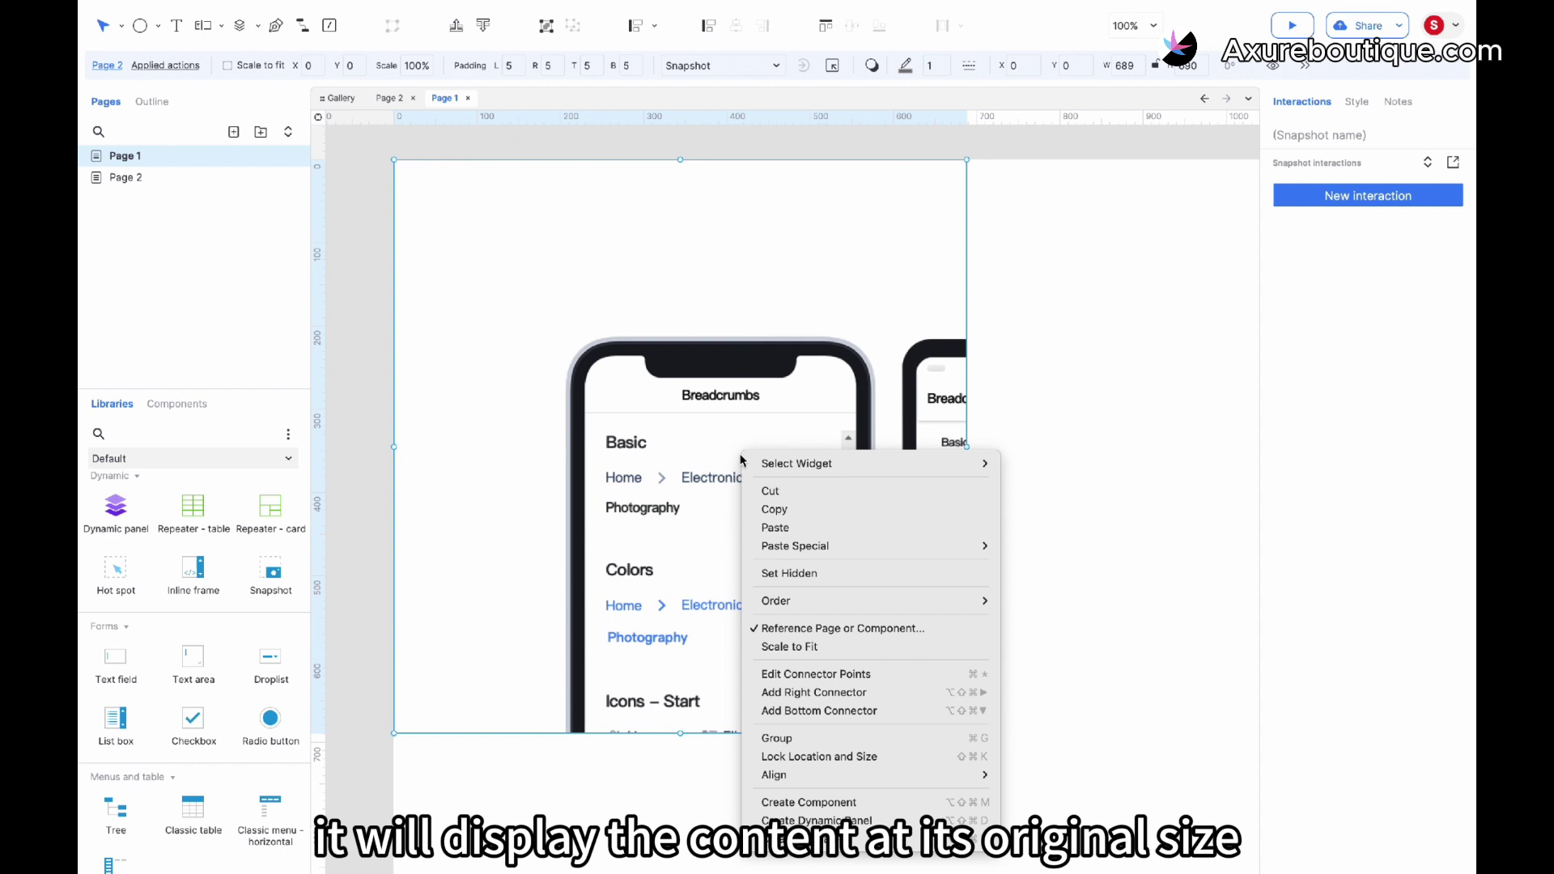
click(797, 646)
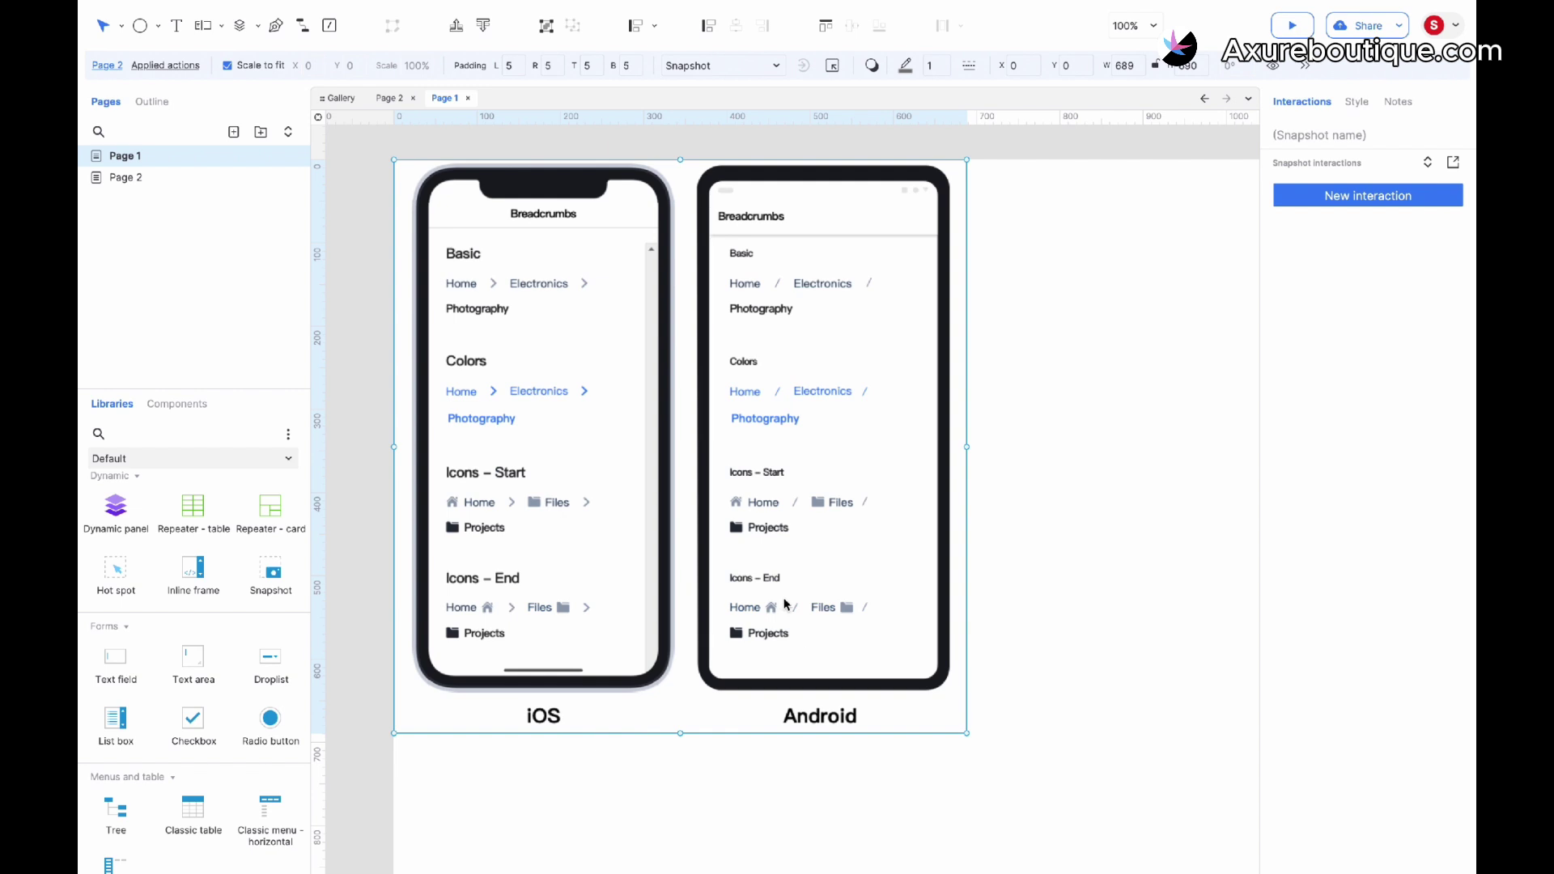
Delete the snapshot and place a Text field at X 152, Y 320
key(Delete)
drag(118, 659, 520, 427)
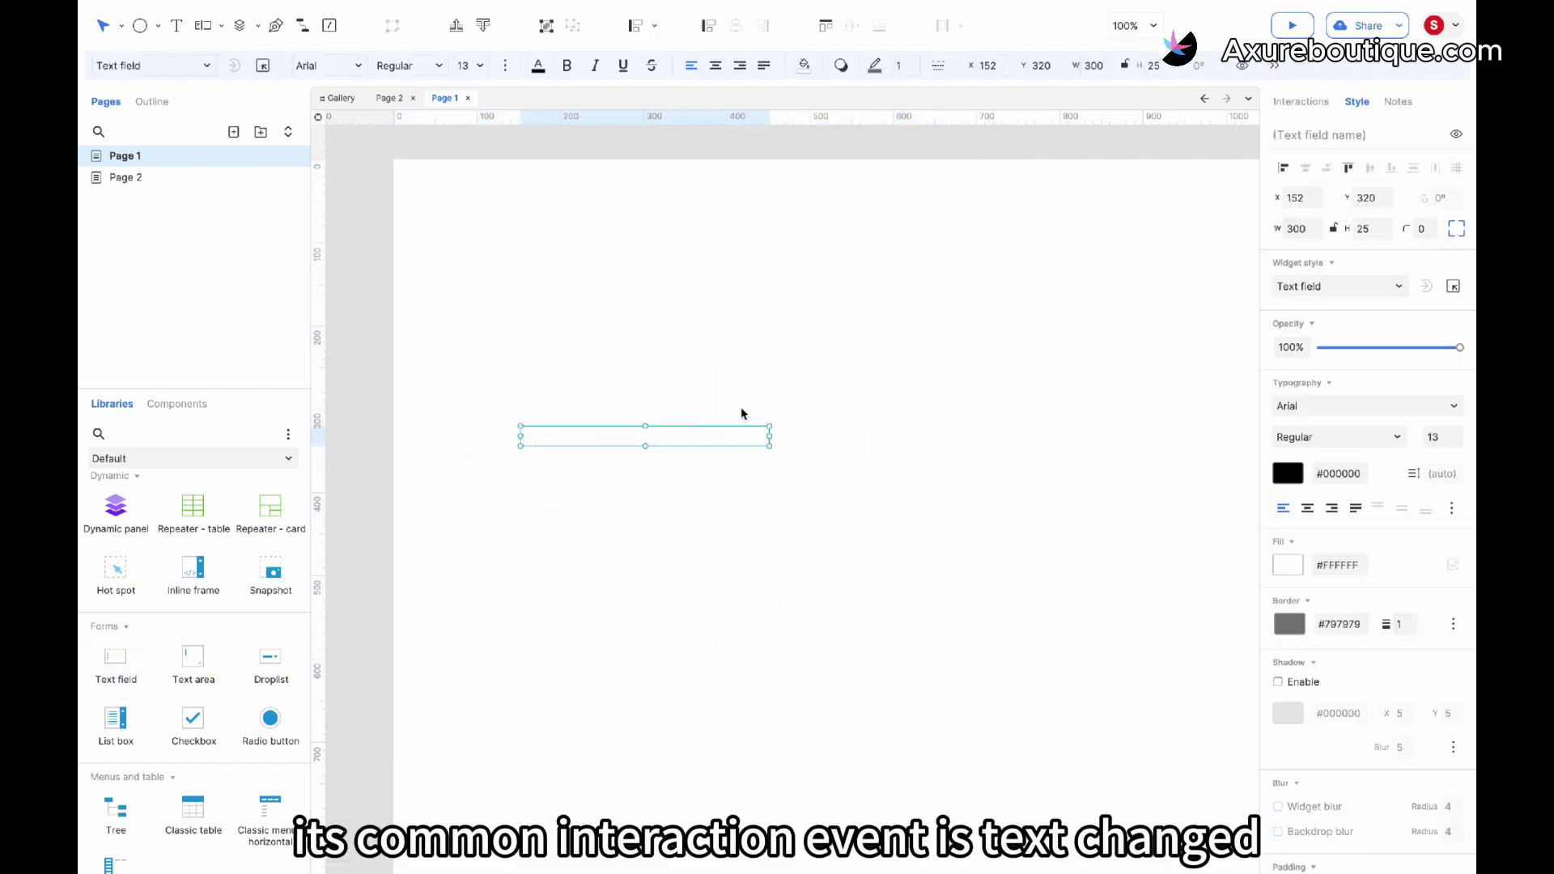
Add a Text changed event to the text field, leaving it without an action
click(1299, 101)
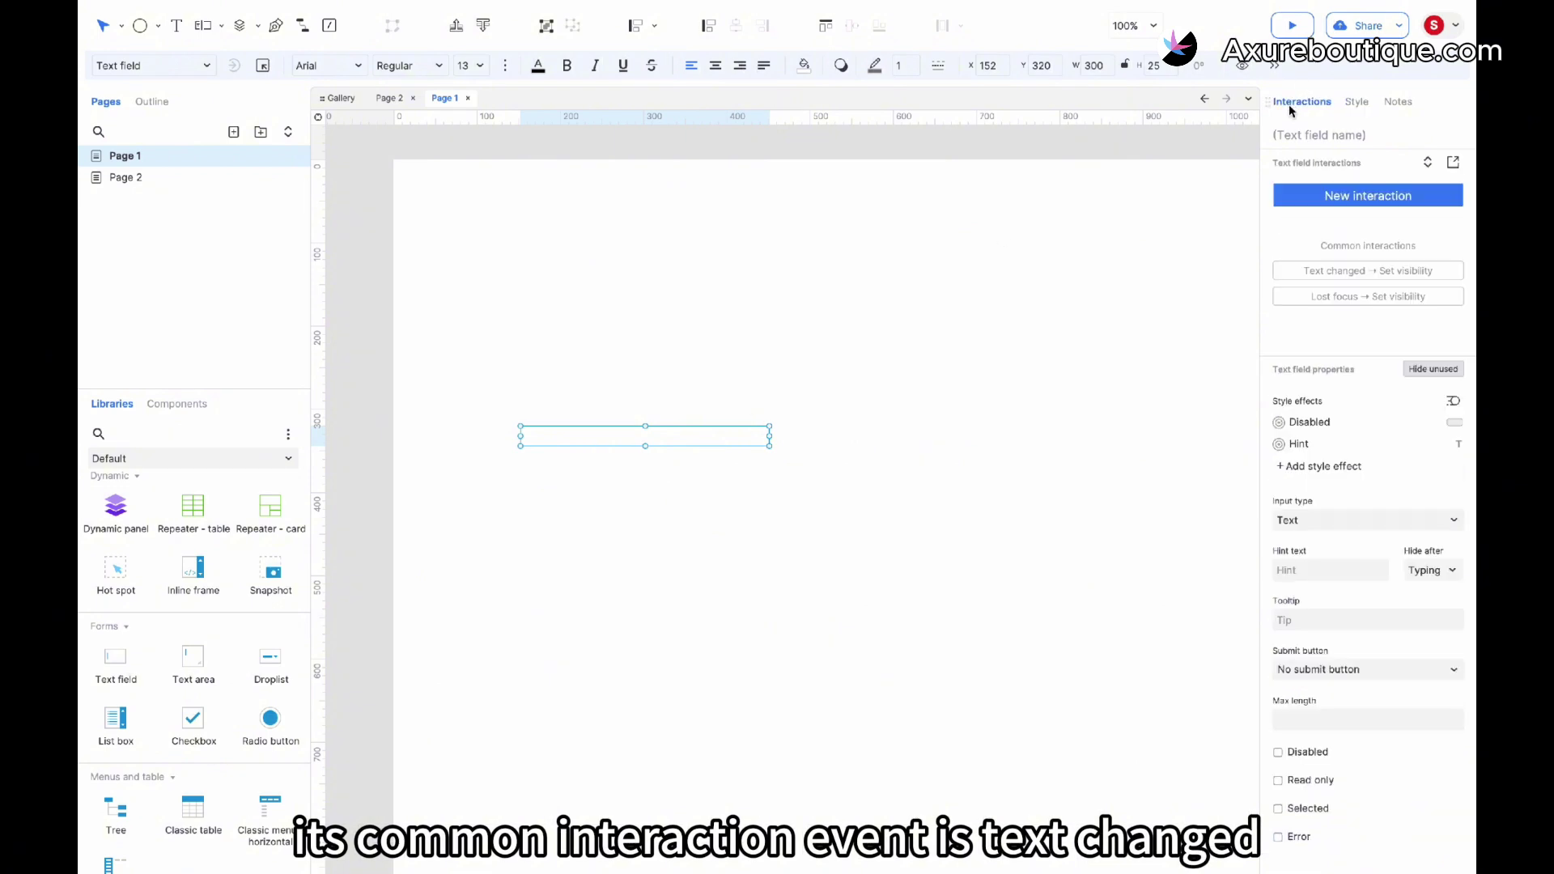
click(1335, 195)
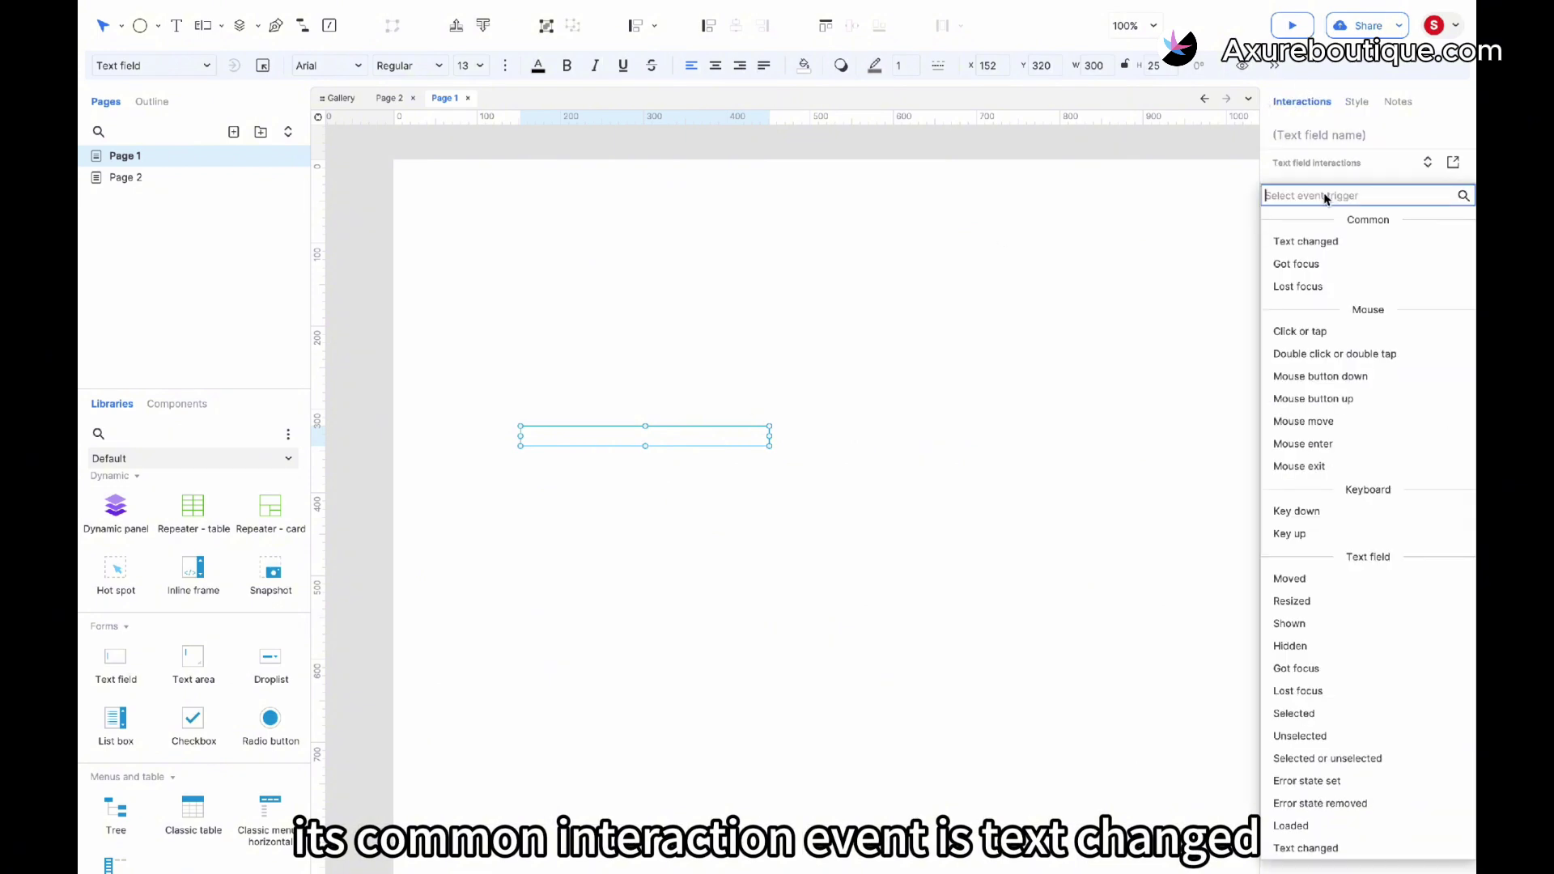
click(1313, 242)
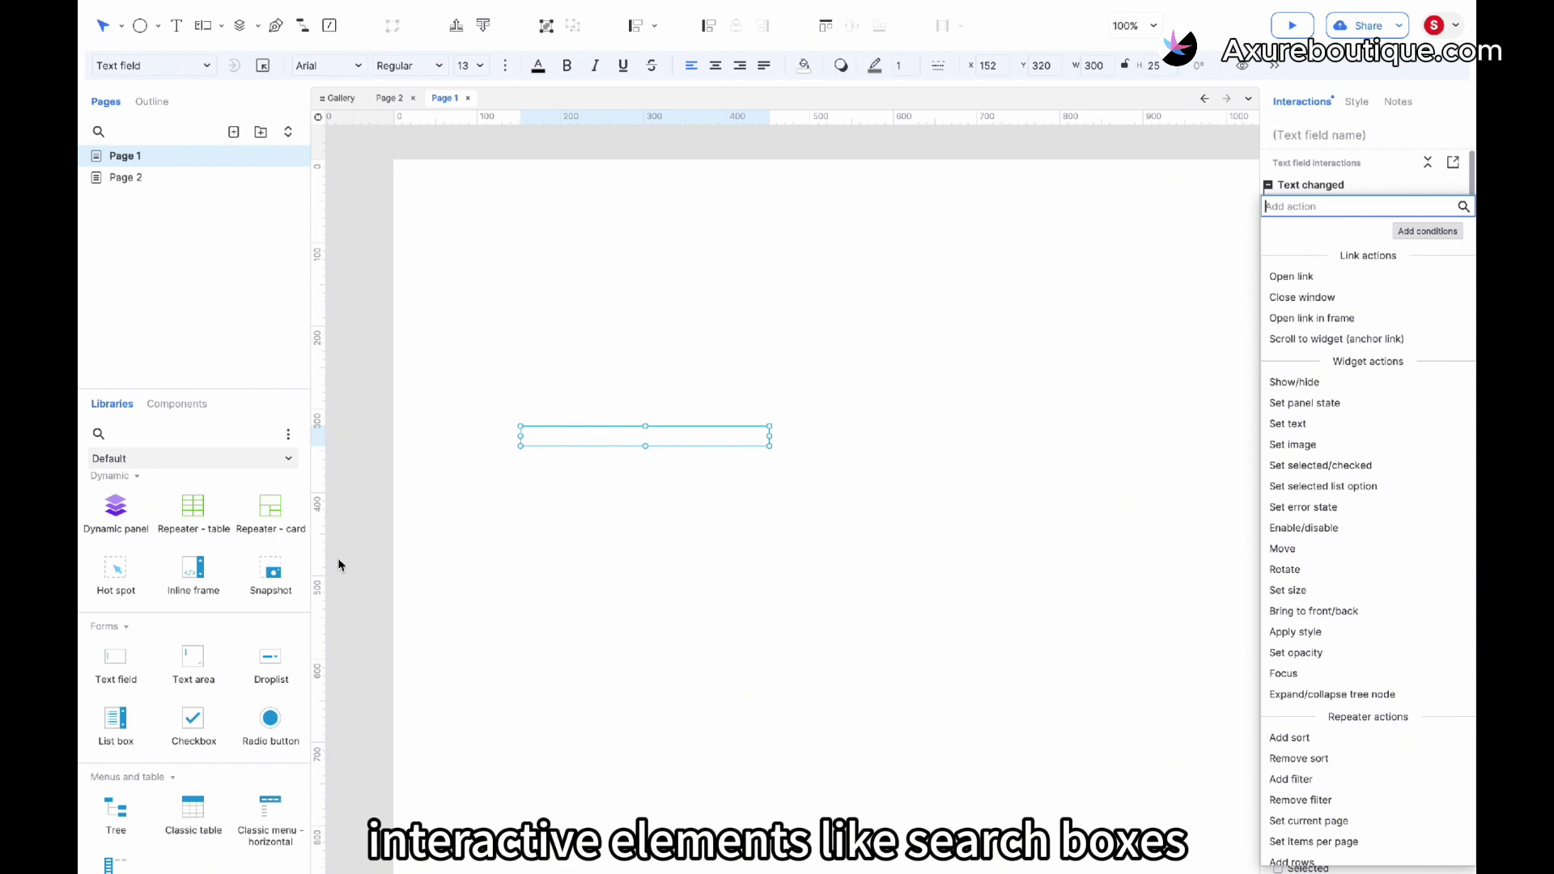
click(1349, 167)
Set the text field's Max length to 10
scroll(1426, 454, down, 2)
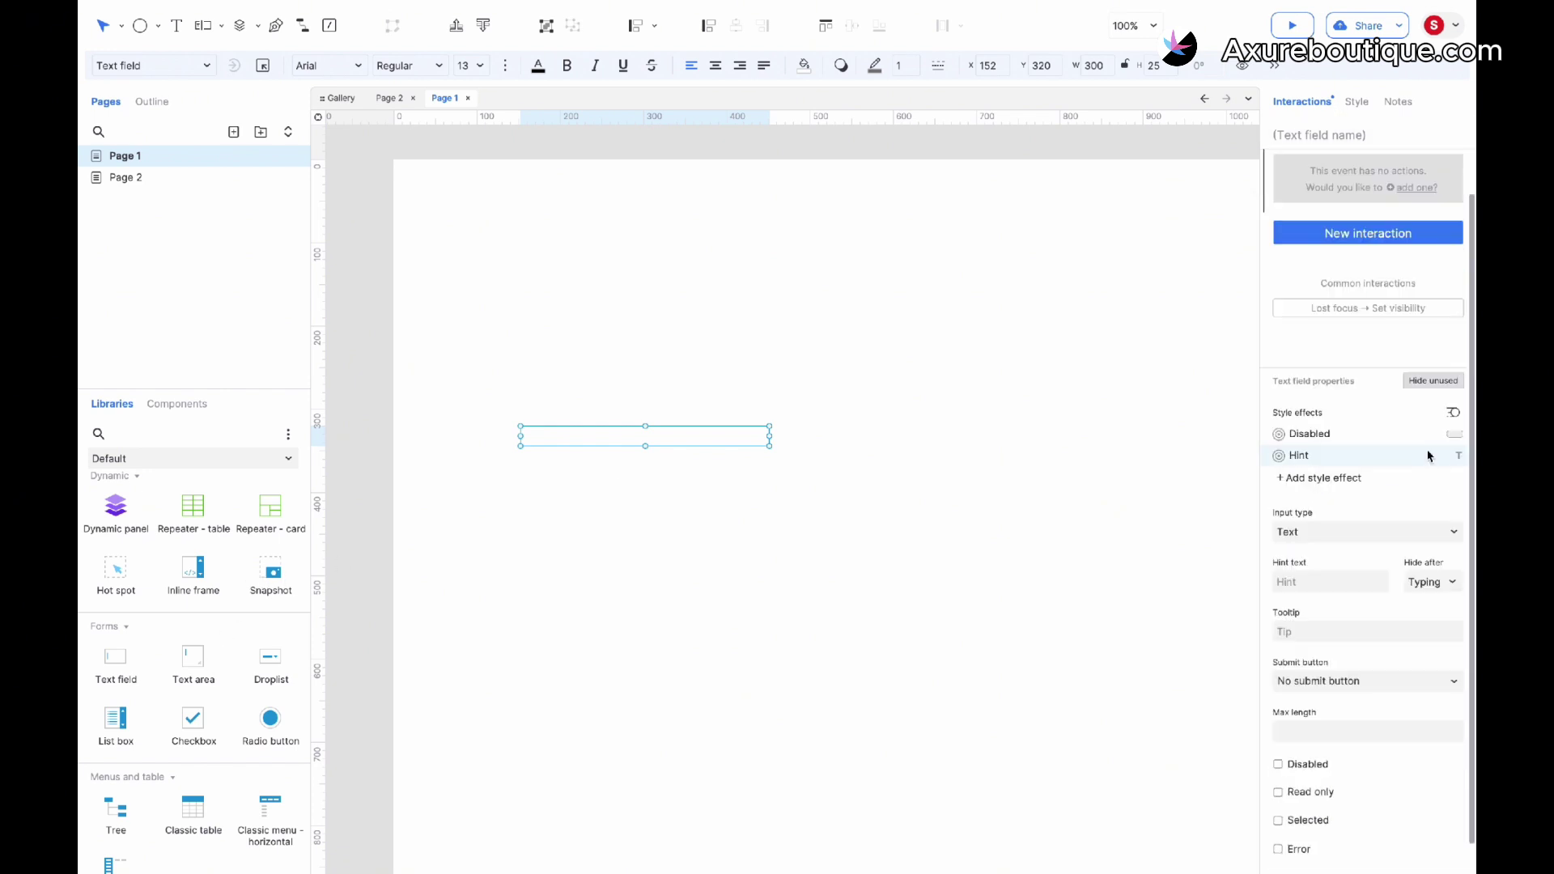
click(1327, 703)
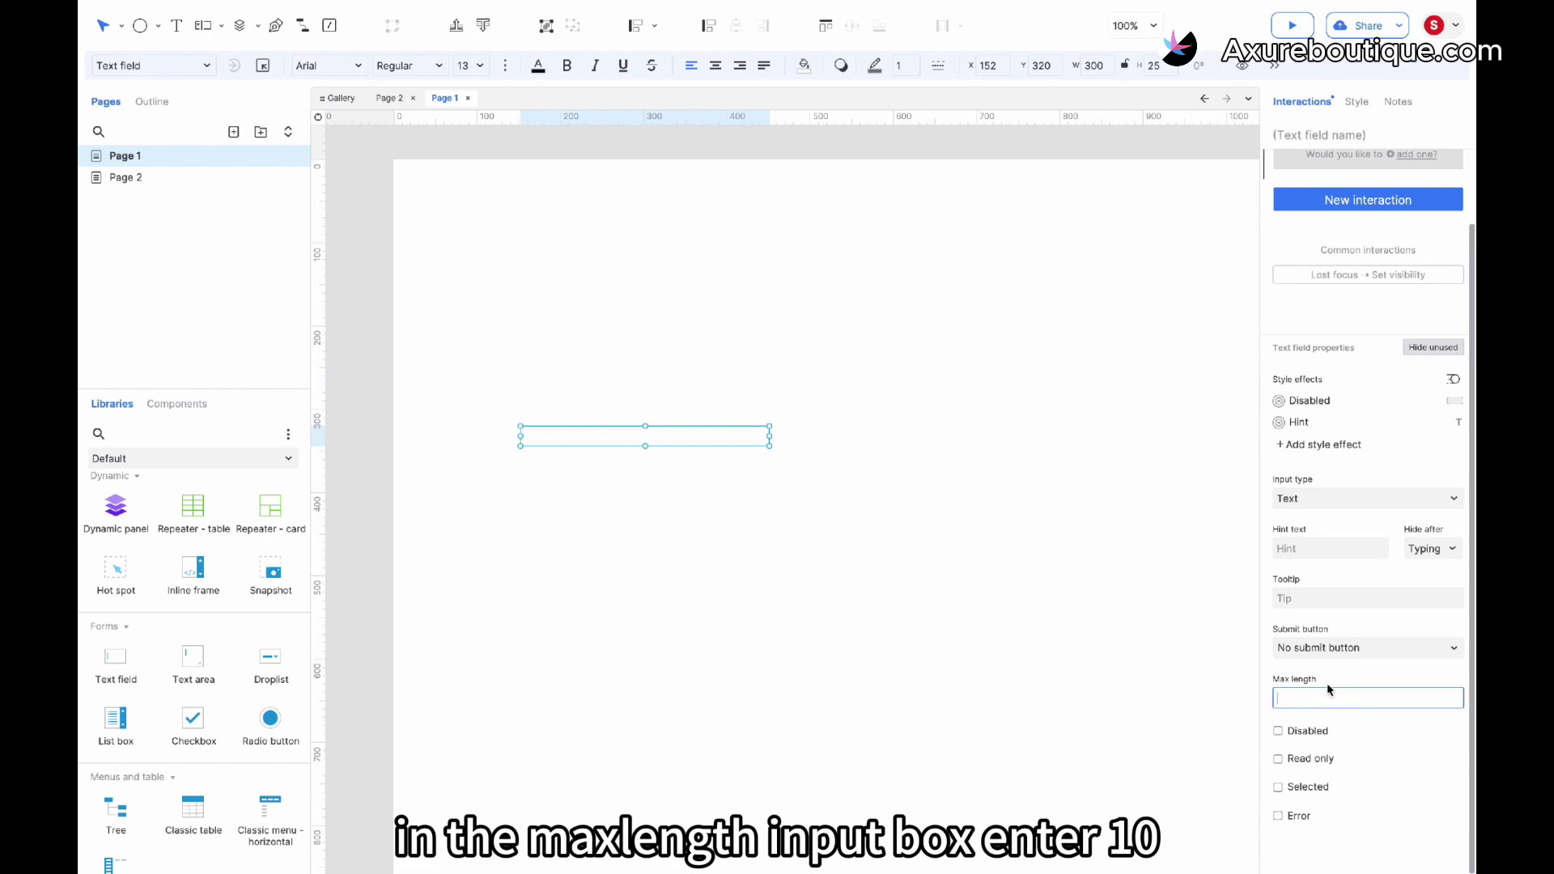
text(10)
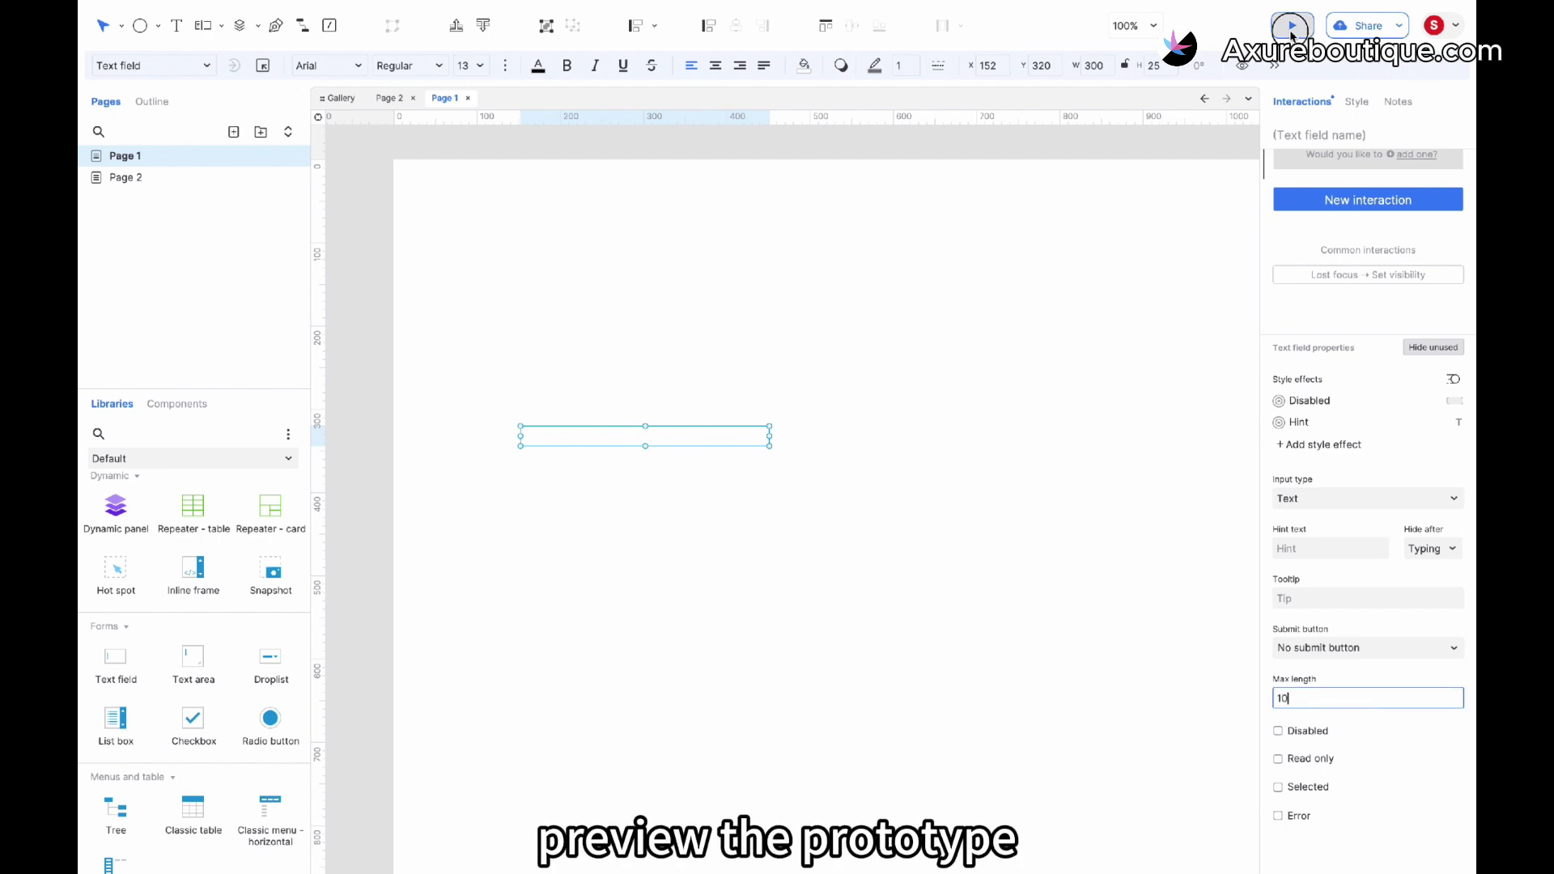
click(1292, 28)
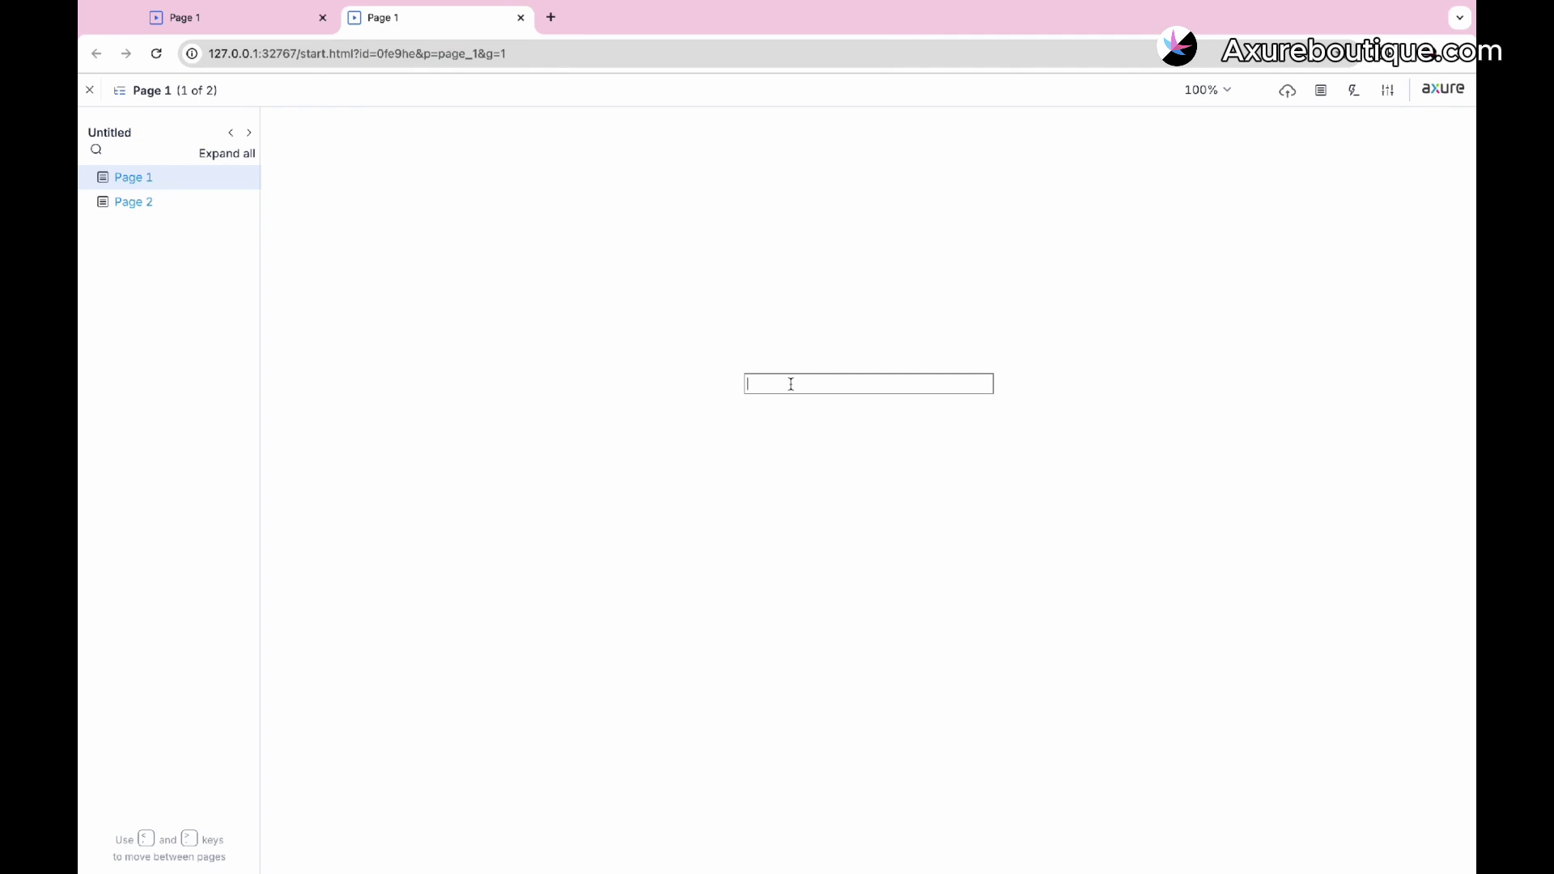
text(1234567889)
click(520, 17)
key(super+Tab)
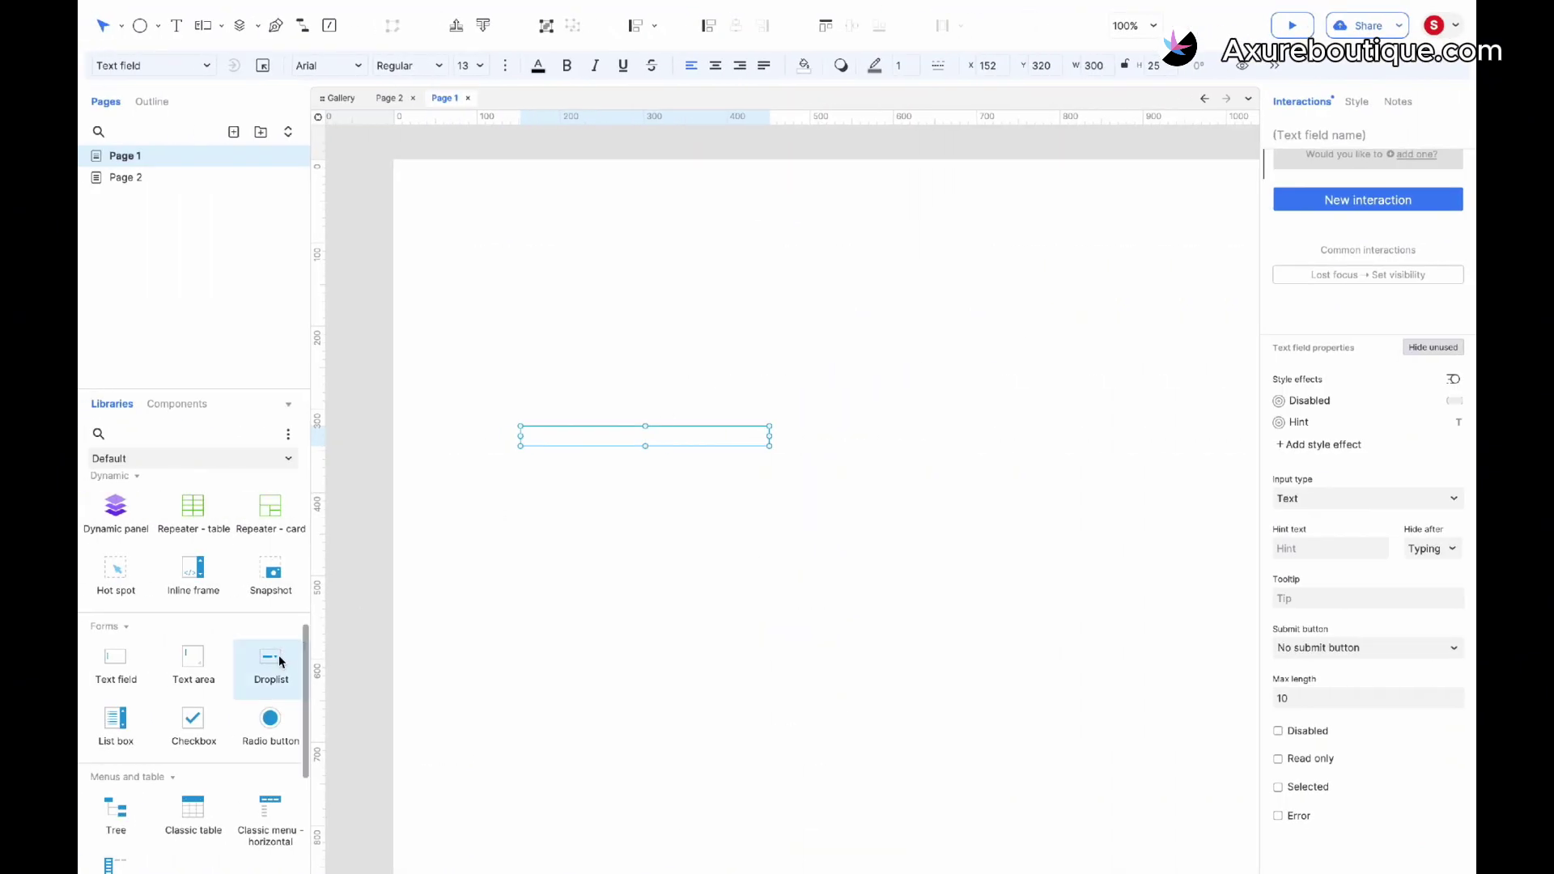
Replace the text field with a Text area at X 220, Y 50, sized 300 × 170
drag(193, 660, 519, 479)
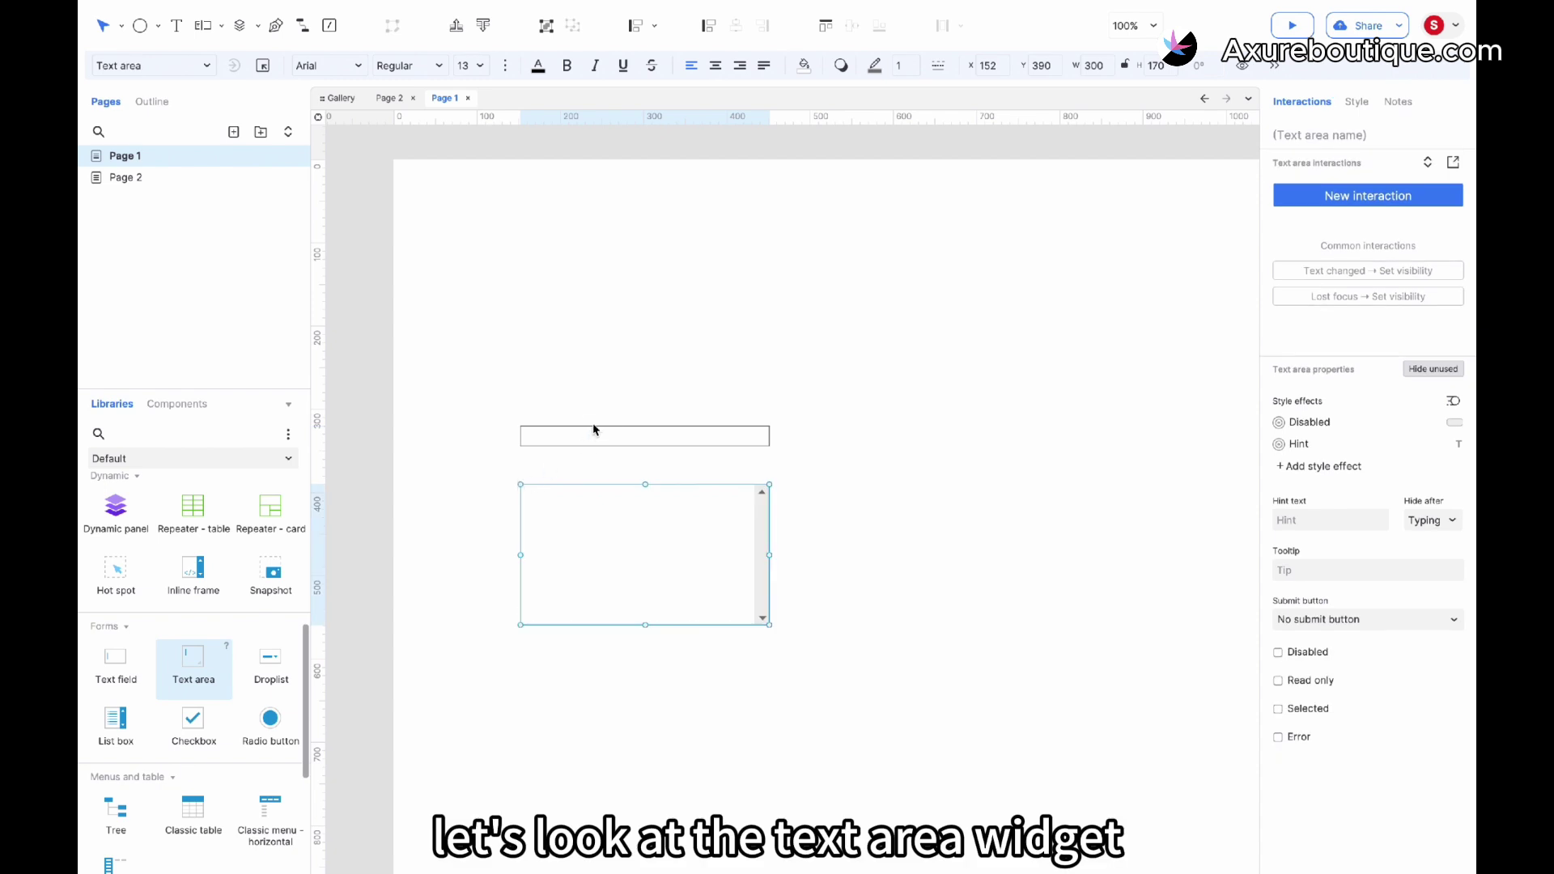
click(590, 430)
key(Delete)
drag(687, 406, 704, 277)
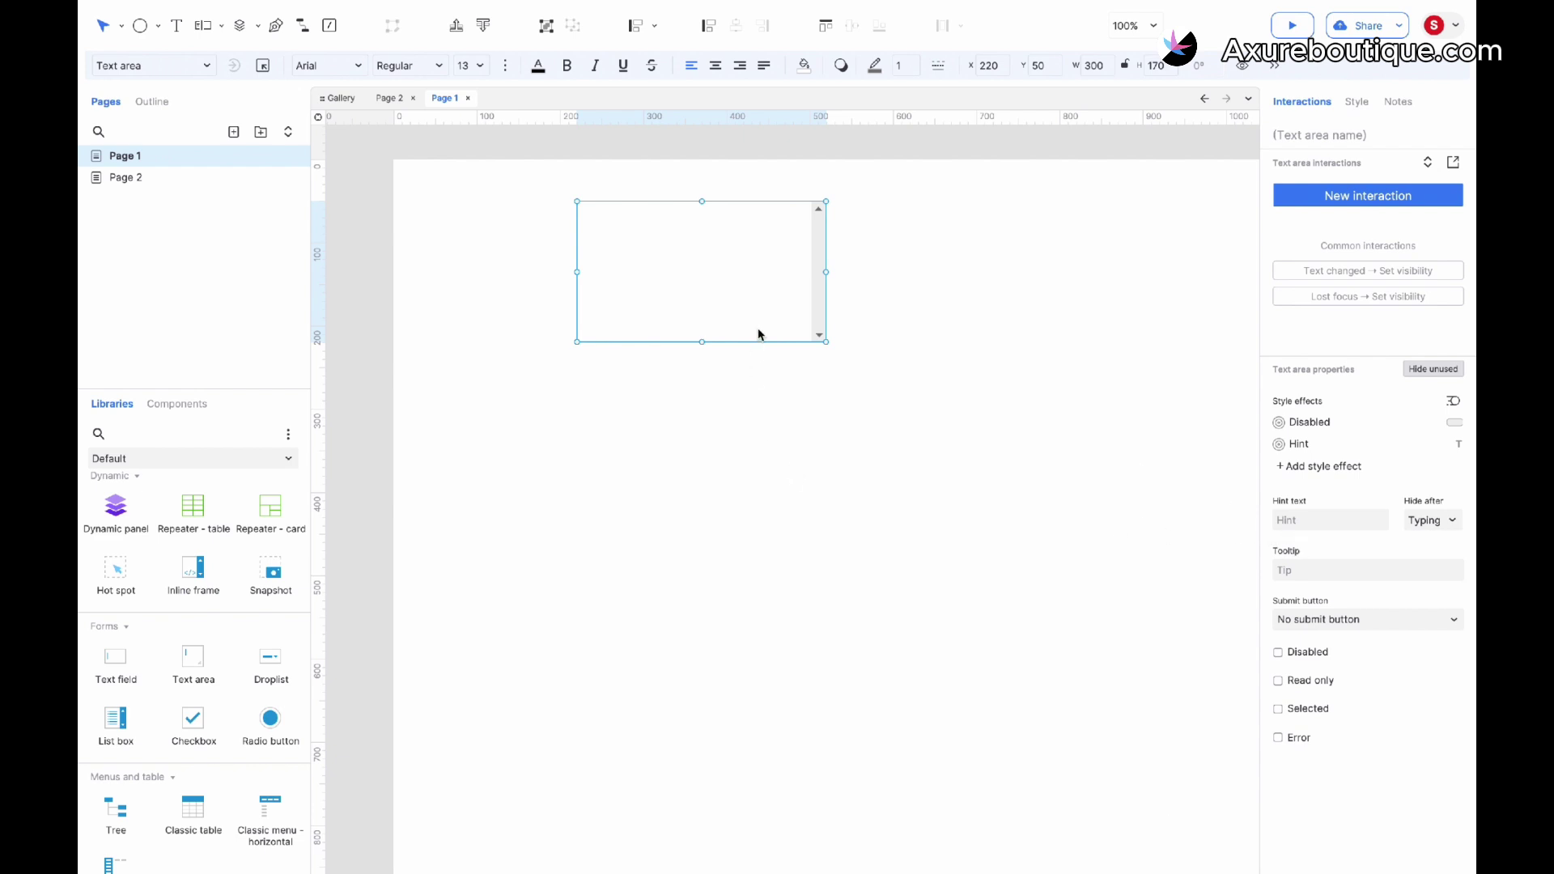
Add a Text changed event to the text area, leaving it without an action
click(1290, 197)
click(1294, 240)
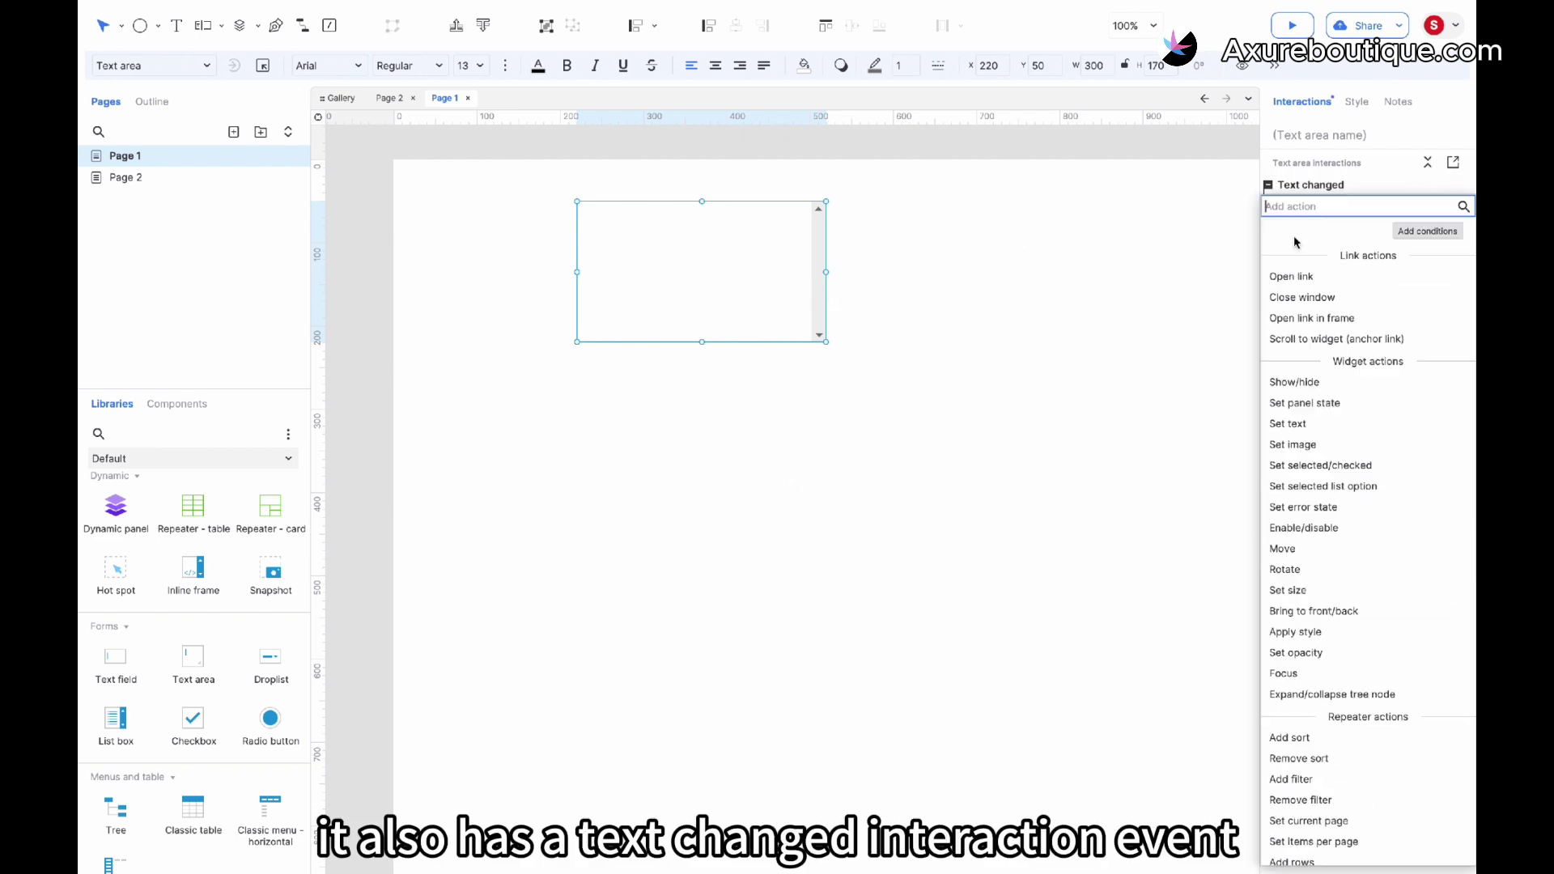
click(630, 512)
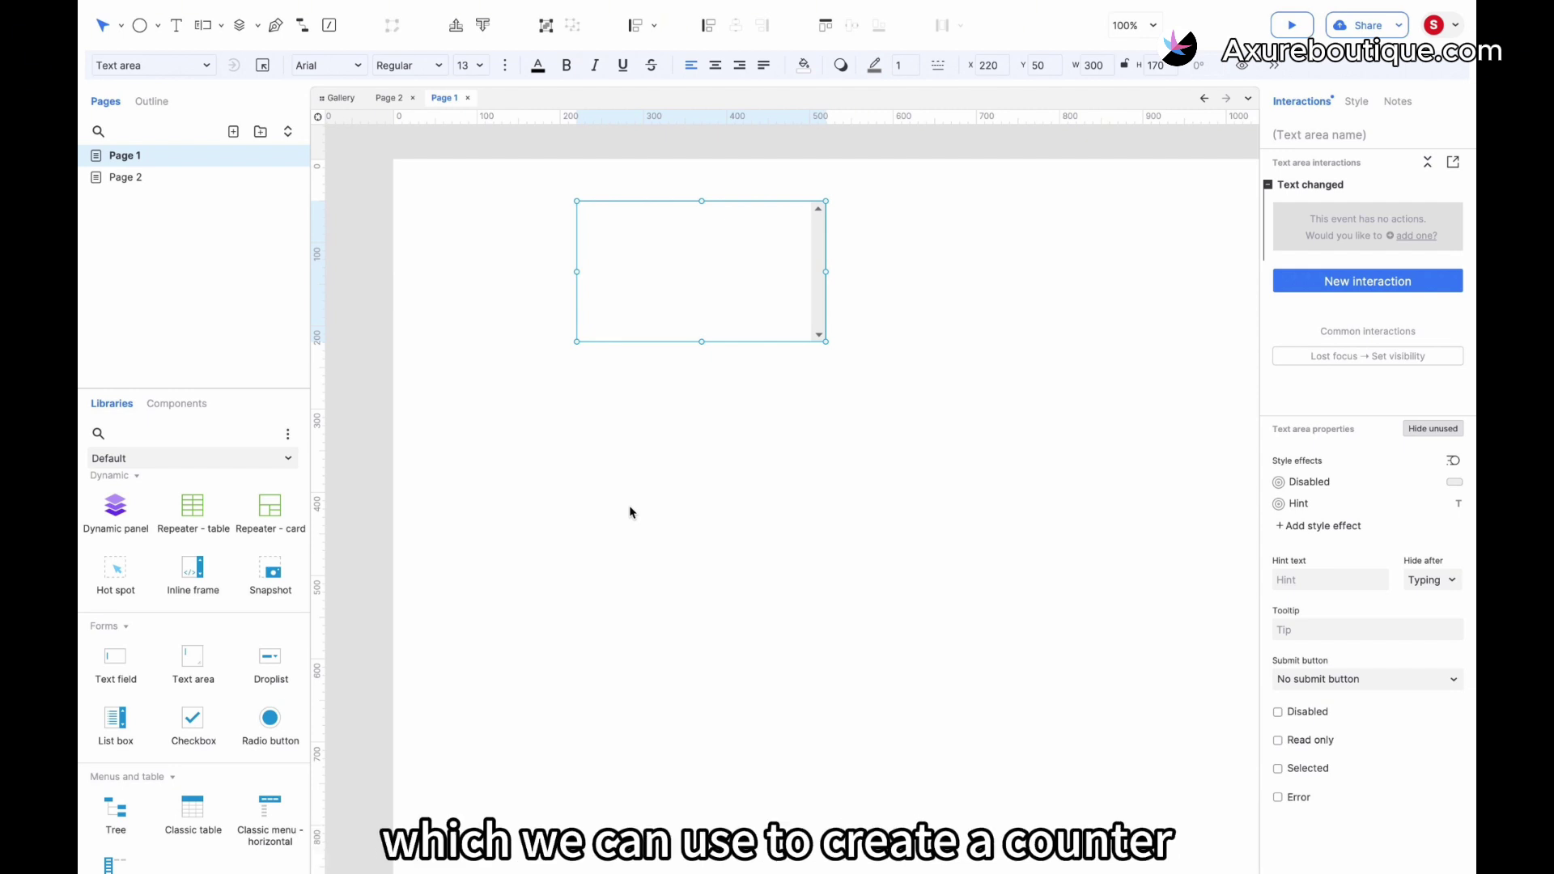
Replace the text area with a Droplist at X 228, Y 160 containing List item1, List item2 and List item3
key(Delete)
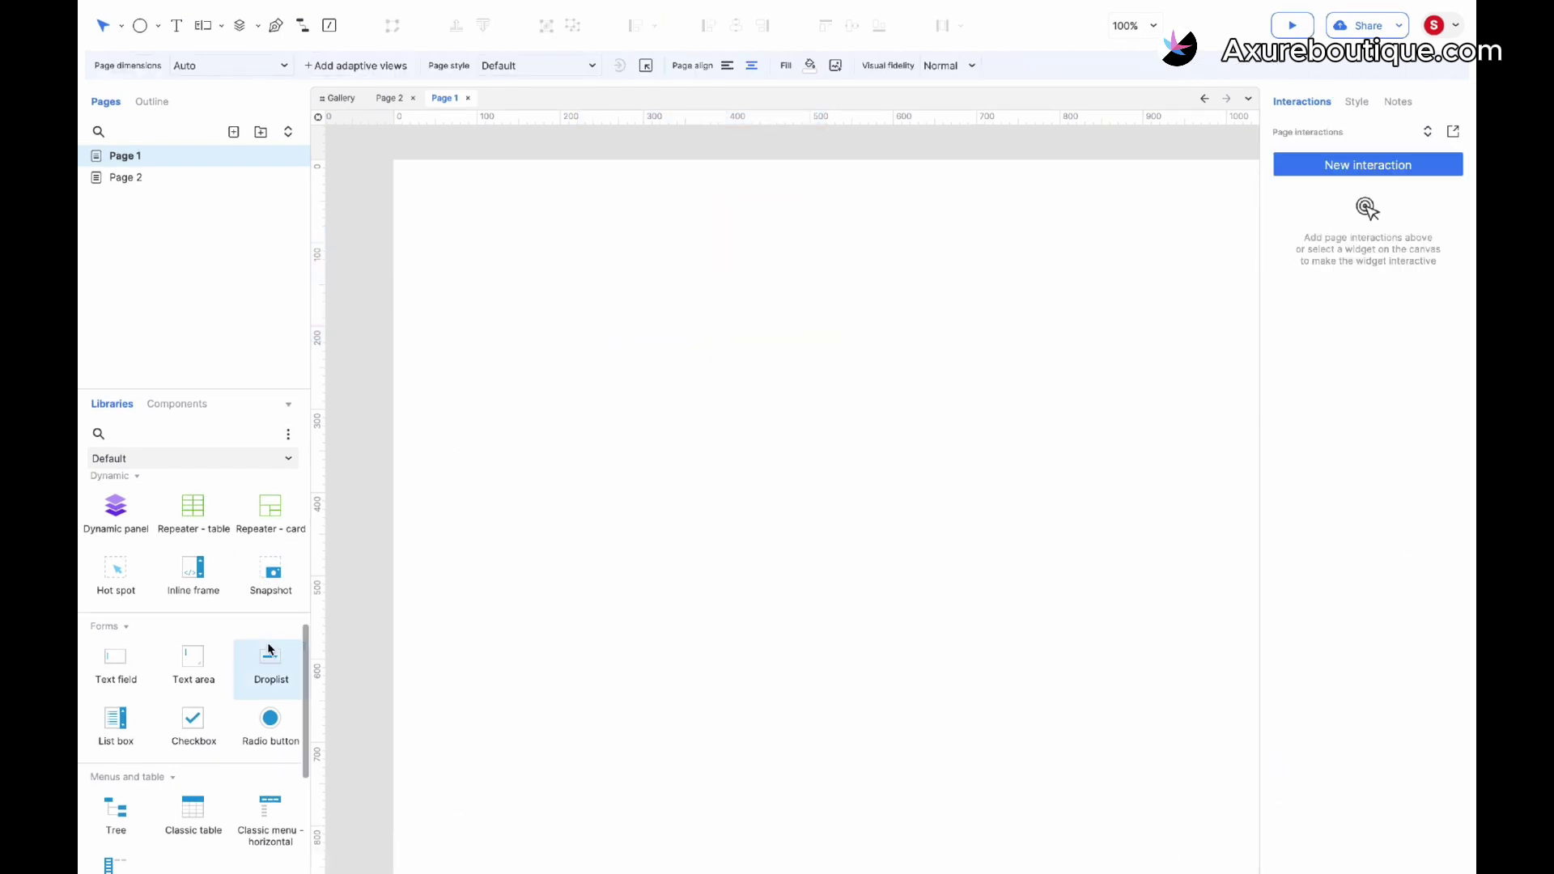
drag(269, 649, 651, 304)
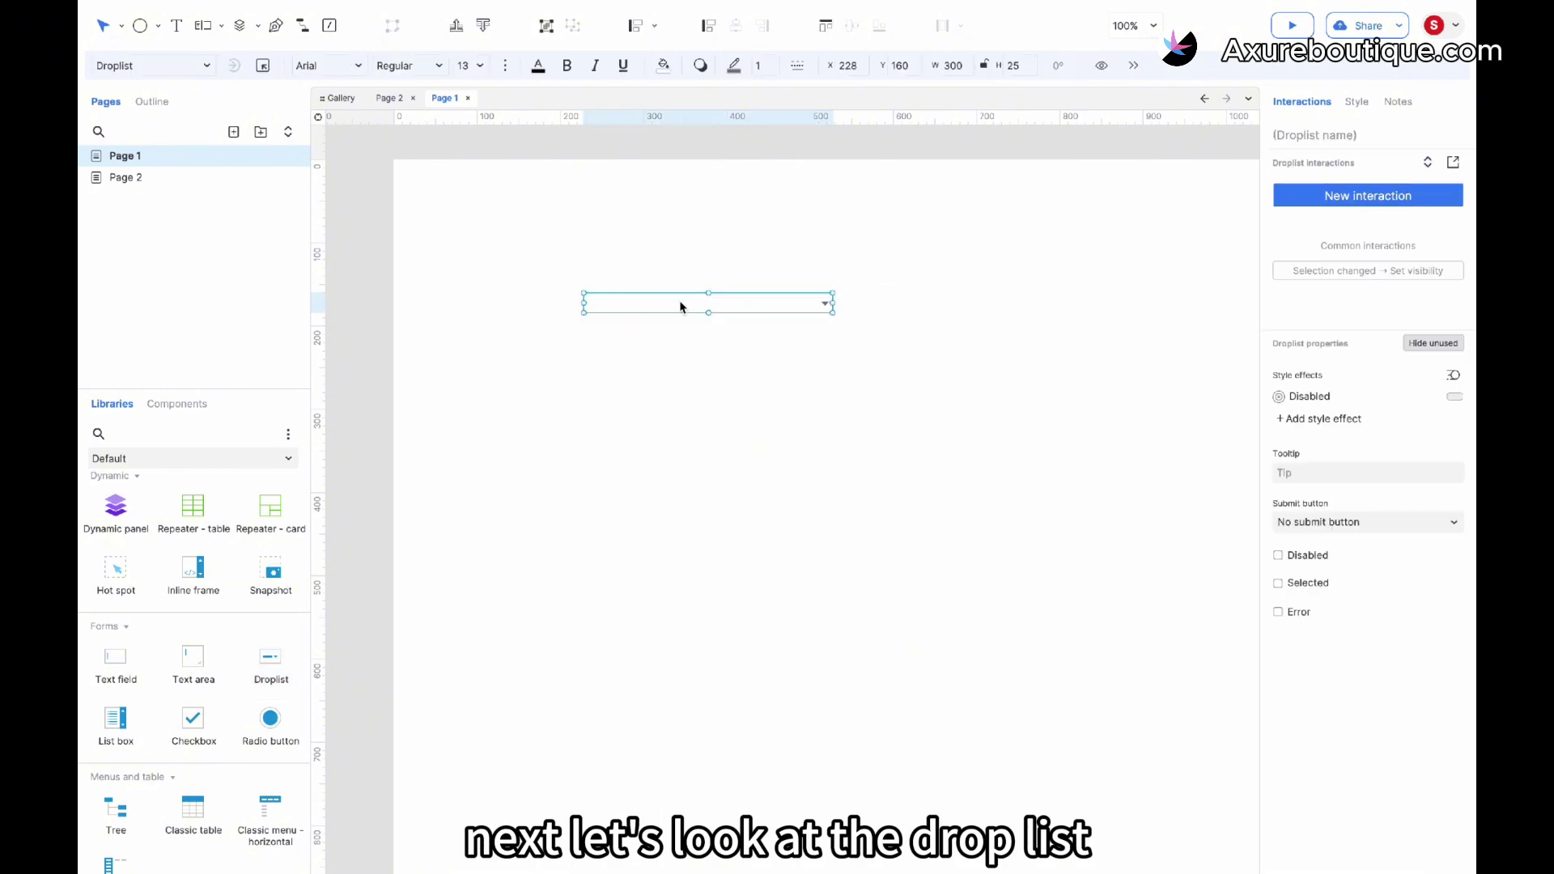
double_click(680, 306)
click(802, 365)
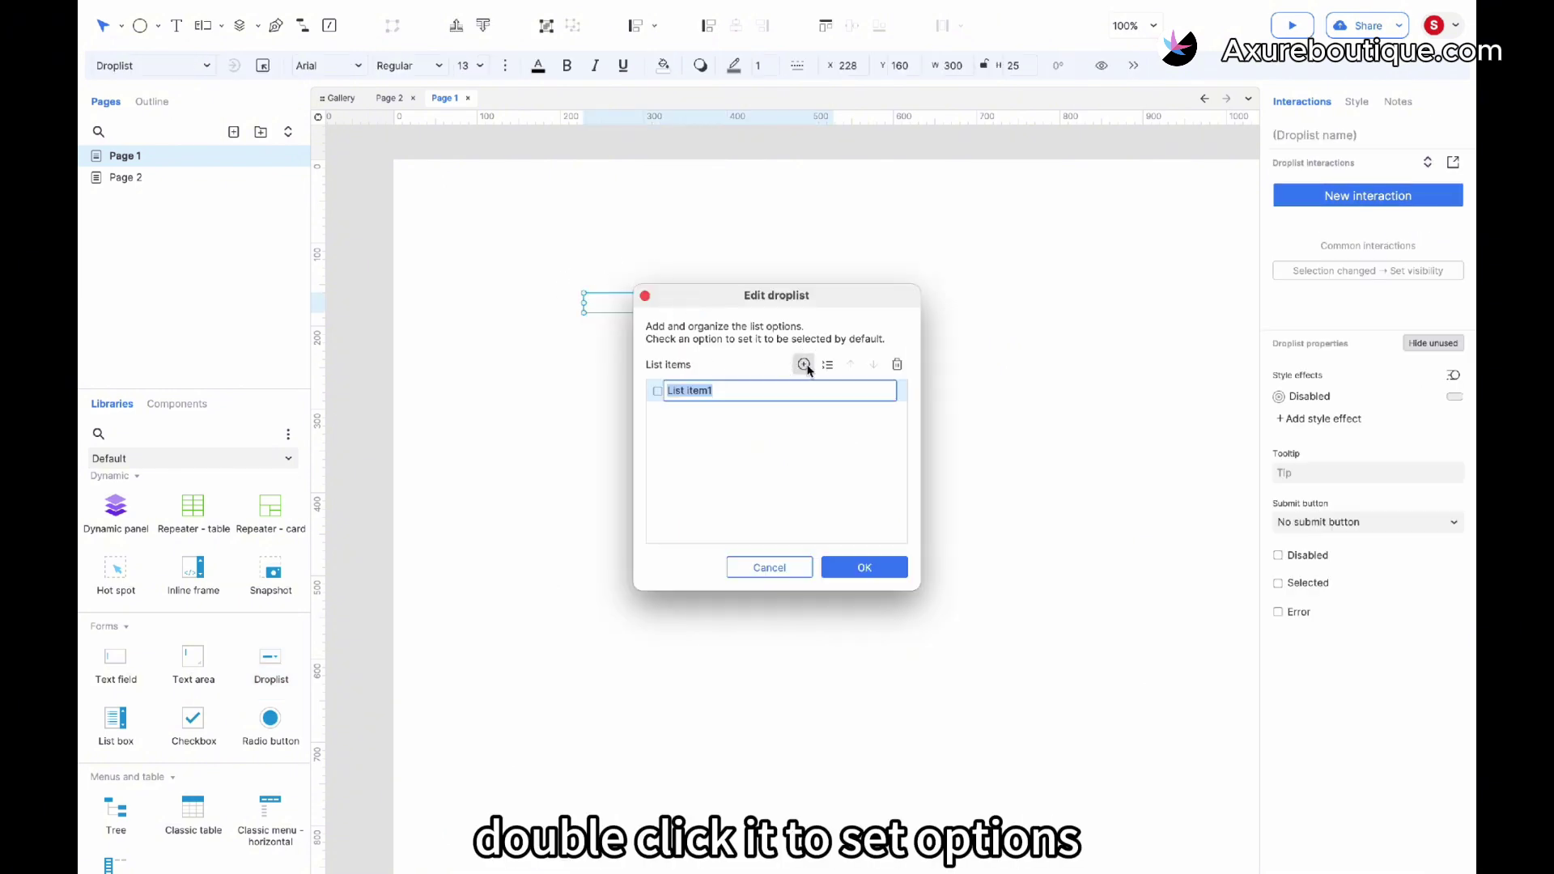
click(803, 366)
click(804, 365)
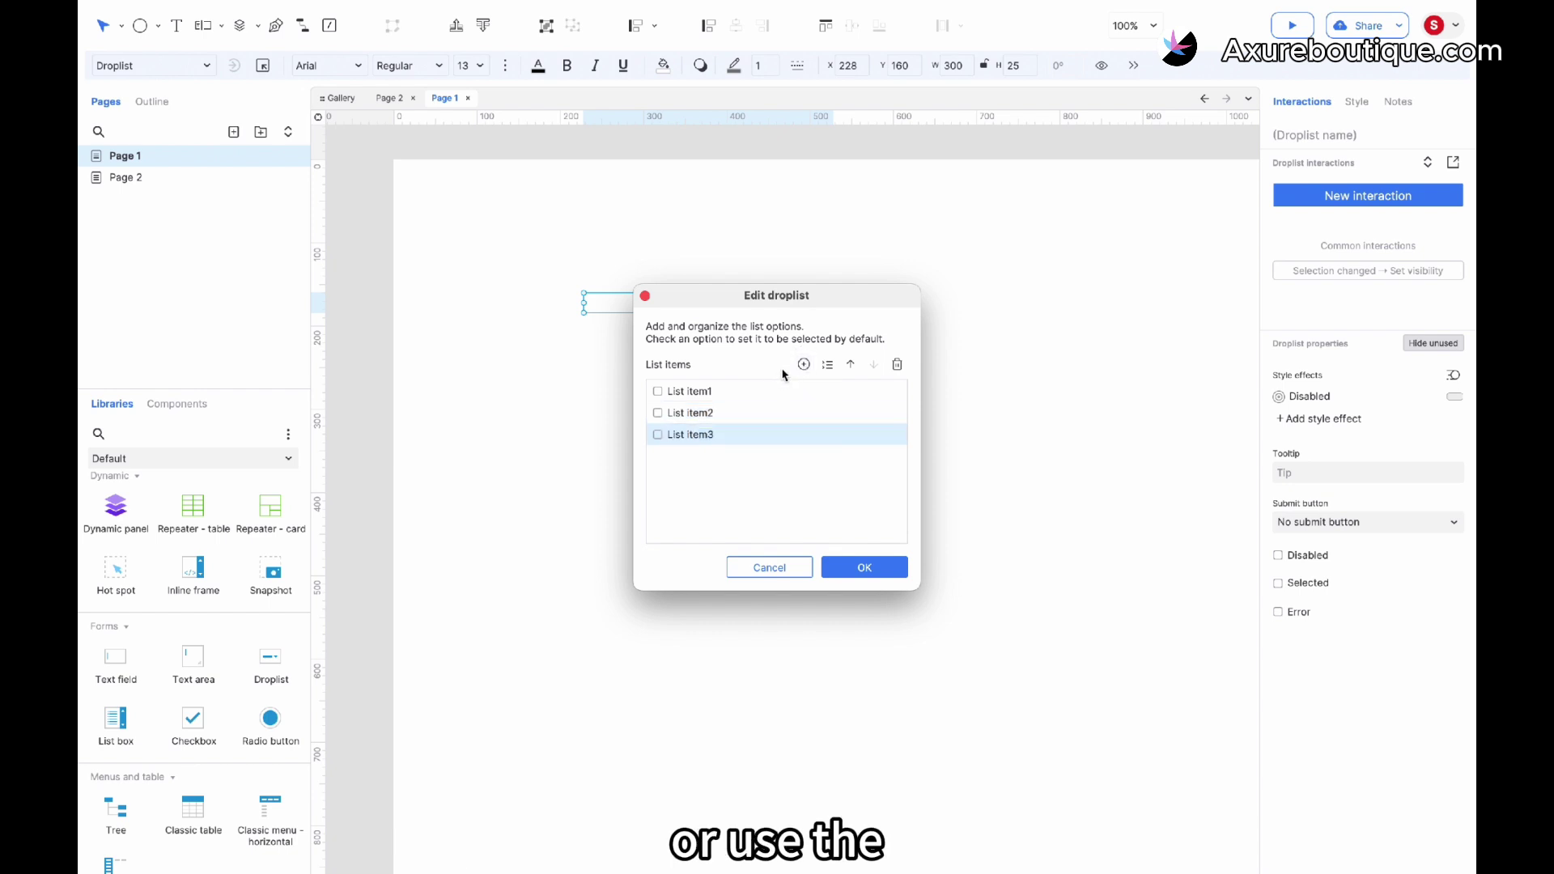
click(827, 365)
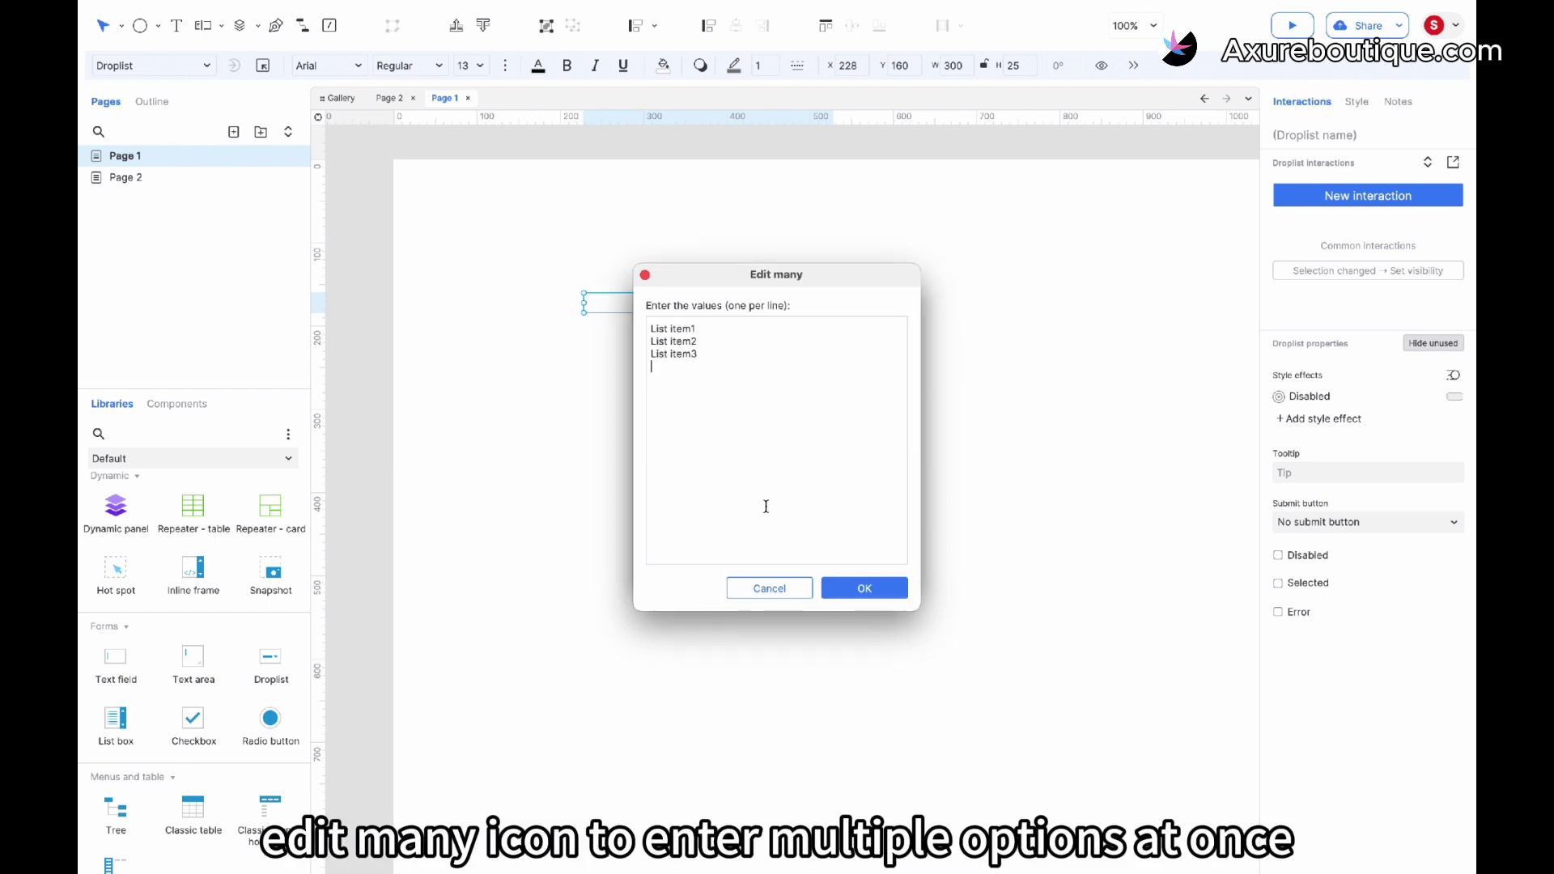
click(781, 588)
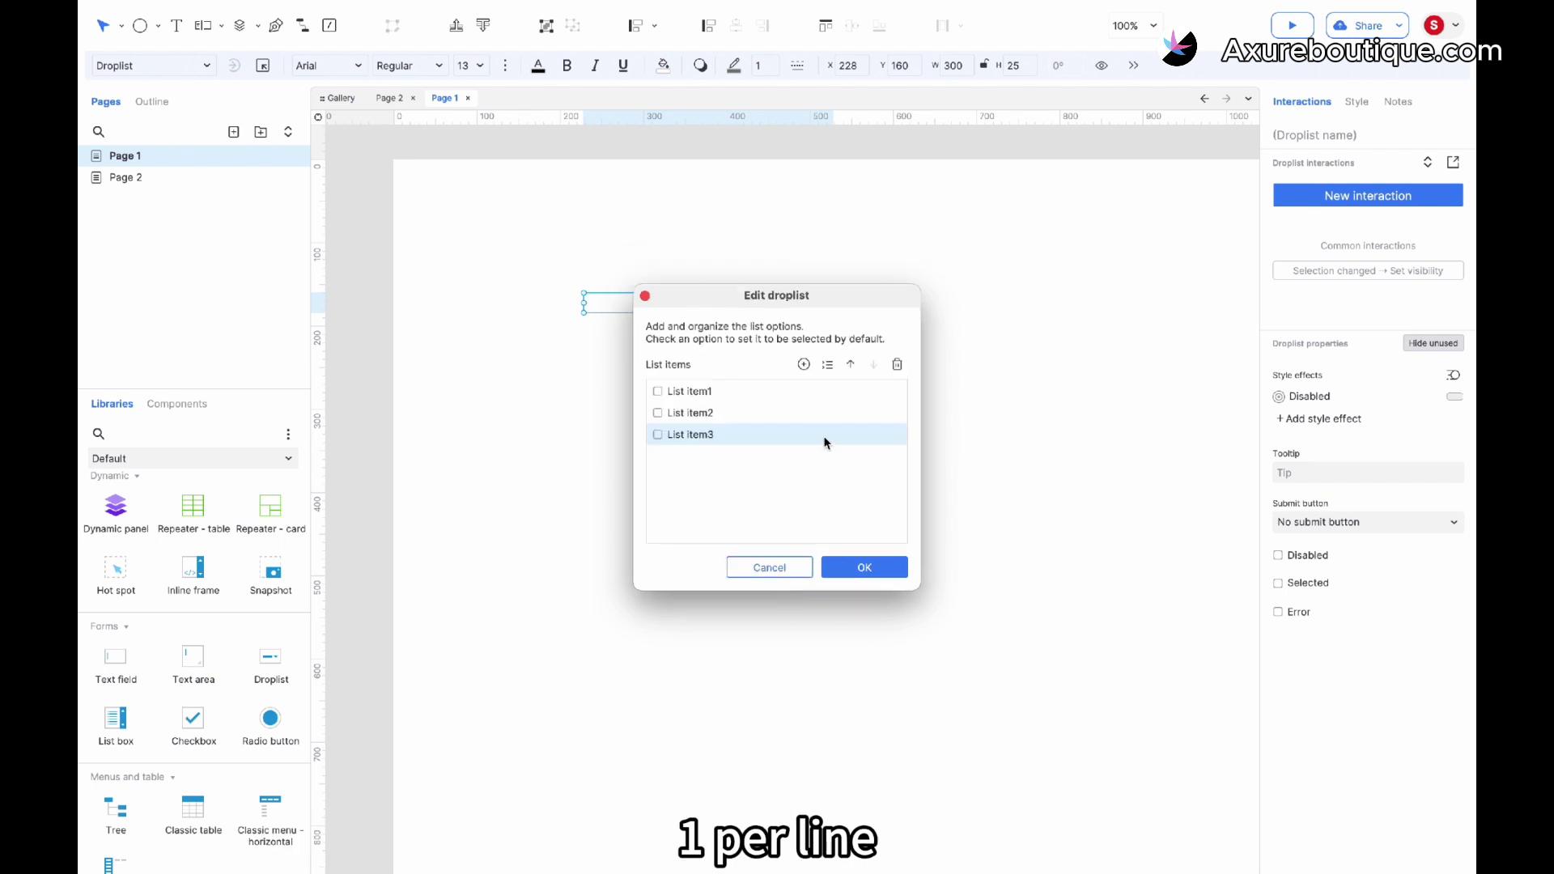
click(860, 571)
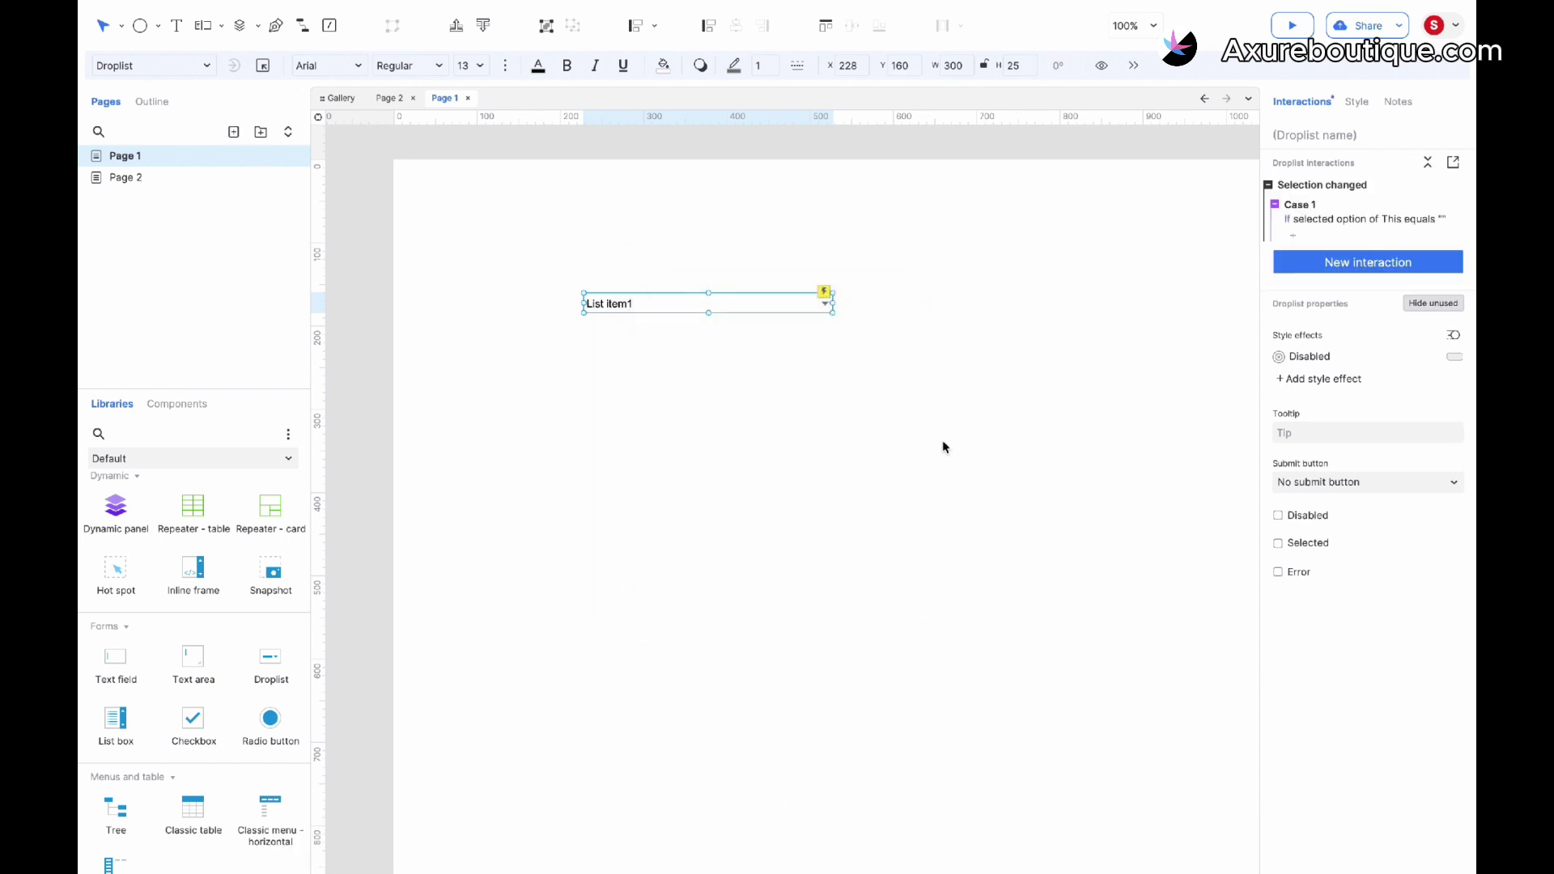
Add a Selection changed event to the droplist with a case requiring the selected option of This to equal List item1
click(943, 434)
click(817, 306)
click(1303, 199)
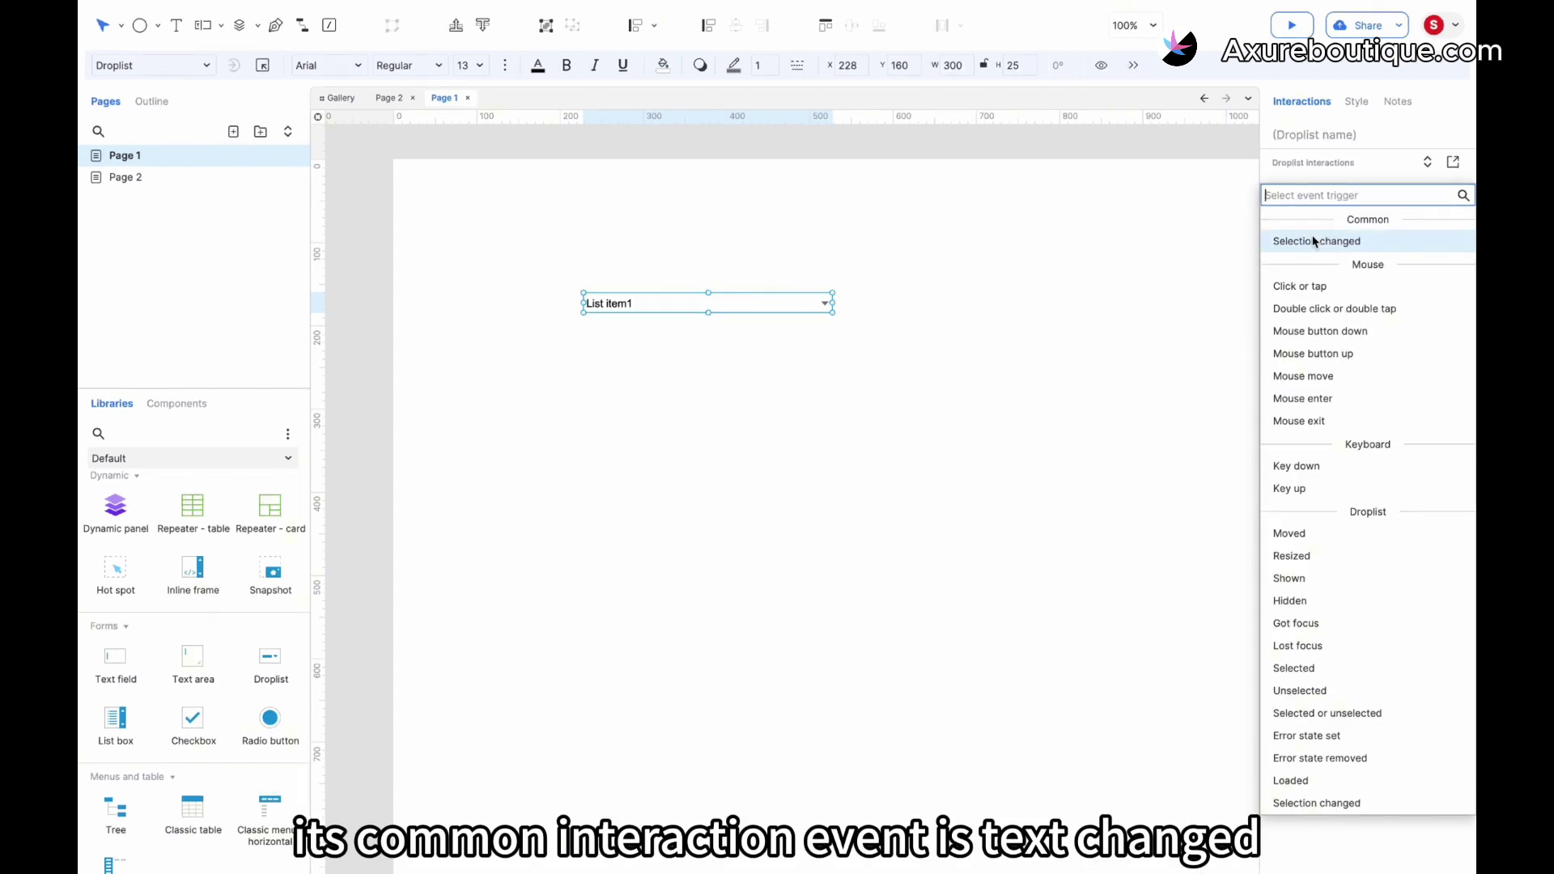
click(1314, 242)
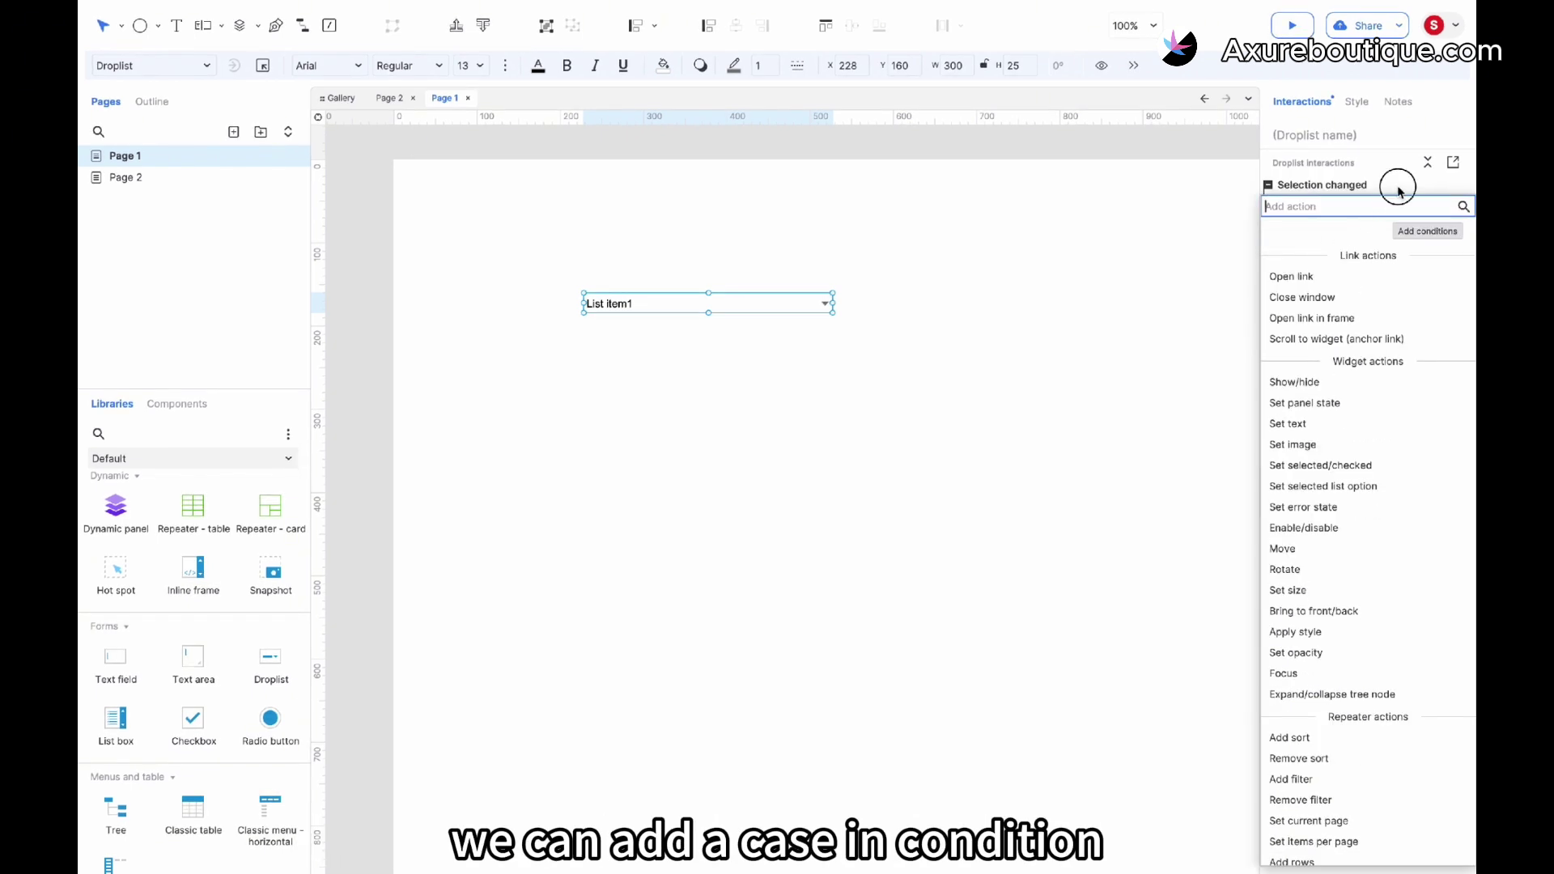
click(1431, 207)
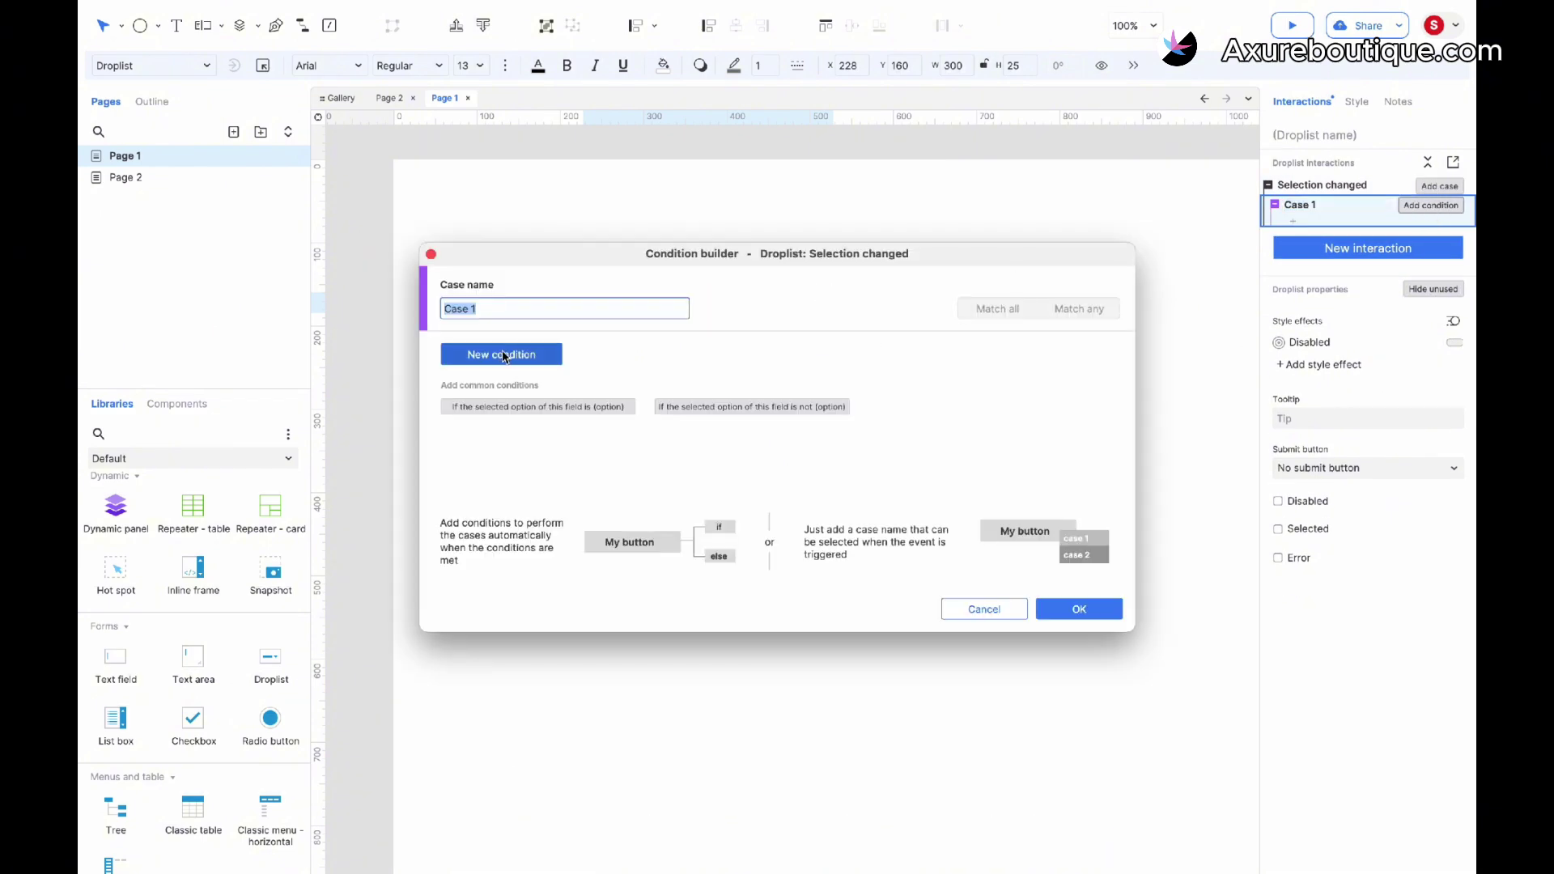
click(506, 353)
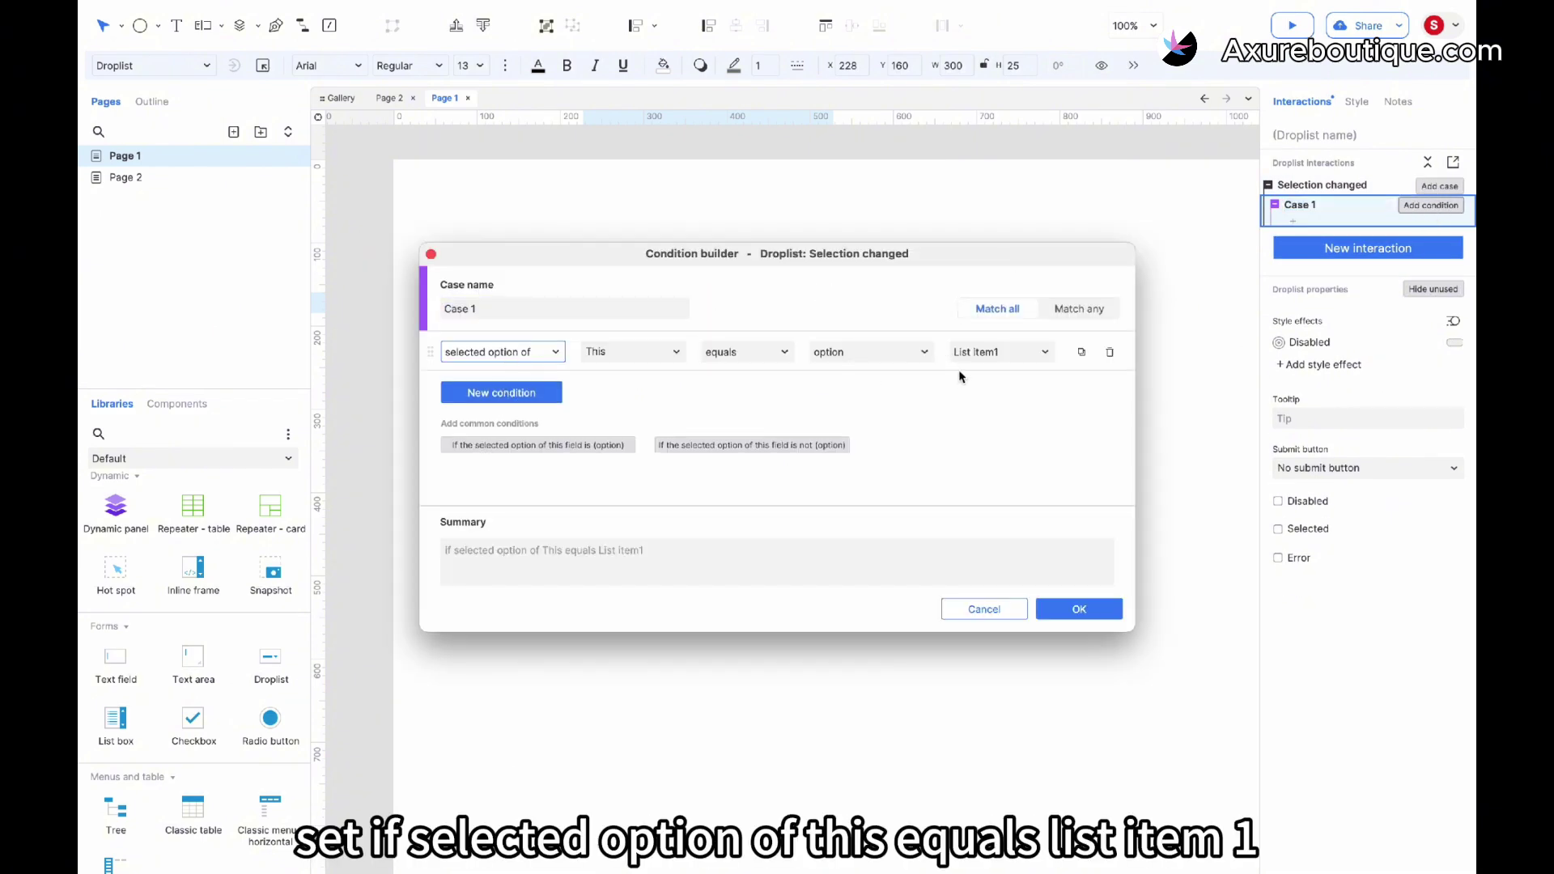
click(1069, 611)
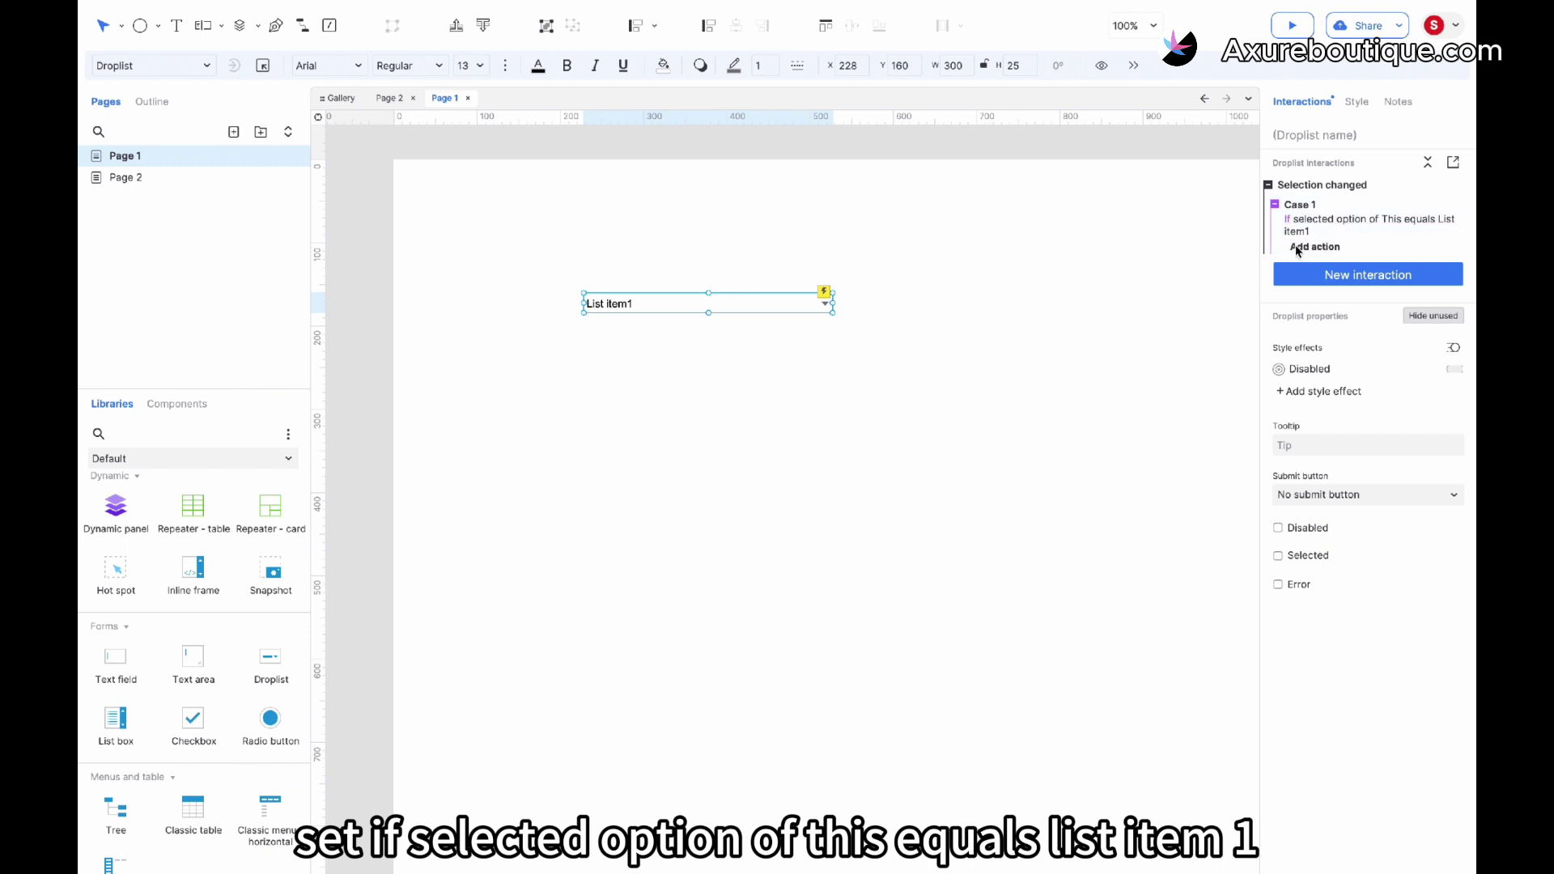
Duplicate the List item1 case and set the copy's condition to the selected option of This equals List item2
click(1299, 205)
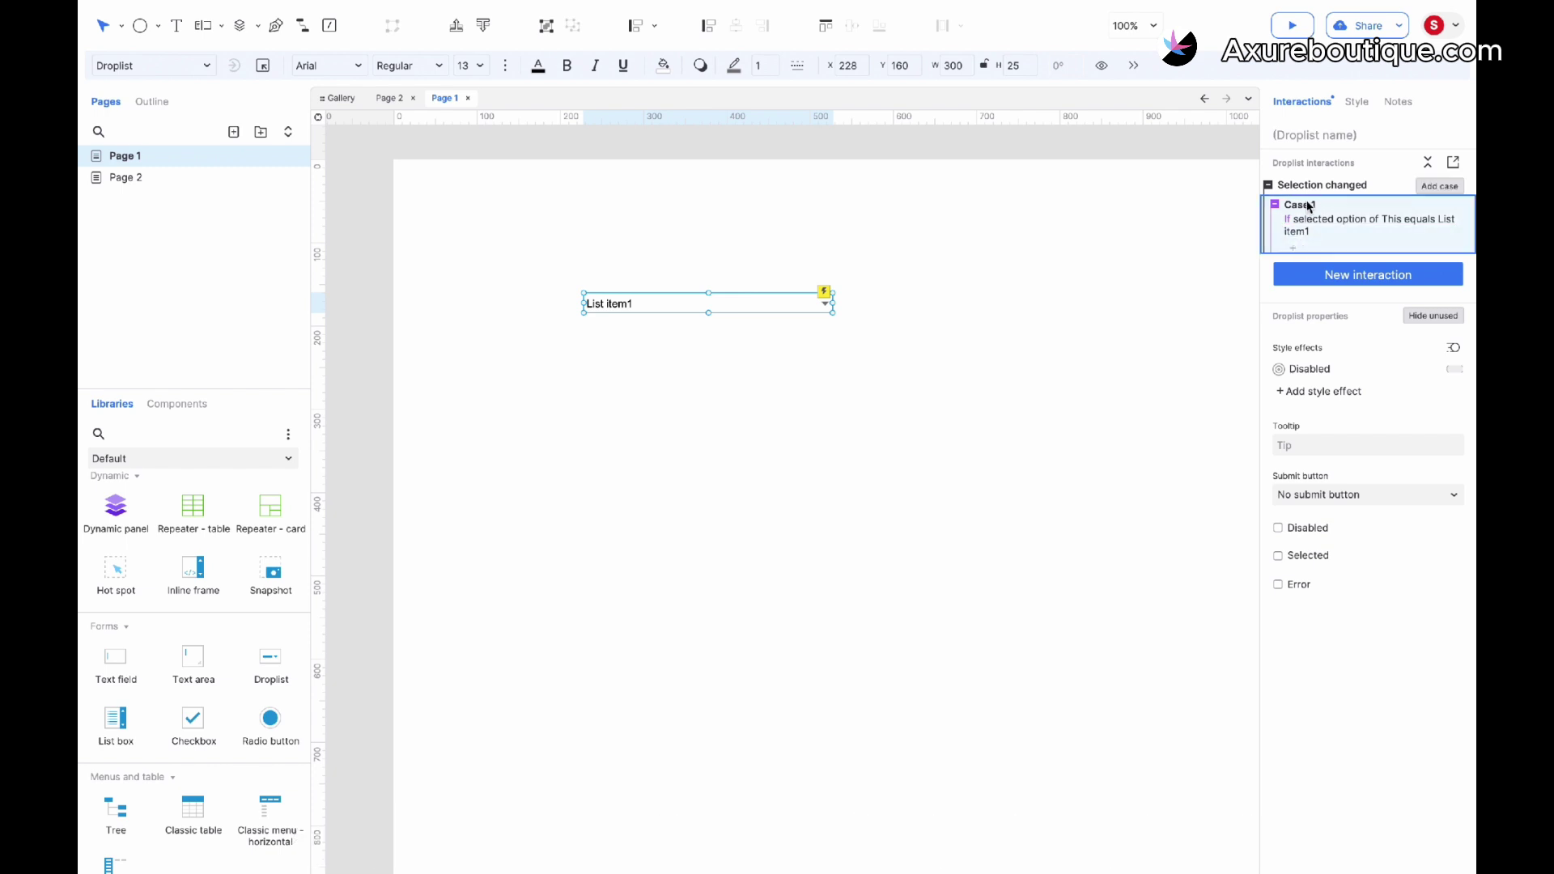
key(ctrl+d)
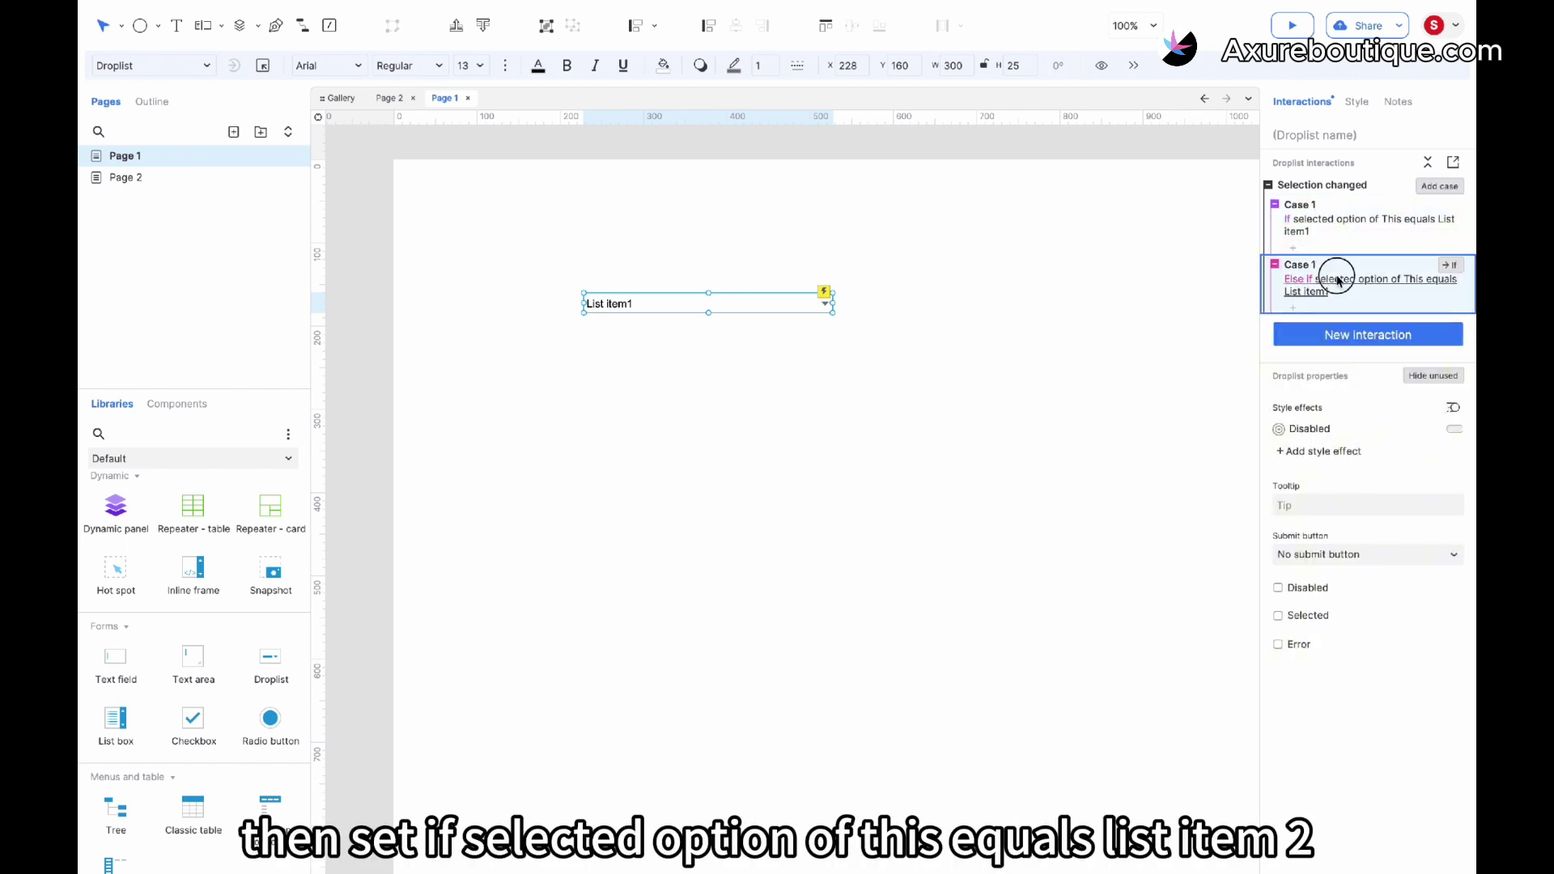
click(1337, 280)
click(1004, 352)
click(994, 402)
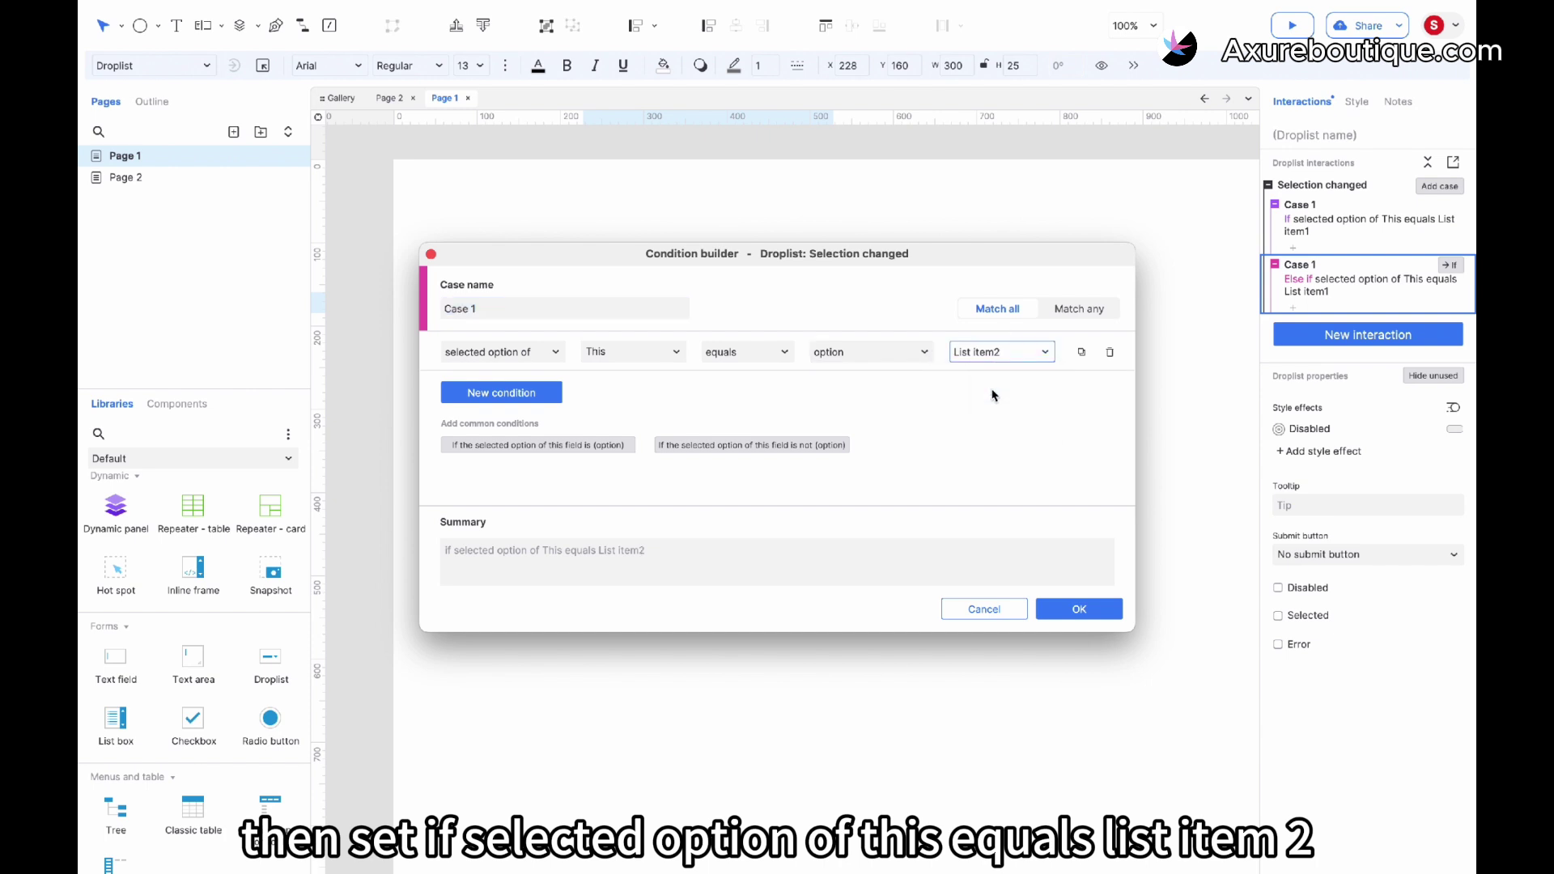
click(1068, 608)
Duplicate the List item2 case and set the new copy's condition to the selected option of This equals List item3
click(1300, 283)
key(ctrl+d)
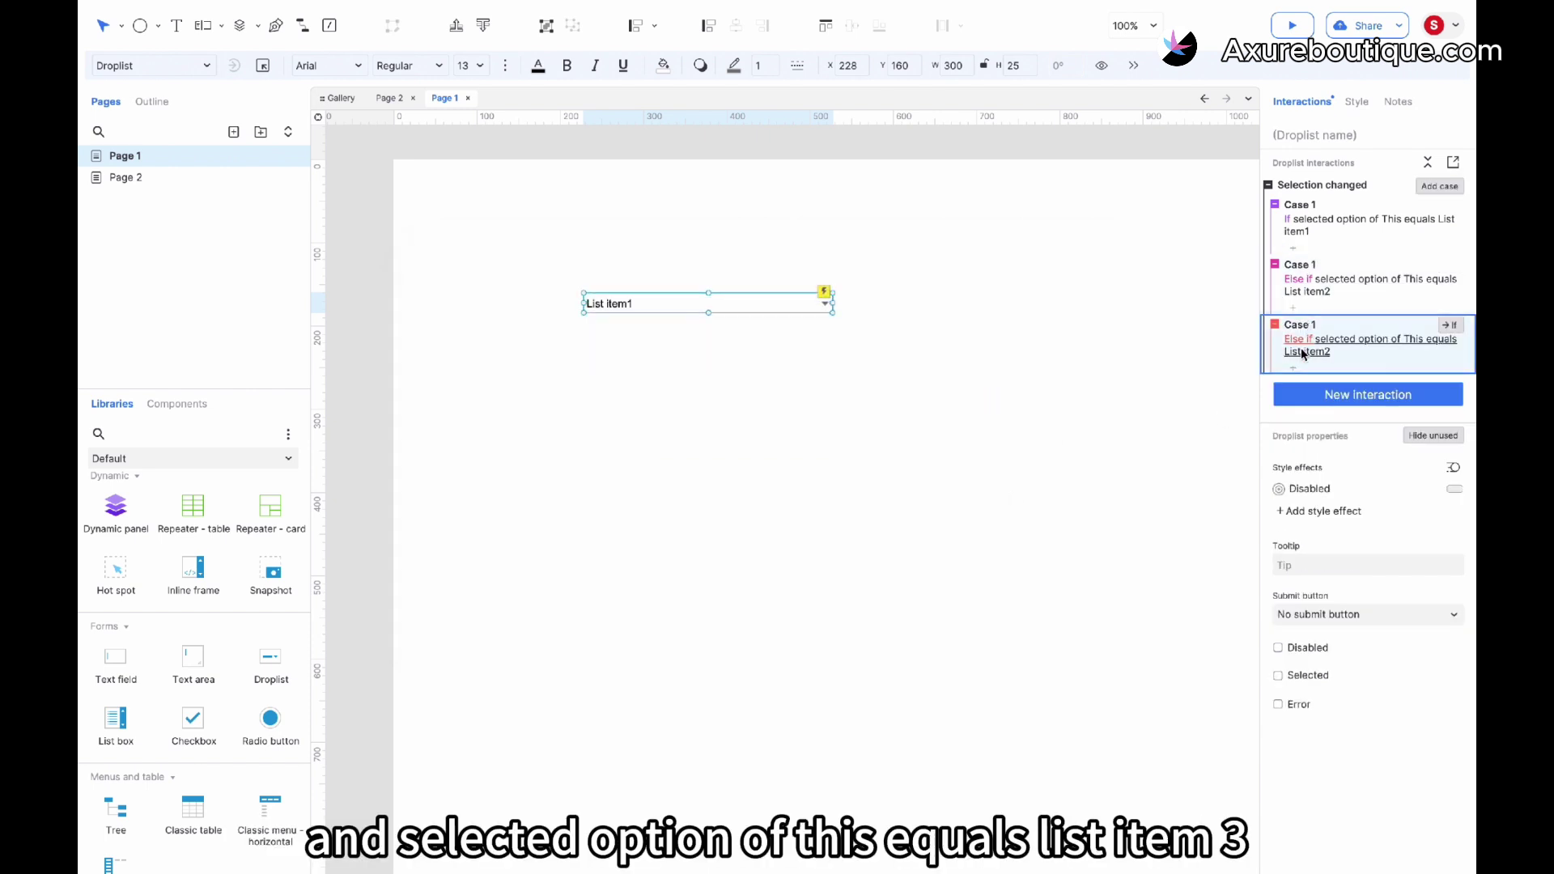
click(1299, 347)
click(1021, 352)
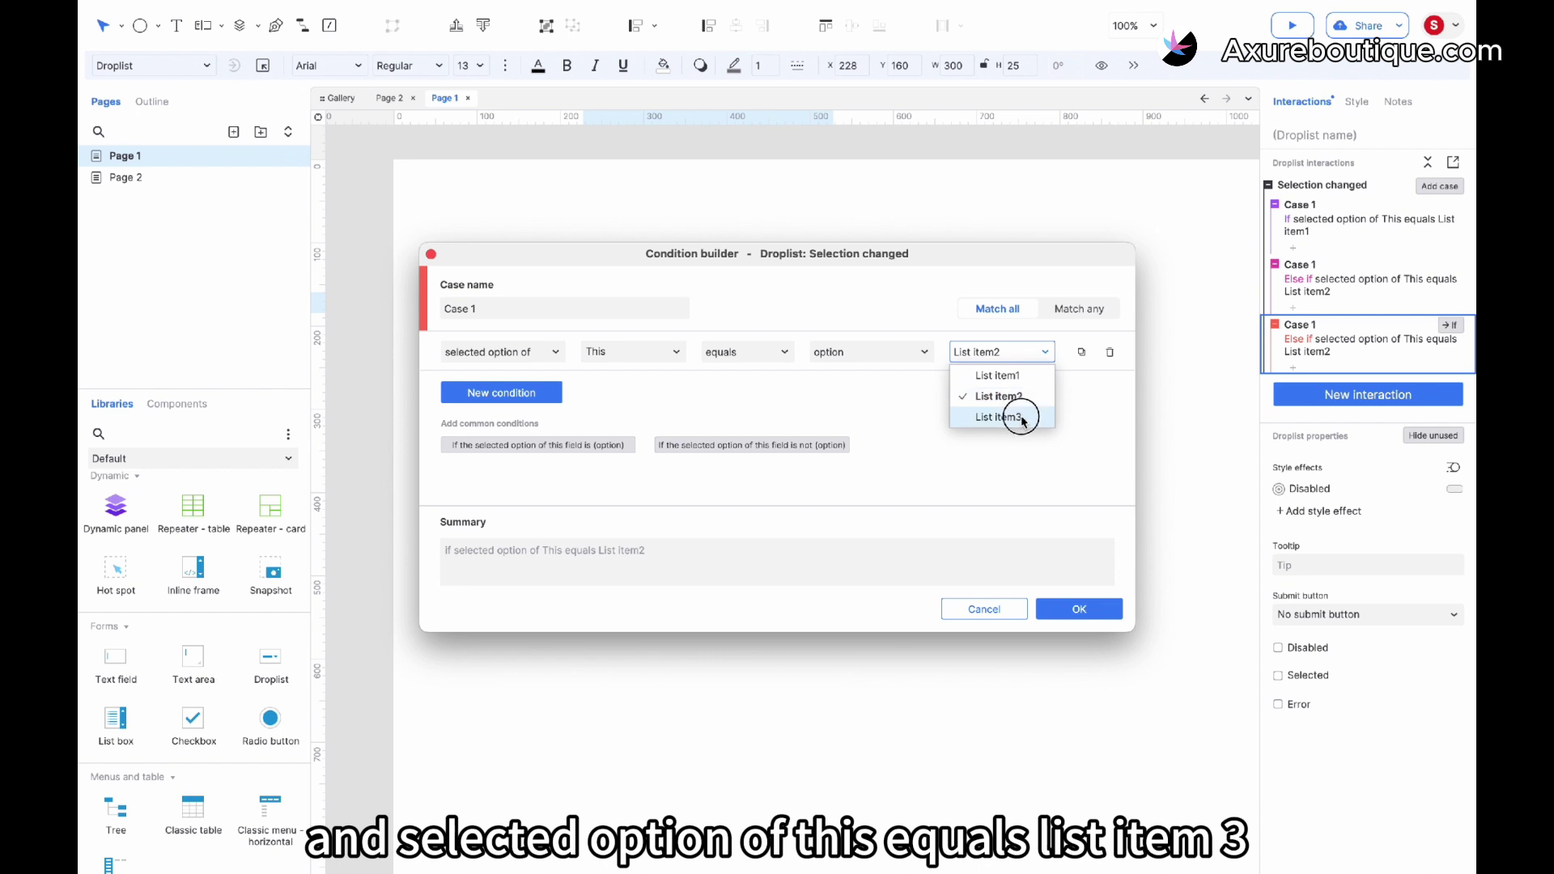
click(997, 419)
click(1076, 608)
click(1061, 586)
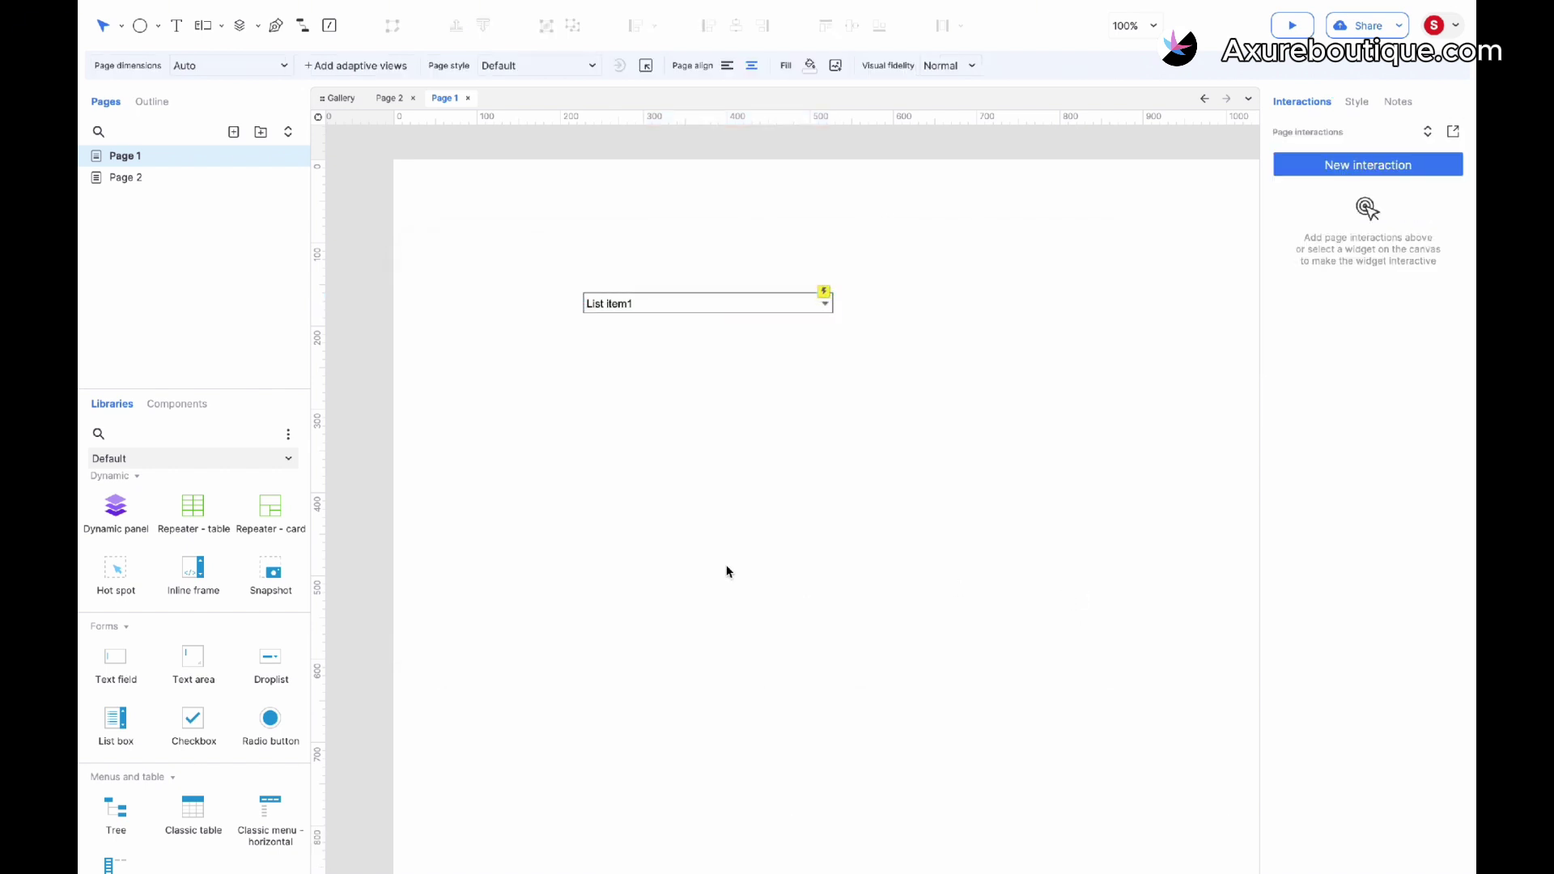
Replace the droplist with a List box at X 160, Y 160 and add List item1, List item2 and List item3
click(746, 314)
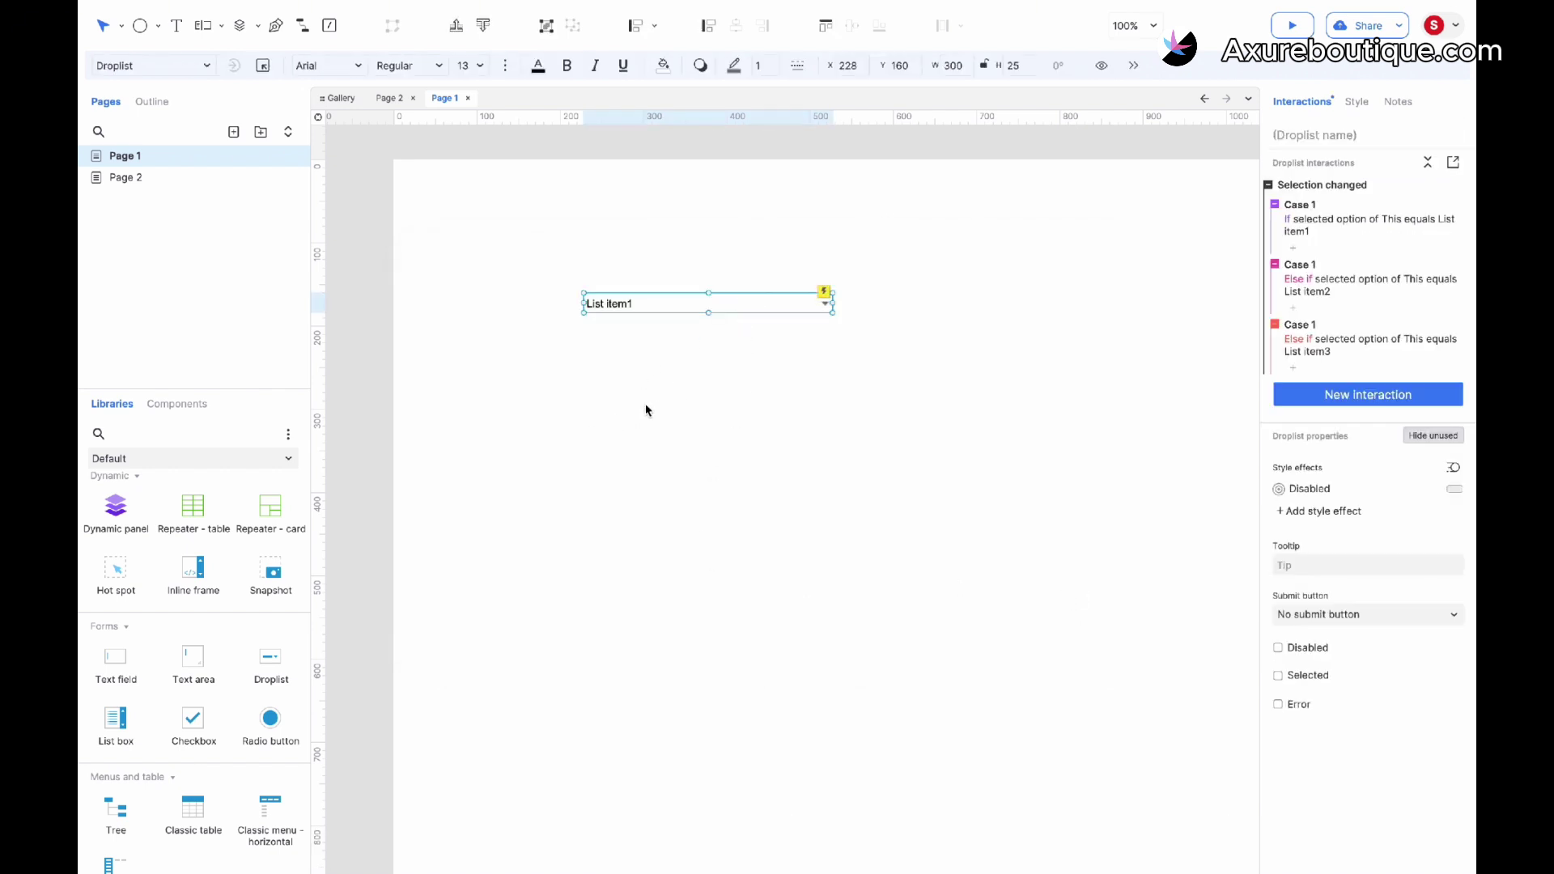
key(Delete)
drag(116, 717, 527, 293)
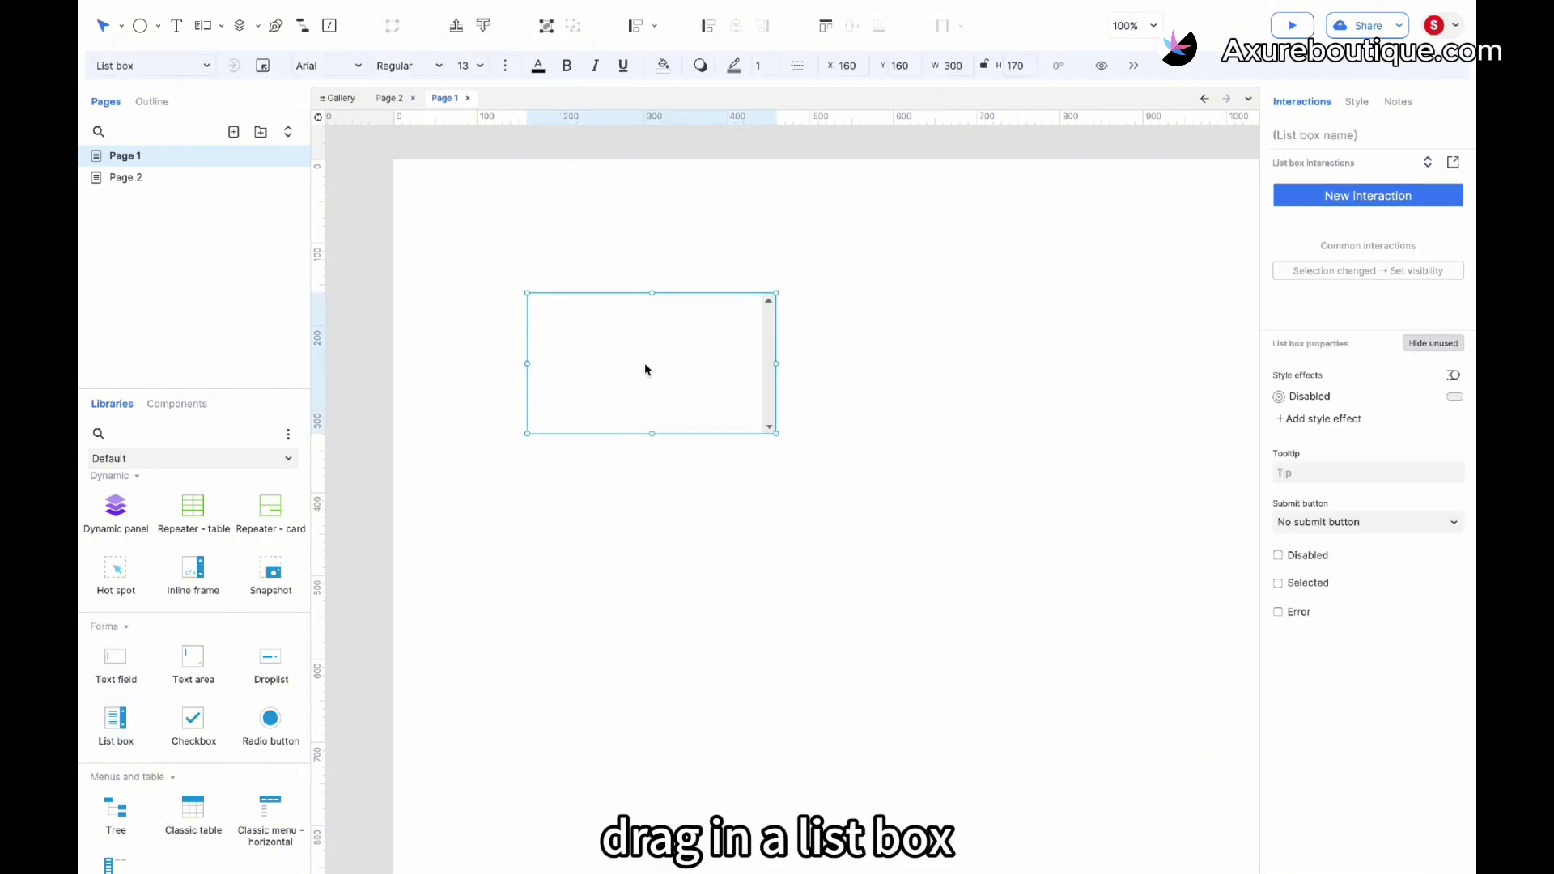
double_click(645, 369)
click(809, 363)
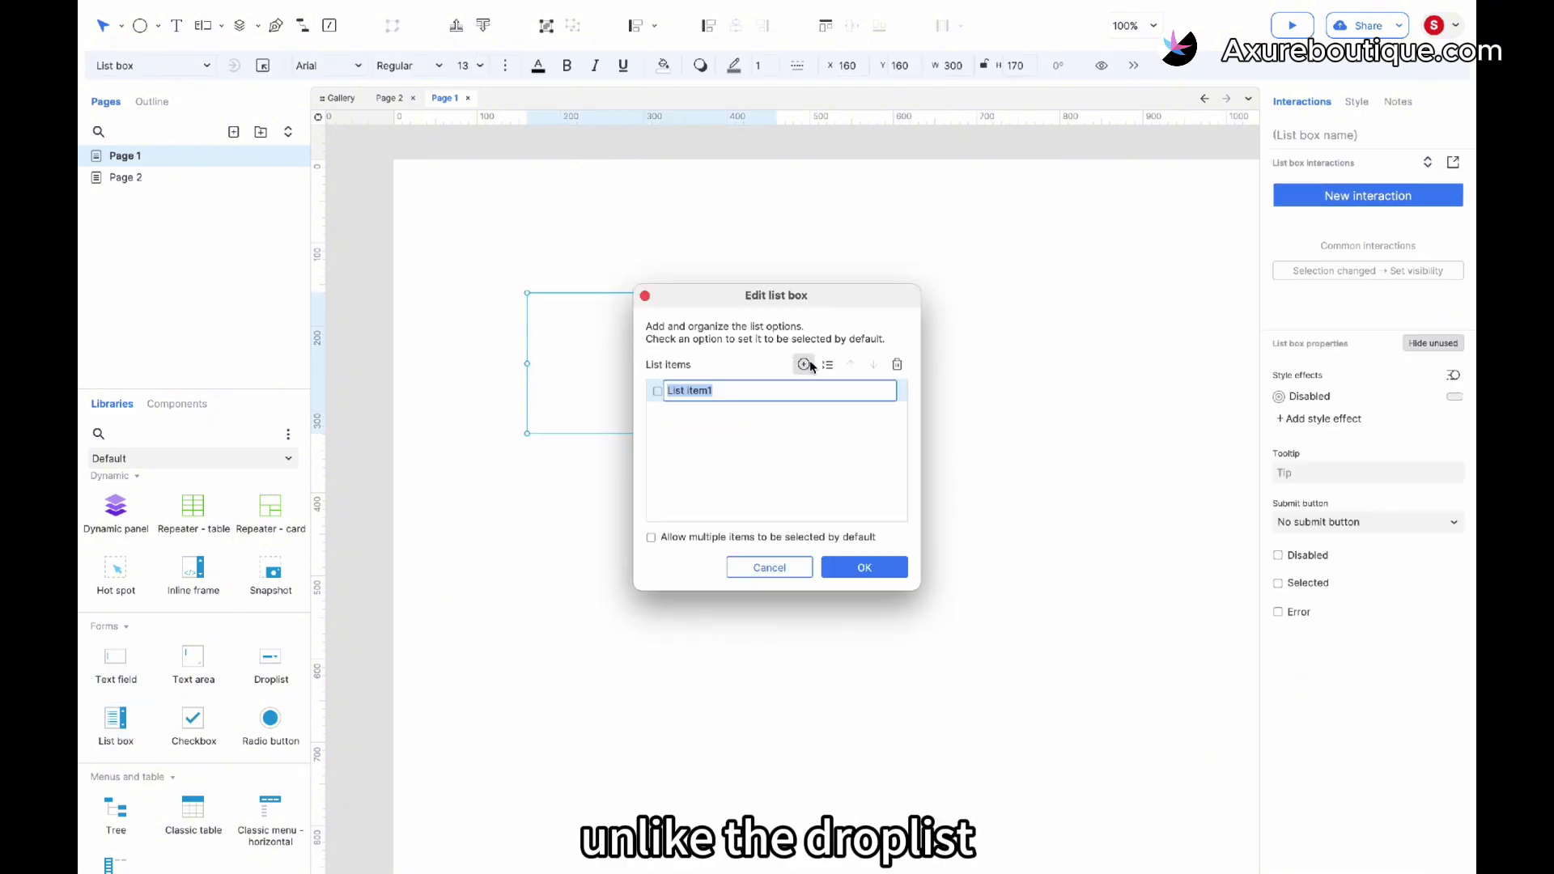
click(810, 366)
click(810, 366)
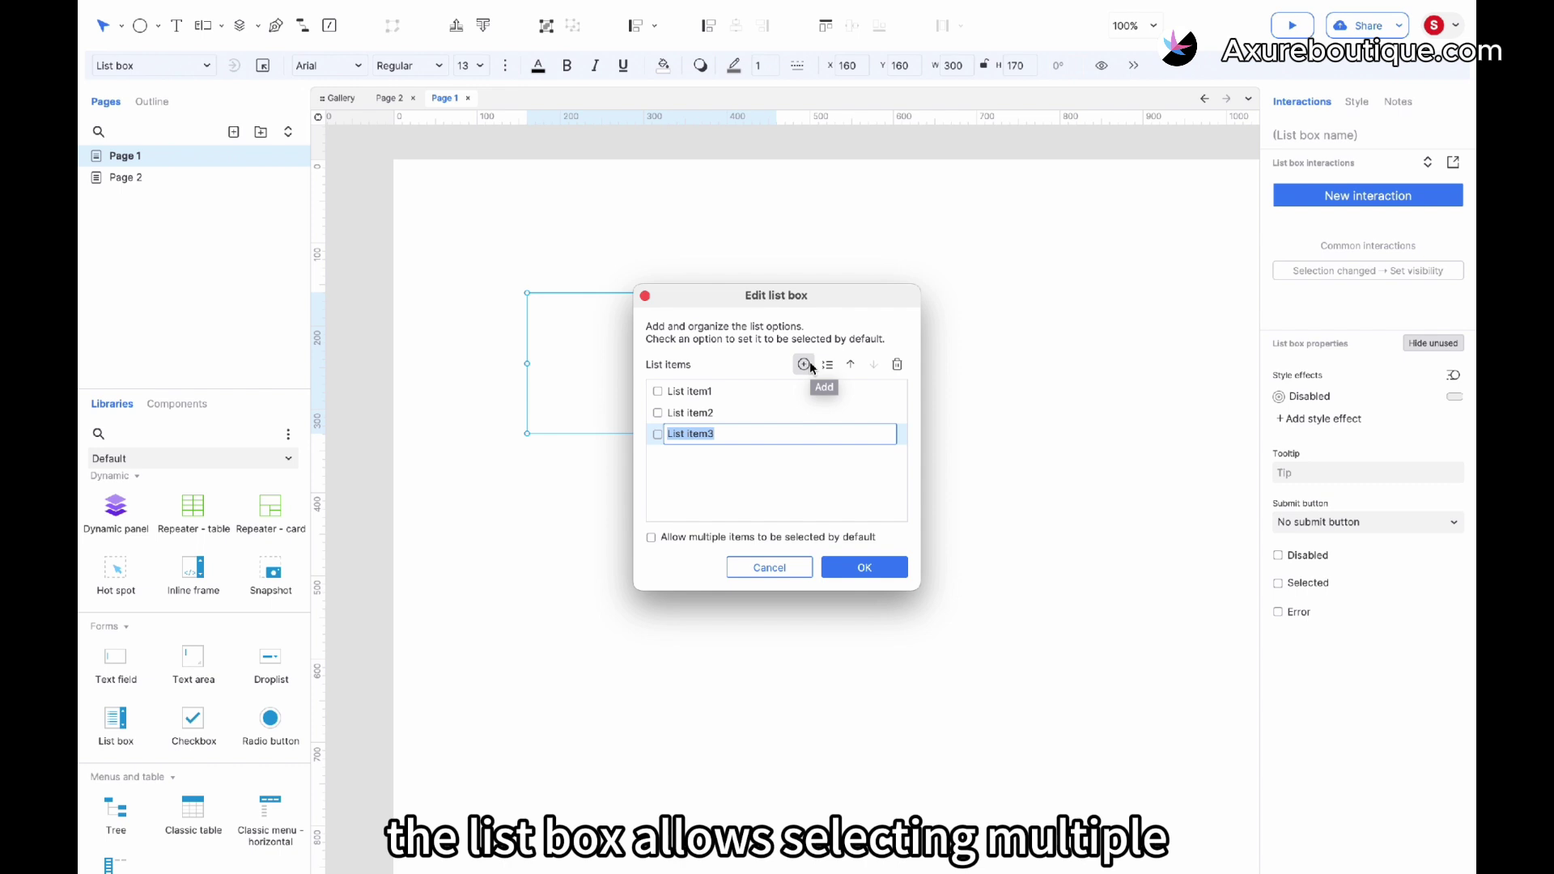
Allow multiple items to be selected by default in the list box and preselect List item1
click(652, 538)
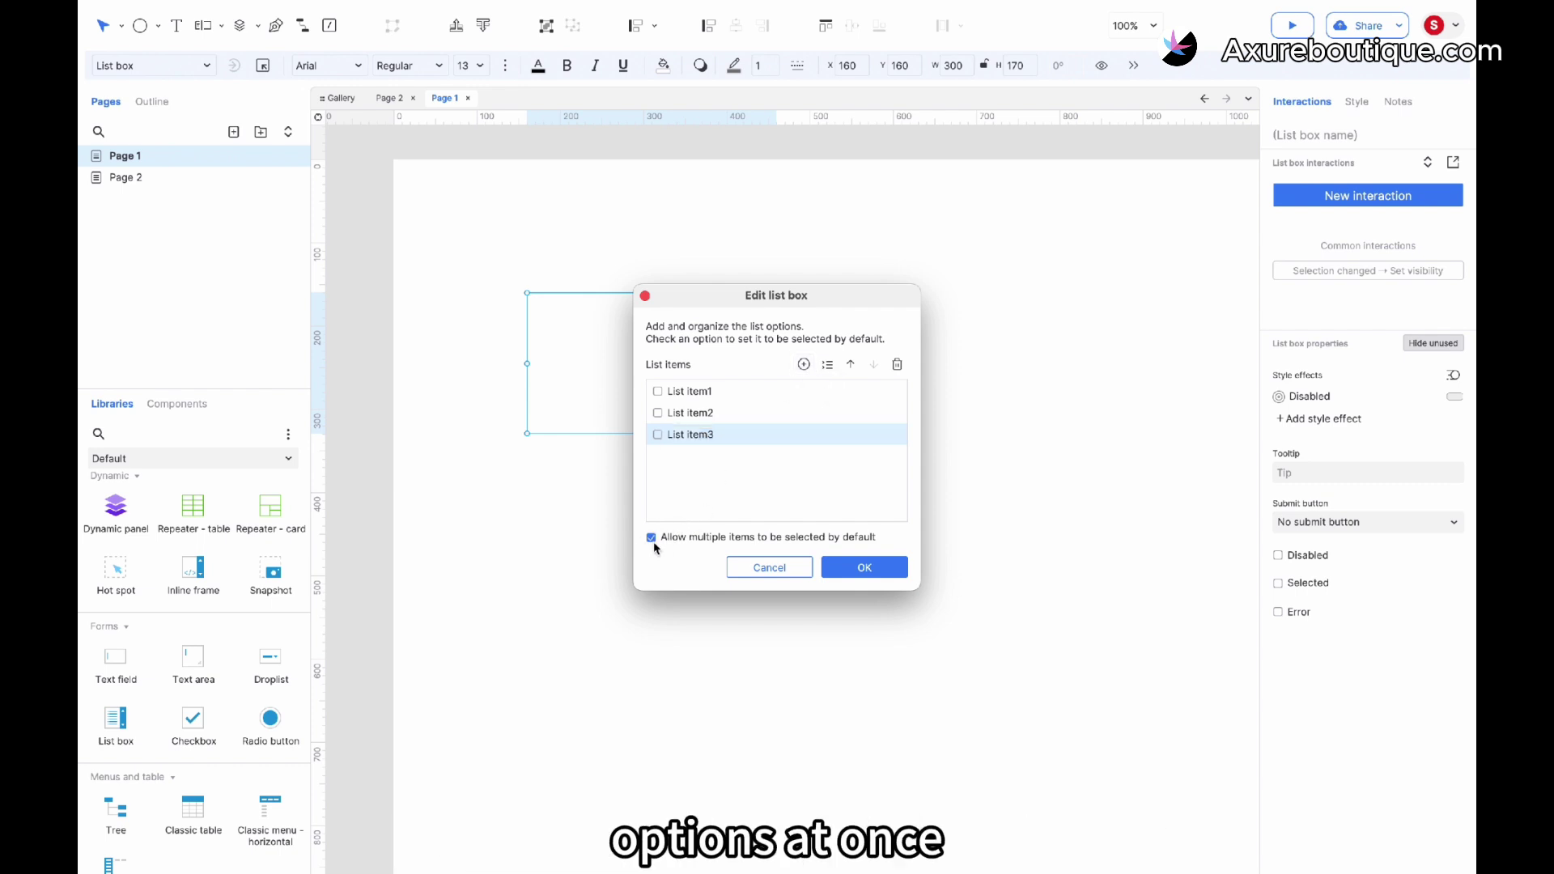
click(652, 541)
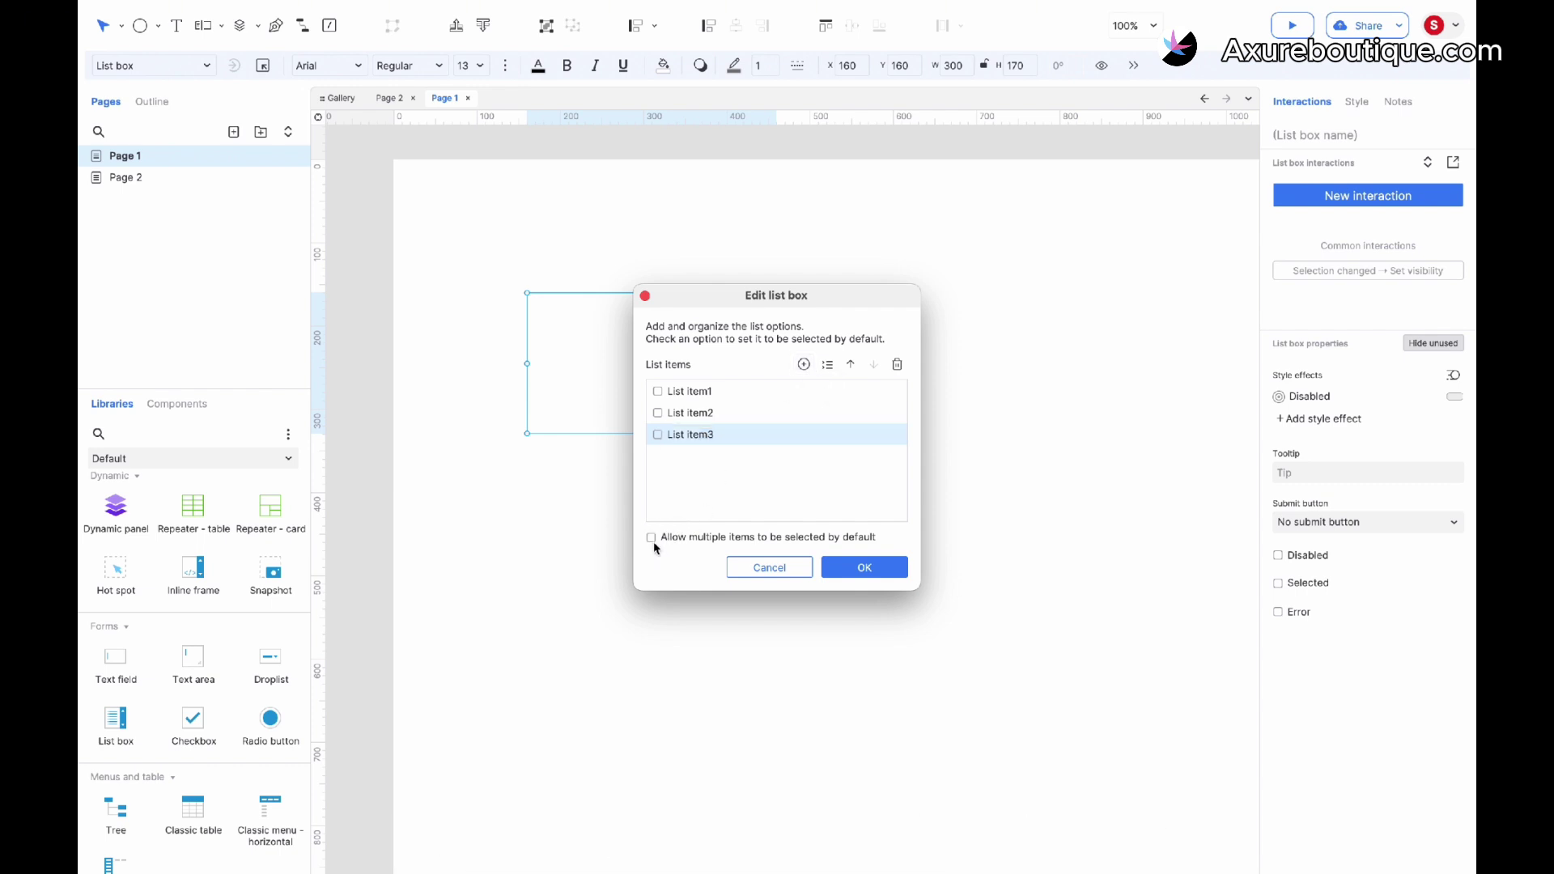
click(658, 393)
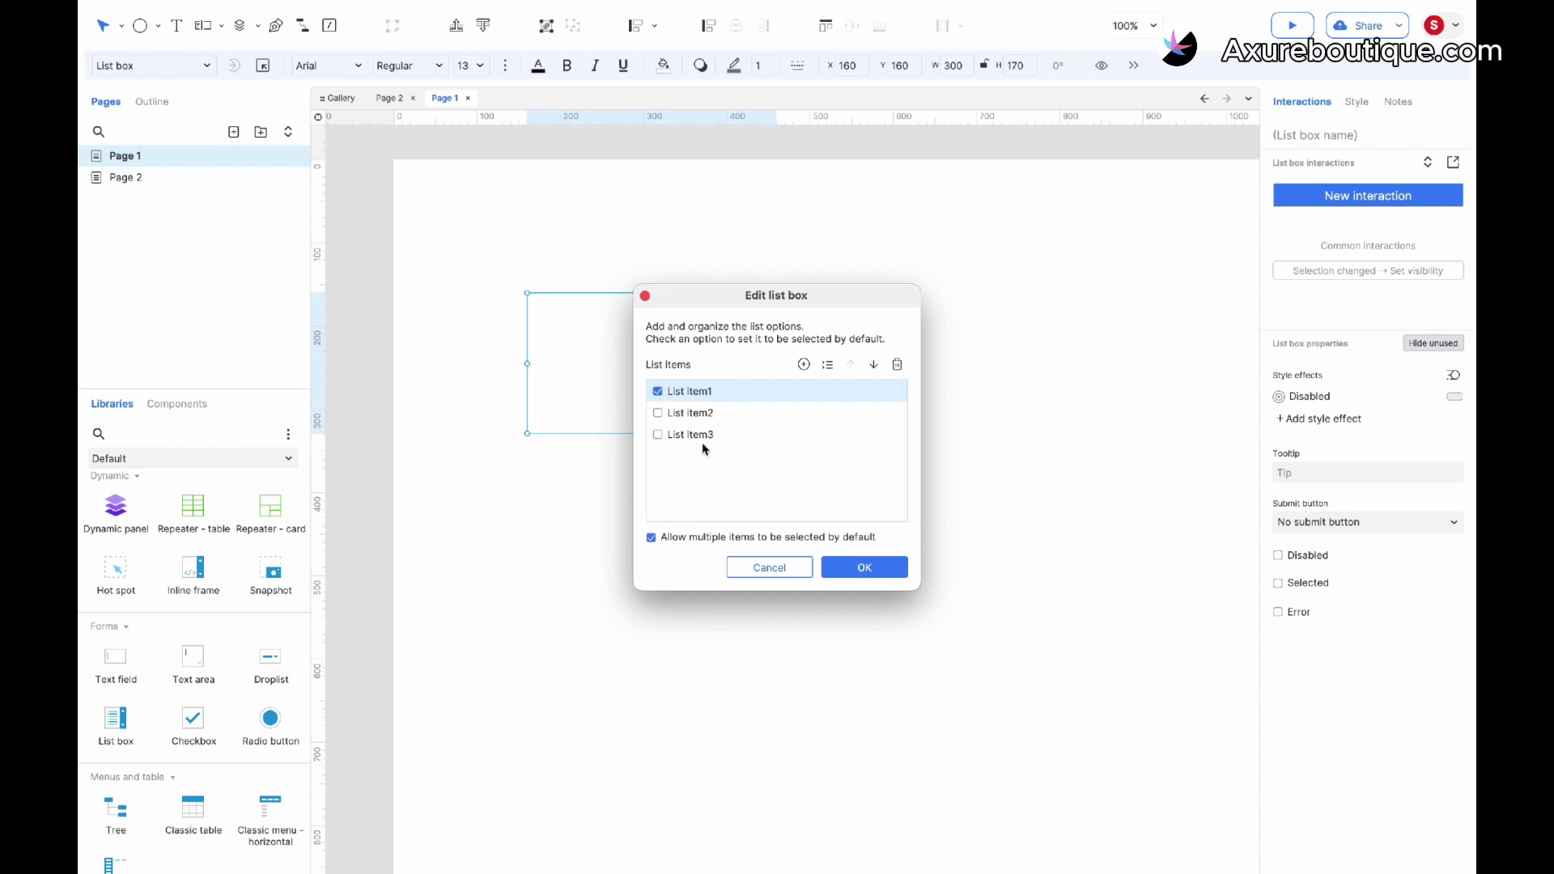
click(857, 572)
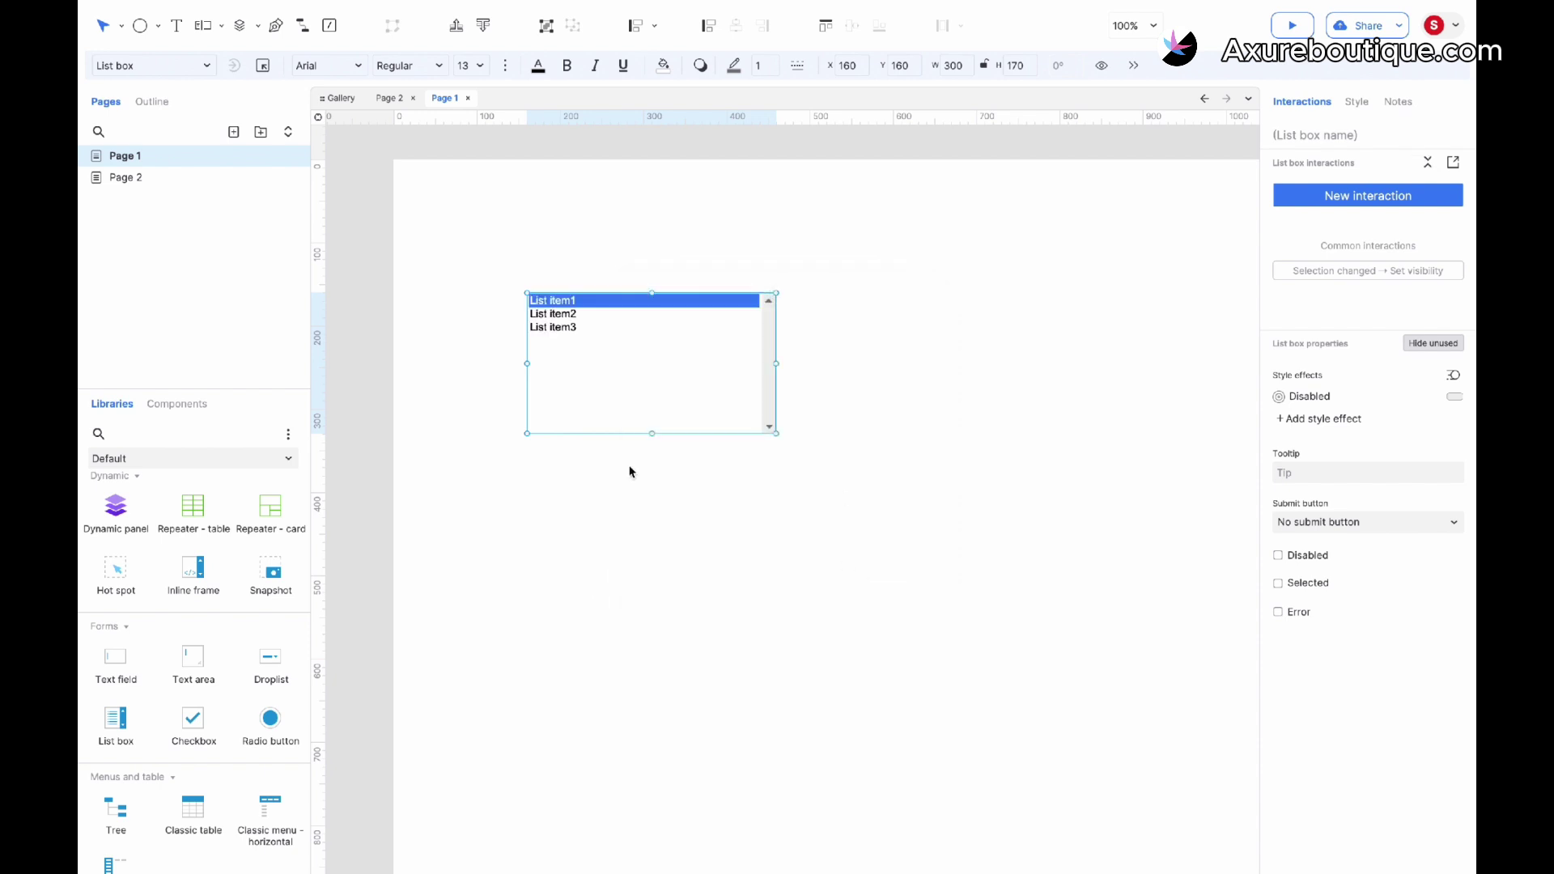
Place a Primary button below the list box, aligned at X 160, and label it "List item2"
scroll(172, 600, up, 3)
drag(193, 502, 530, 482)
double_click(569, 502)
text(Li)
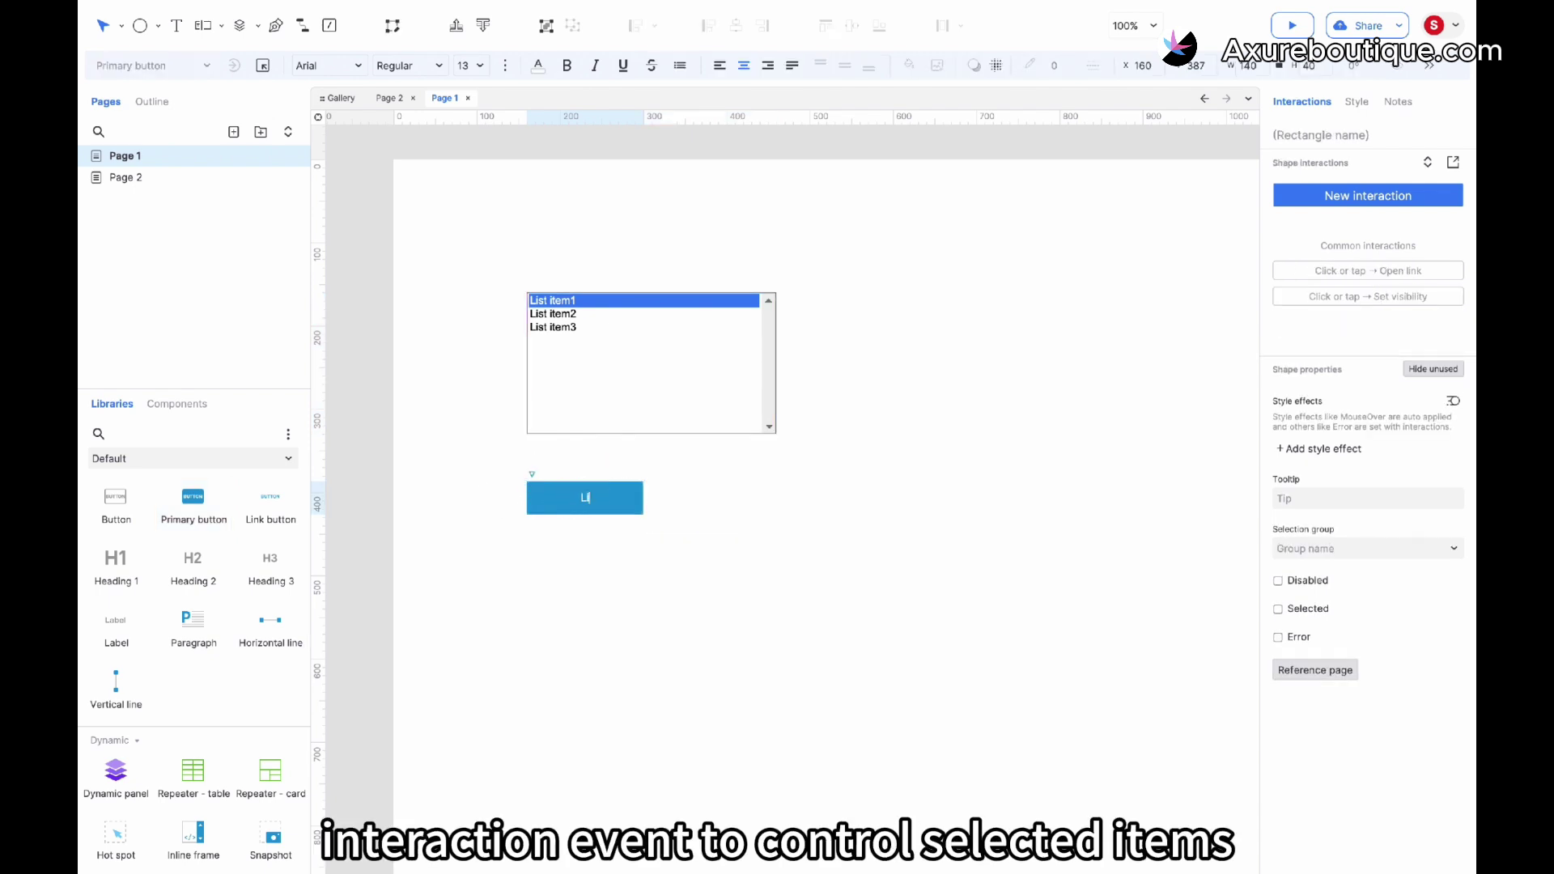
text(st item2)
click(639, 534)
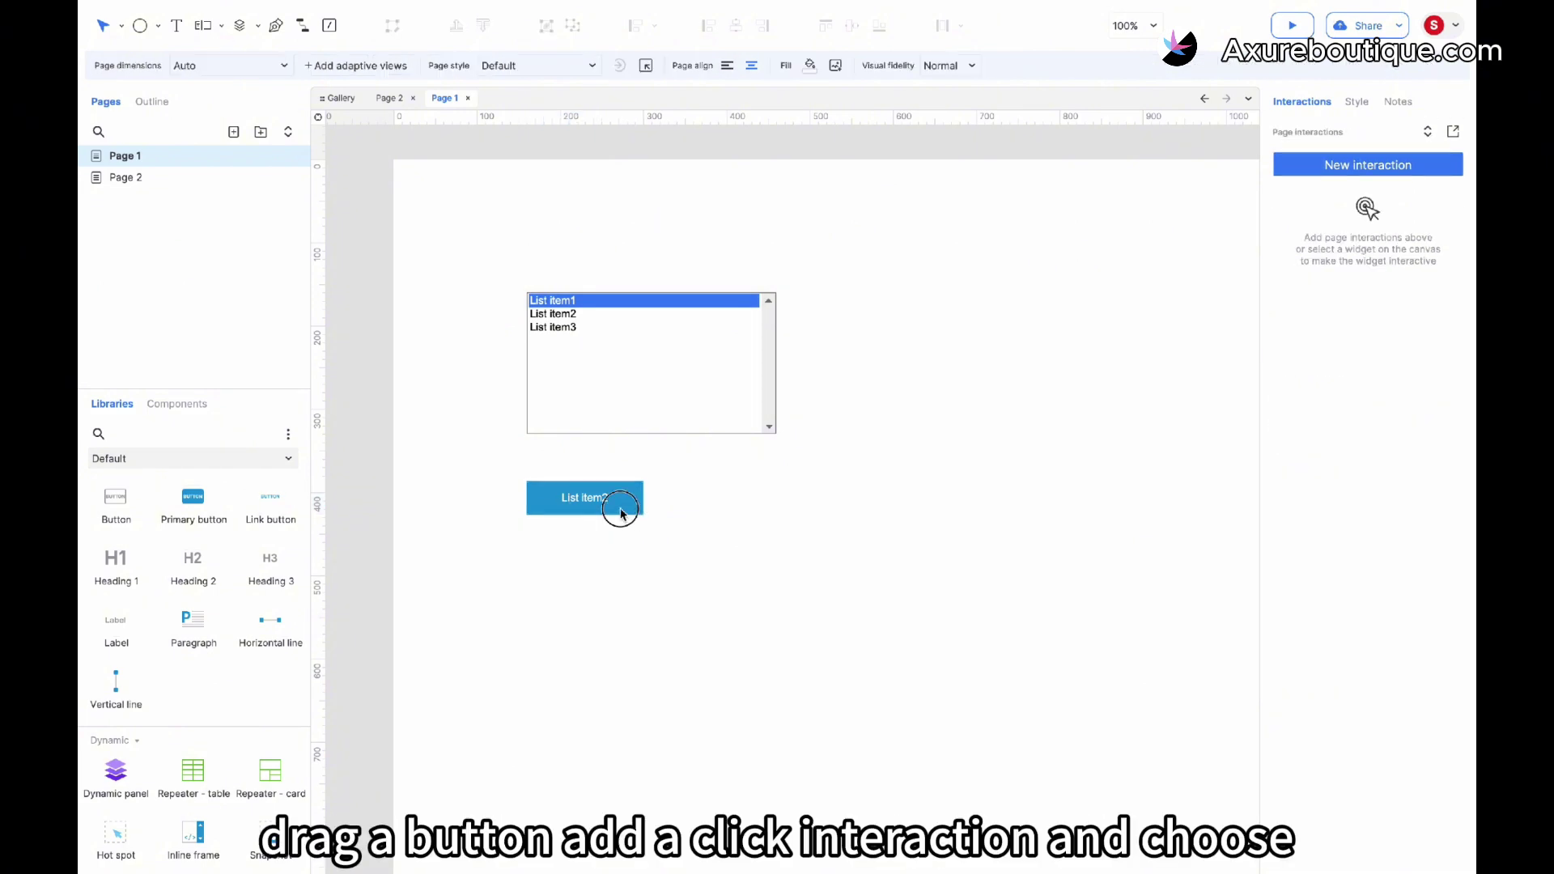
Give the button a Click or tap interaction that sets the list box's selected option to List item2
click(619, 508)
click(1340, 197)
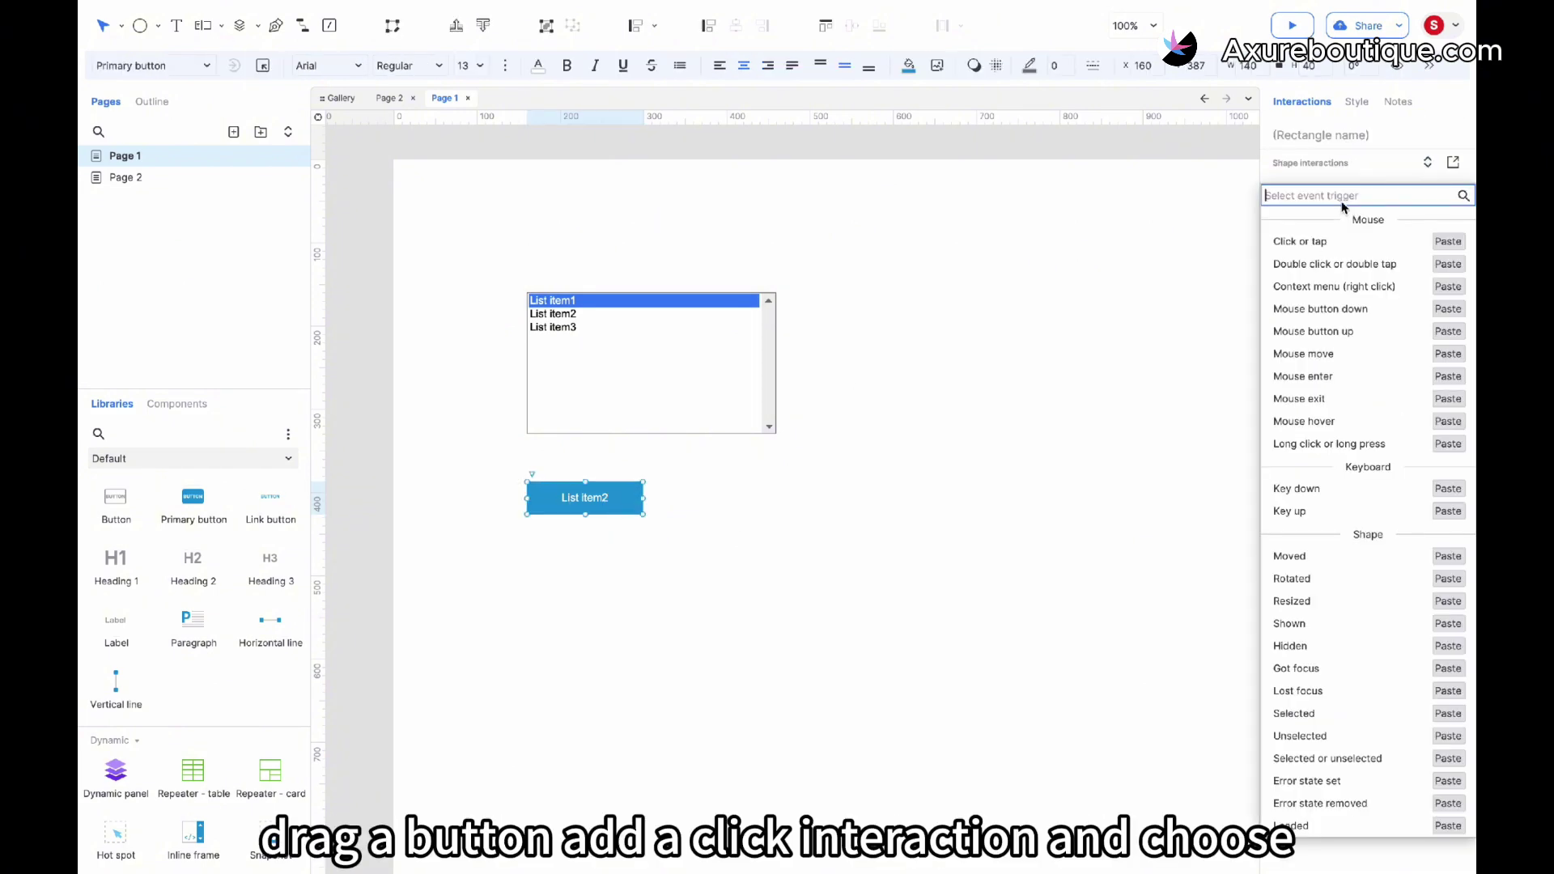
click(1315, 242)
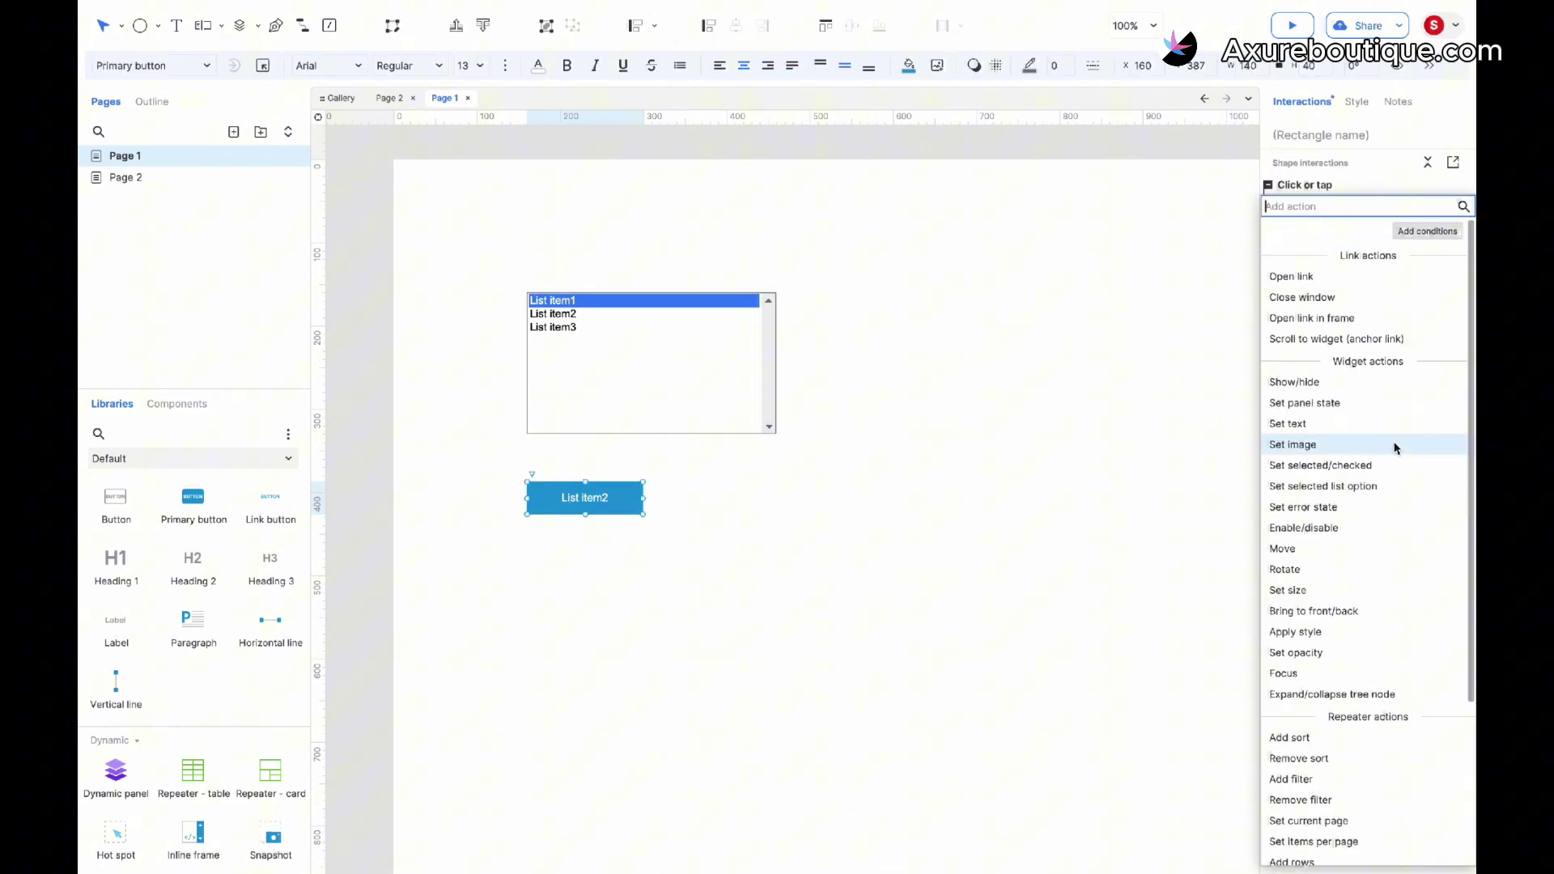
click(1360, 485)
click(1353, 295)
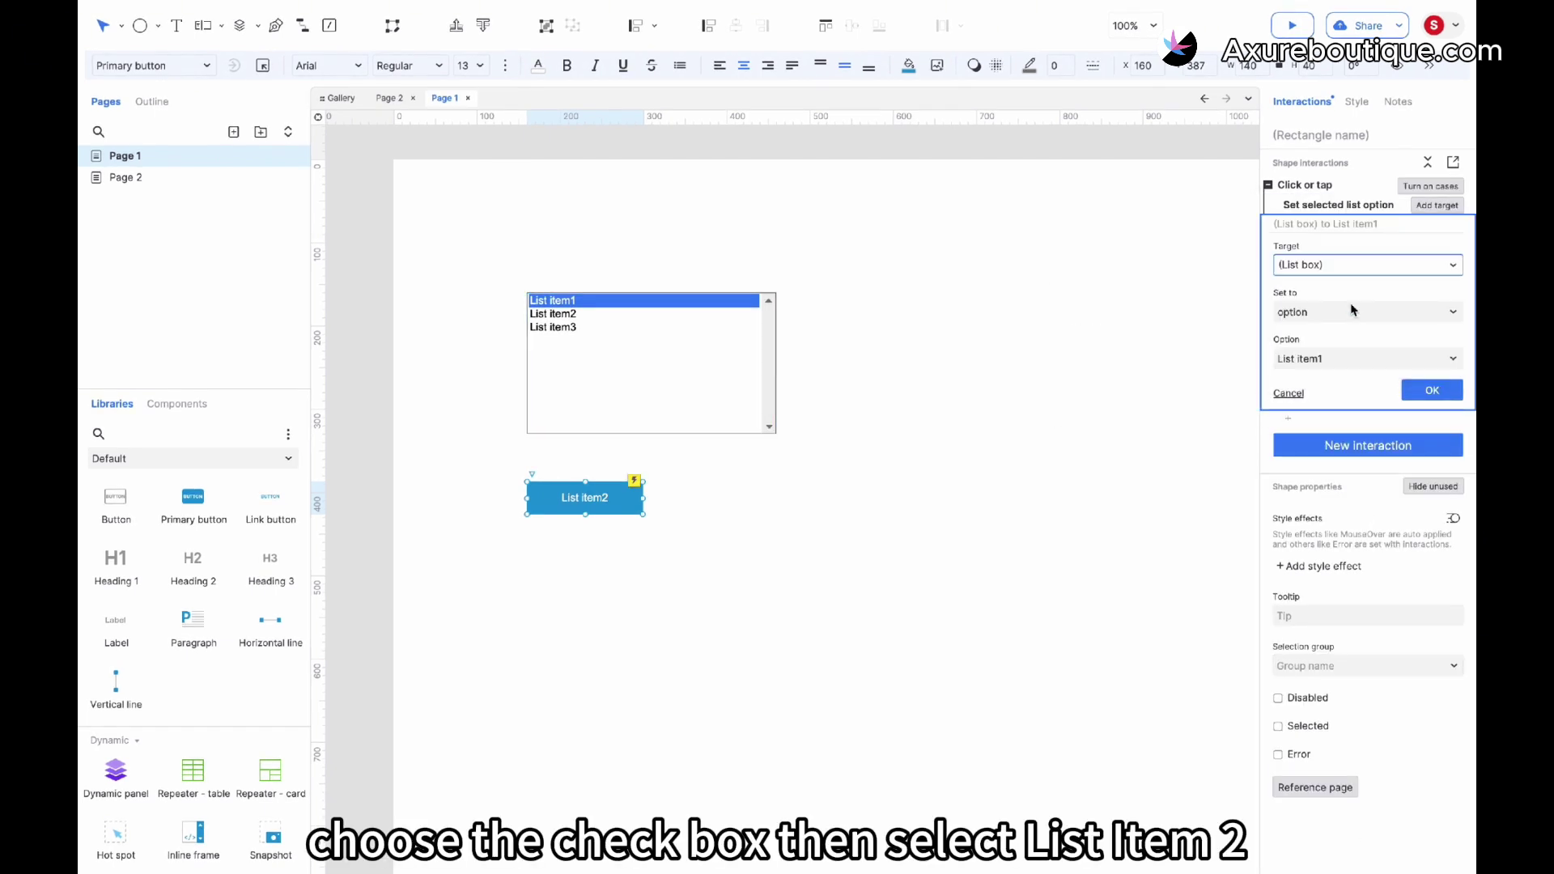
click(1320, 363)
click(1321, 402)
click(1430, 390)
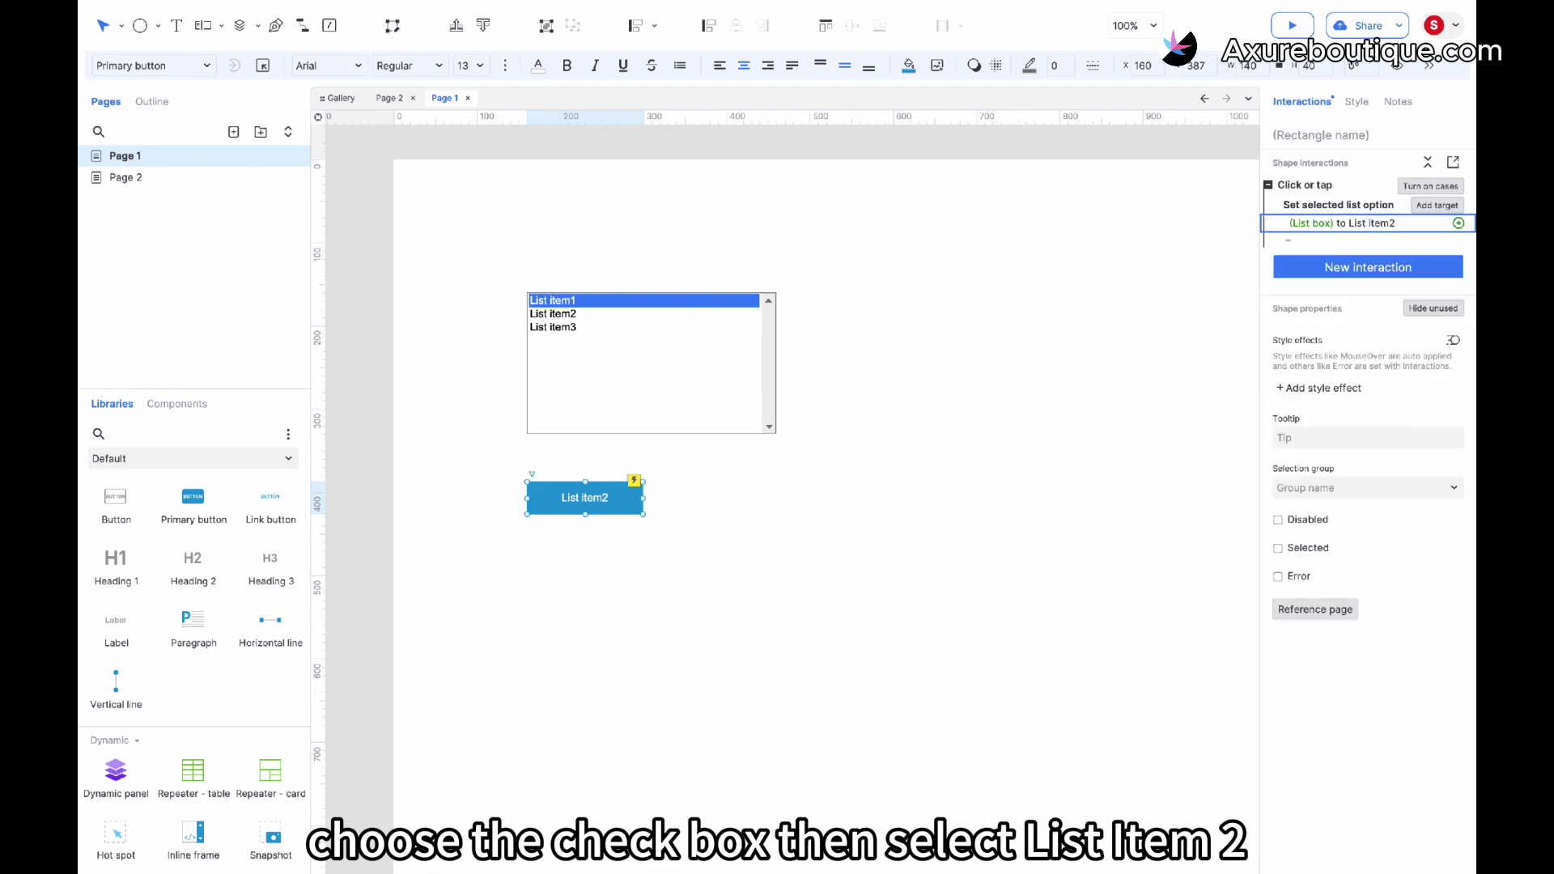
Preview the page and test the List item2 button on the list box
click(1292, 25)
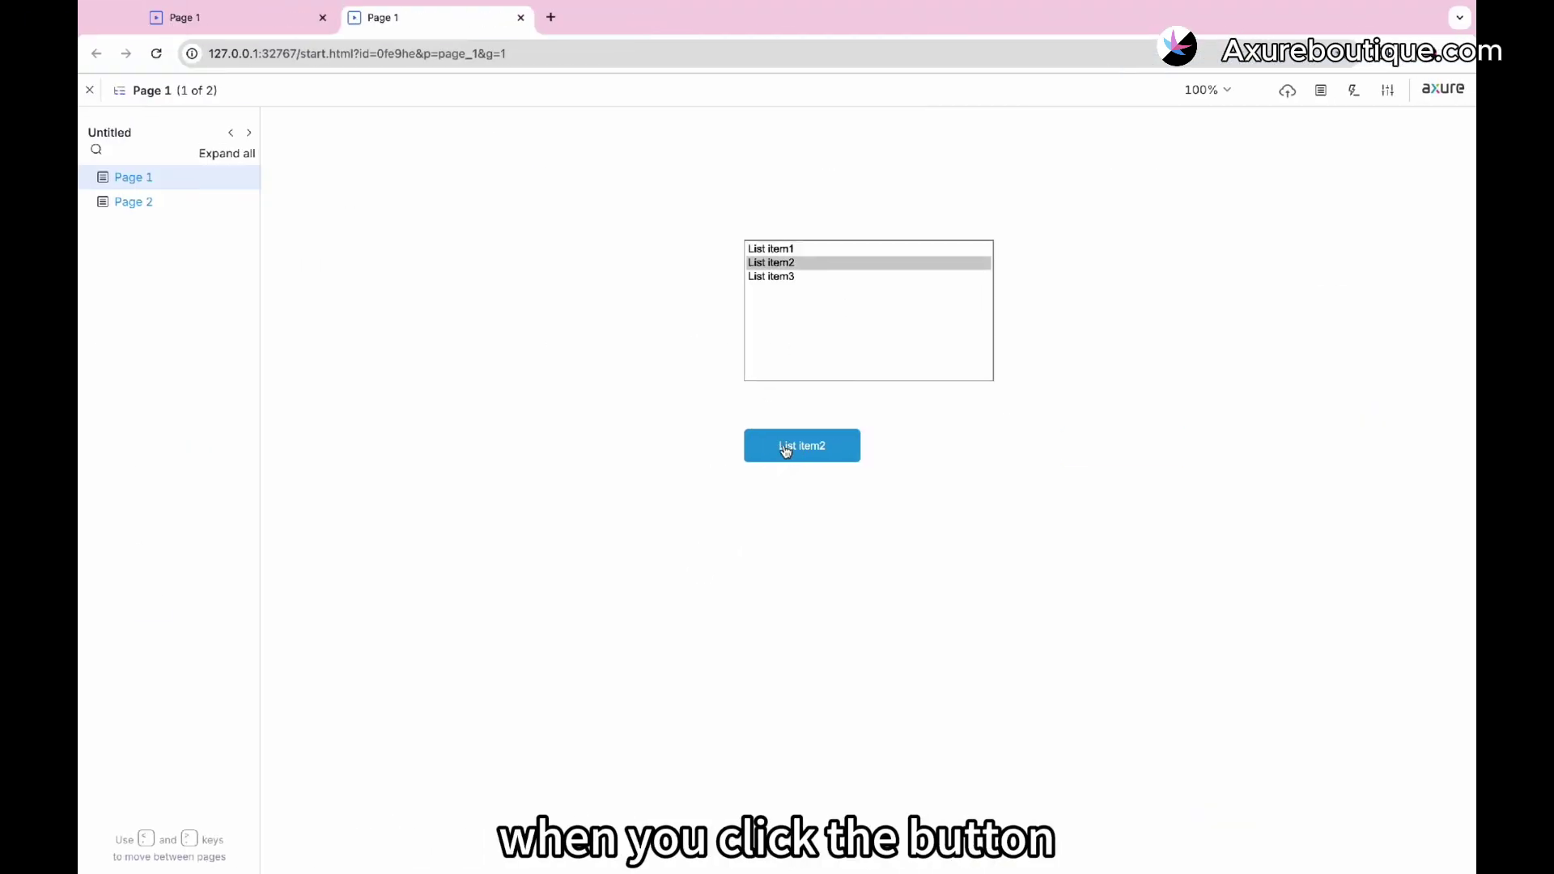
click(785, 448)
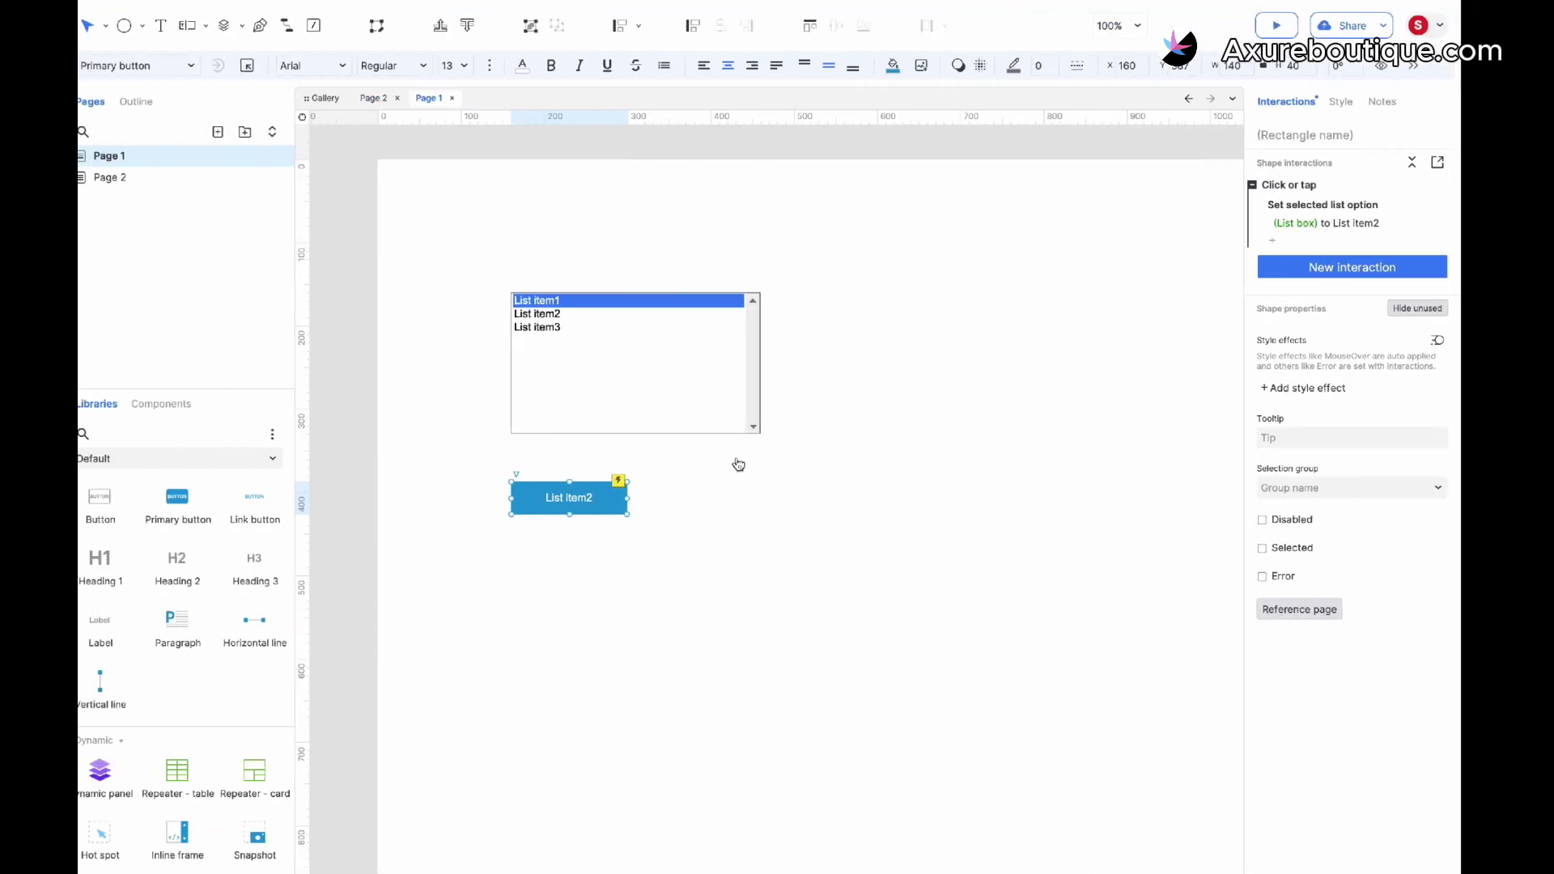
Return from the preview and delete the list box and its button from Page 1
drag(817, 260, 396, 703)
key(Delete)
scroll(259, 691, down, 1)
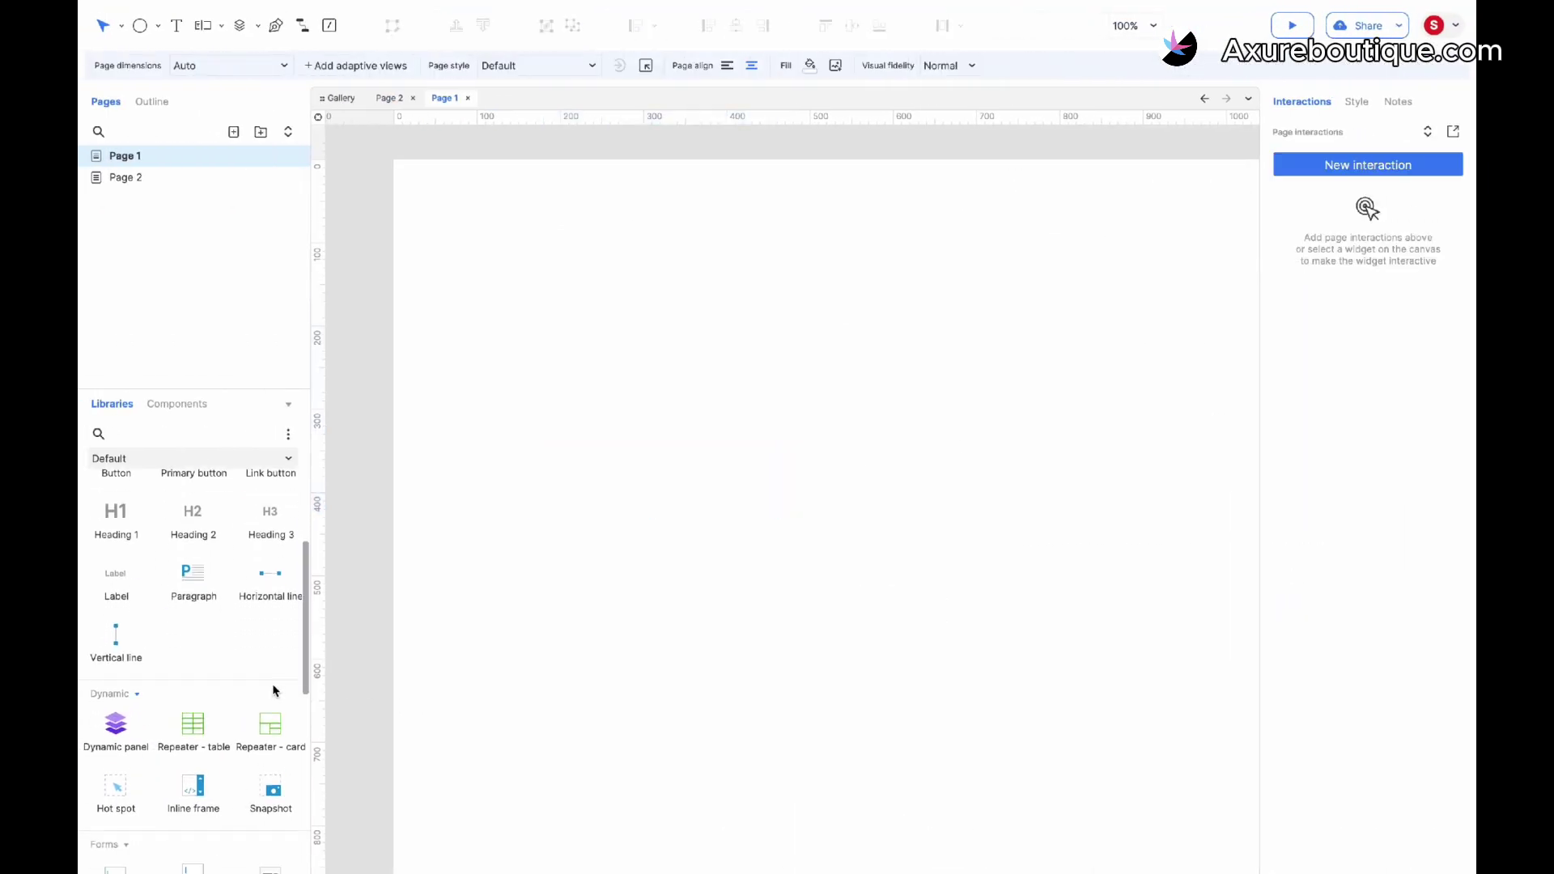
Place two Checkbox widgets on Page 1, one directly below the other, both aligned at X 274
scroll(274, 690, down, 3)
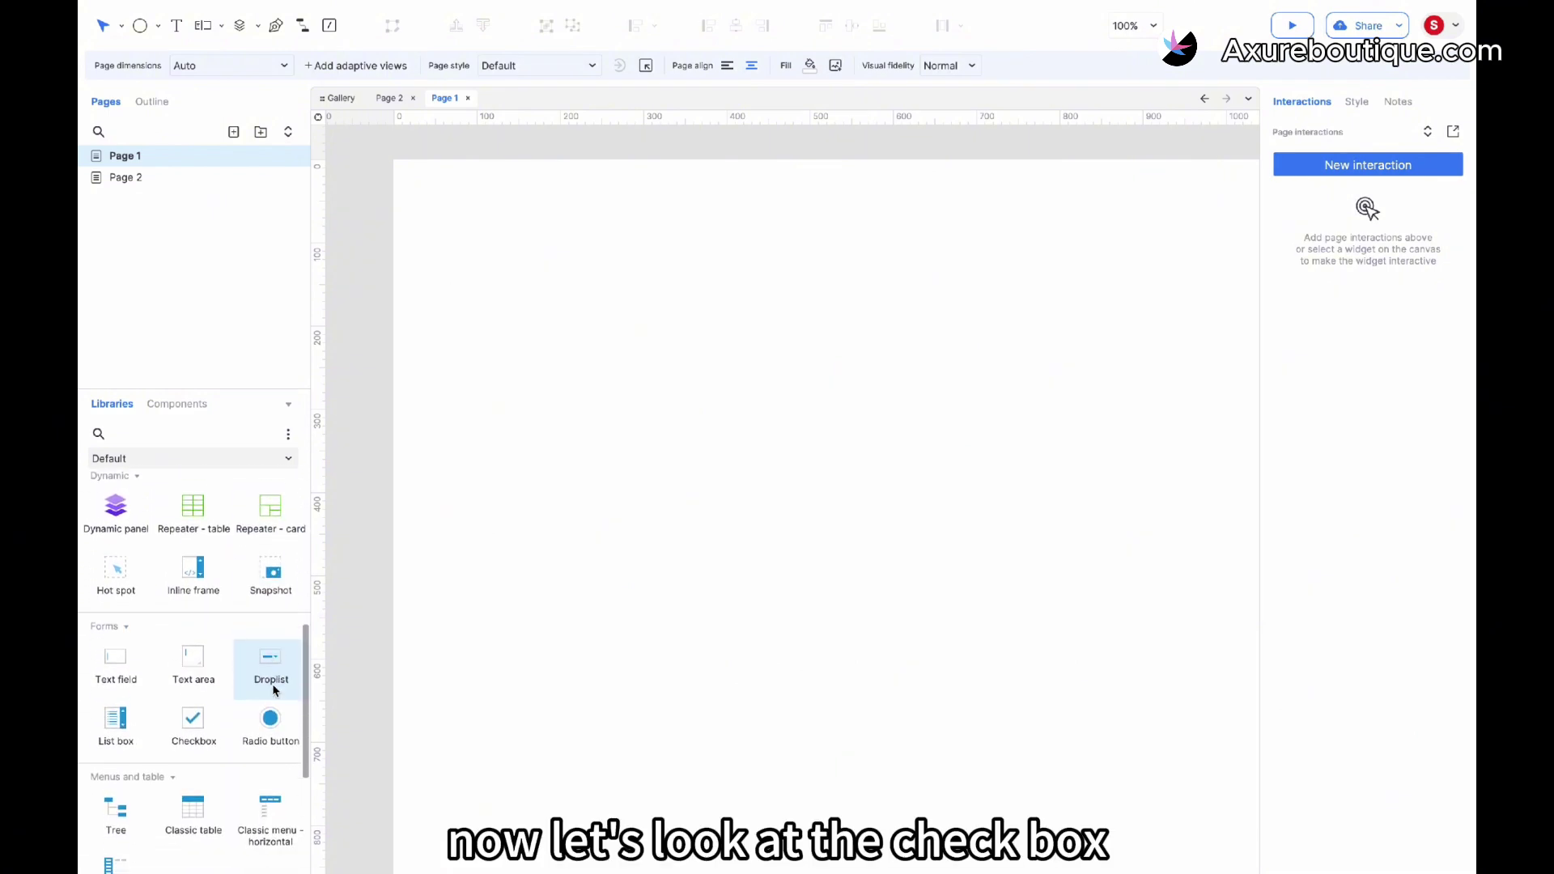
drag(193, 709, 601, 394)
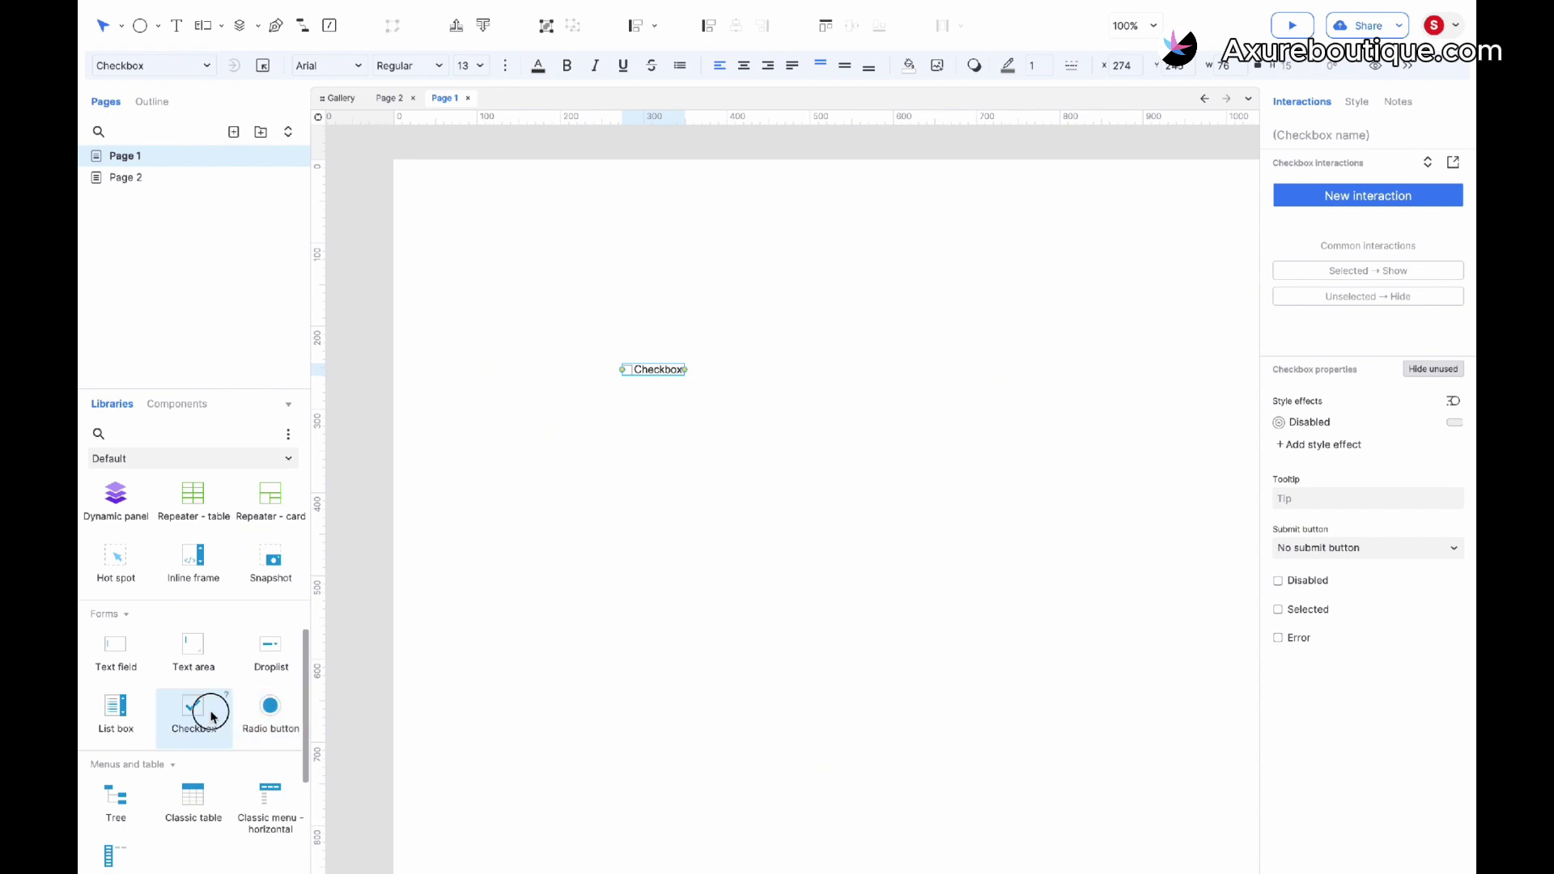
drag(208, 711, 627, 392)
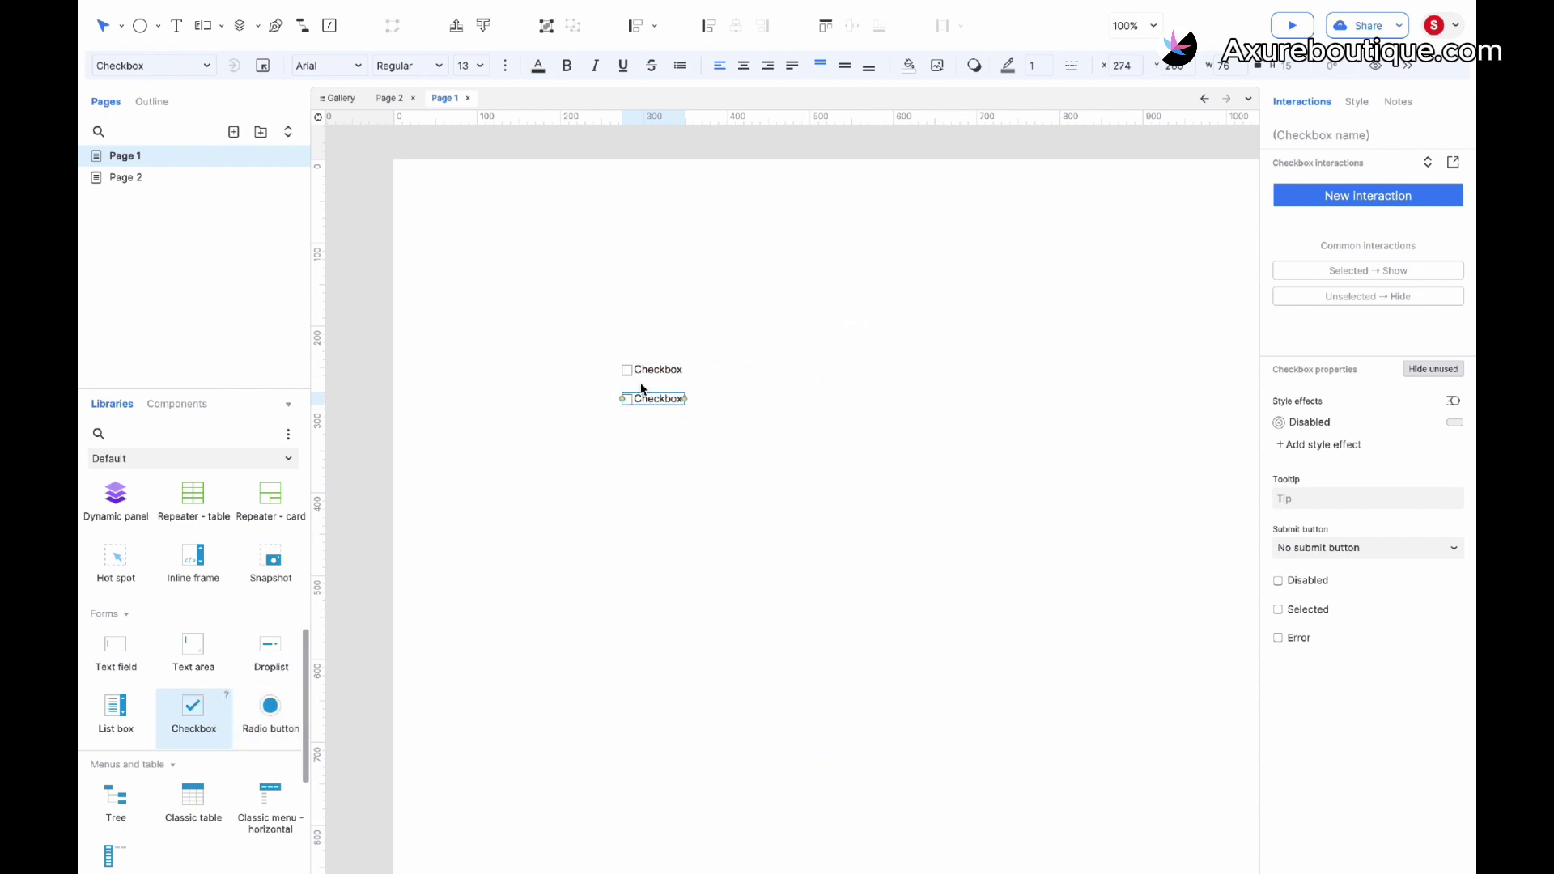
Toggle the selected state of both checkboxes, leaving only the upper one selected
click(629, 373)
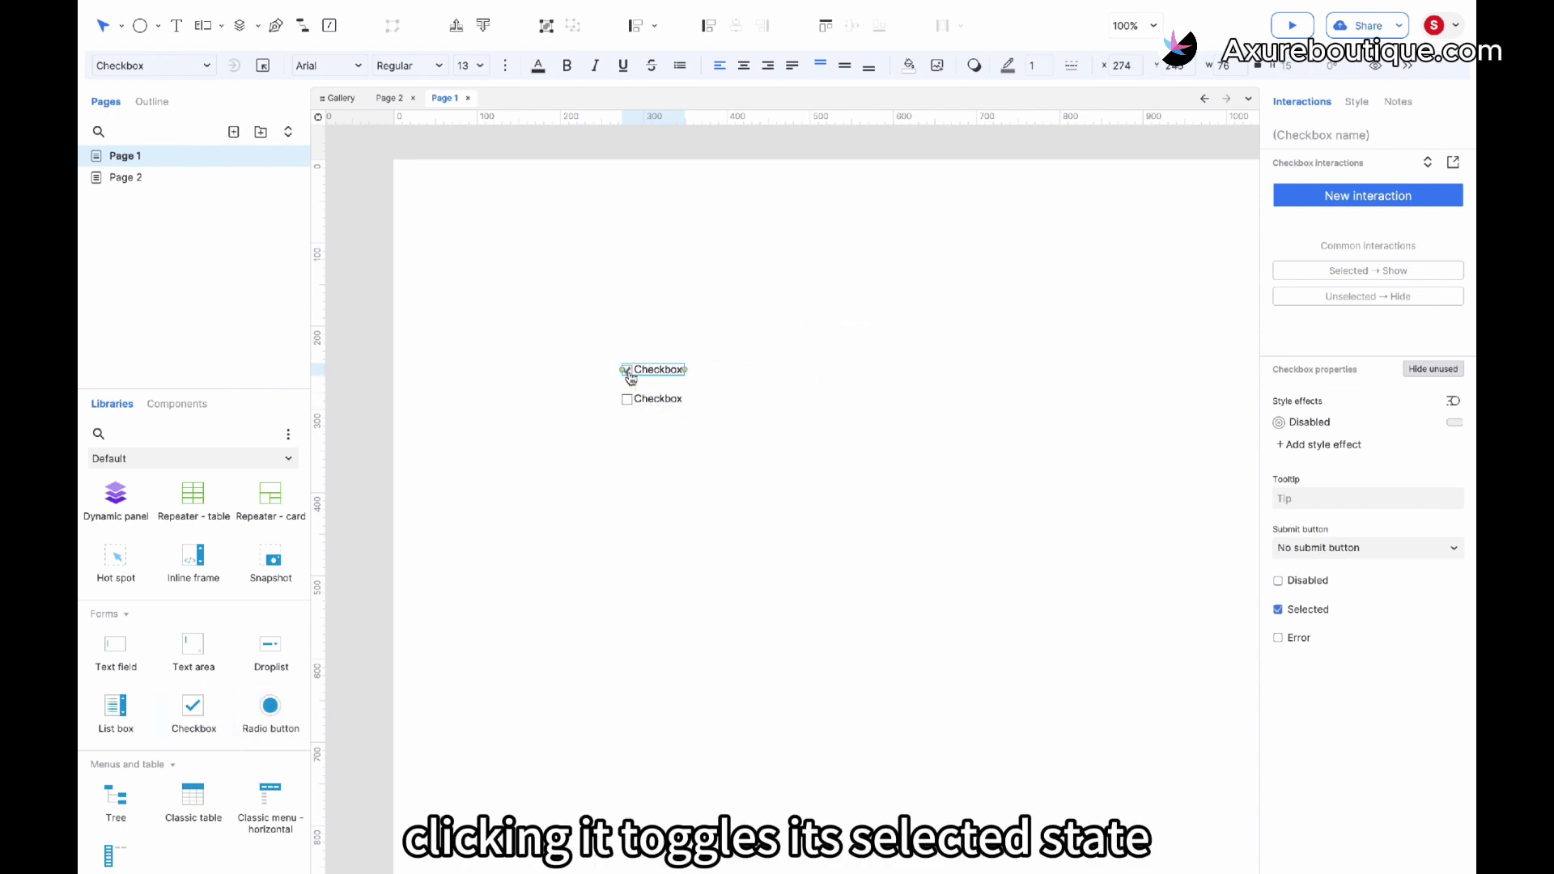
click(628, 371)
click(628, 370)
click(628, 396)
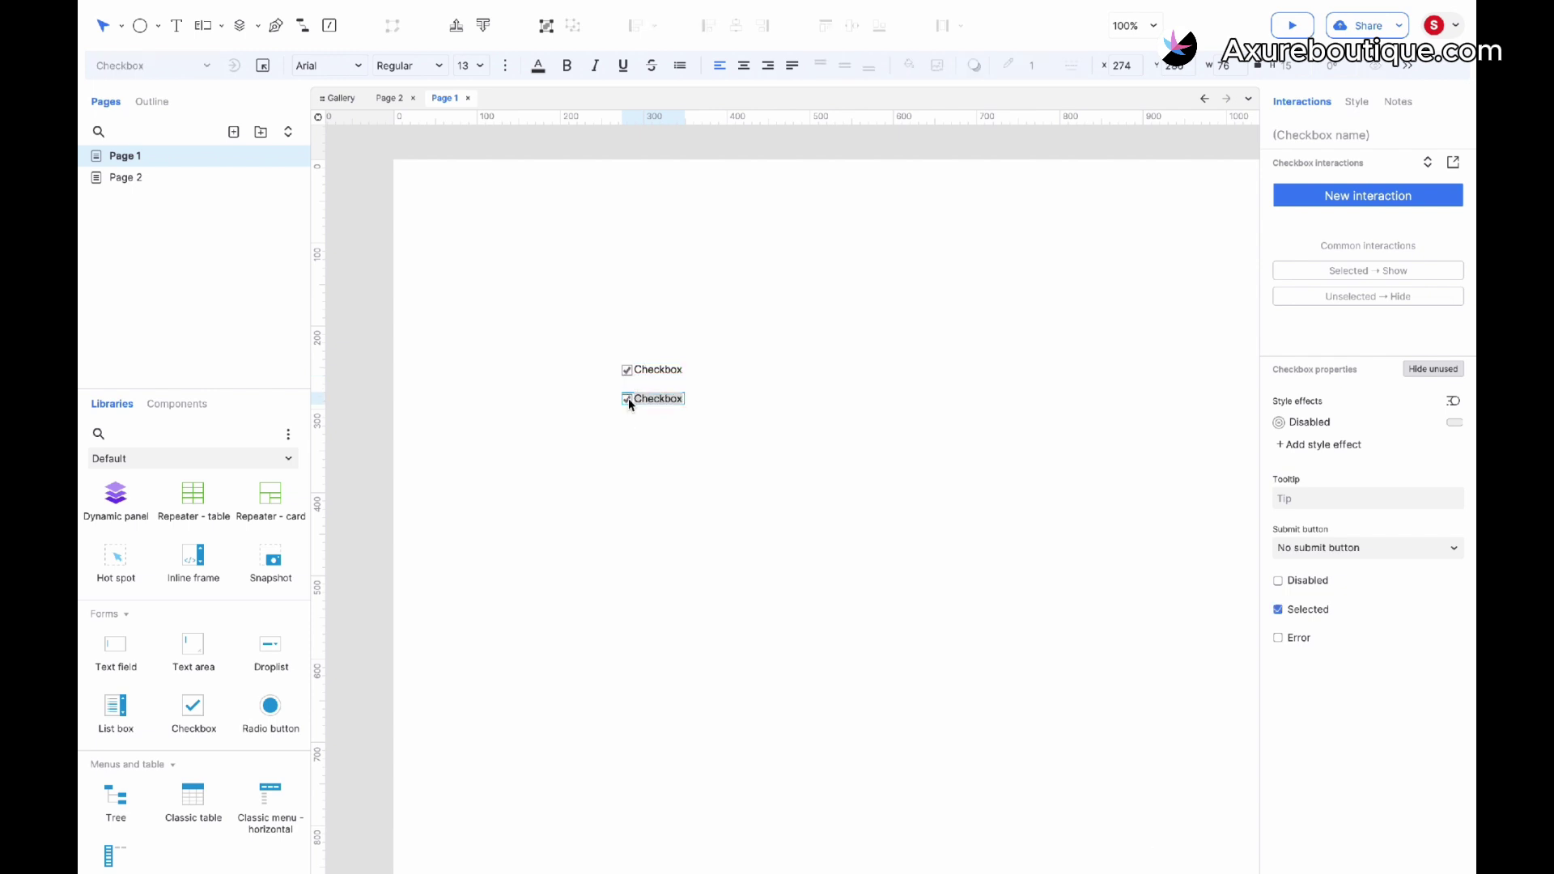
click(628, 398)
click(632, 371)
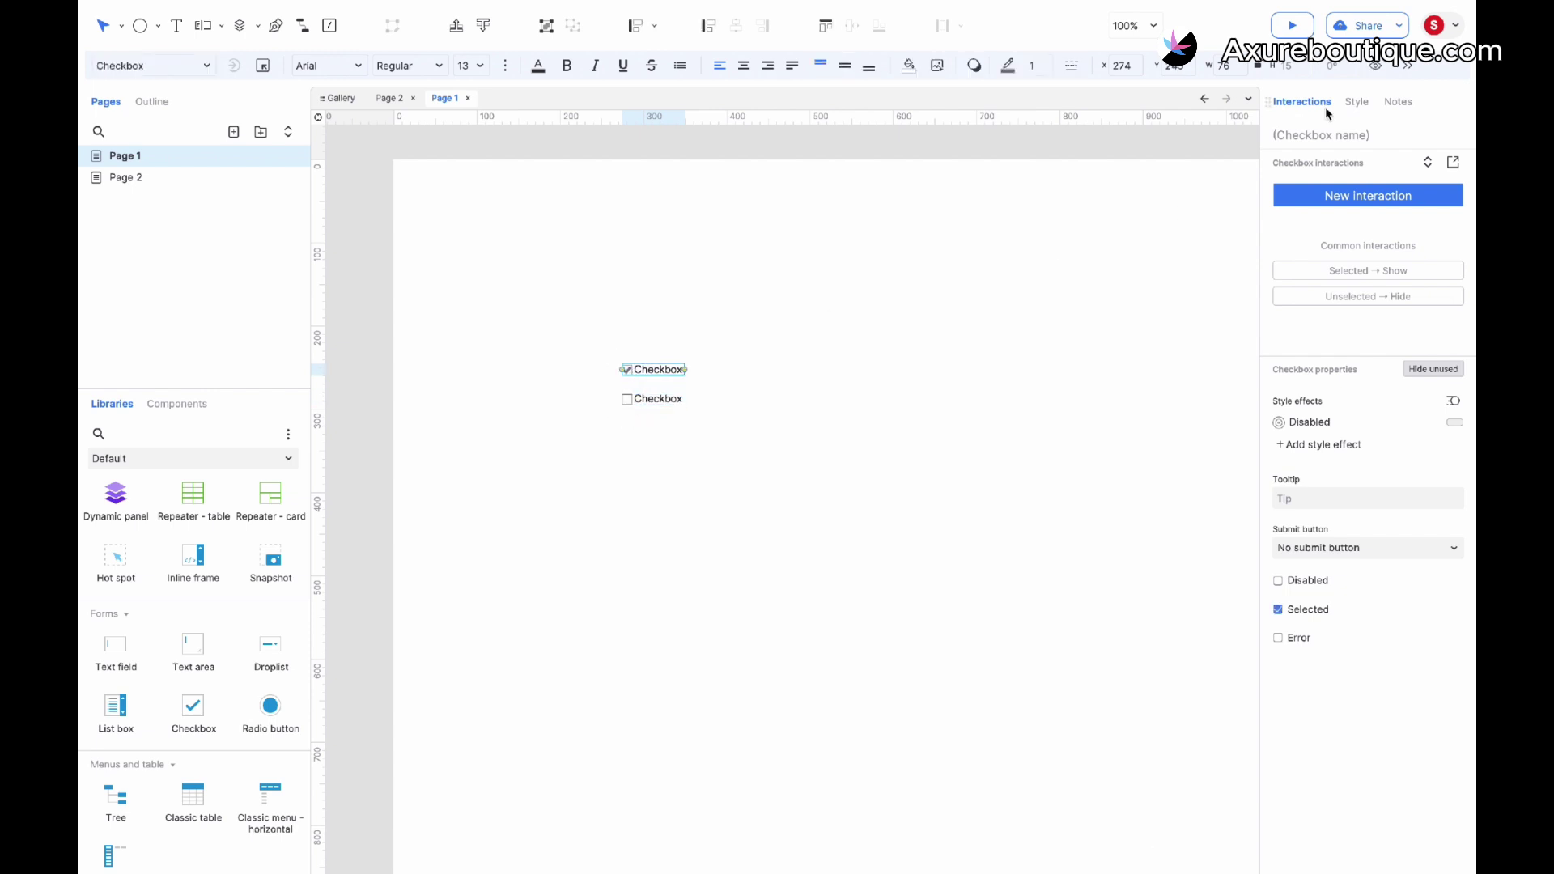
Set the button size of both checkboxes to 23
click(1357, 101)
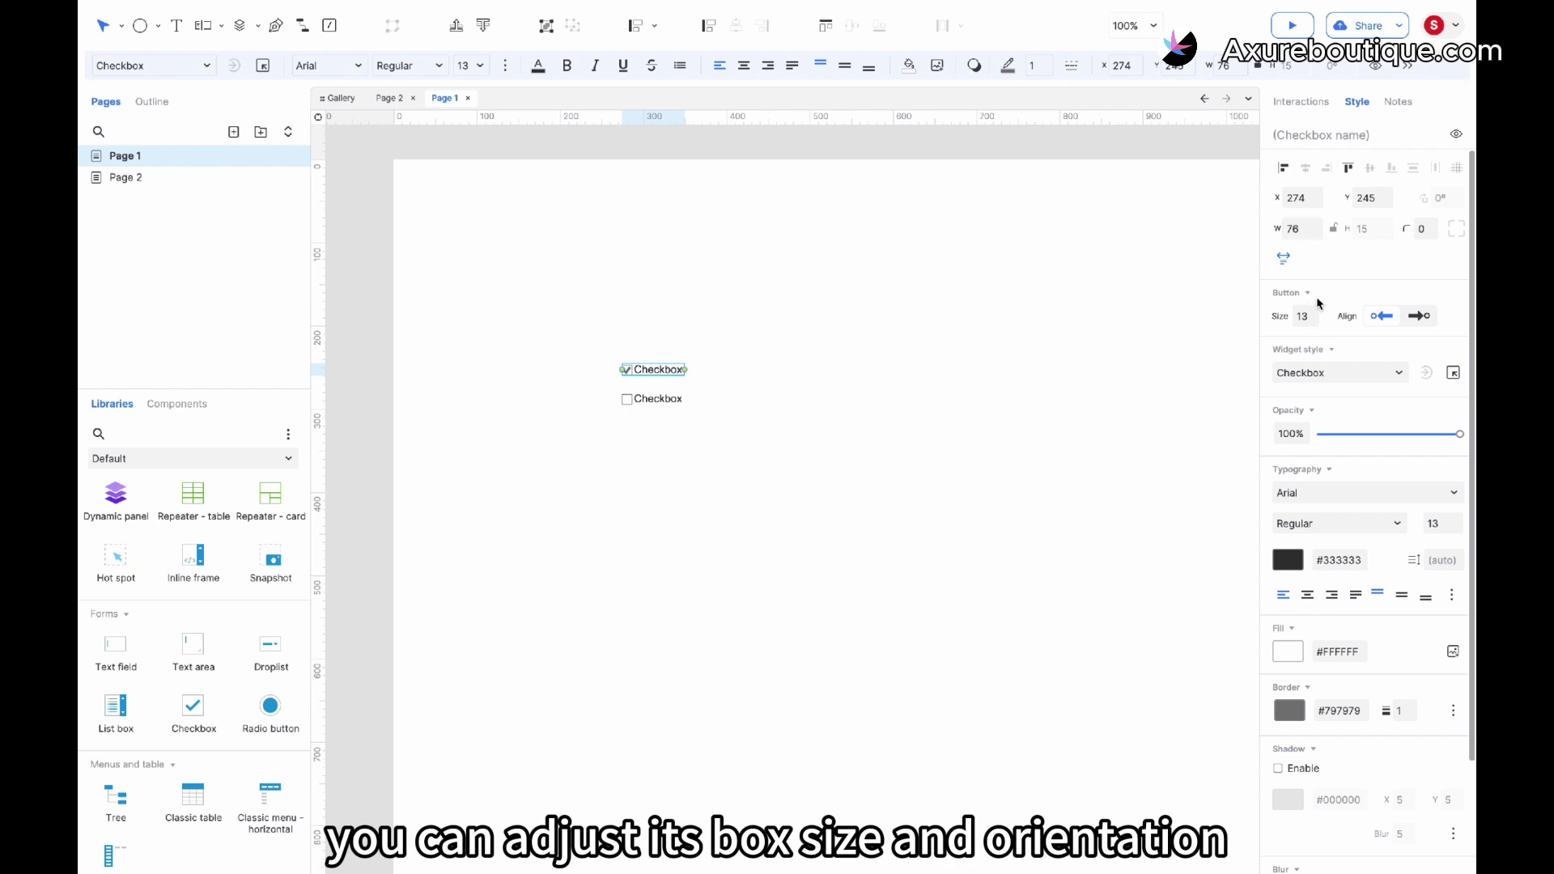
scroll(1311, 314, up, 10)
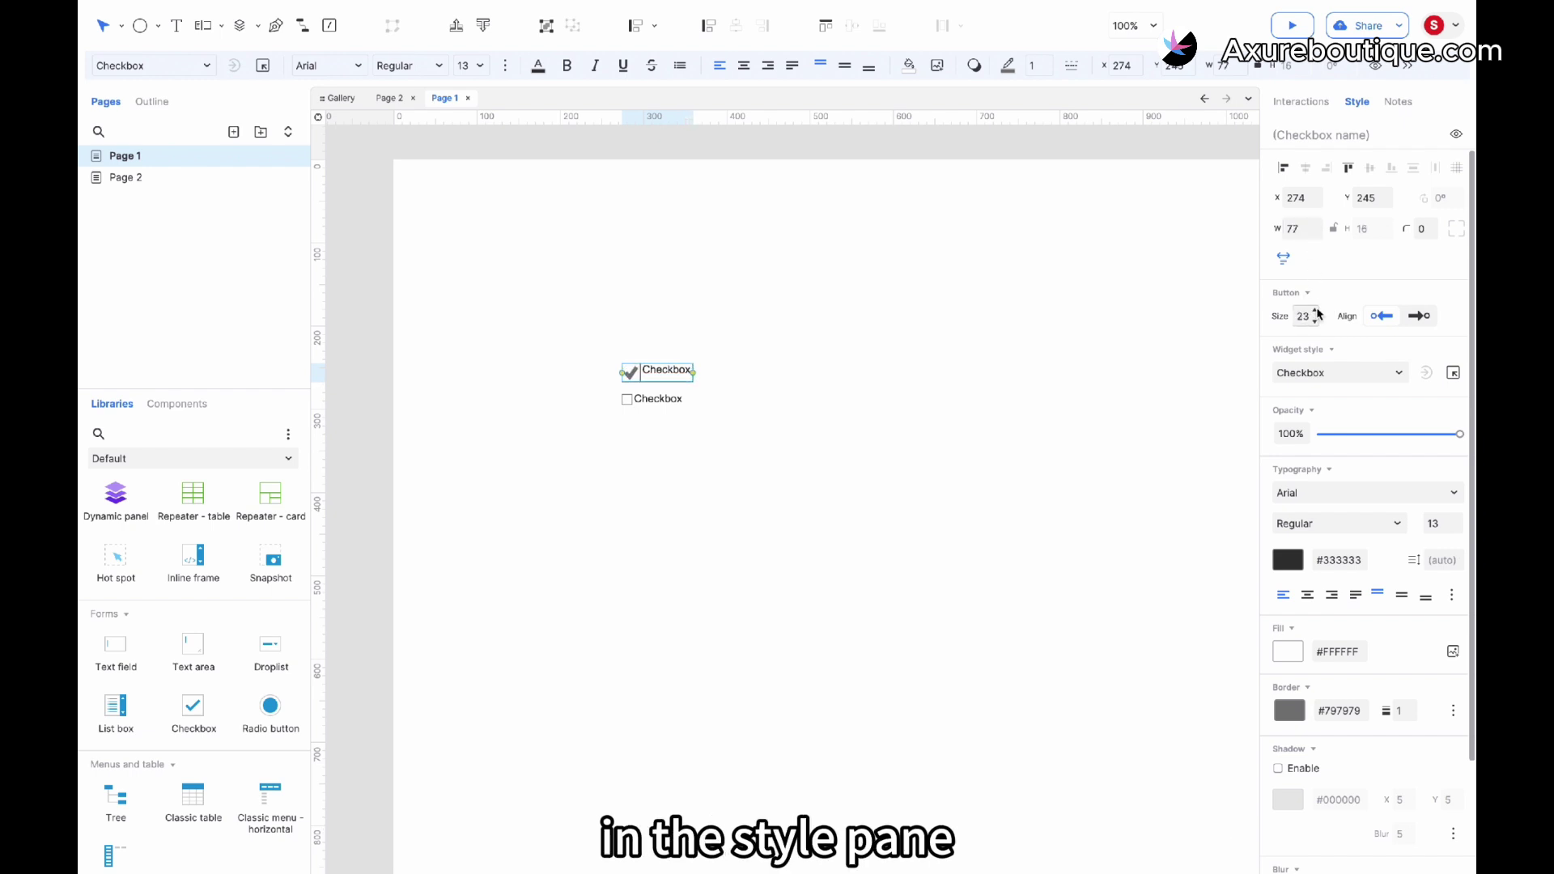
click(656, 400)
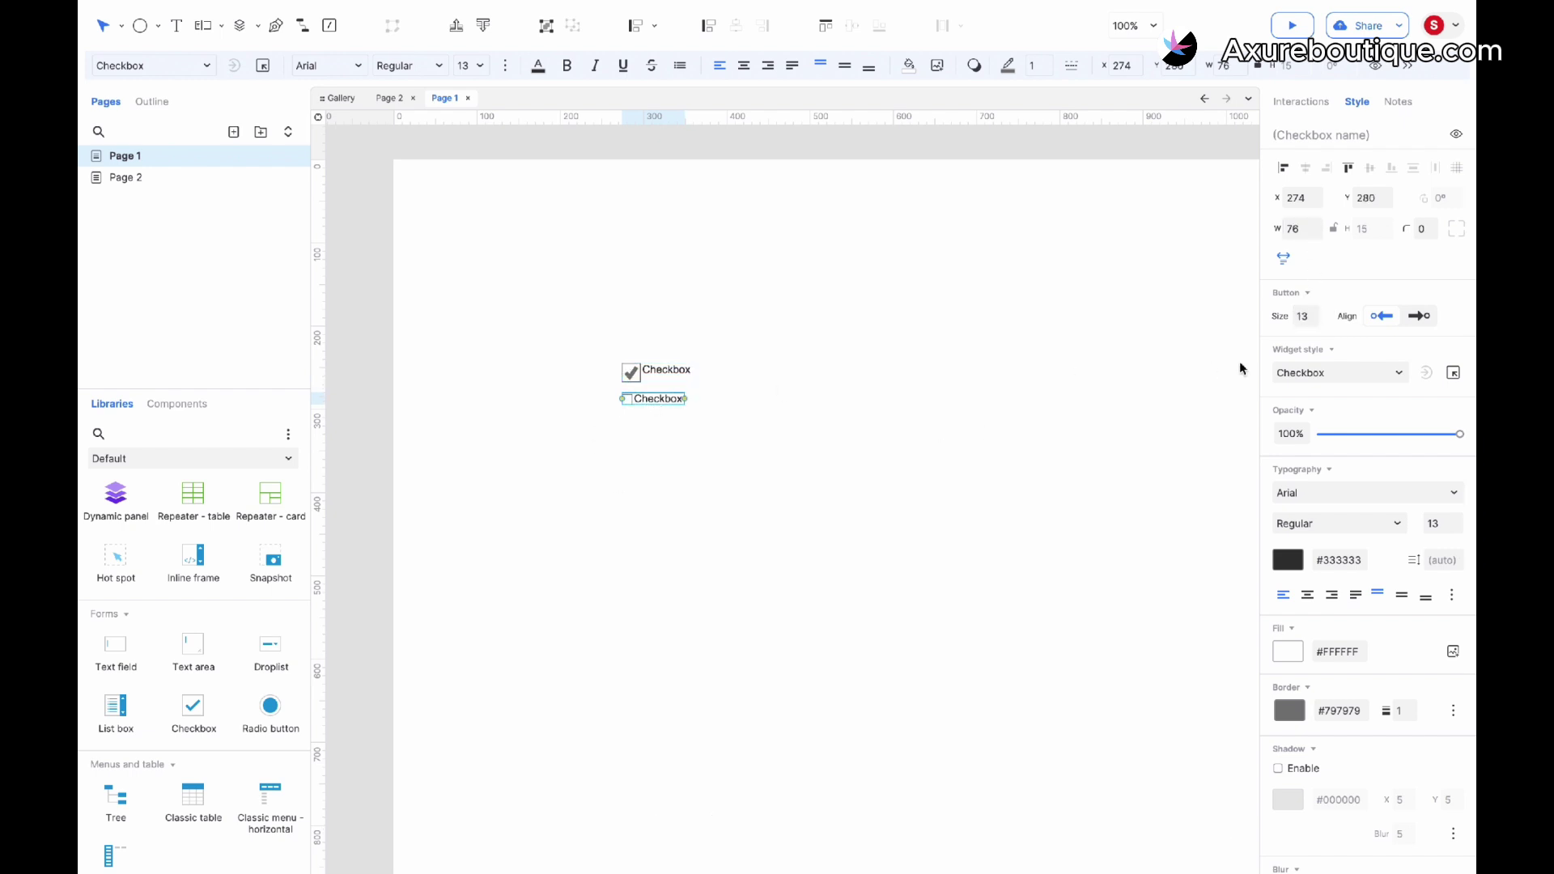
scroll(1312, 316, up, 11)
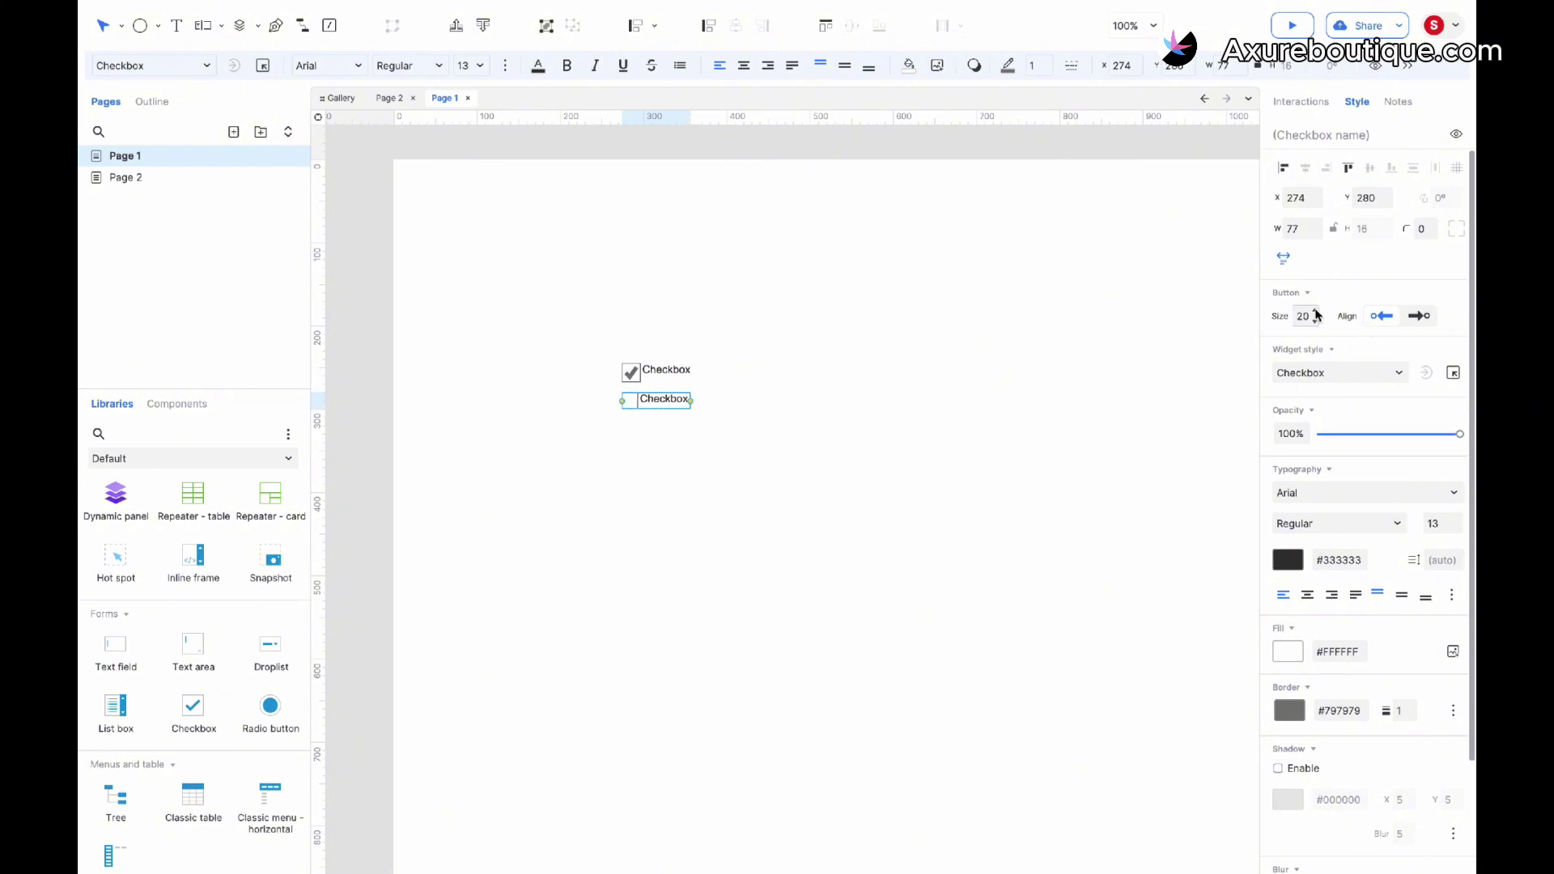
click(1315, 322)
Try aligning the lower checkbox's box to the right of its text, and restore the left alignment
click(1420, 316)
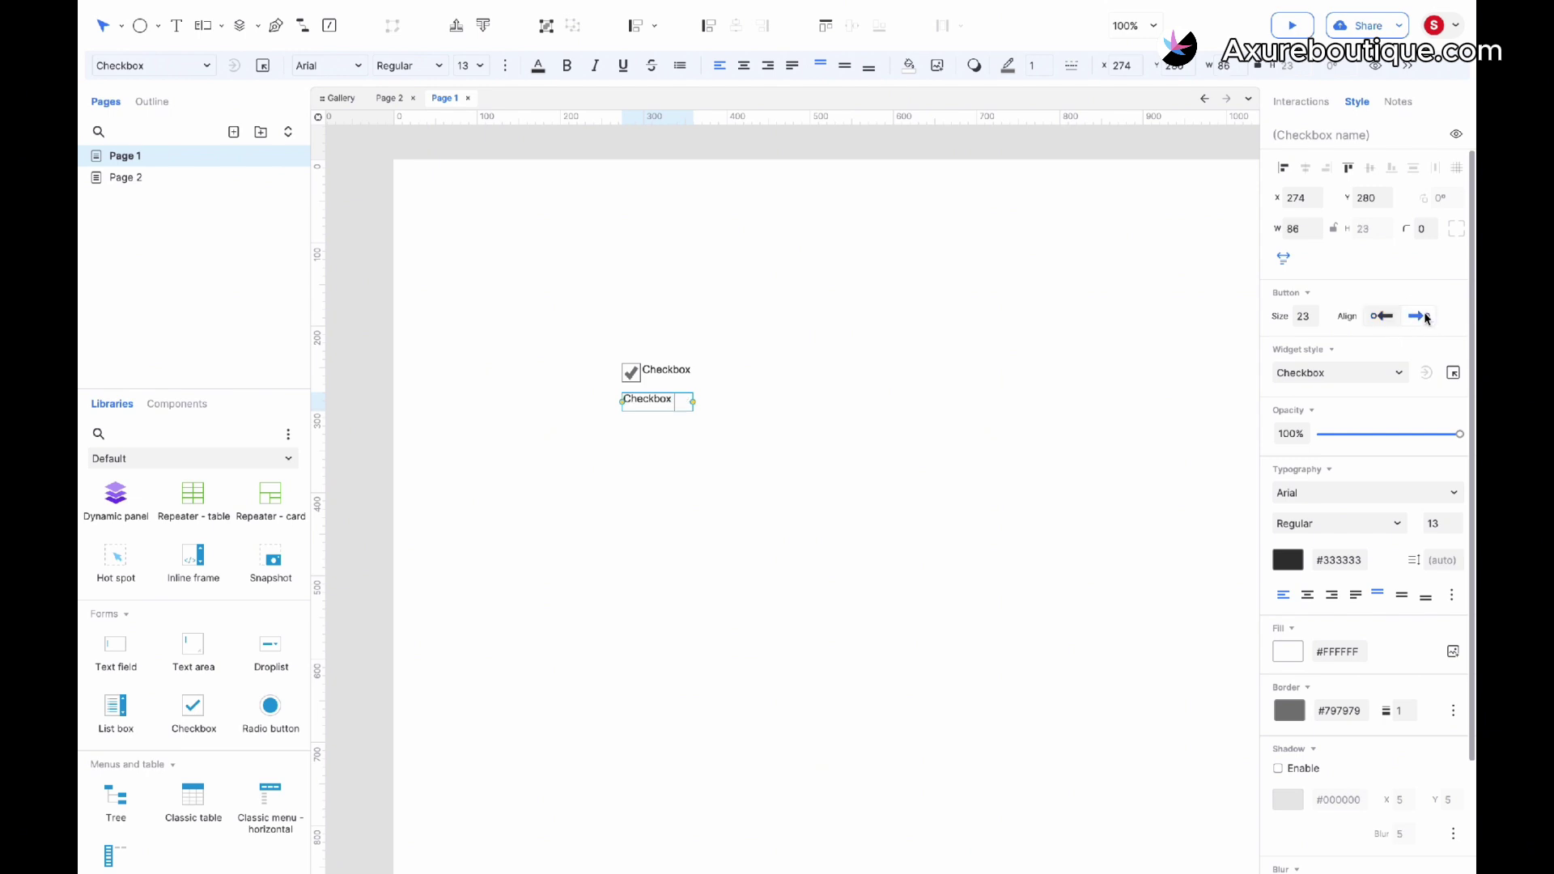
click(1383, 320)
click(708, 451)
click(659, 369)
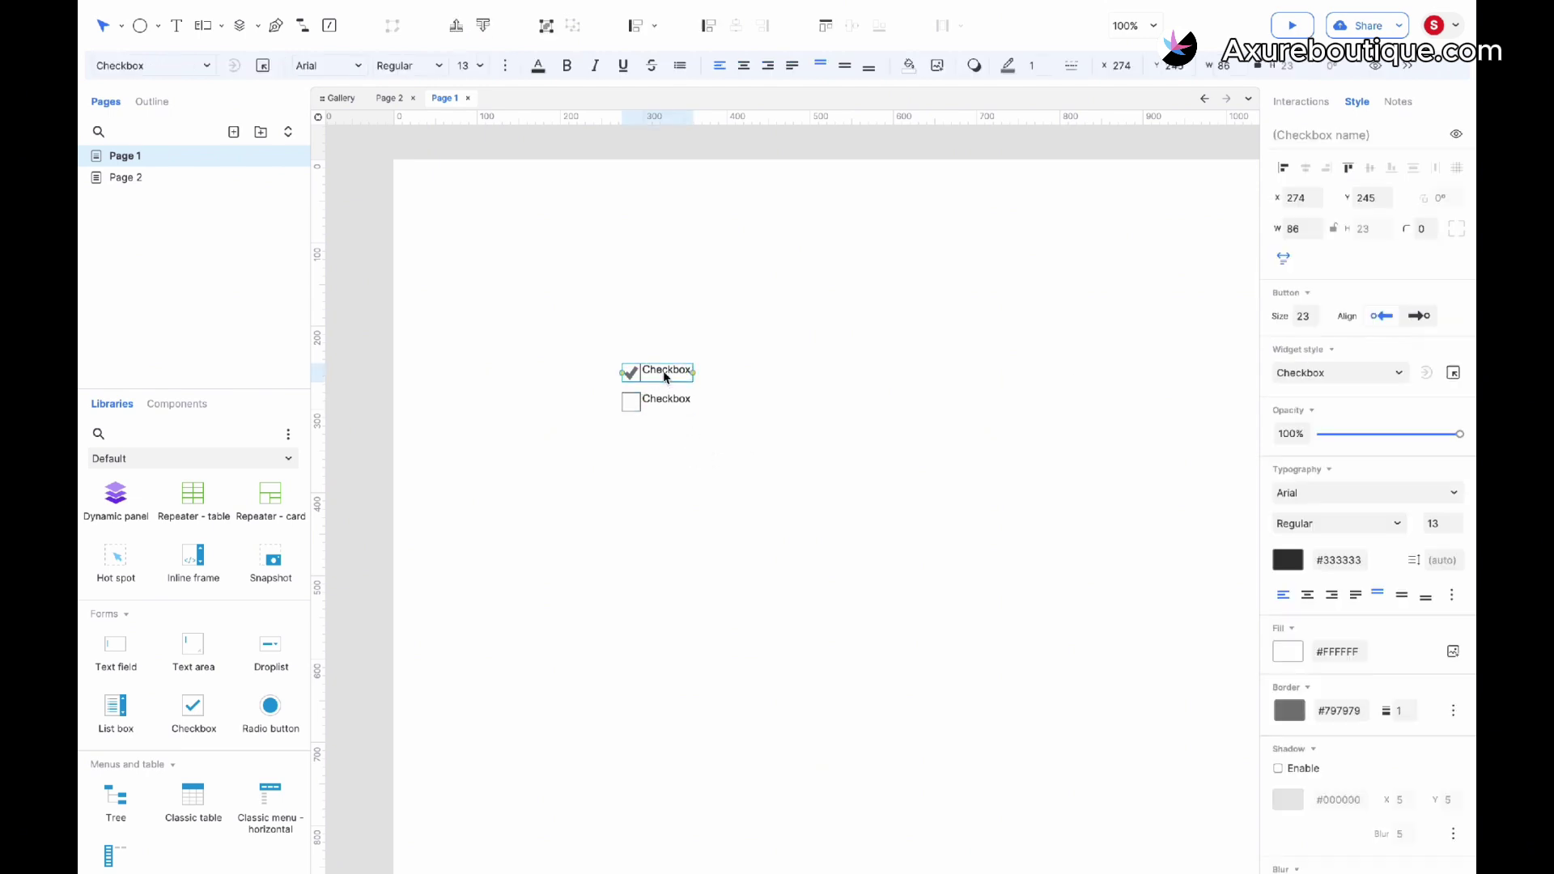
click(1301, 102)
click(1337, 194)
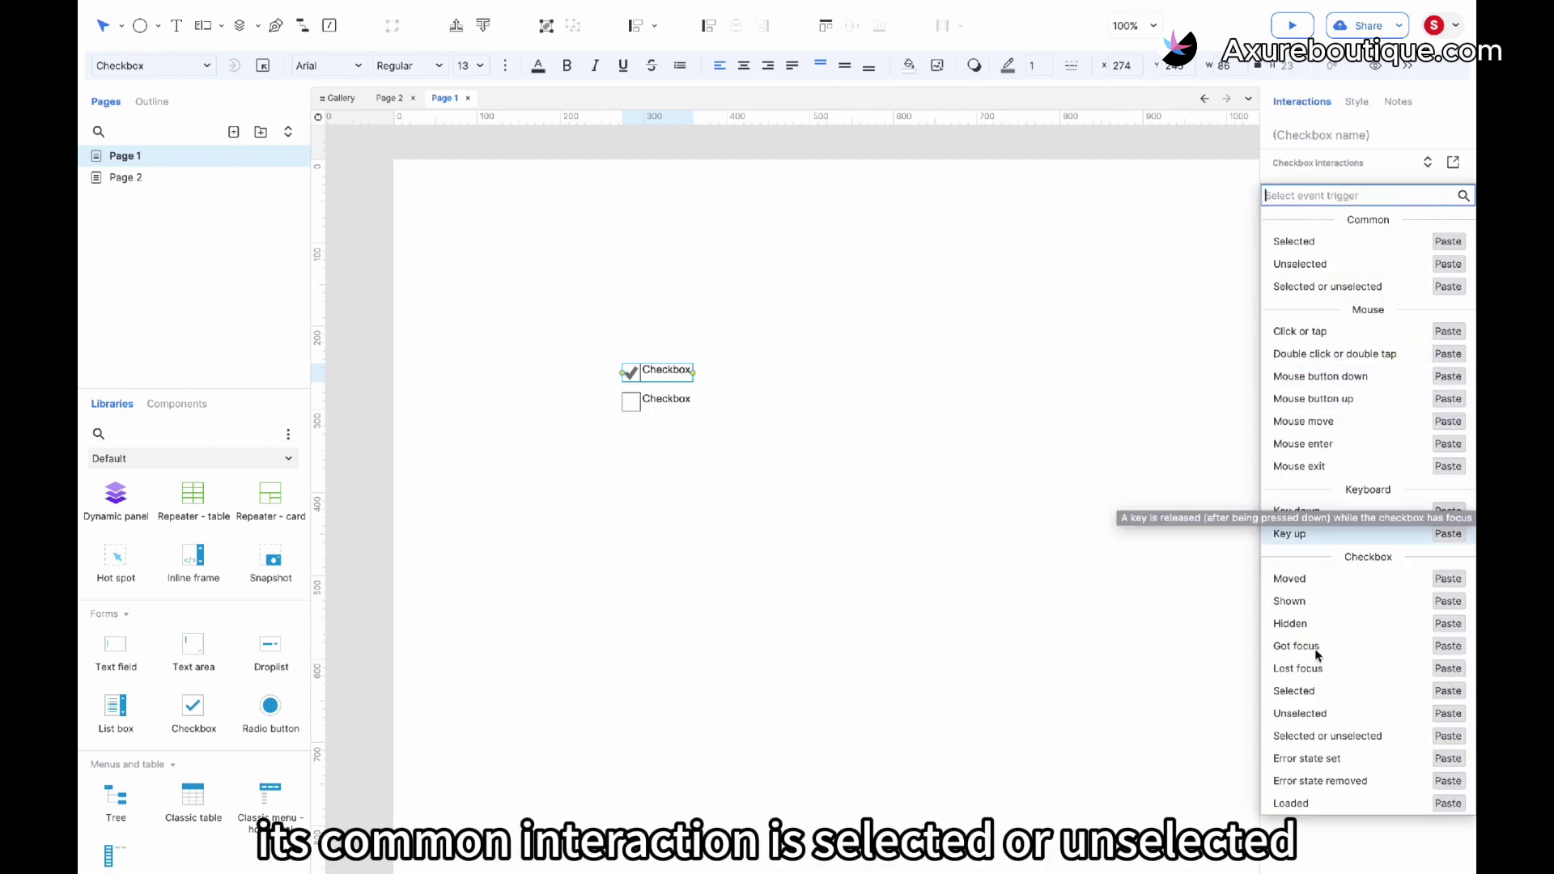
click(1330, 734)
click(666, 400)
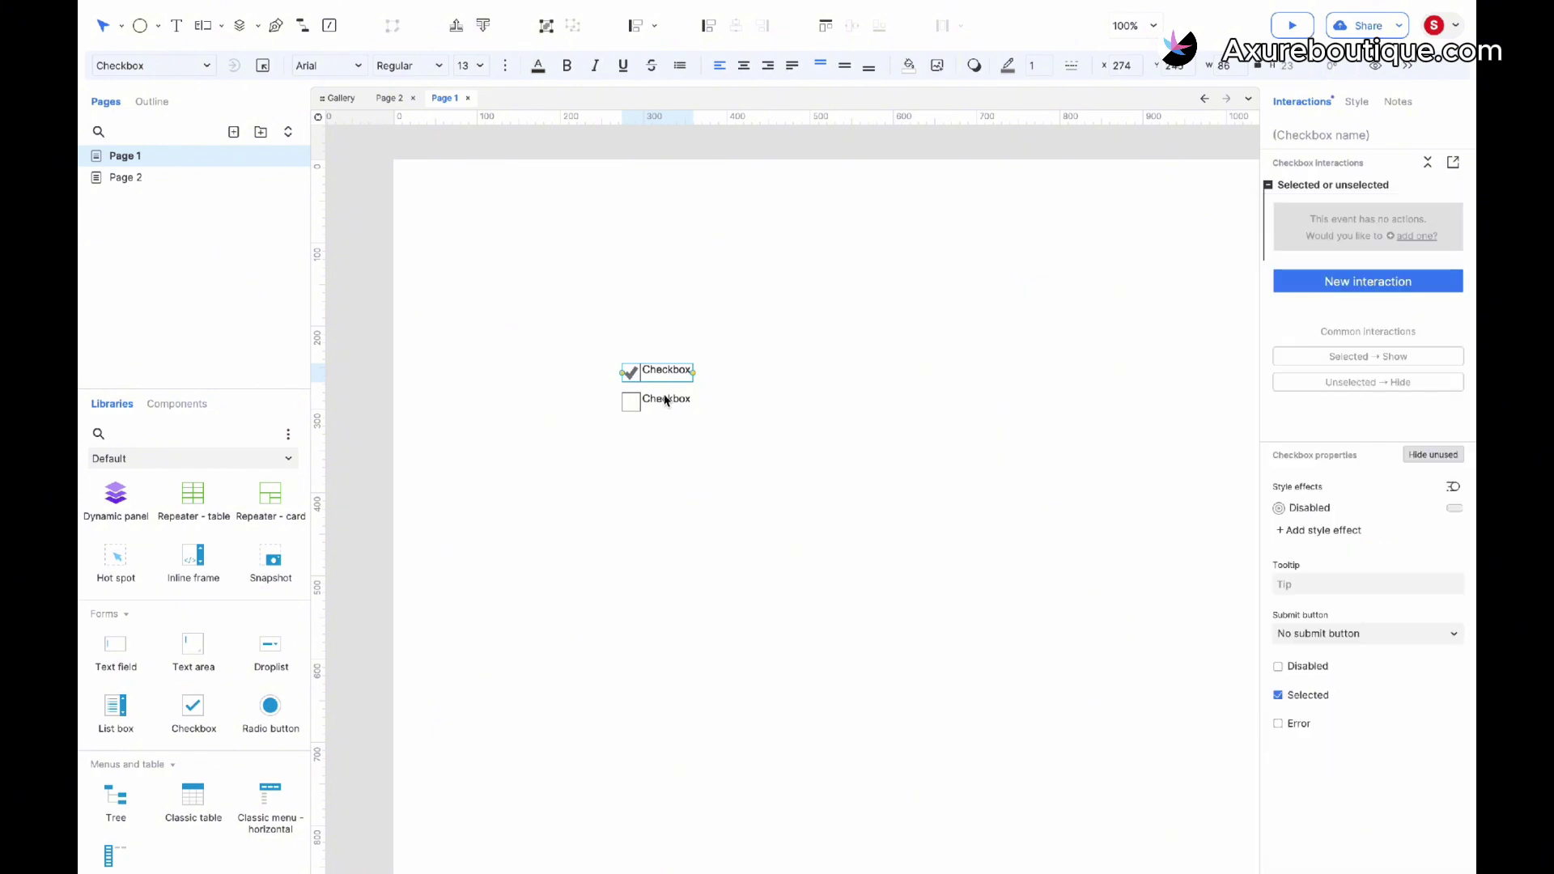
Delete the lower checkbox and place a Paragraph widget below the remaining one
click(623, 403)
key(Delete)
scroll(118, 641, up, 4)
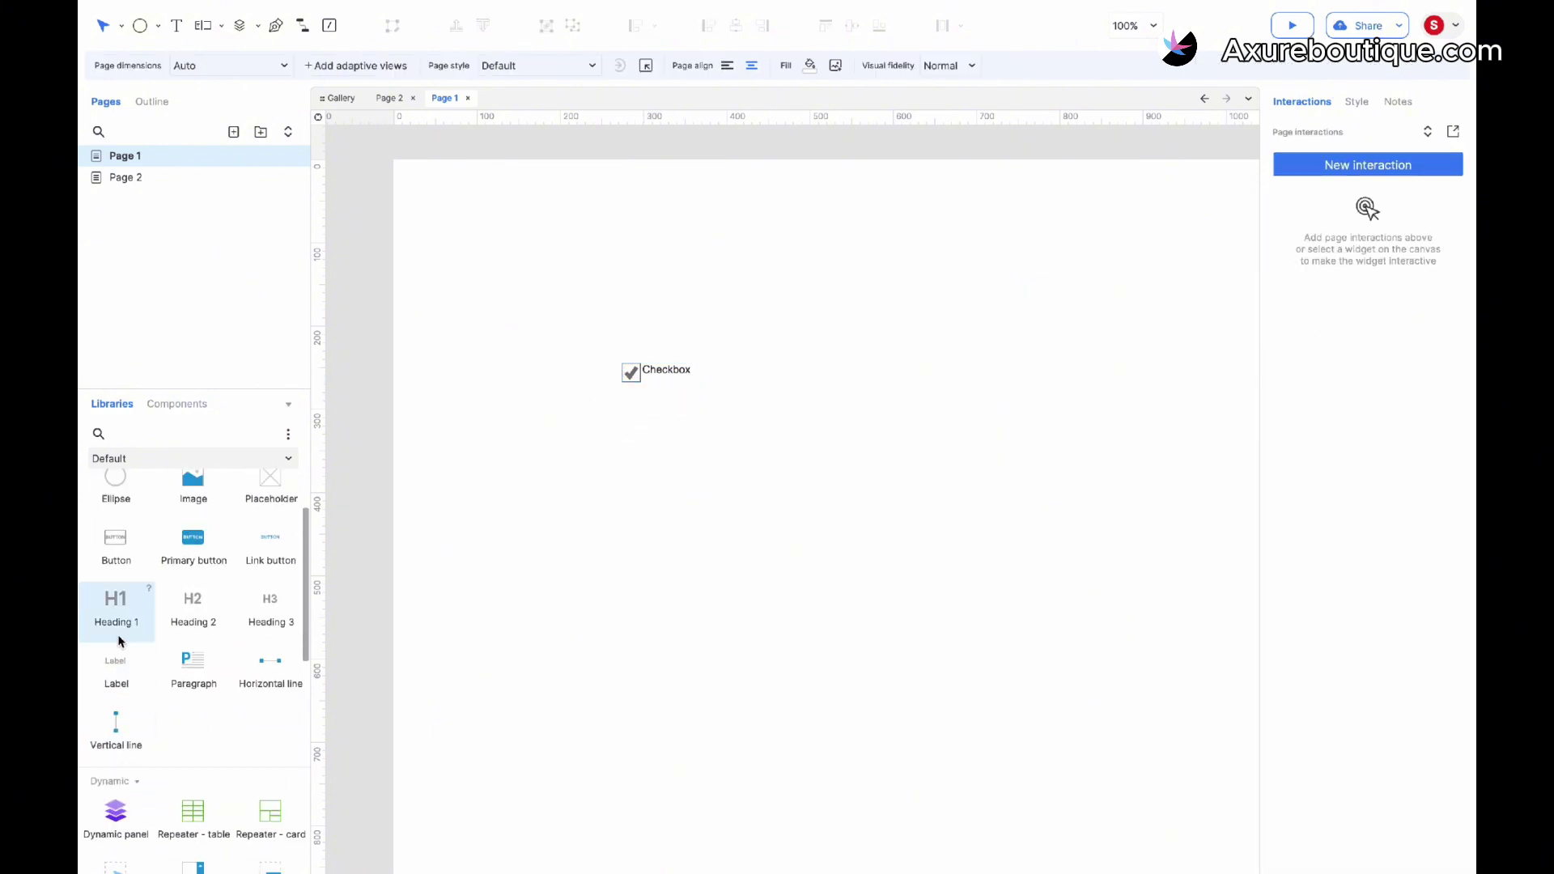
drag(192, 661, 617, 401)
Give the checkbox a Selected or unselected interaction that toggles the visibility of the paragraph
click(670, 373)
click(1313, 198)
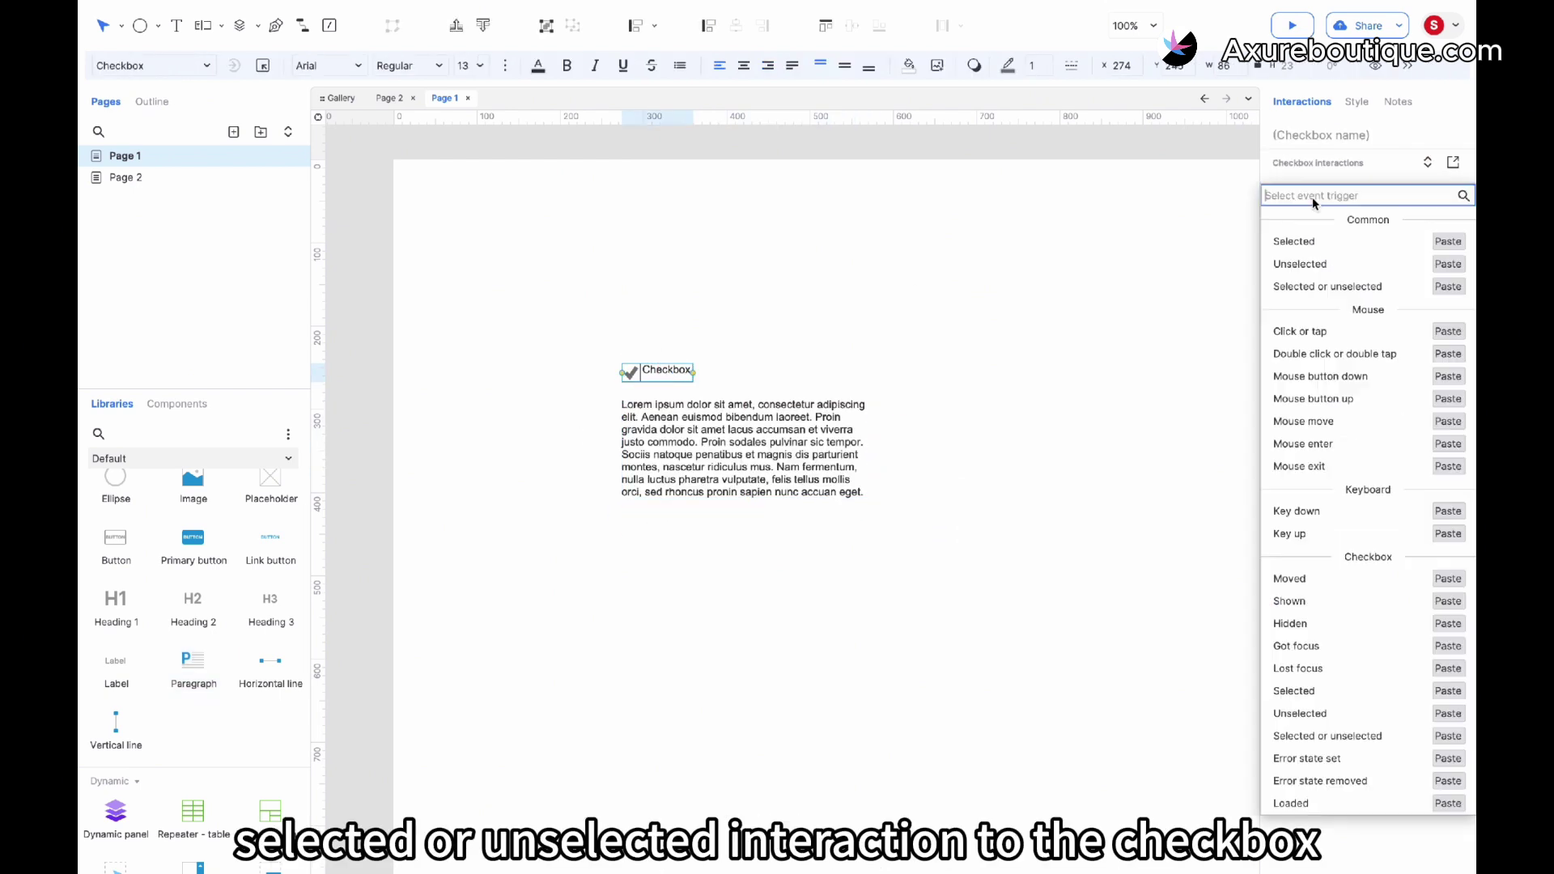
click(1324, 287)
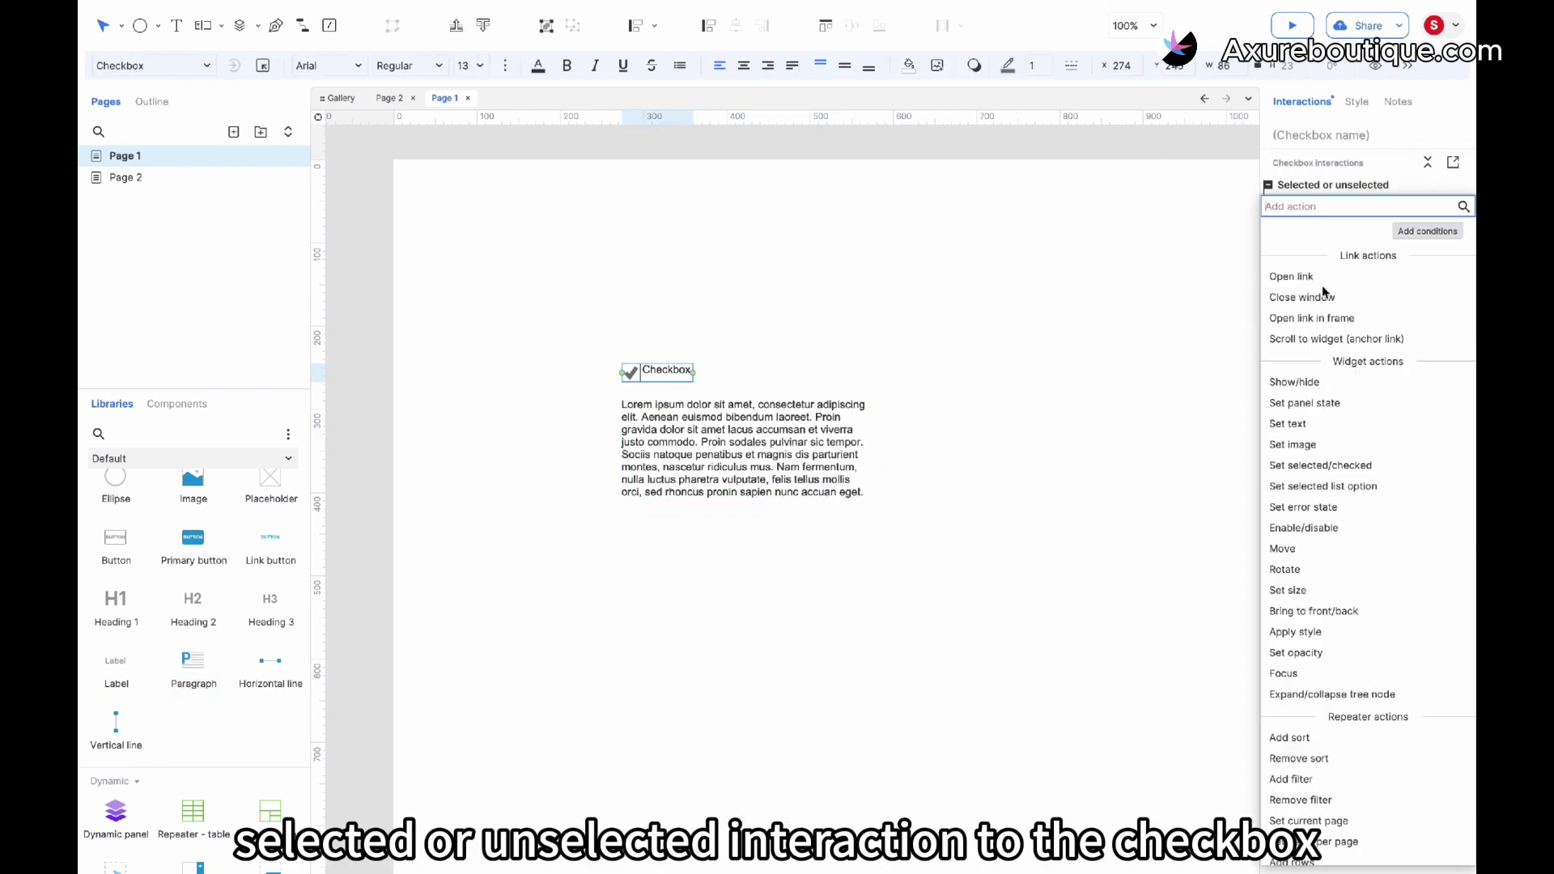
click(1312, 385)
click(1296, 317)
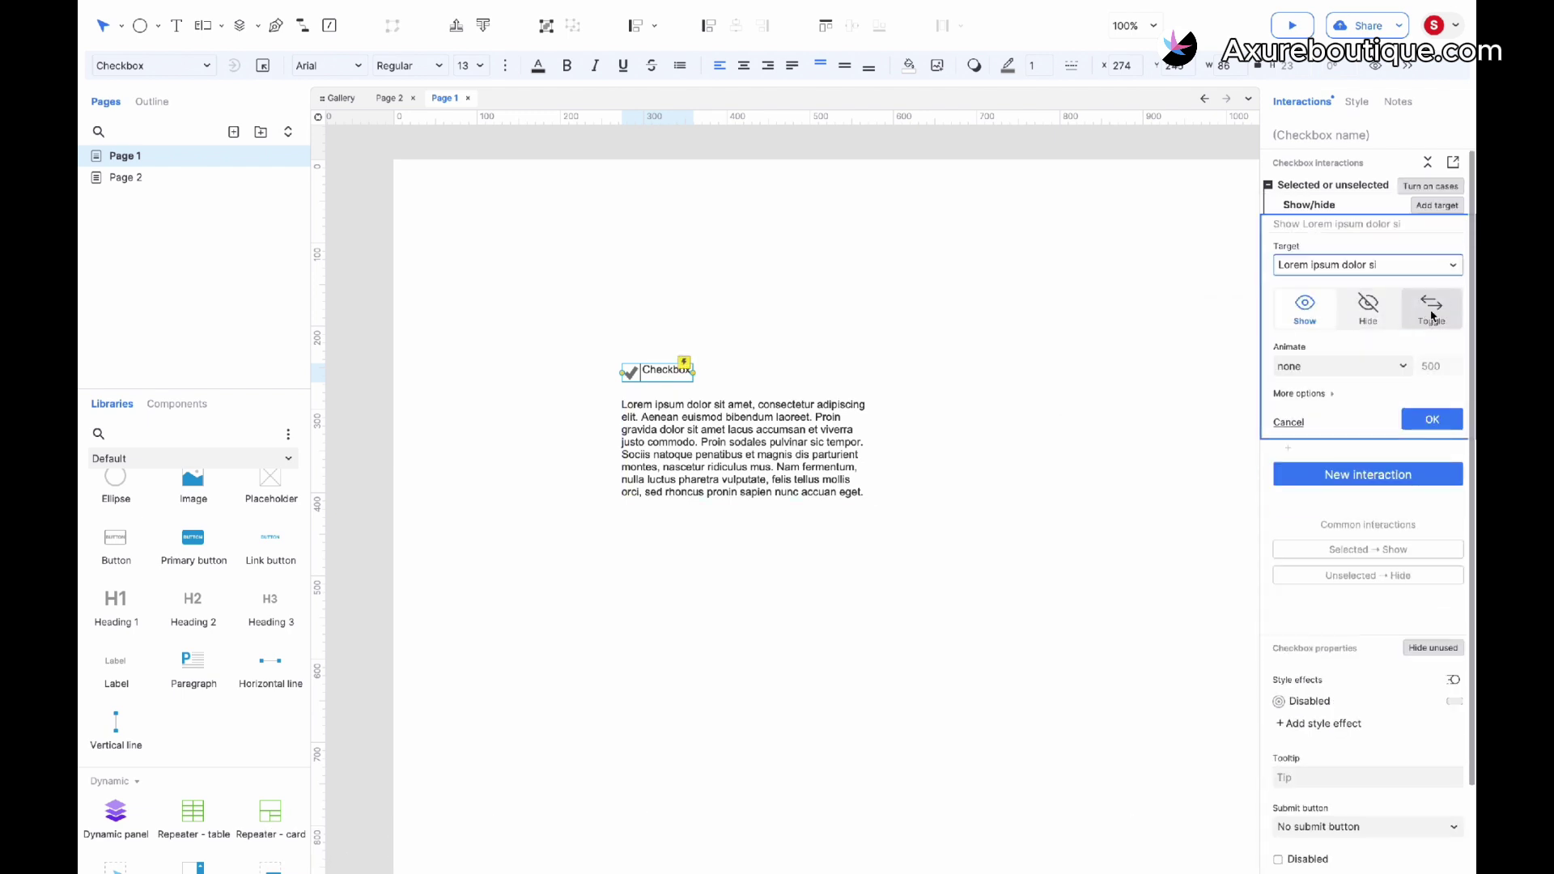
click(1431, 311)
click(1430, 463)
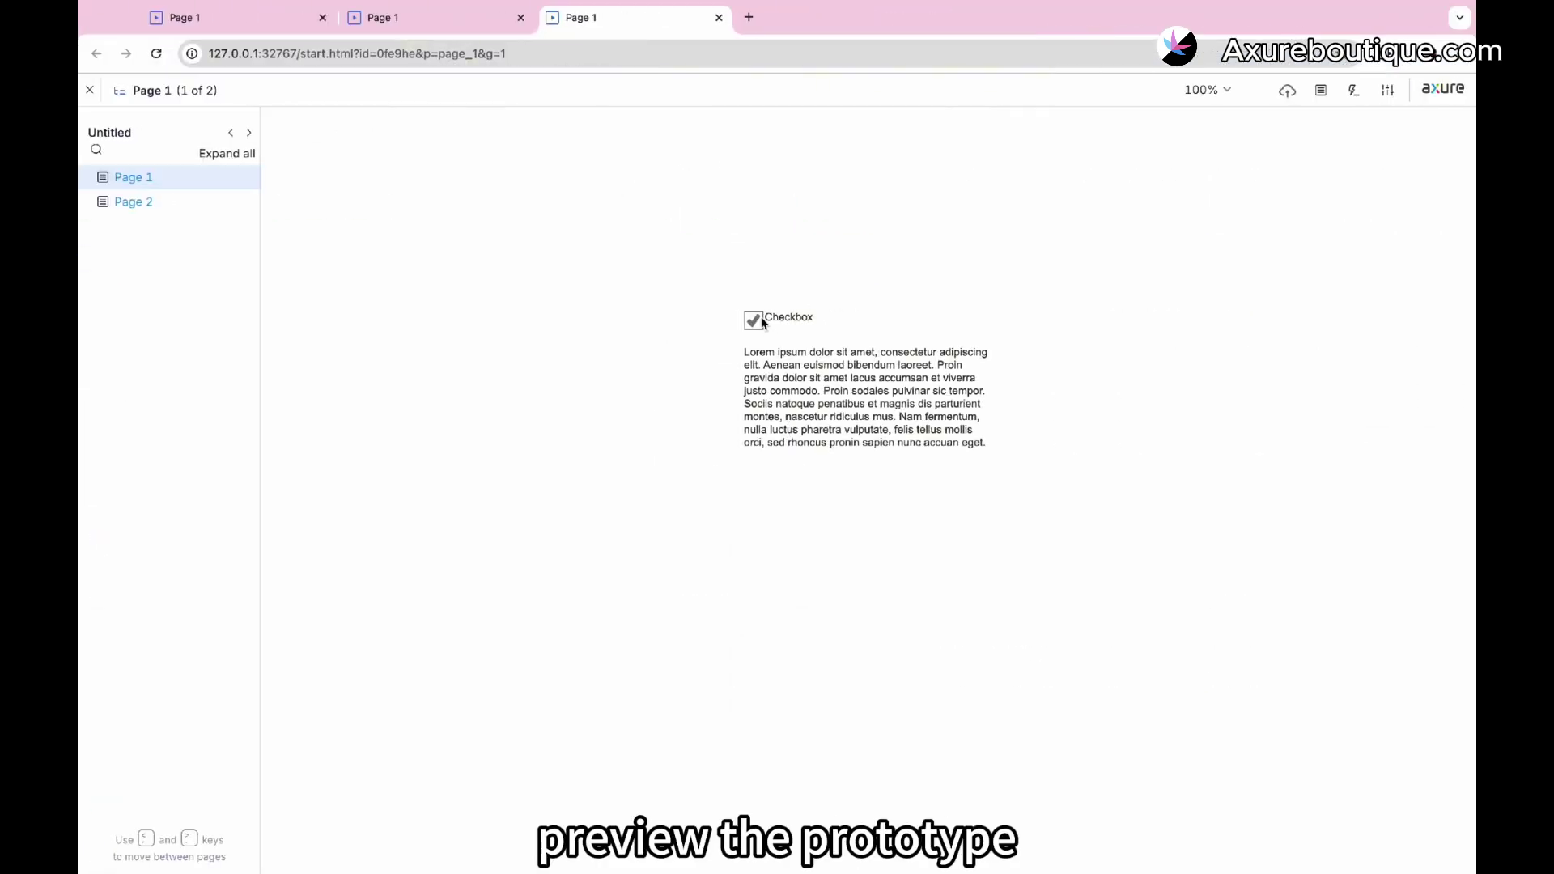
Preview the page, test the checkbox by unchecking and rechecking it, and return to the editor
click(757, 321)
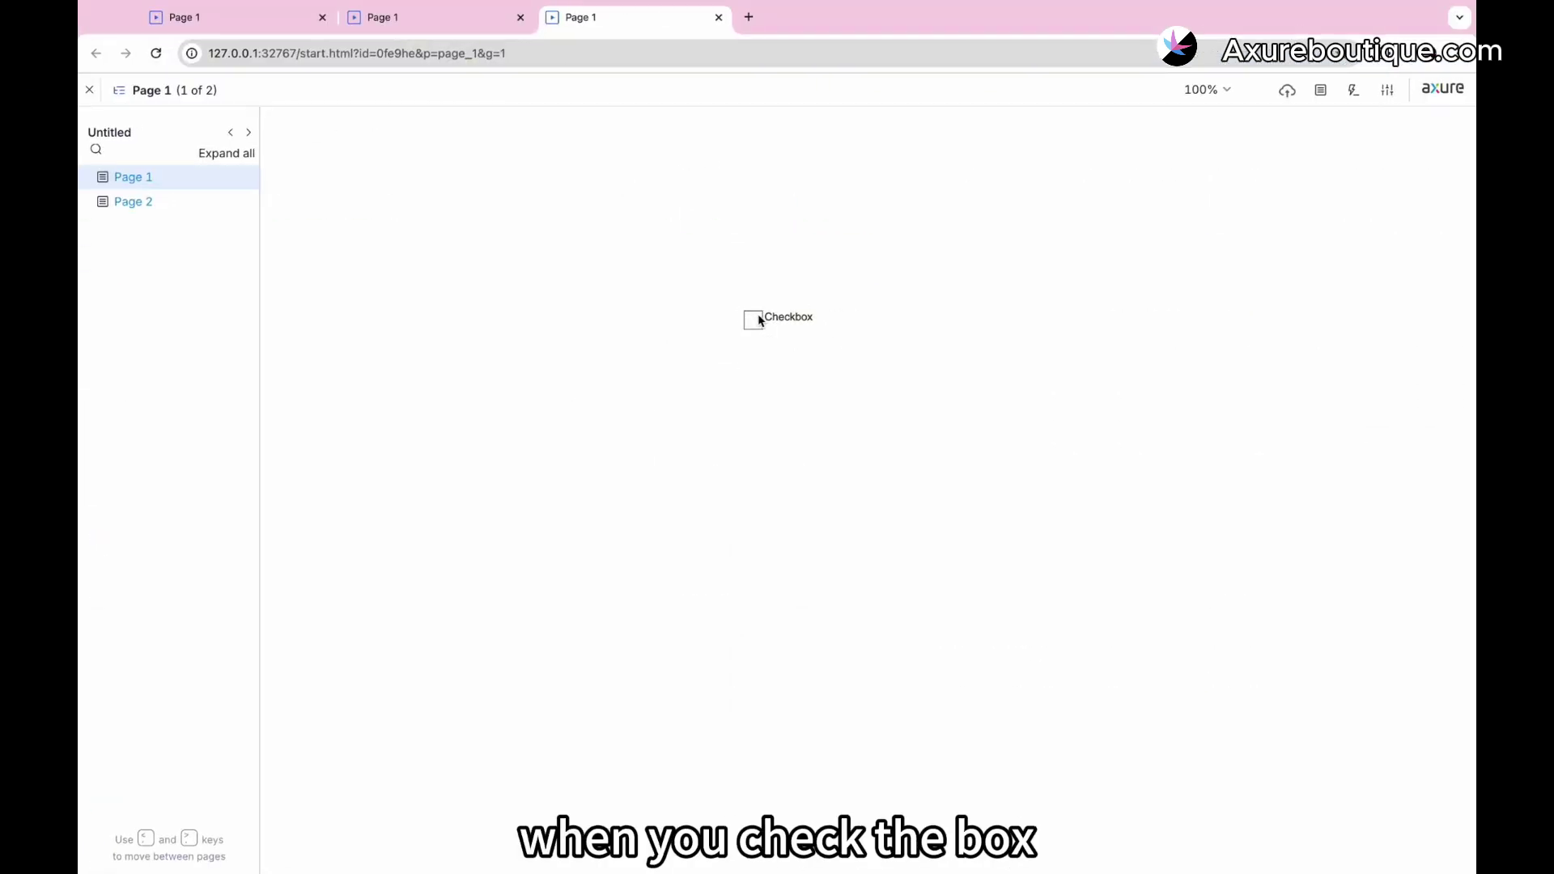
click(753, 321)
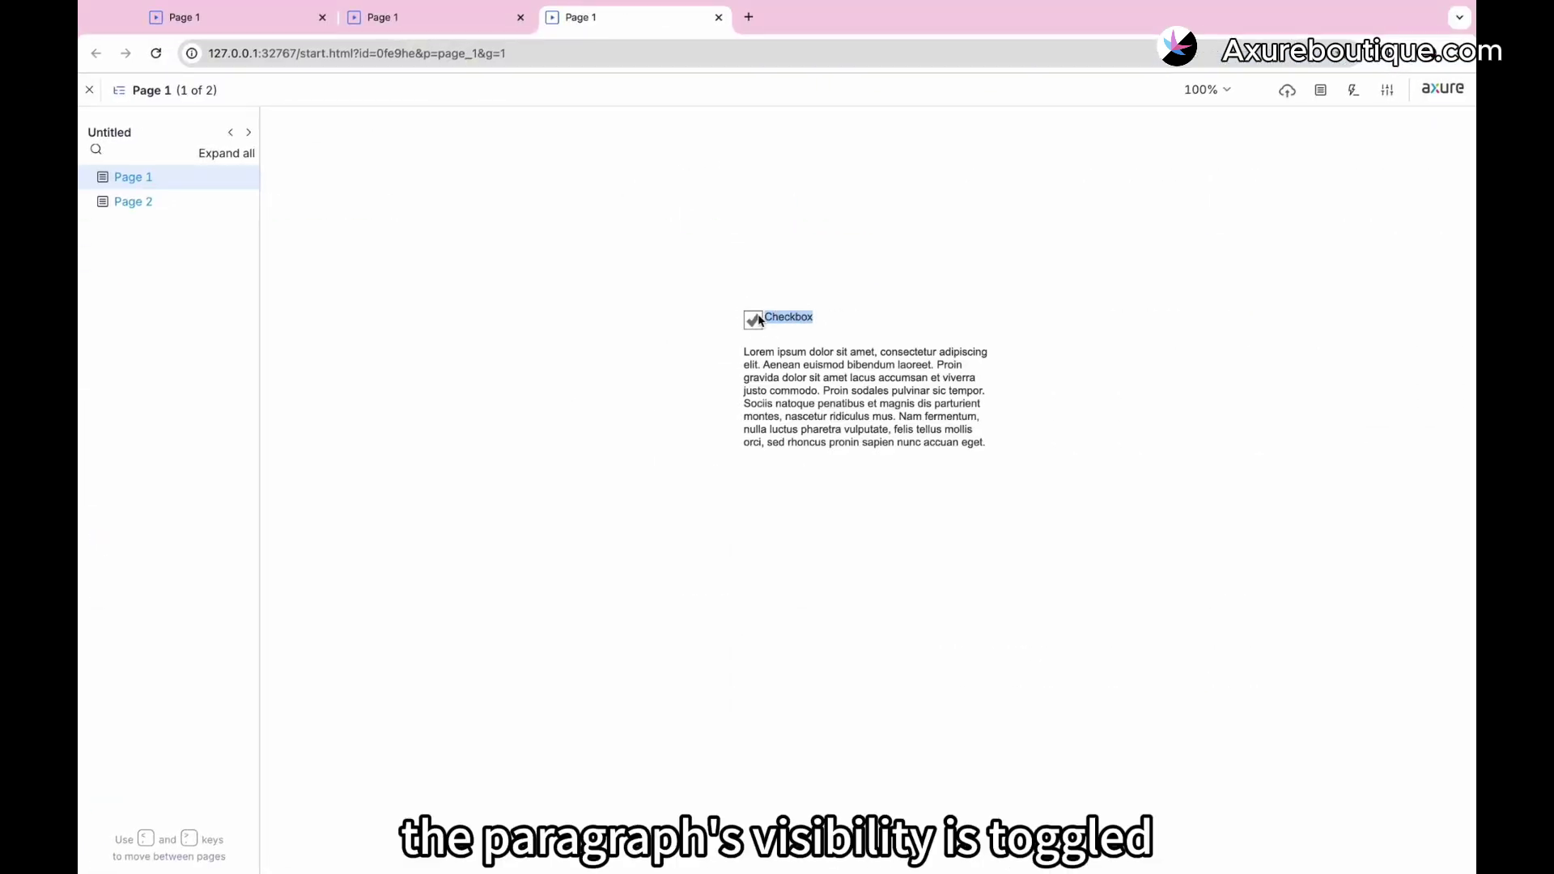
key(ctrl+Left)
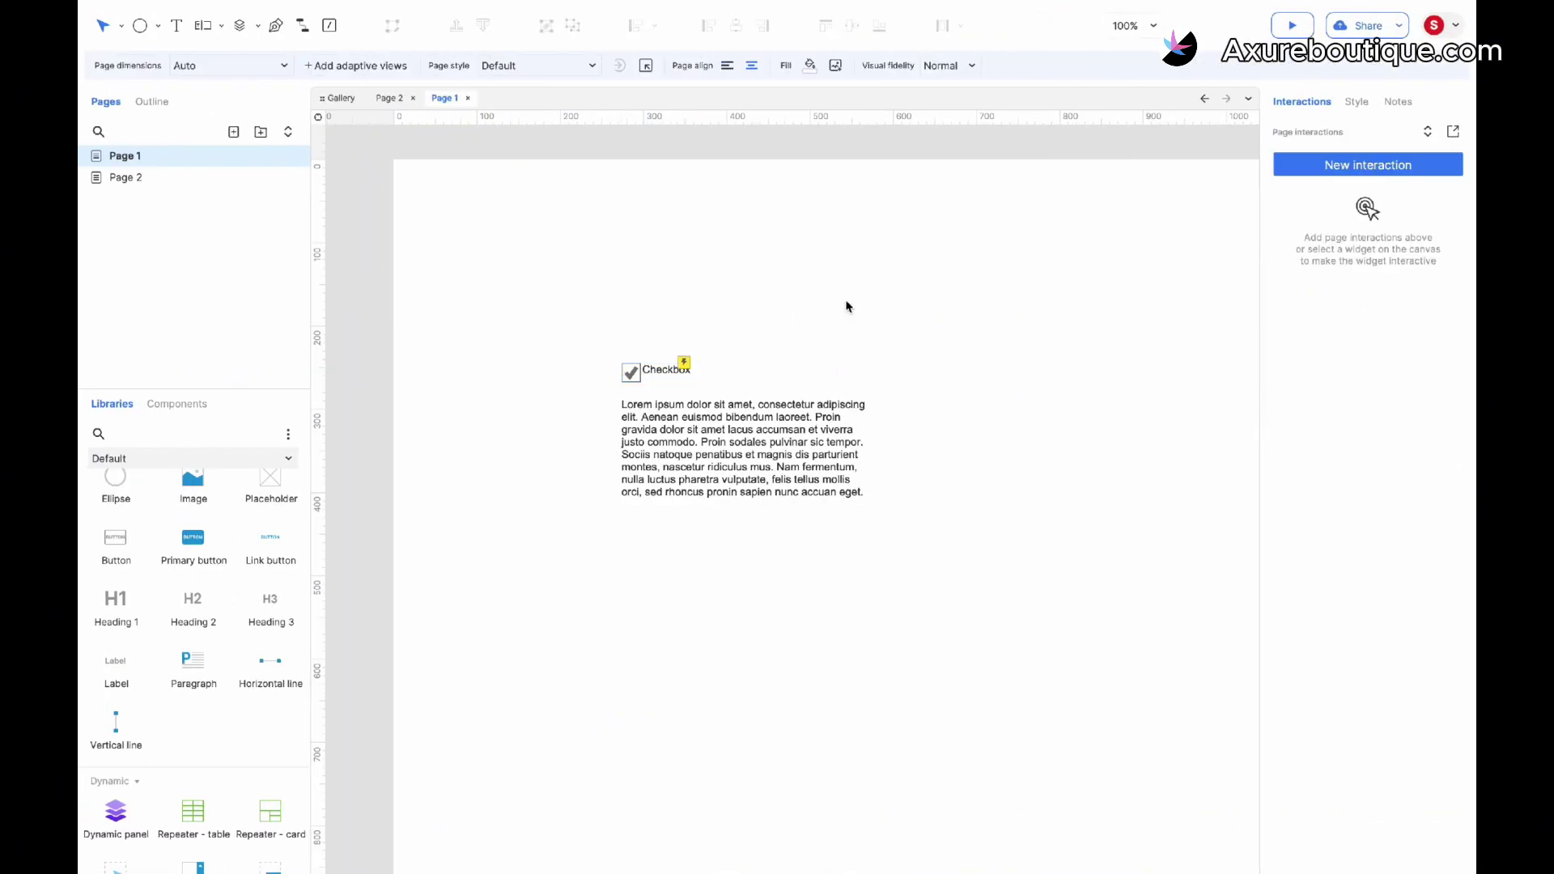
Place a Radio button below the paragraph at X 260, and delete the checkbox and paragraph
scroll(266, 578, down, 5)
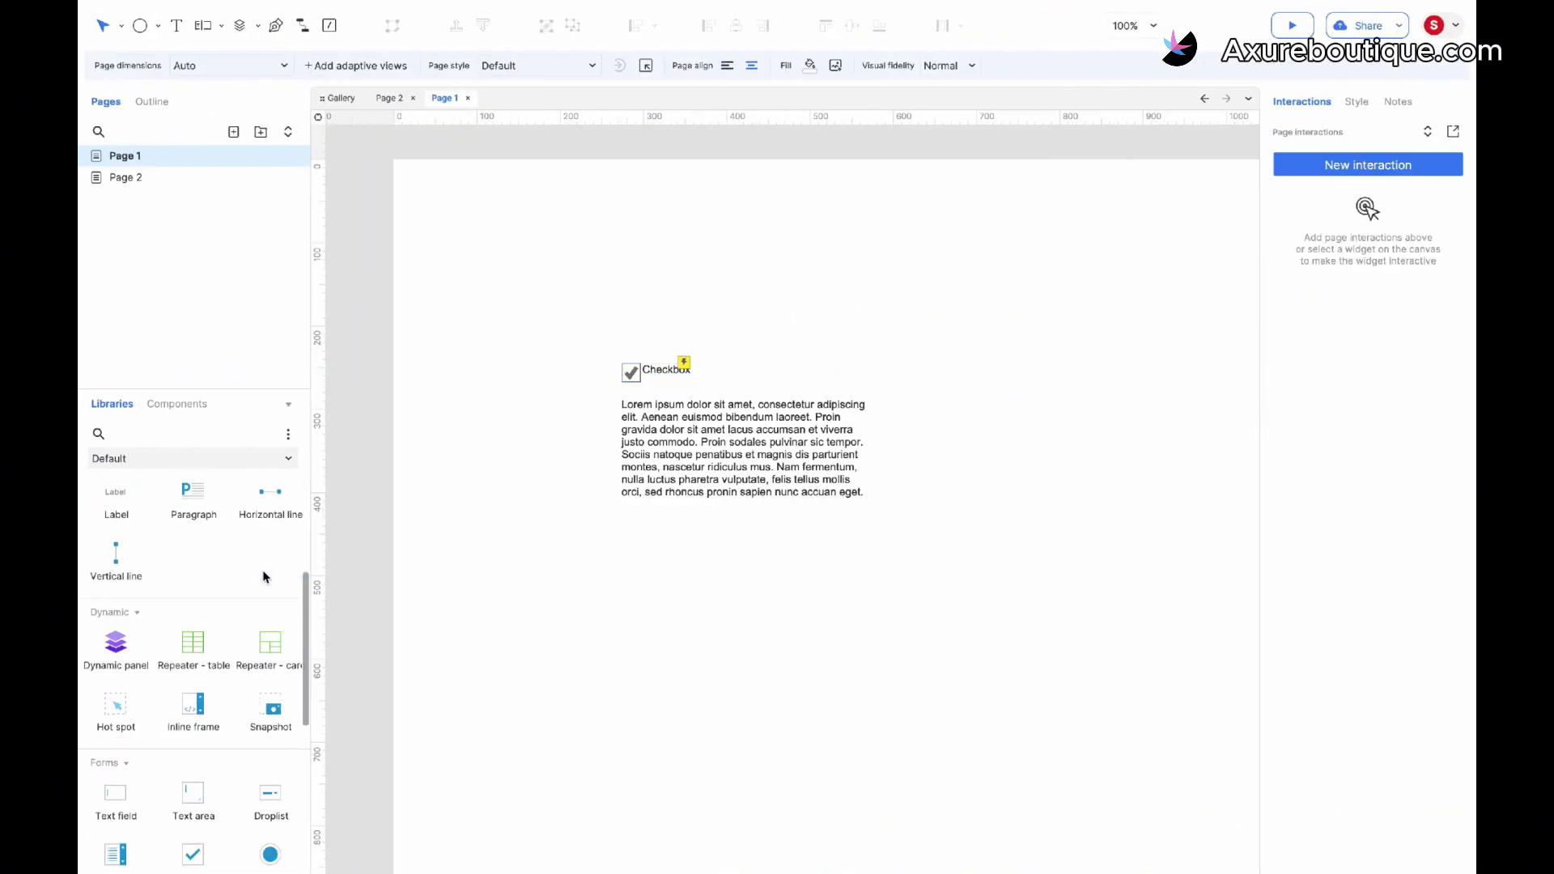
drag(270, 680, 609, 619)
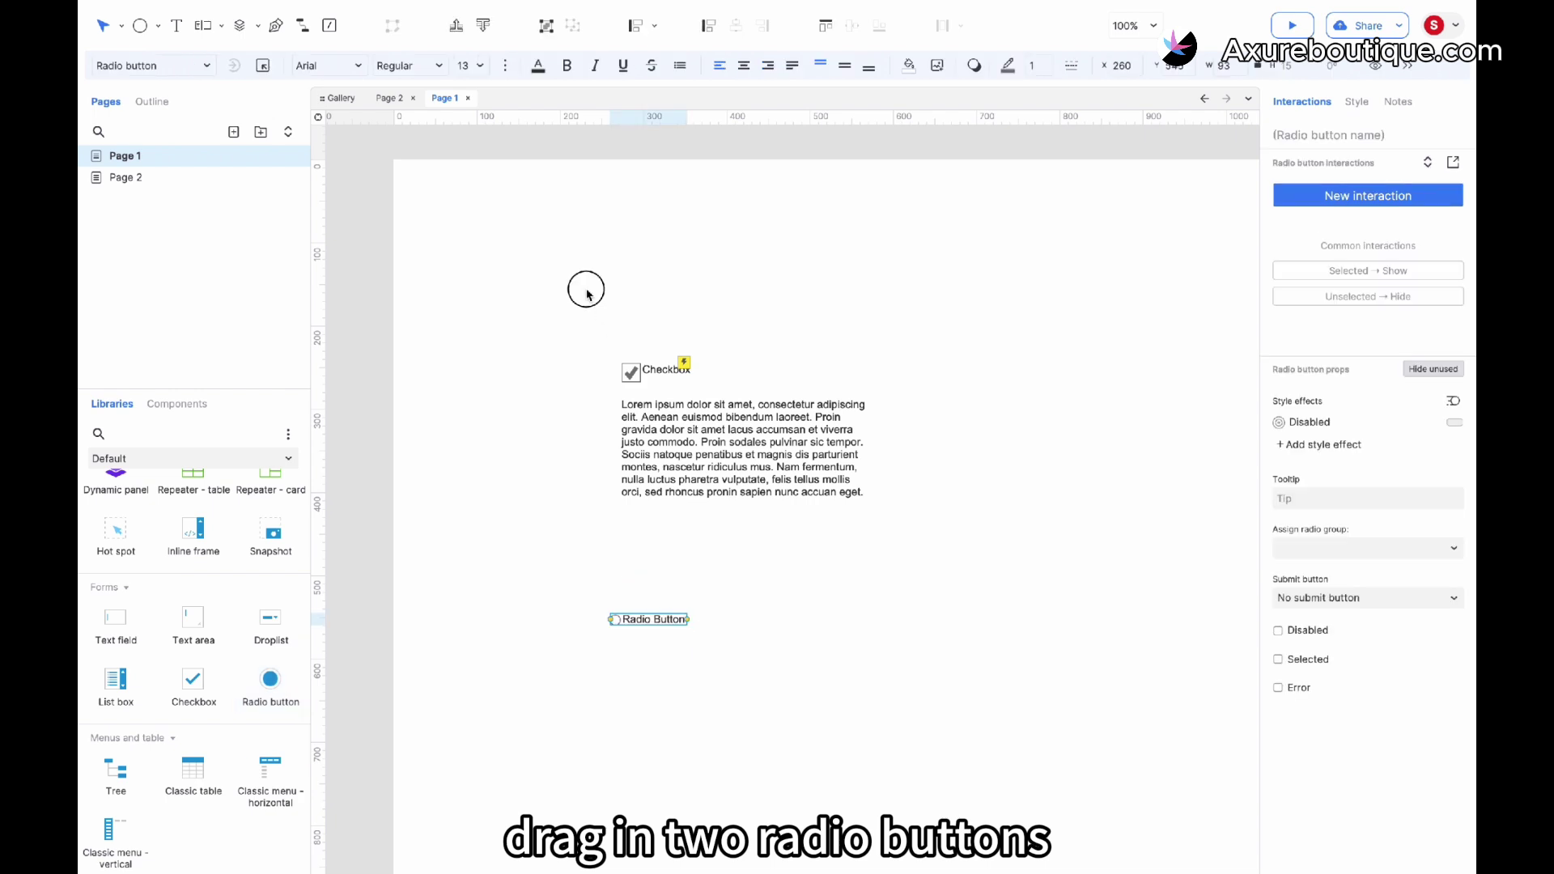
drag(586, 288, 786, 514)
key(Delete)
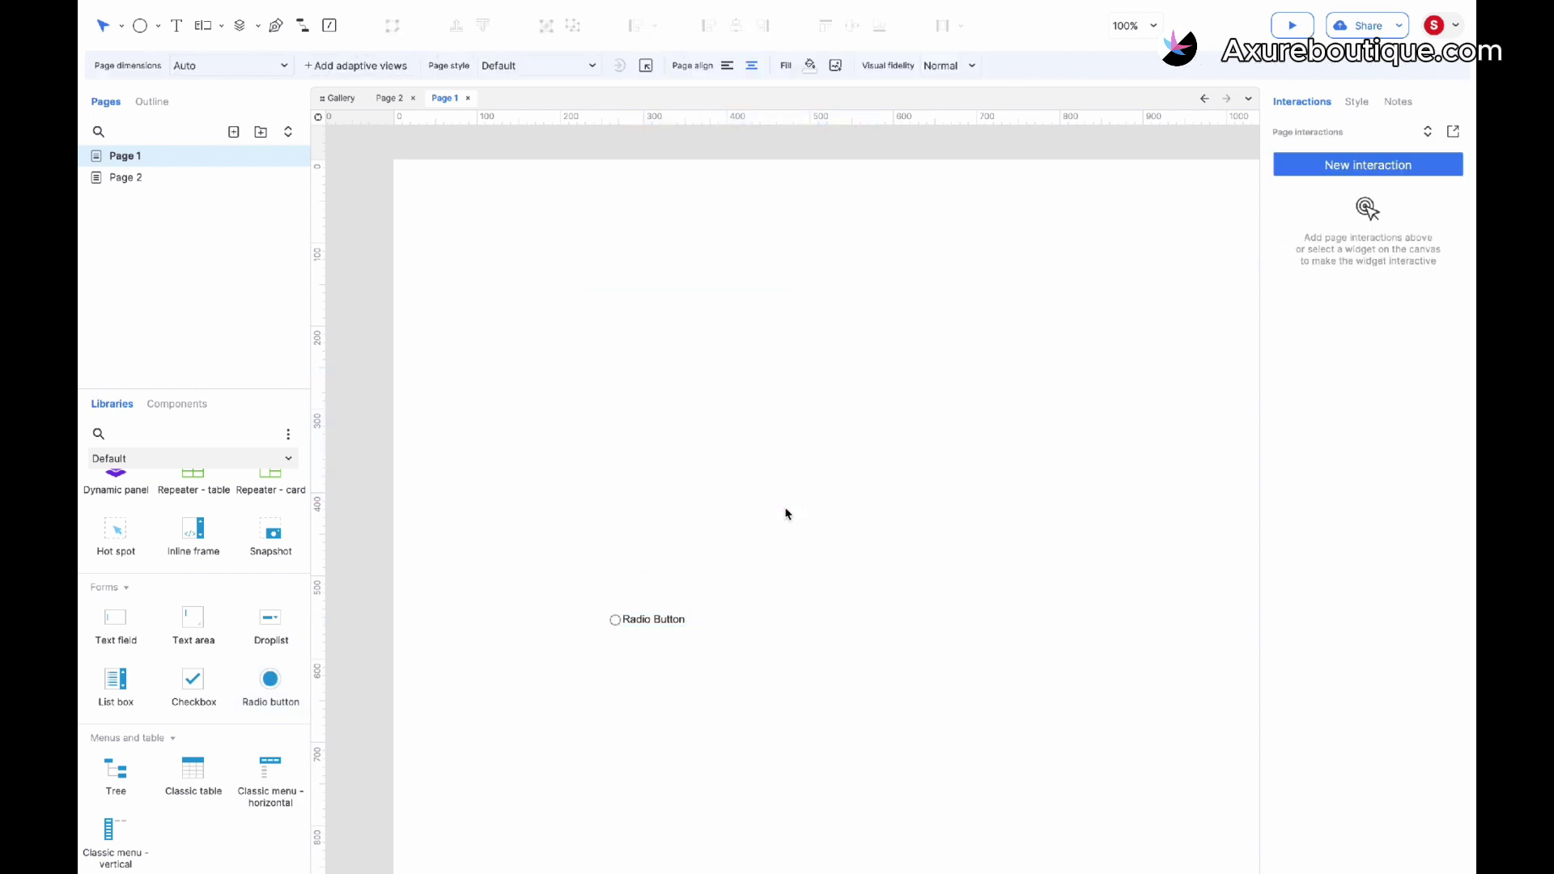
Duplicate the radio button to its right at X 373, and label the two radio buttons "Item1" and "Item 2"
click(657, 624)
drag(660, 627, 740, 620)
double_click(682, 621)
key(BackSpace)
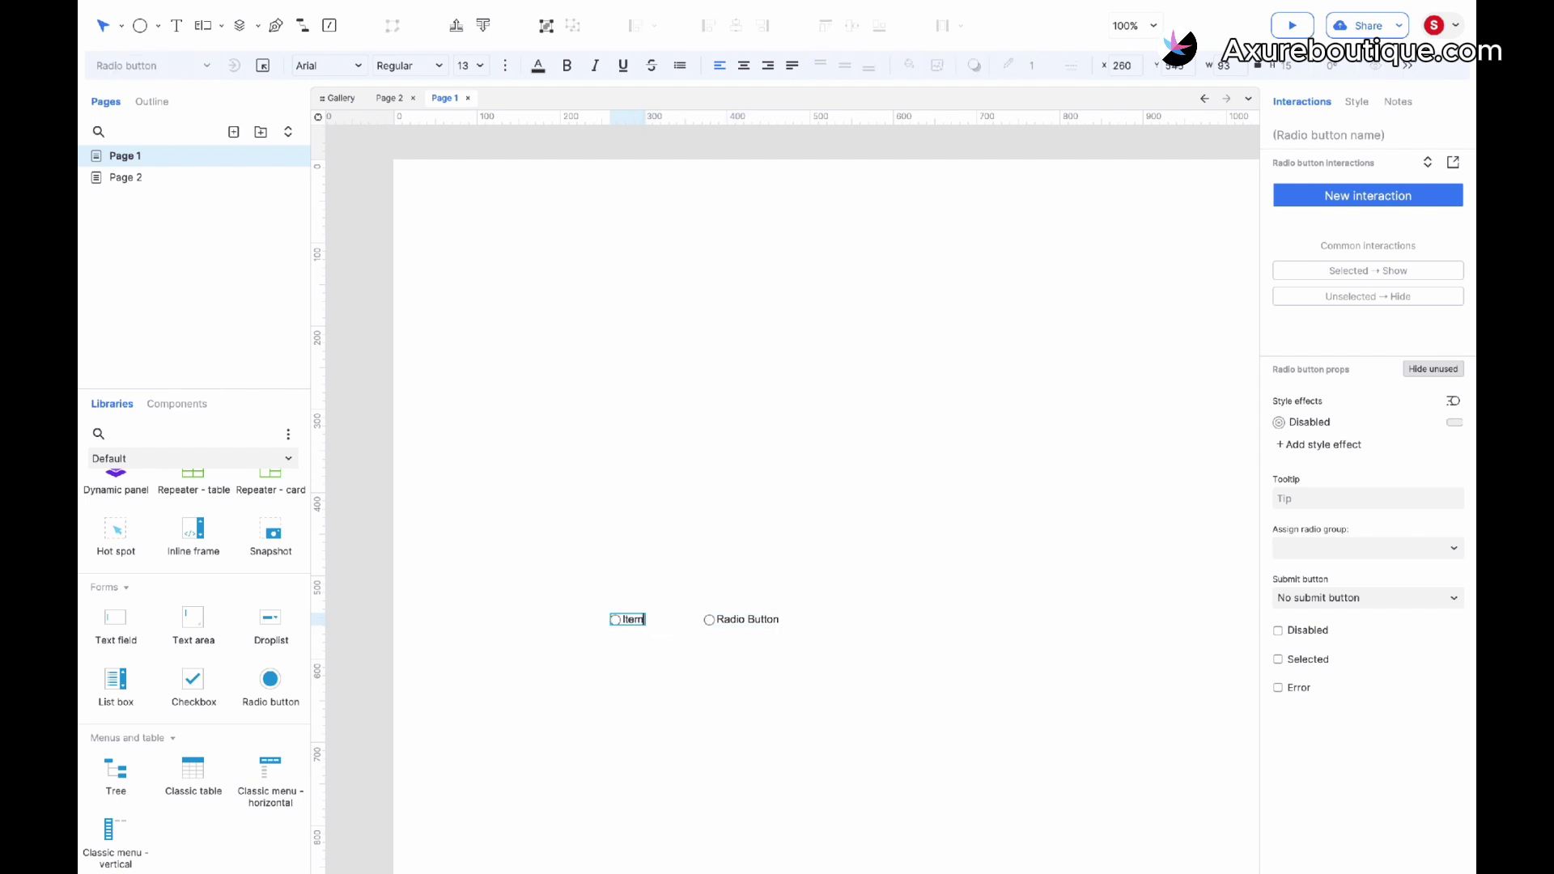
text(Item1)
click(749, 619)
double_click(749, 619)
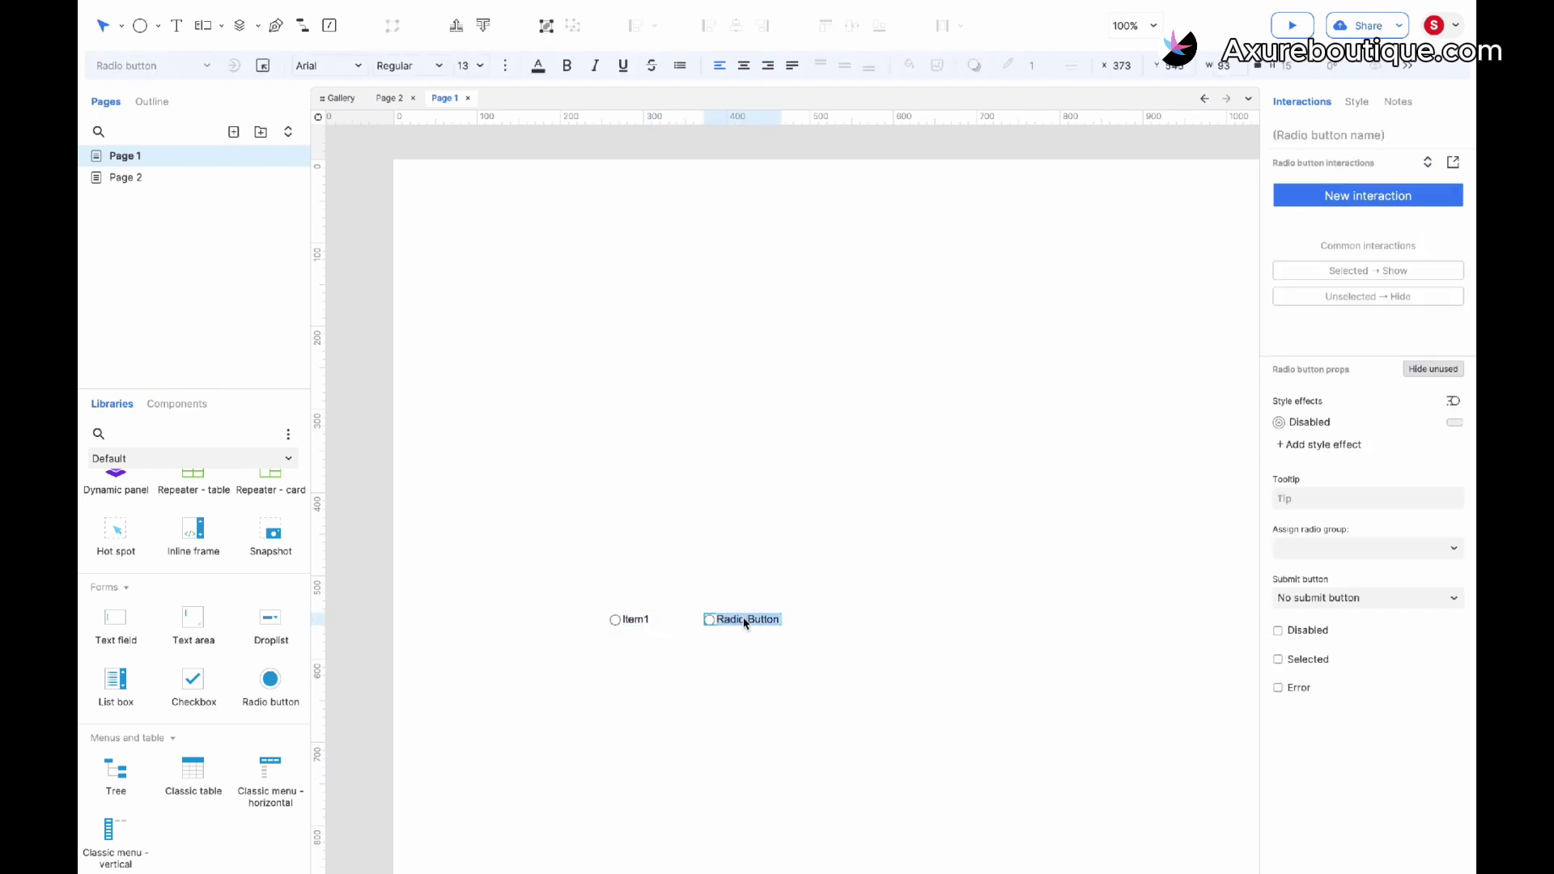
text(Item 2)
click(803, 601)
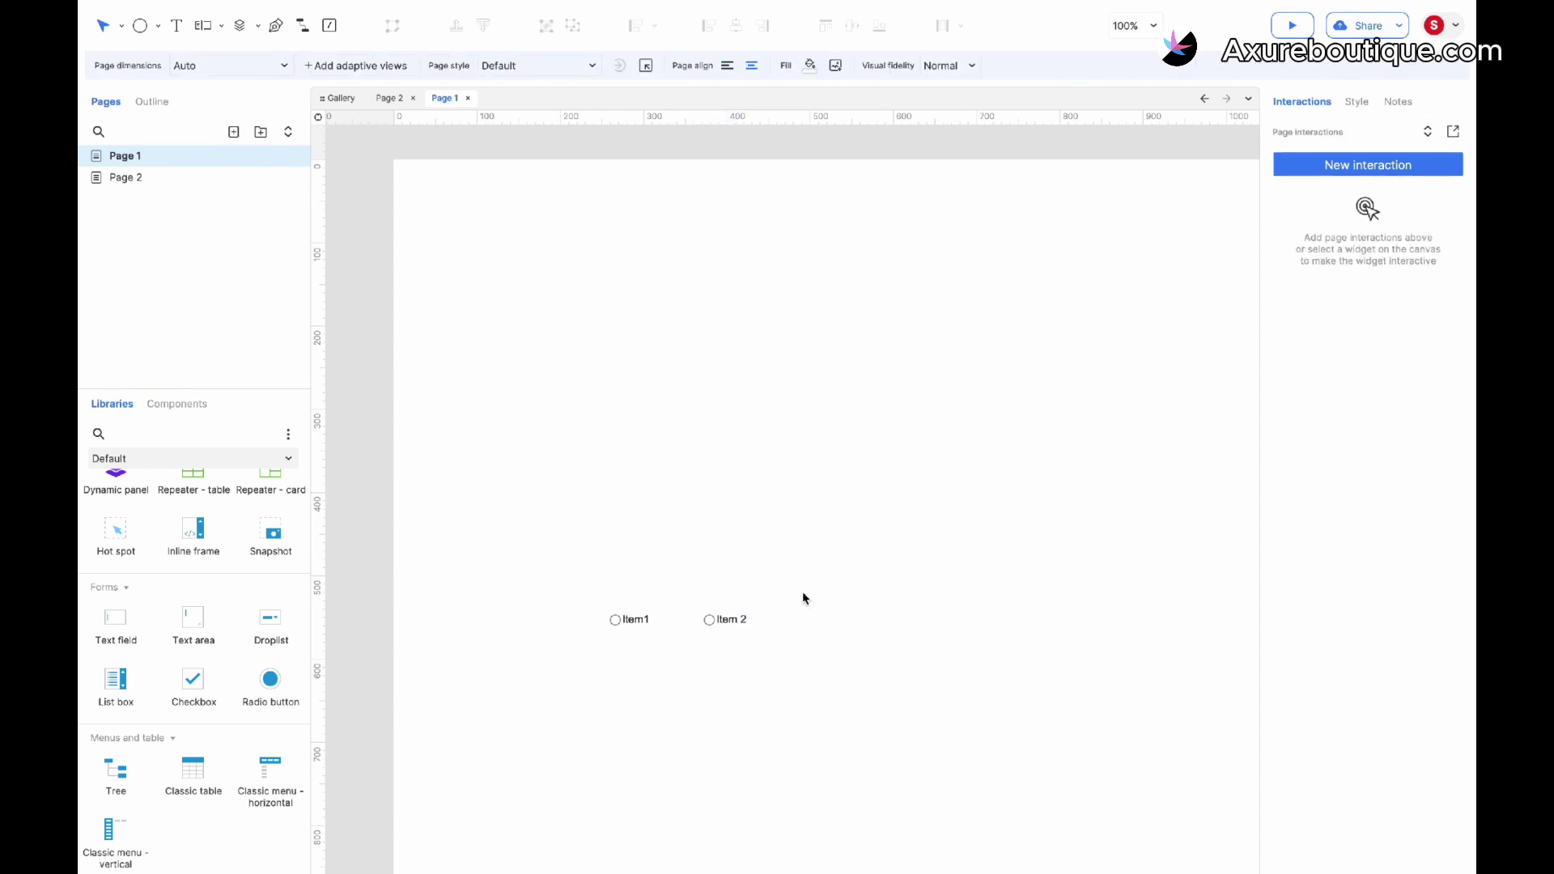
Move the Item 2 radio button closer to Item1 and assign both to a radio group named 1
double_click(721, 619)
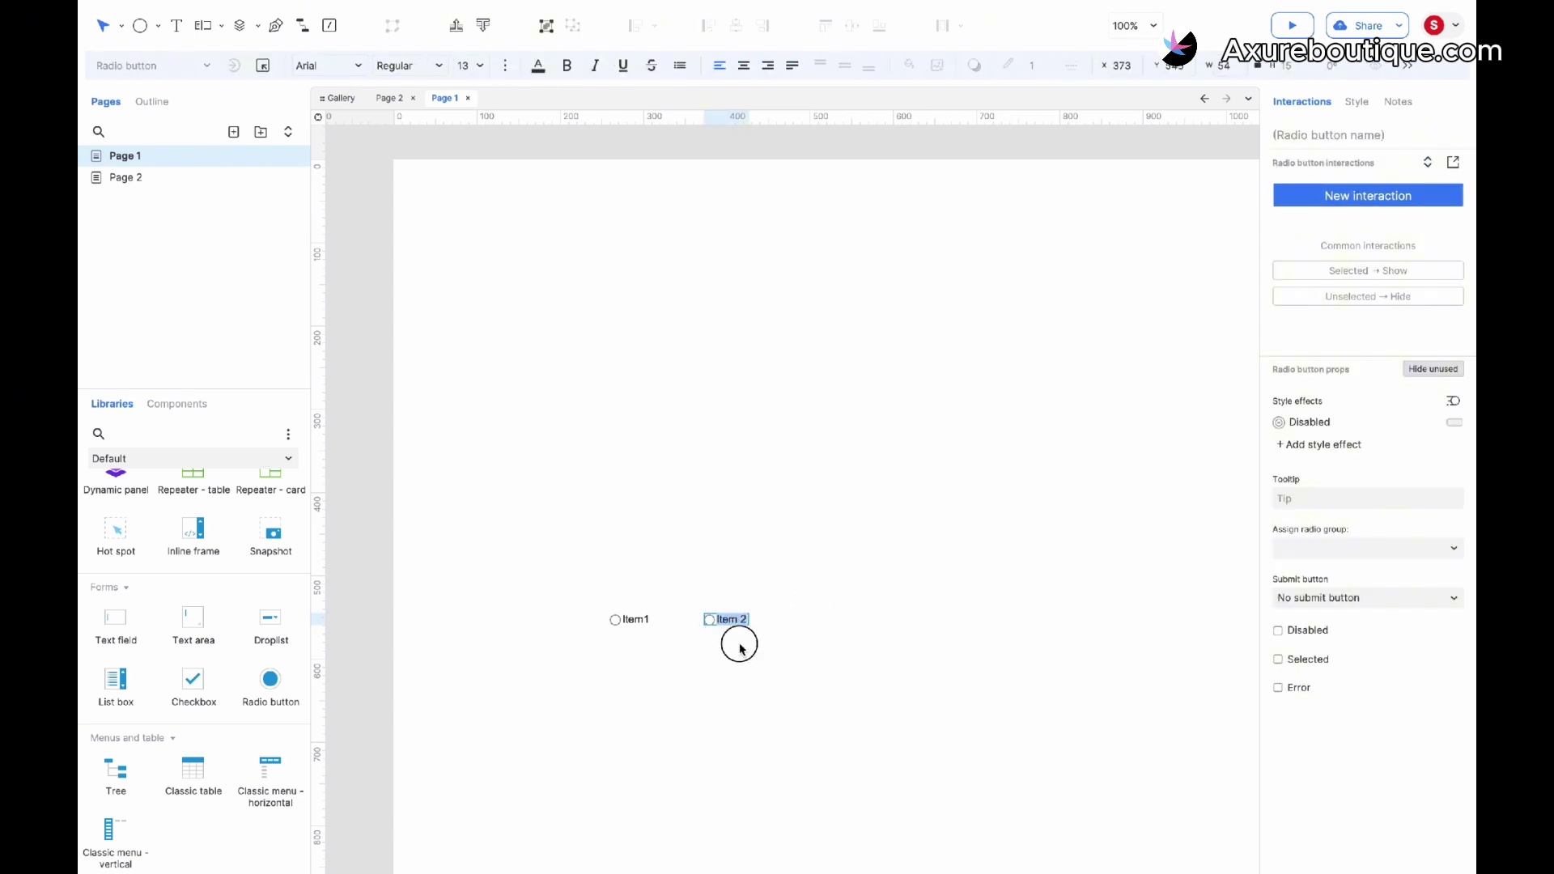
drag(736, 625, 664, 613)
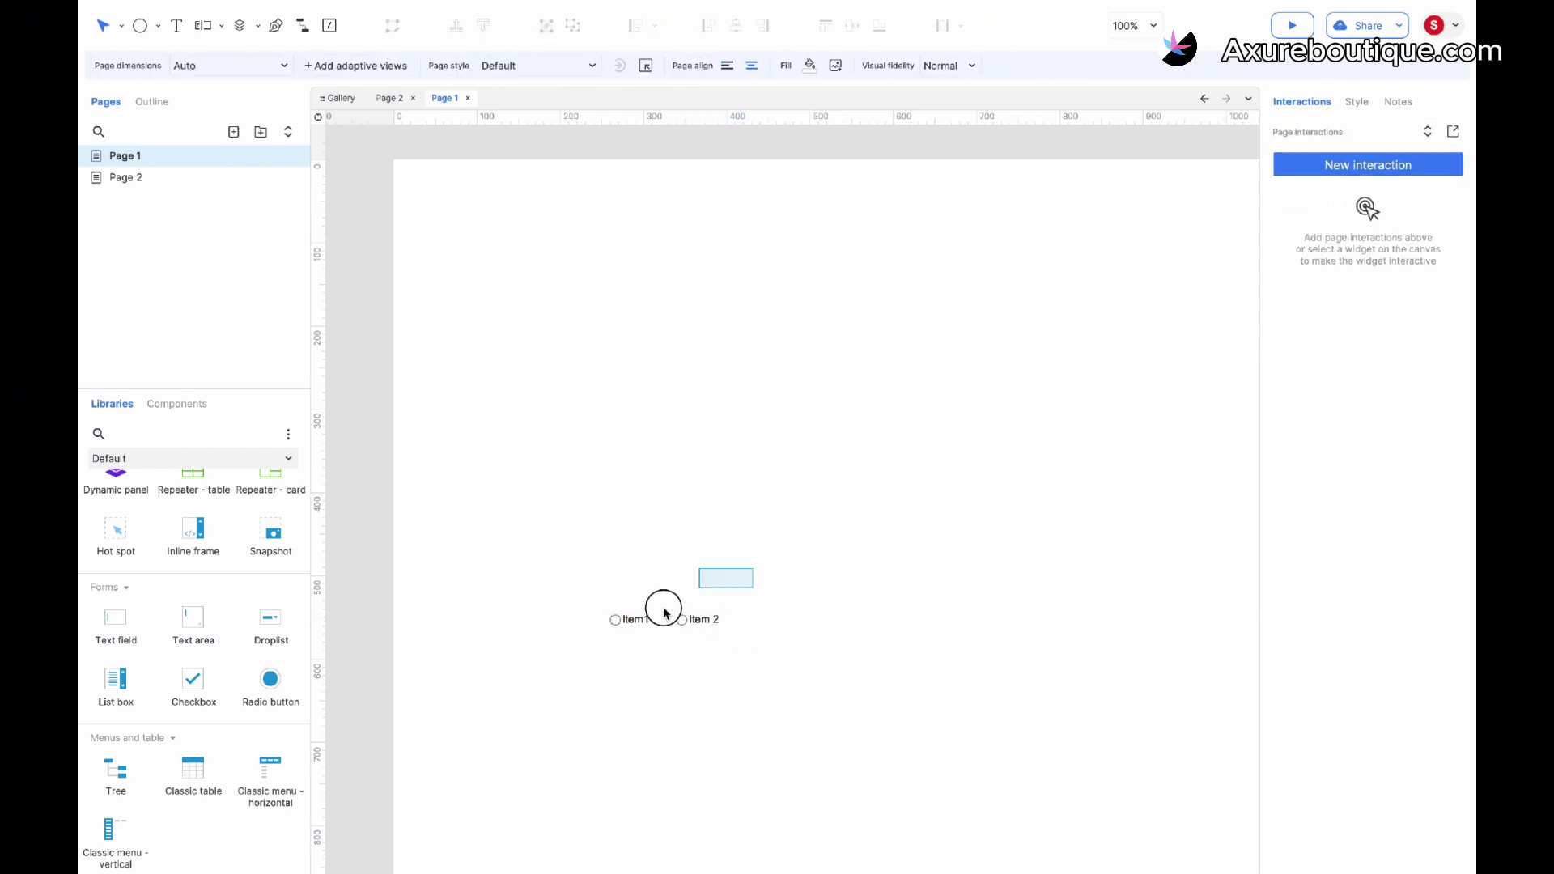
key(super+a)
right_click(693, 619)
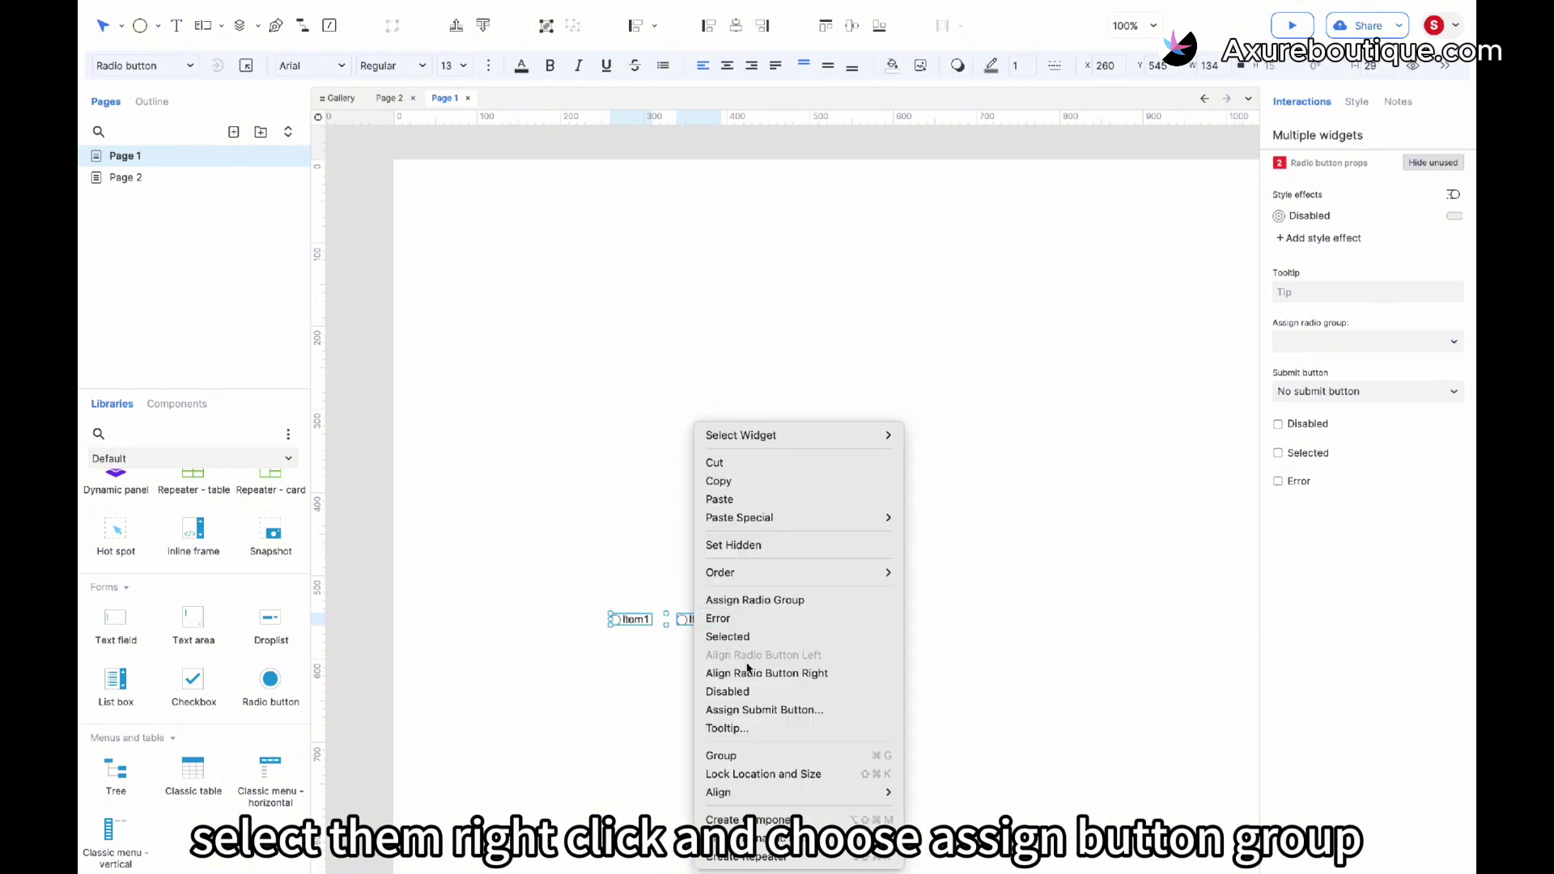
click(757, 600)
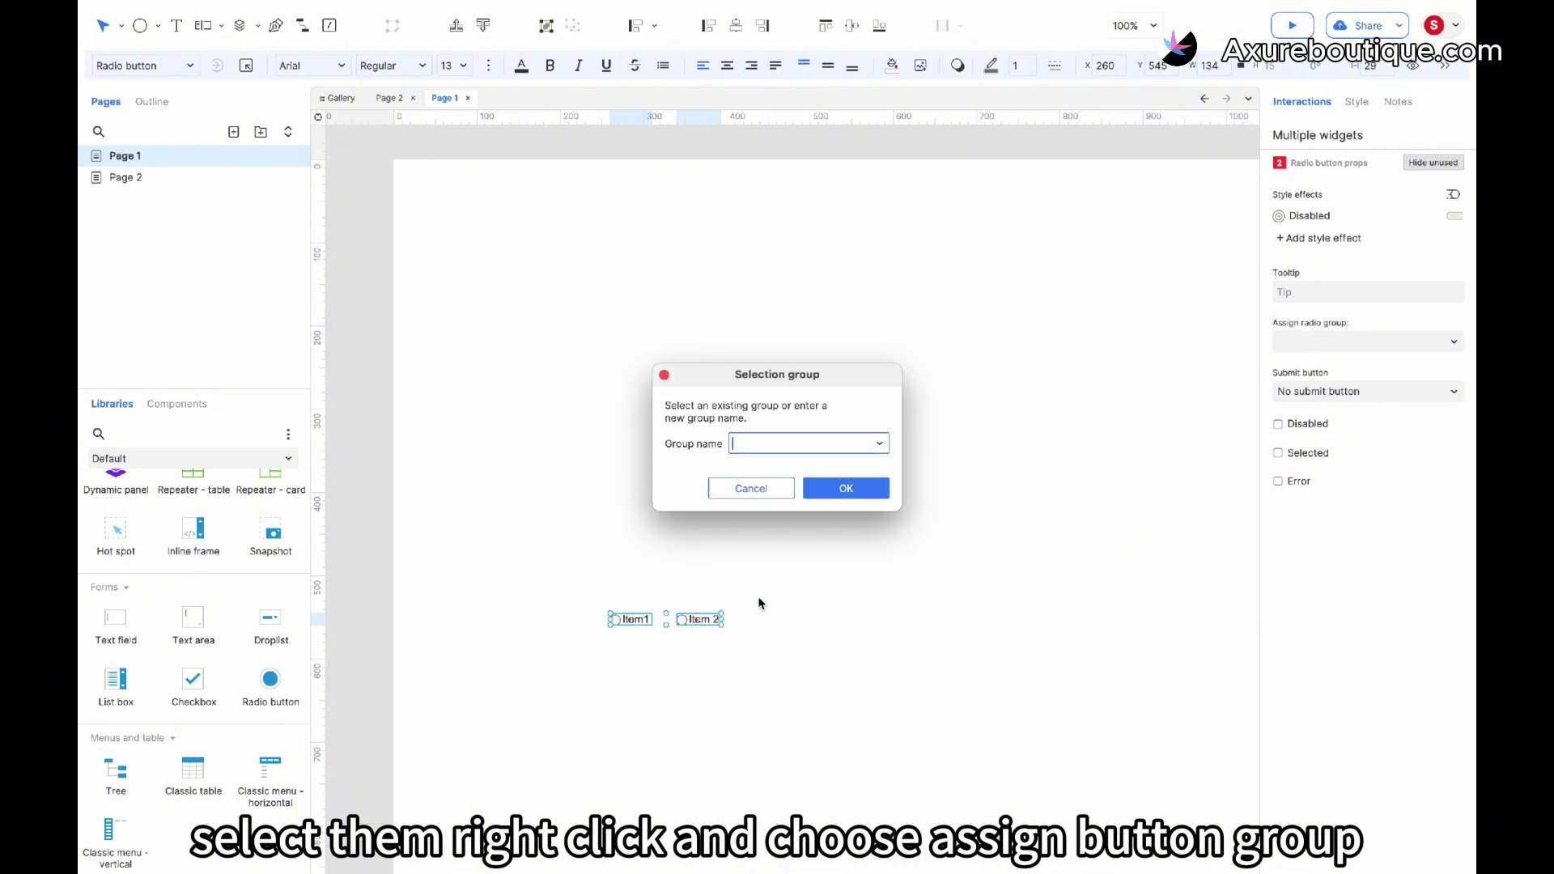
text(1)
click(845, 488)
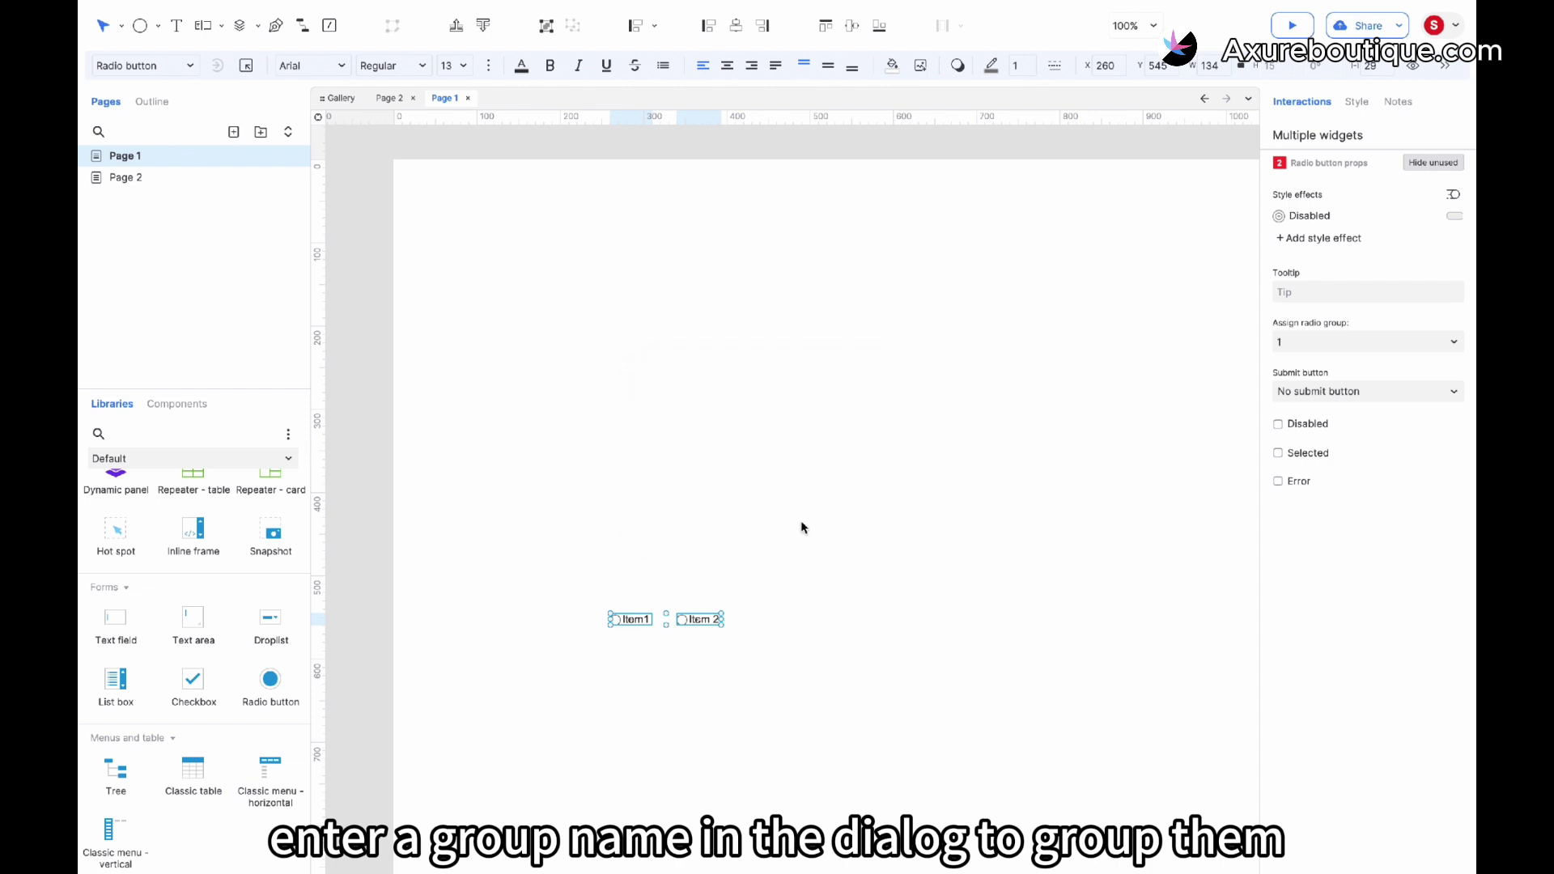
click(763, 558)
Preview the page, test the grouped radio buttons by selecting Item1, Item 2 and Item1 again, and return to the editor
click(1292, 25)
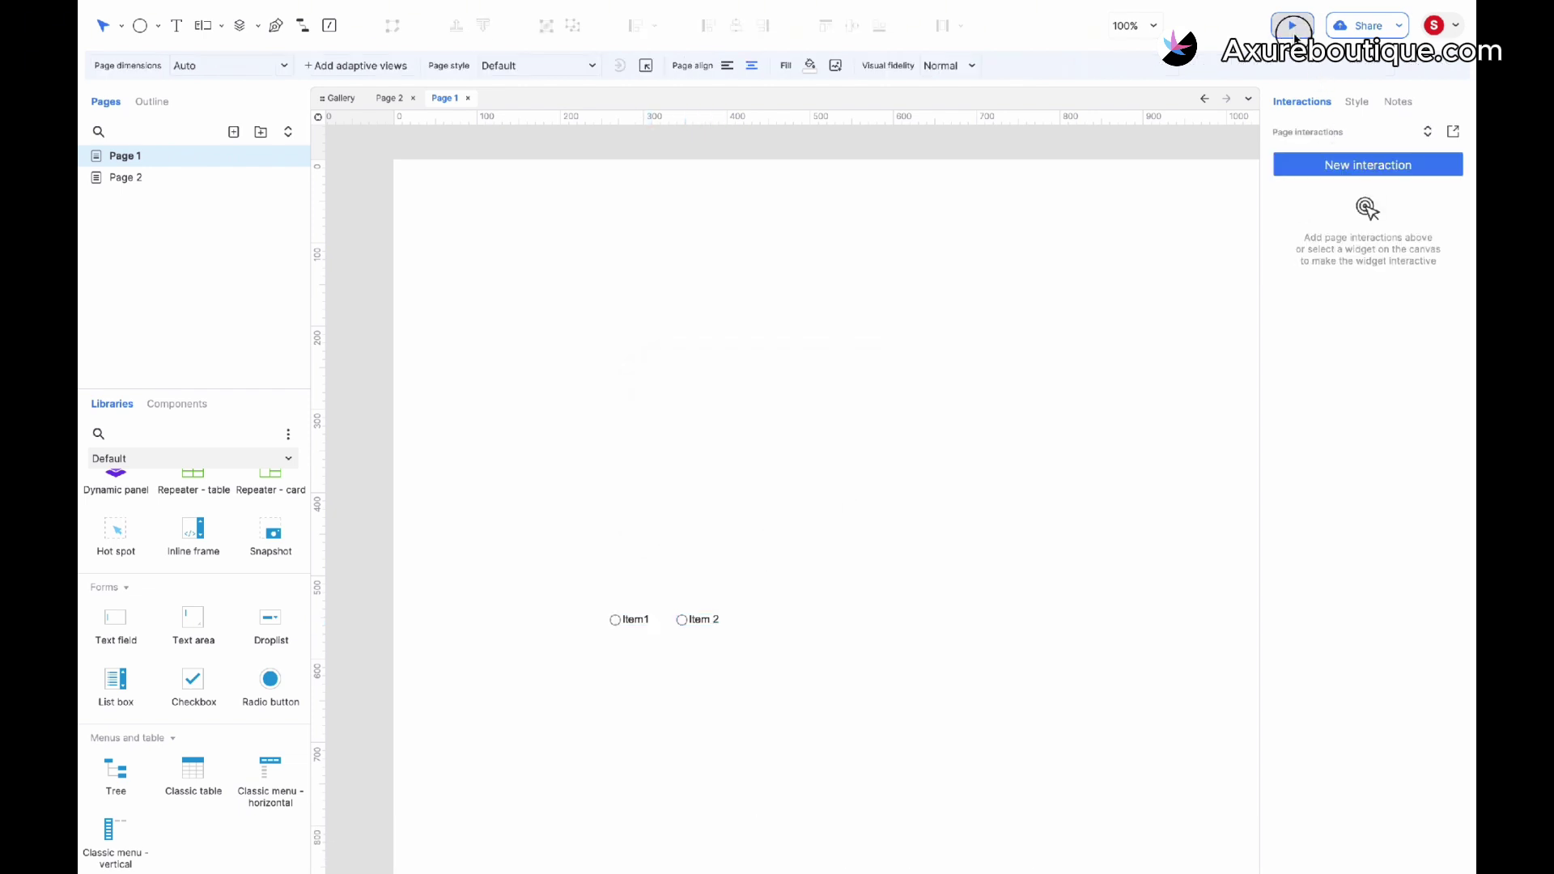
click(829, 567)
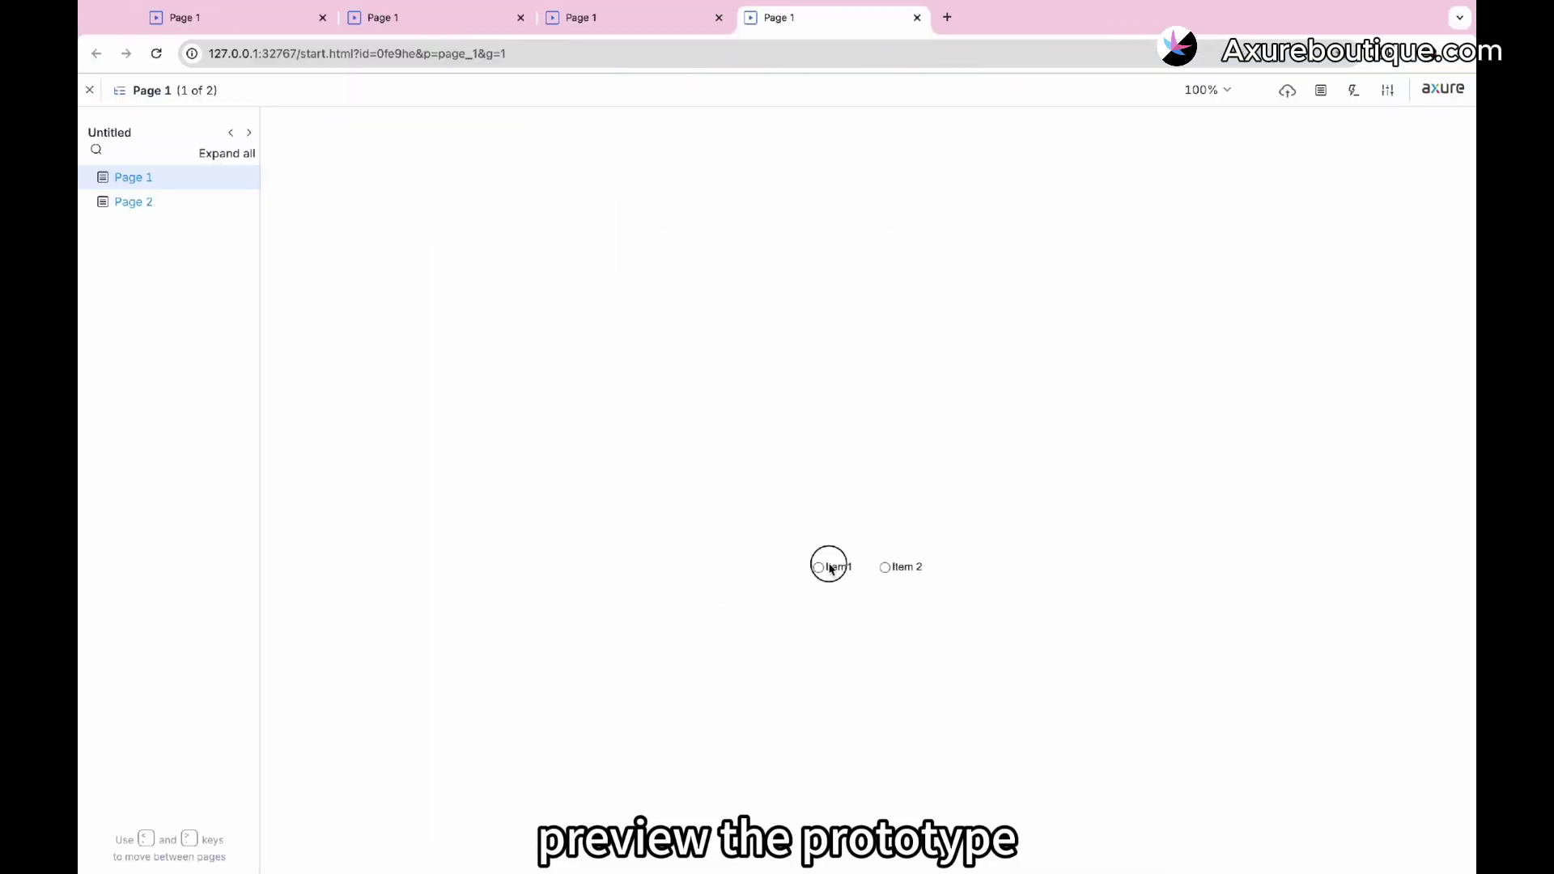
click(902, 568)
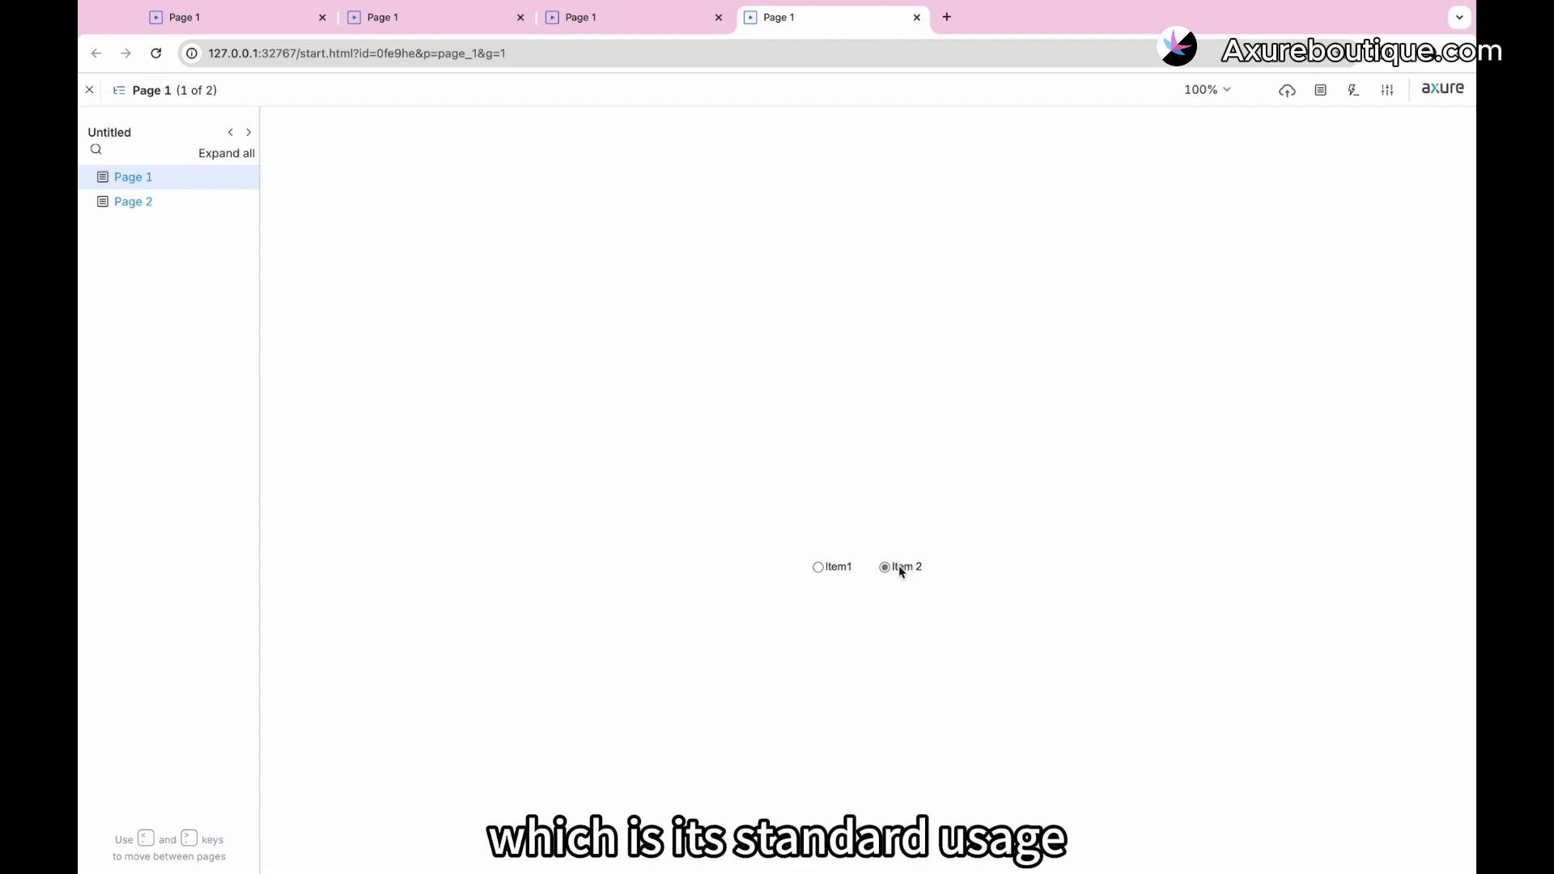
click(838, 568)
key(ctrl+Left)
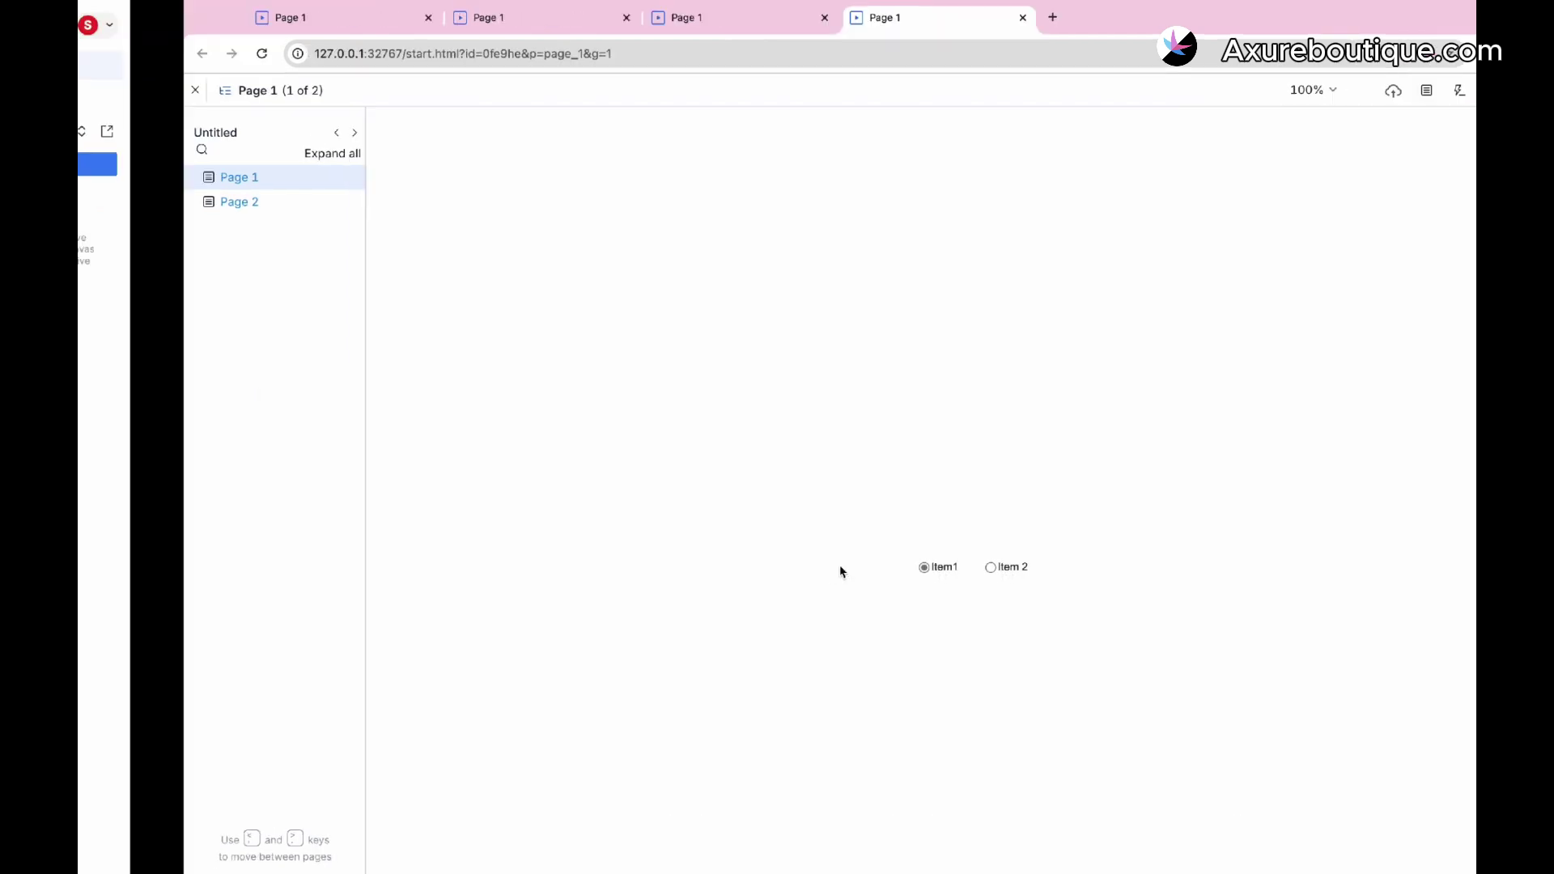
Set the Item1 radio button's circle size to 18 and enlarge the Item 2 radio button's circle similarly
click(632, 619)
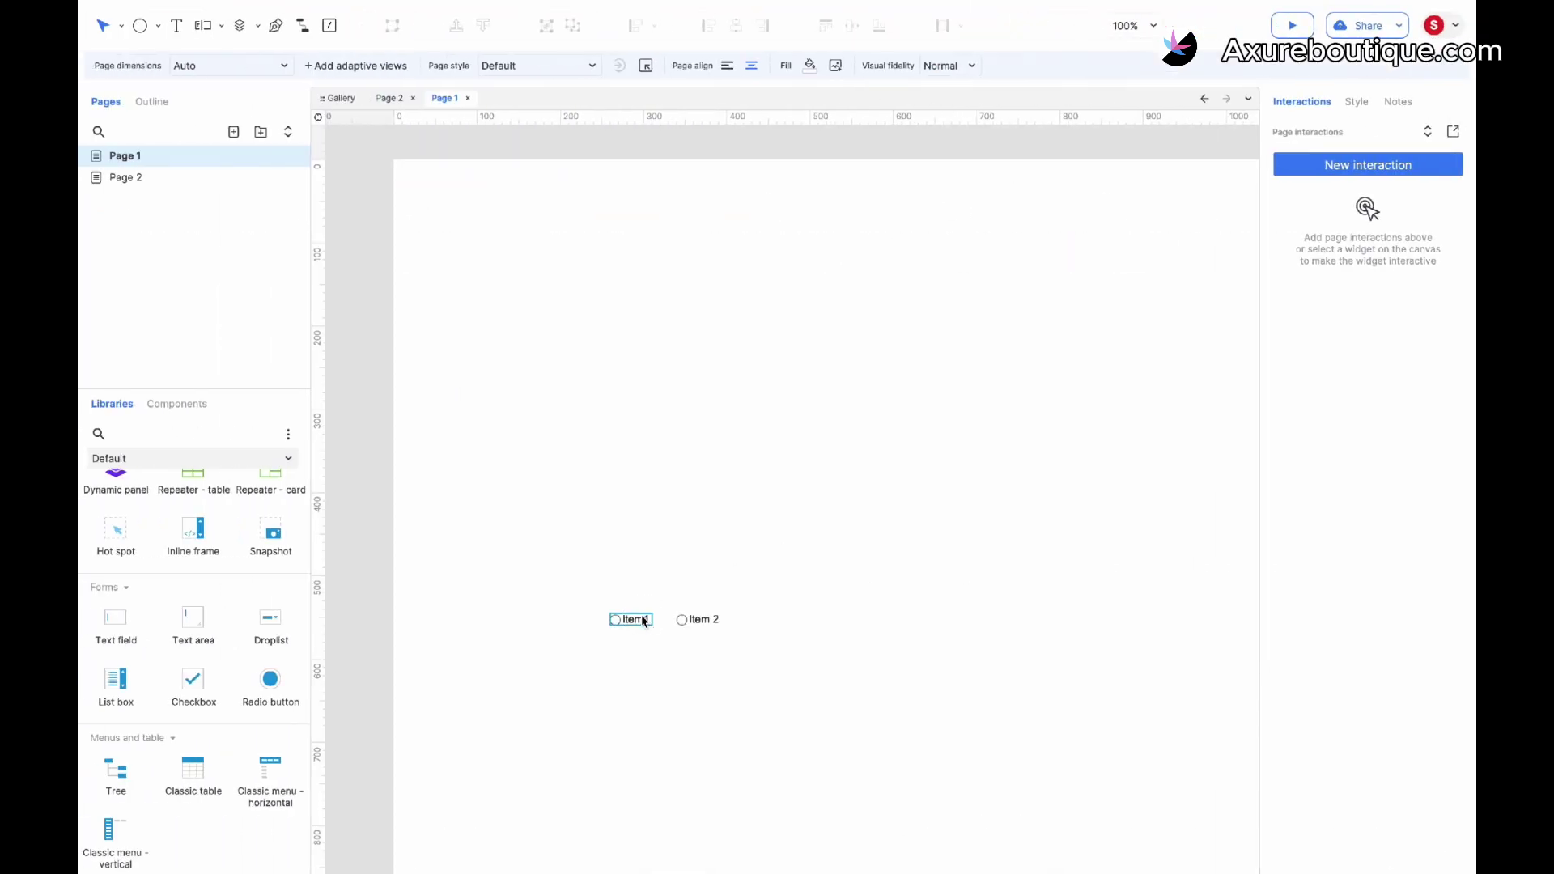
click(1354, 101)
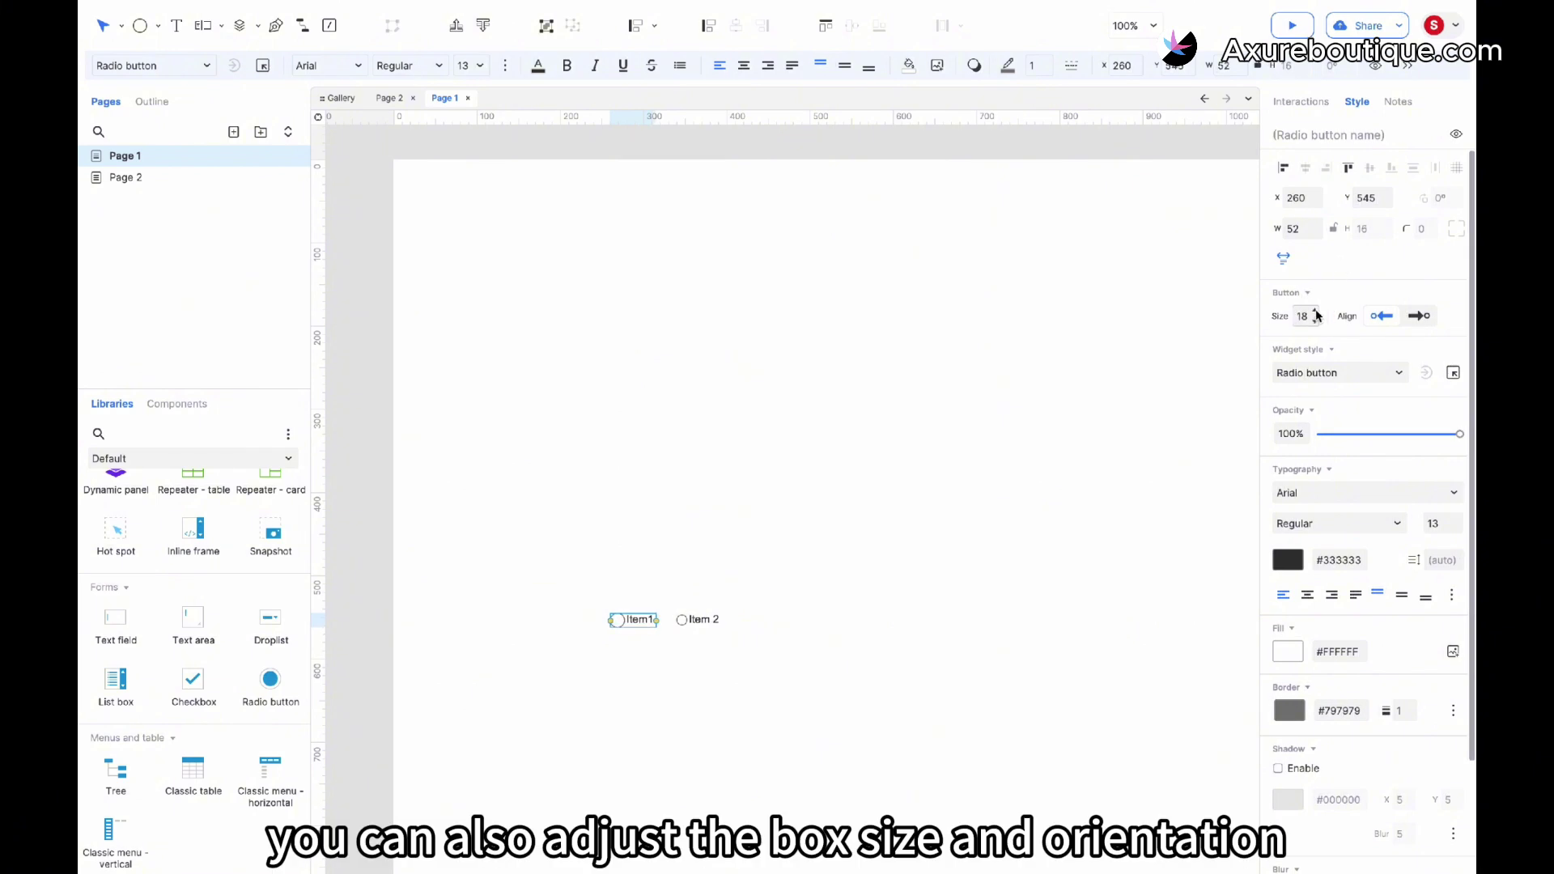
click(702, 621)
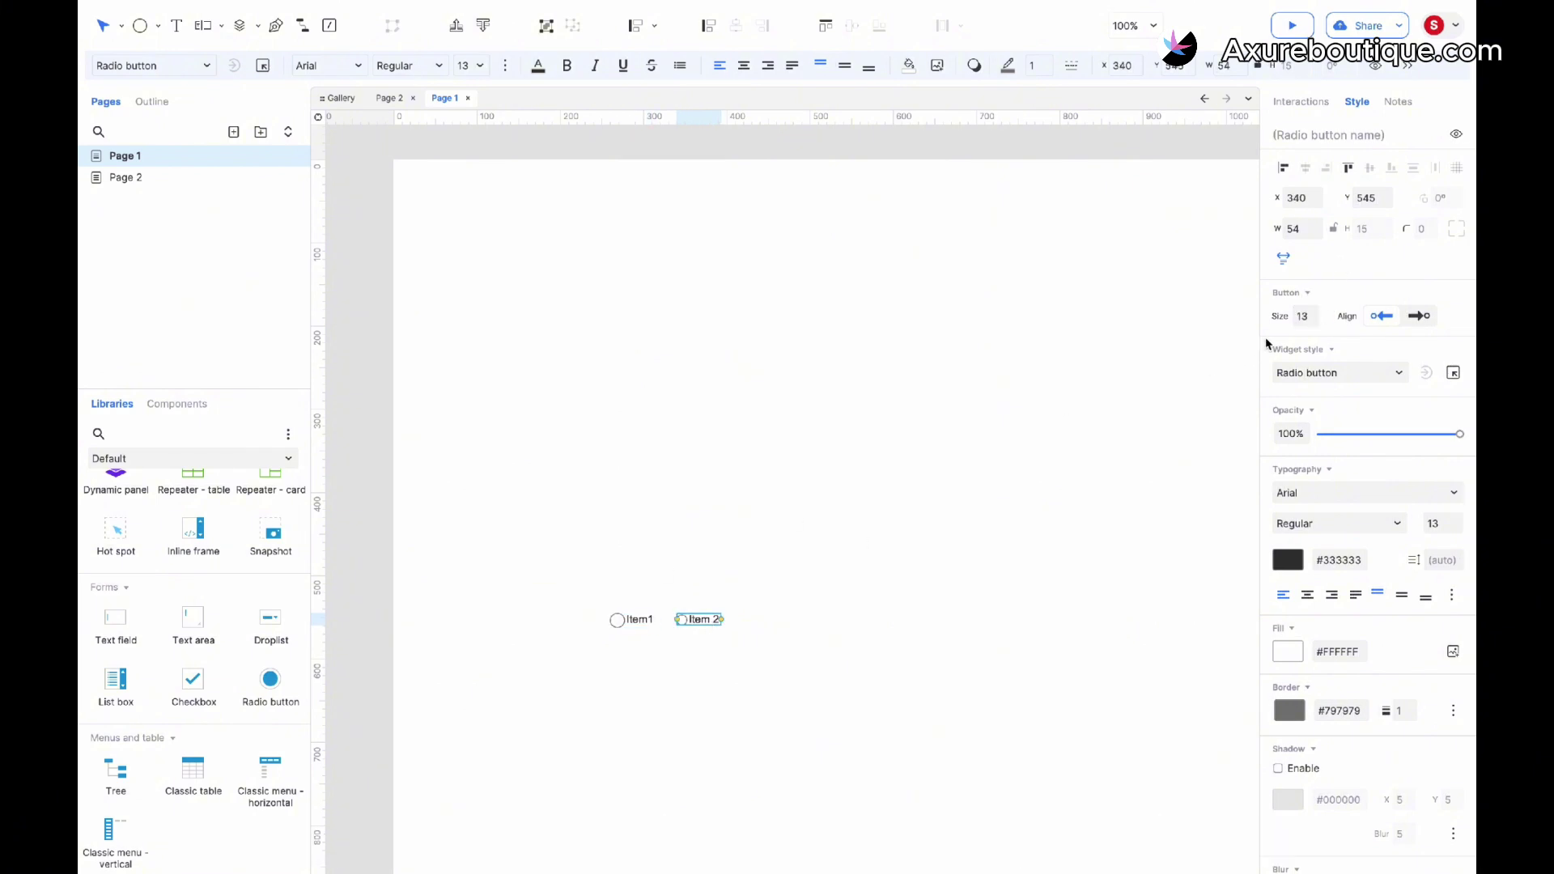
click(1314, 312)
click(1314, 312)
click(1314, 312)
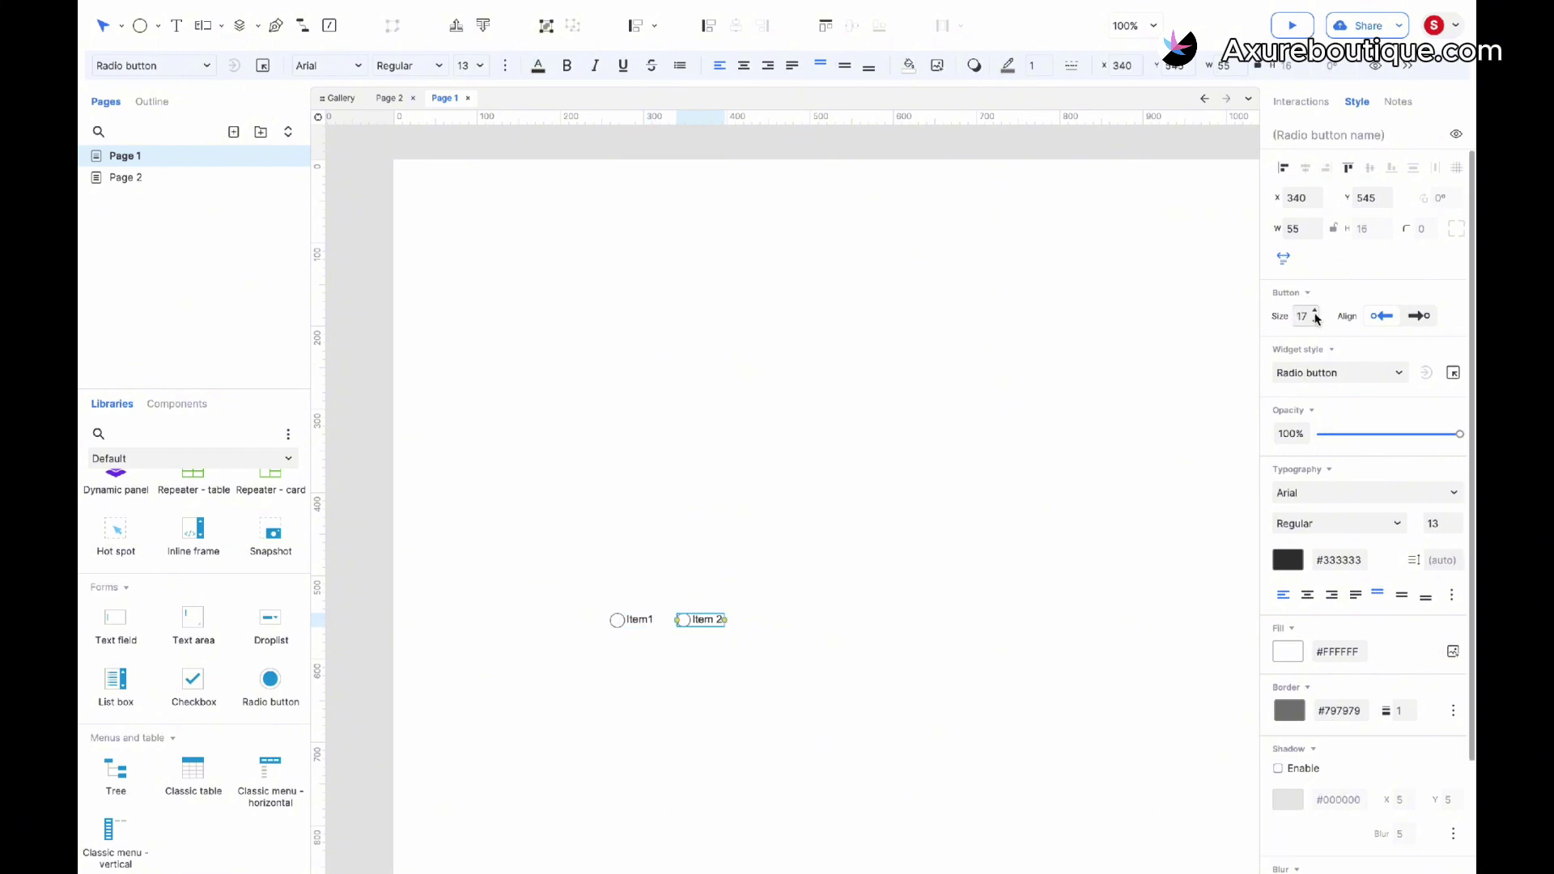
Review the event triggers available for the Item 2 radio button, and delete both radio buttons
click(1308, 104)
click(1318, 197)
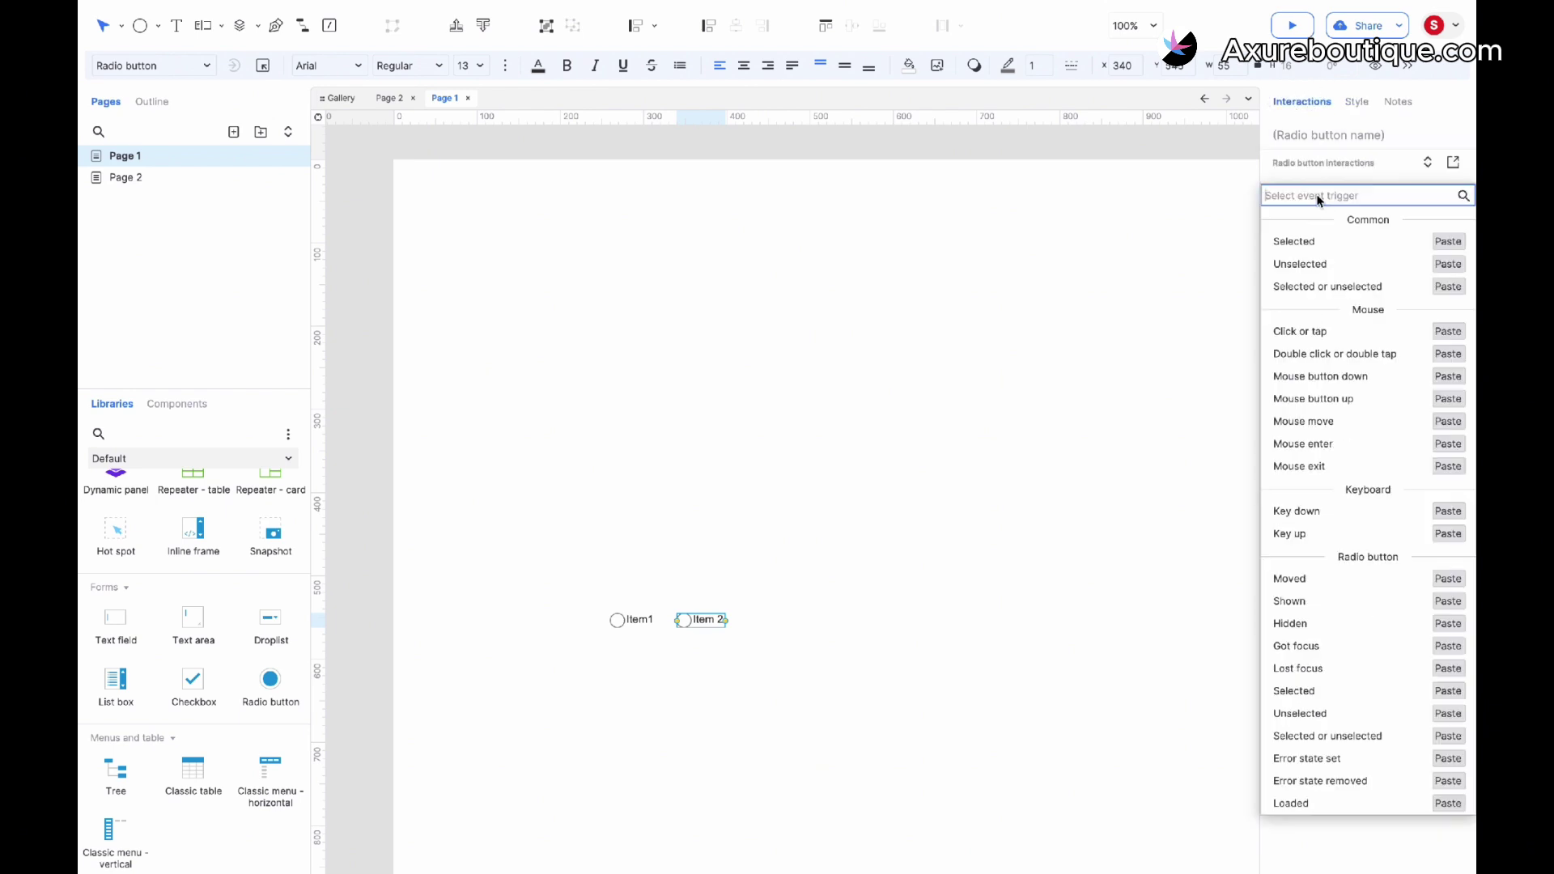
click(1299, 287)
drag(762, 508, 527, 718)
key(Delete)
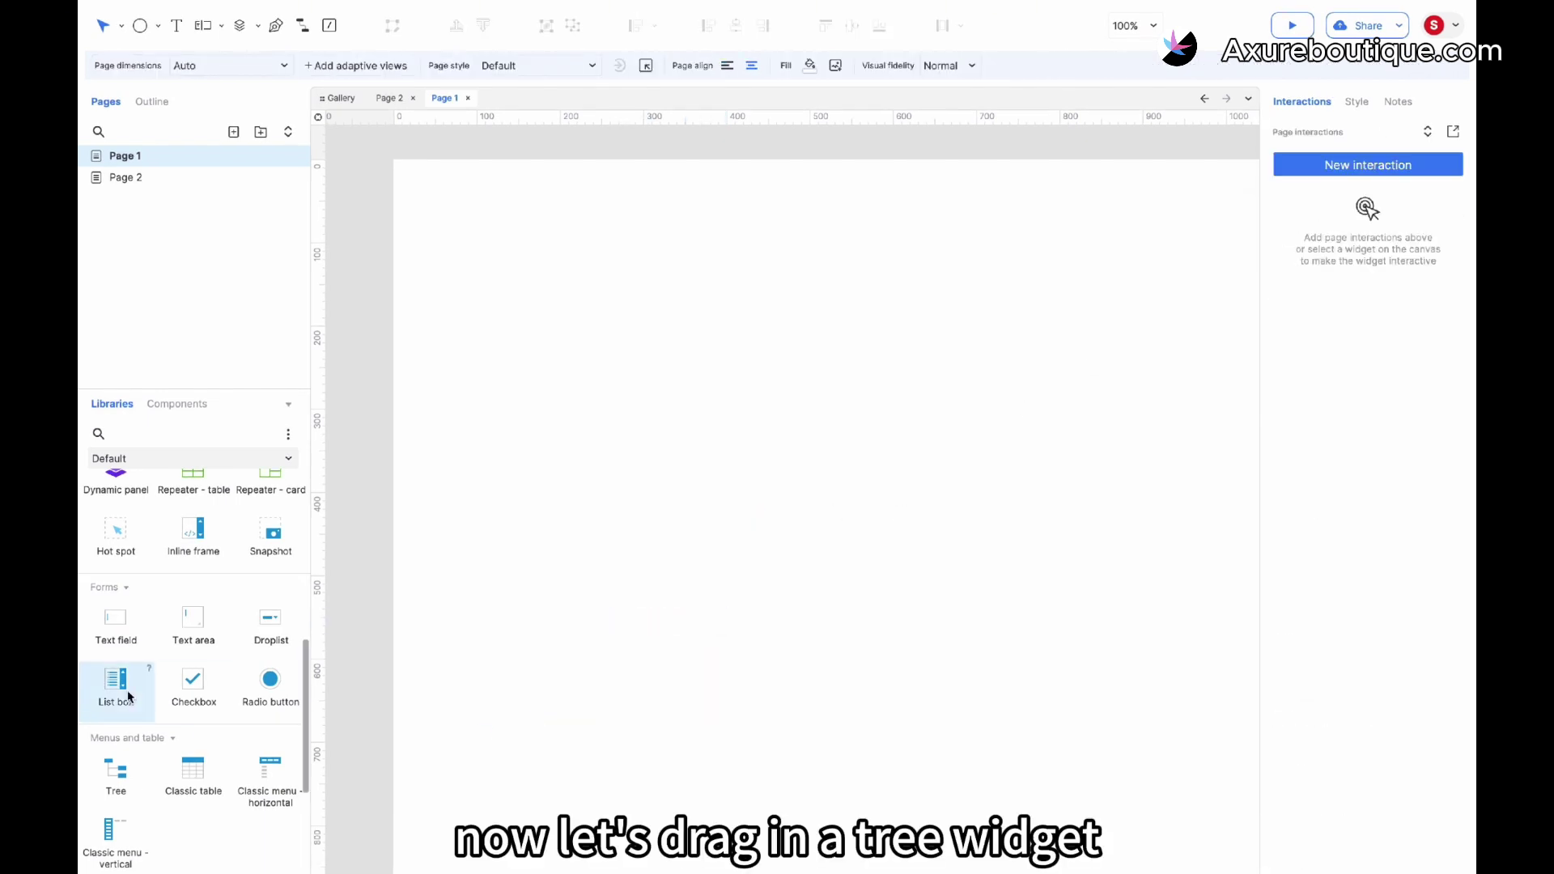
Place a Tree widget on the canvas and add a sibling node after Item 1 named "Item 2"
scroll(129, 695, down, 3)
drag(116, 579, 615, 318)
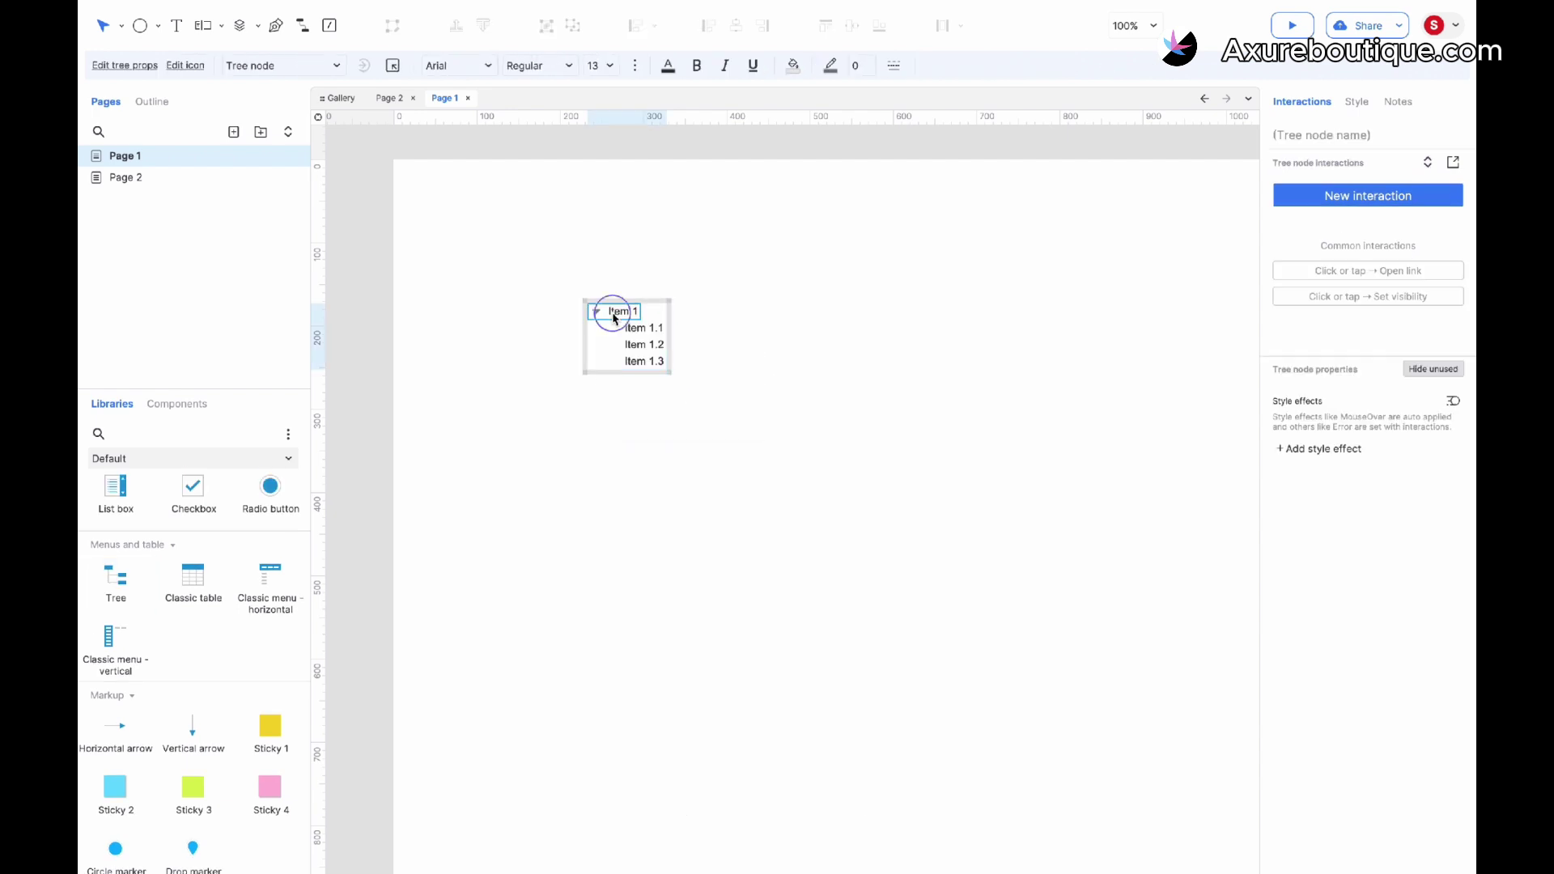
right_click(615, 318)
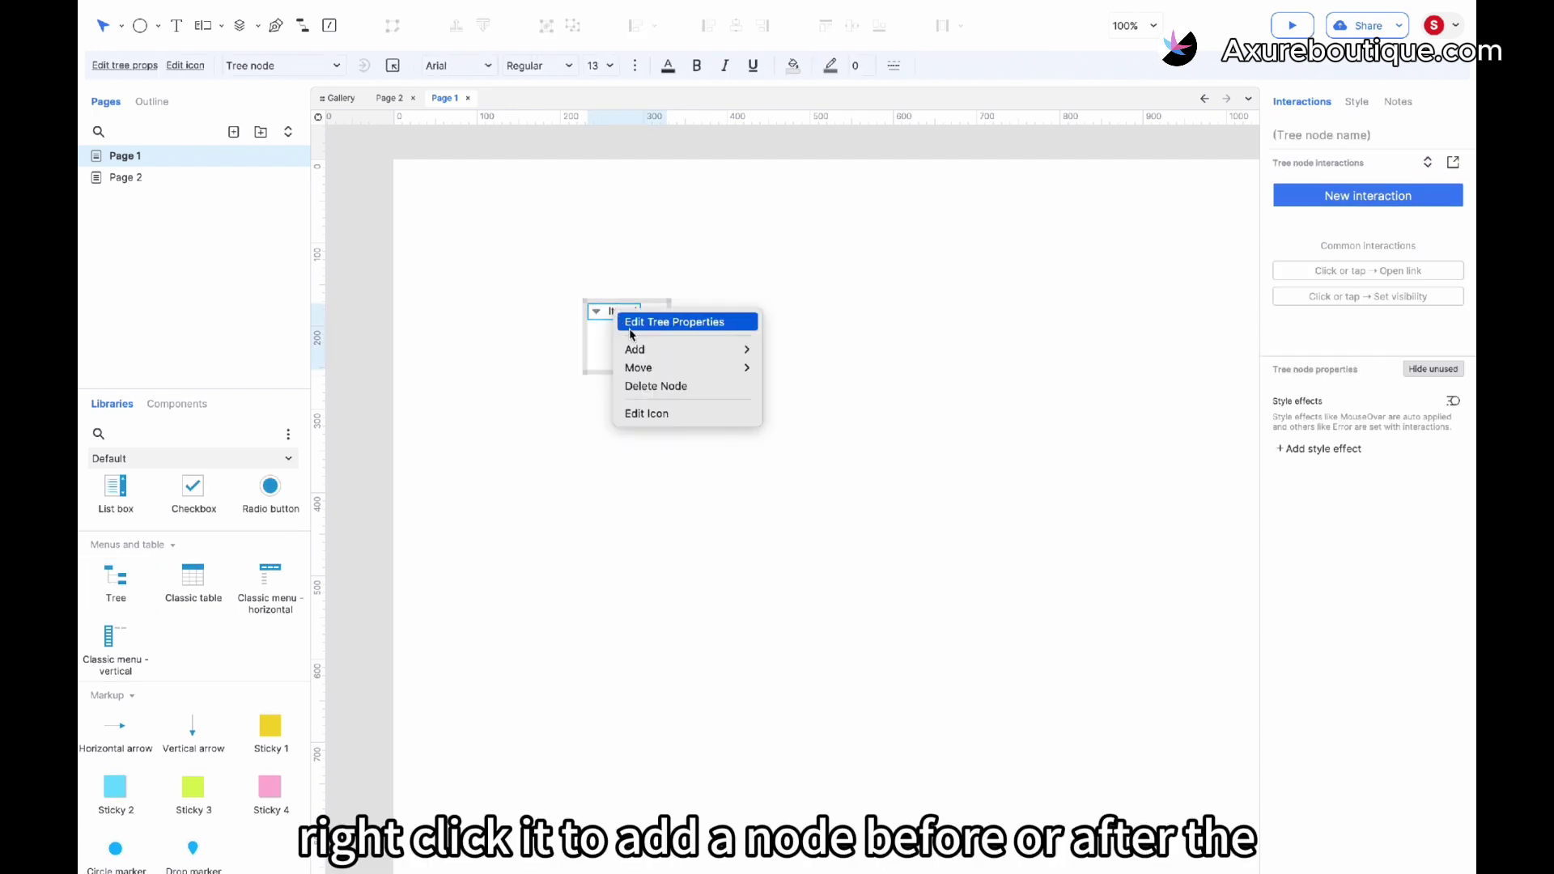
mouse_move(647, 350)
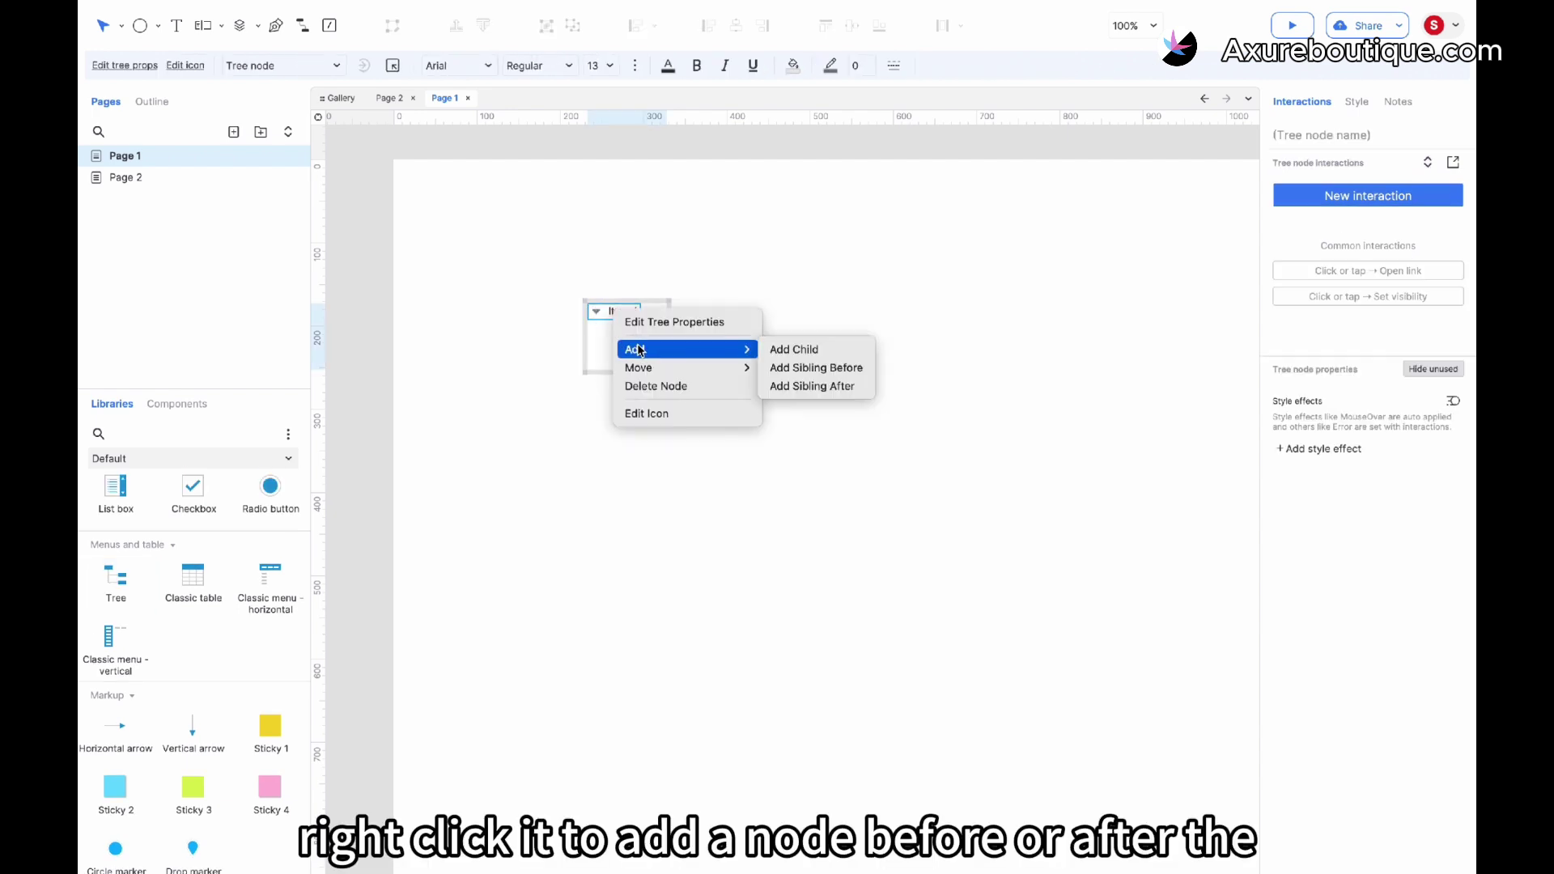
click(812, 385)
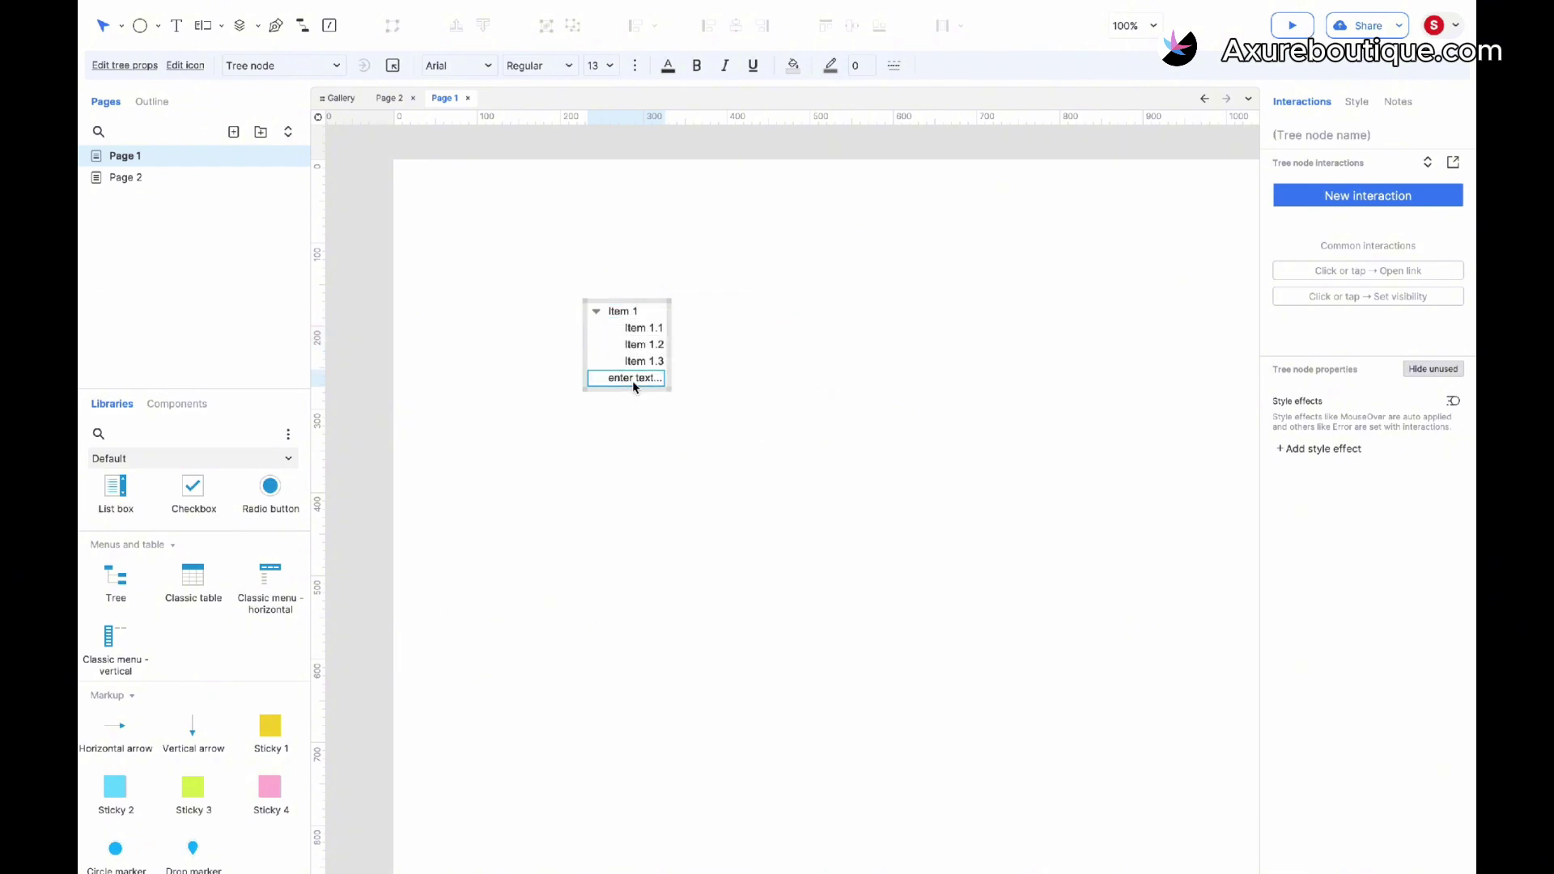
text(Item 2)
click(642, 399)
Add a child node under Item 2 in the tree and name it "Item 2.1"
click(627, 379)
right_click(631, 377)
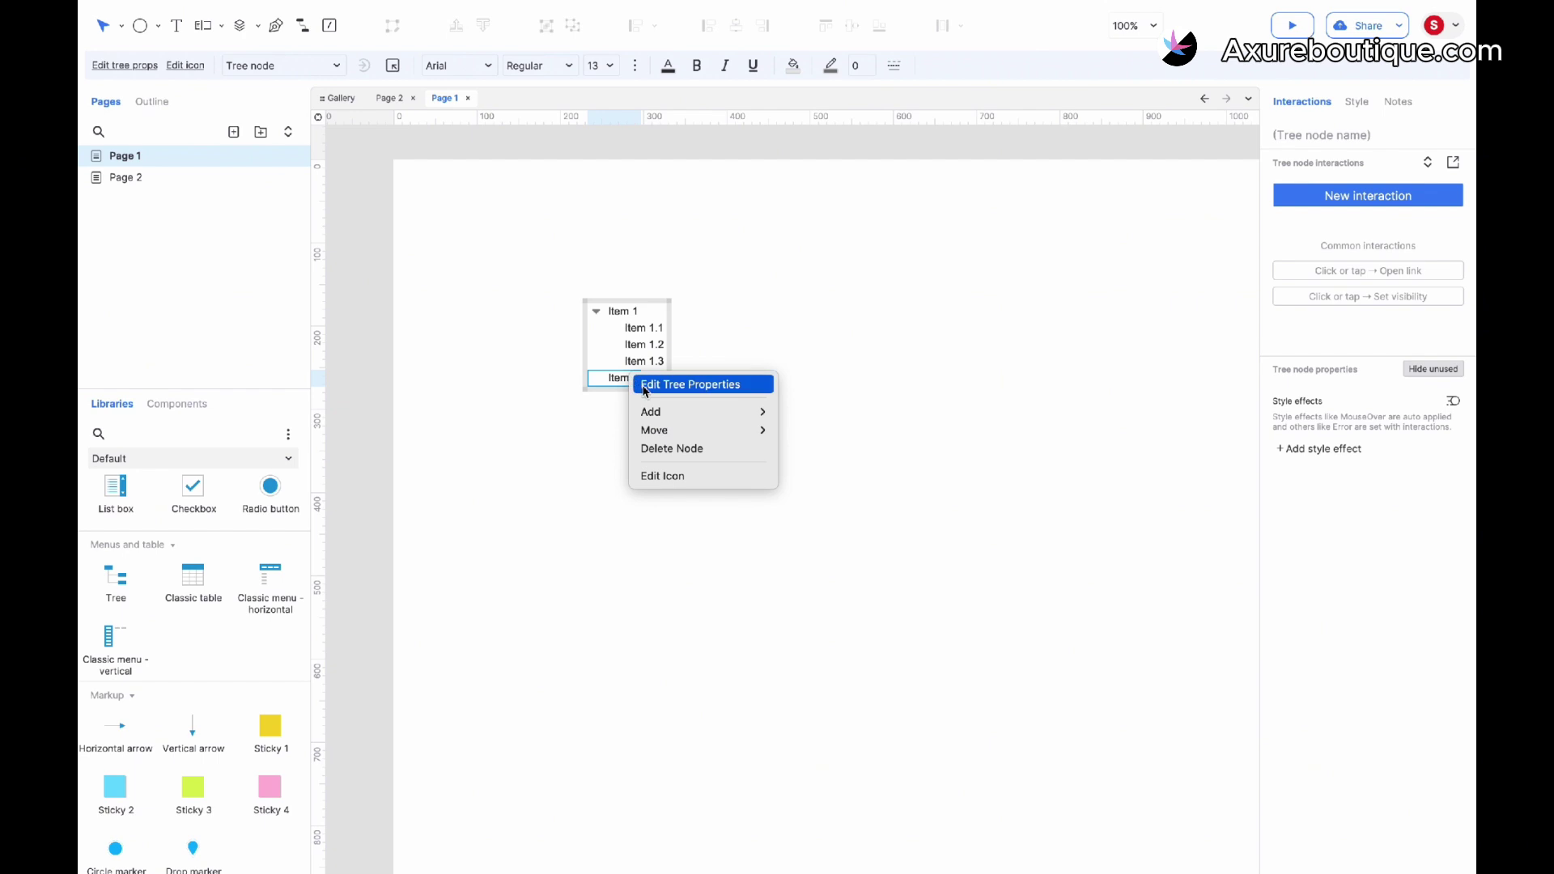
mouse_move(688, 412)
click(793, 414)
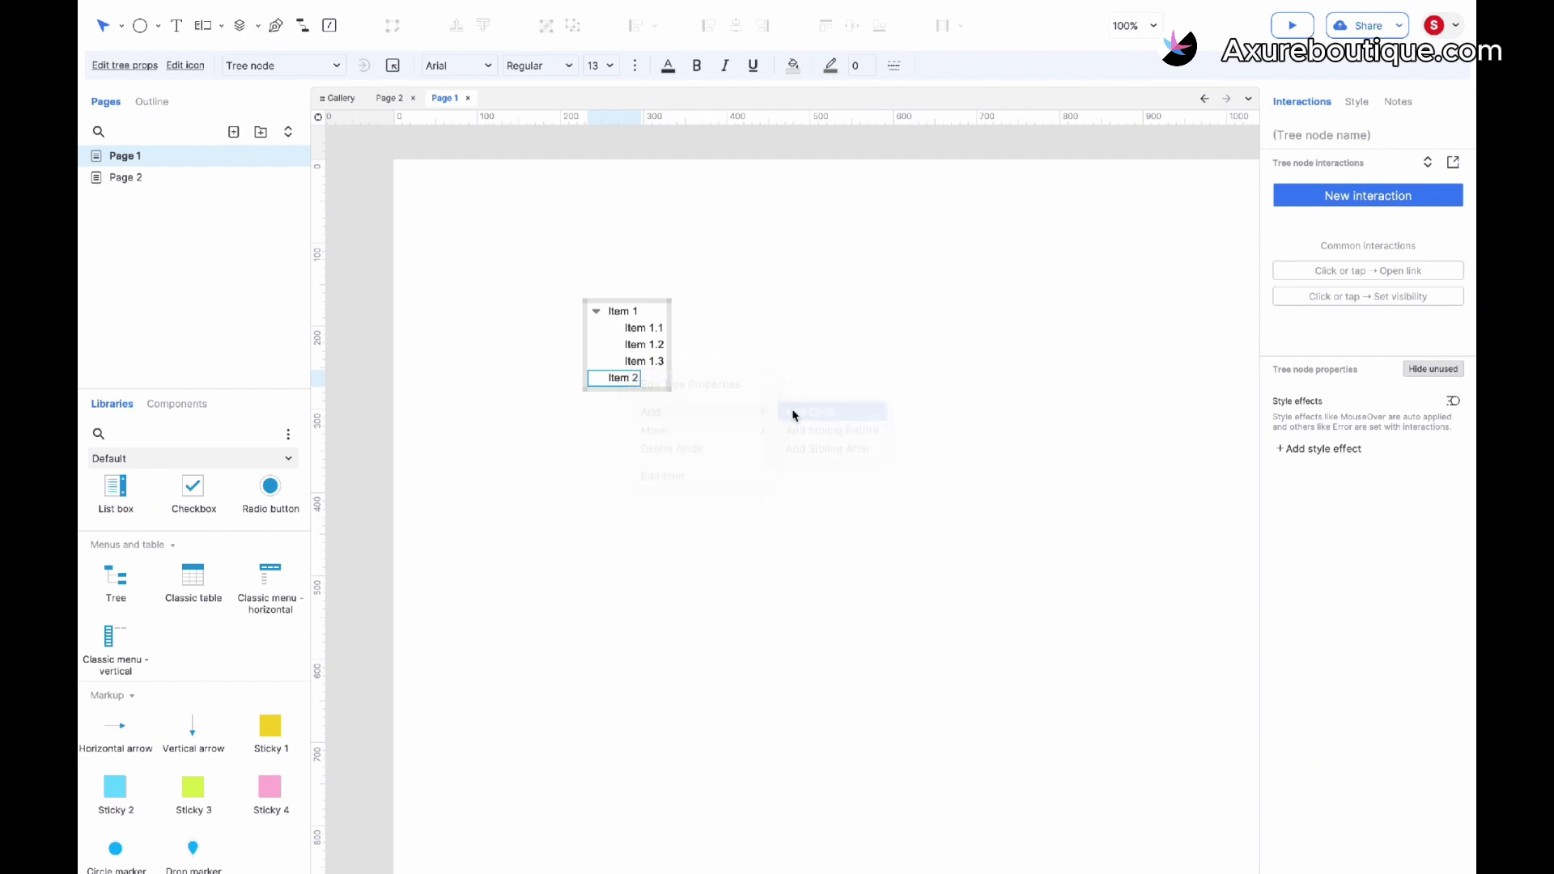
text(Item)
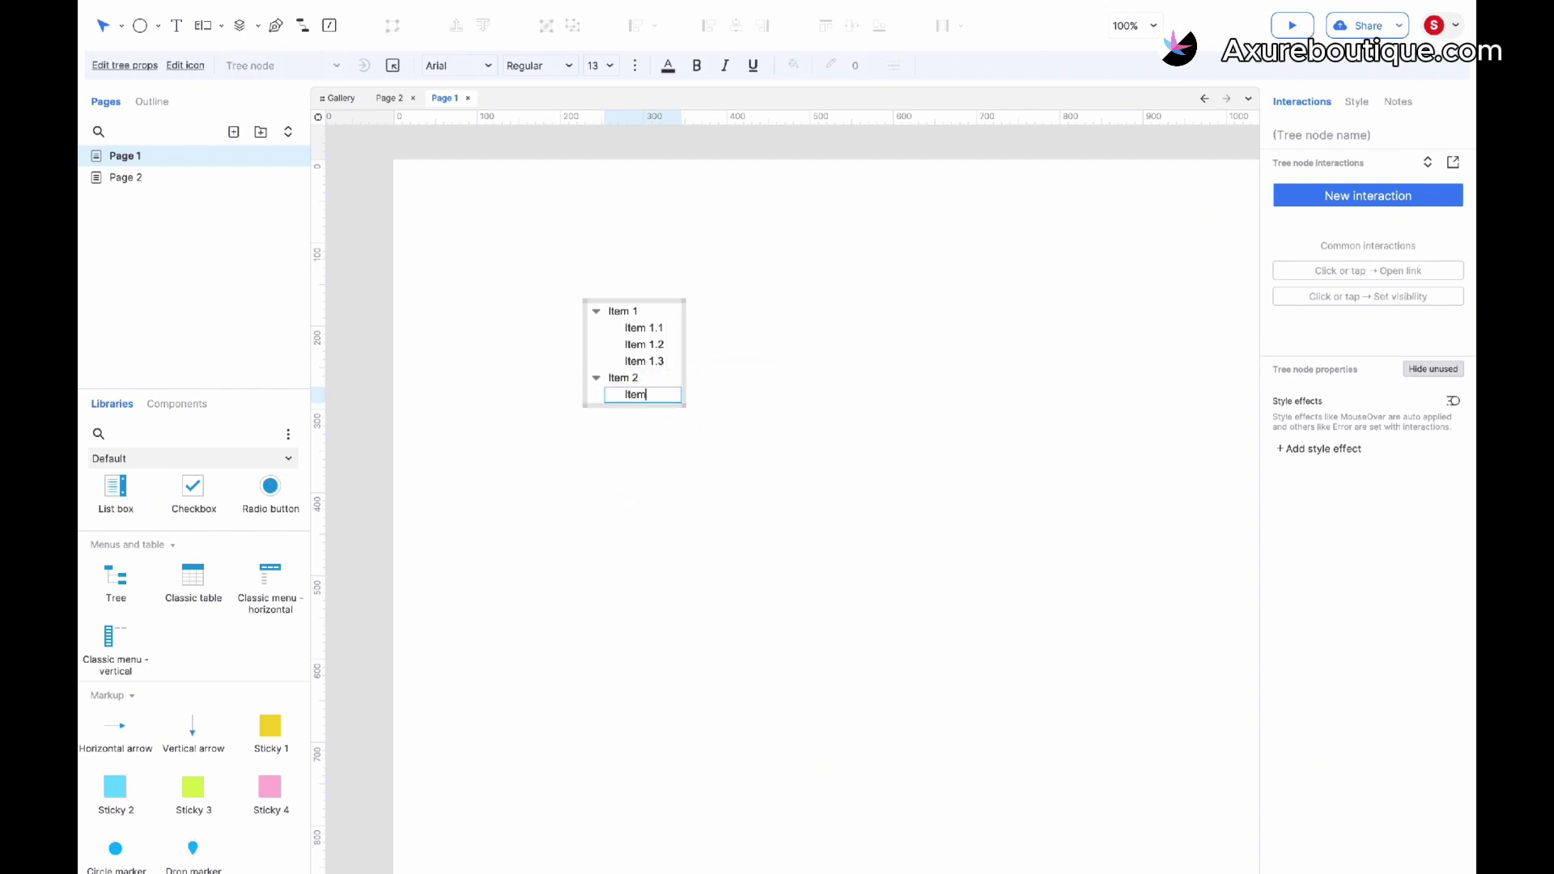
text( 2.1)
Collapse and re-expand the tree's parent nodes Item 1 and Item 2 on the canvas
click(597, 312)
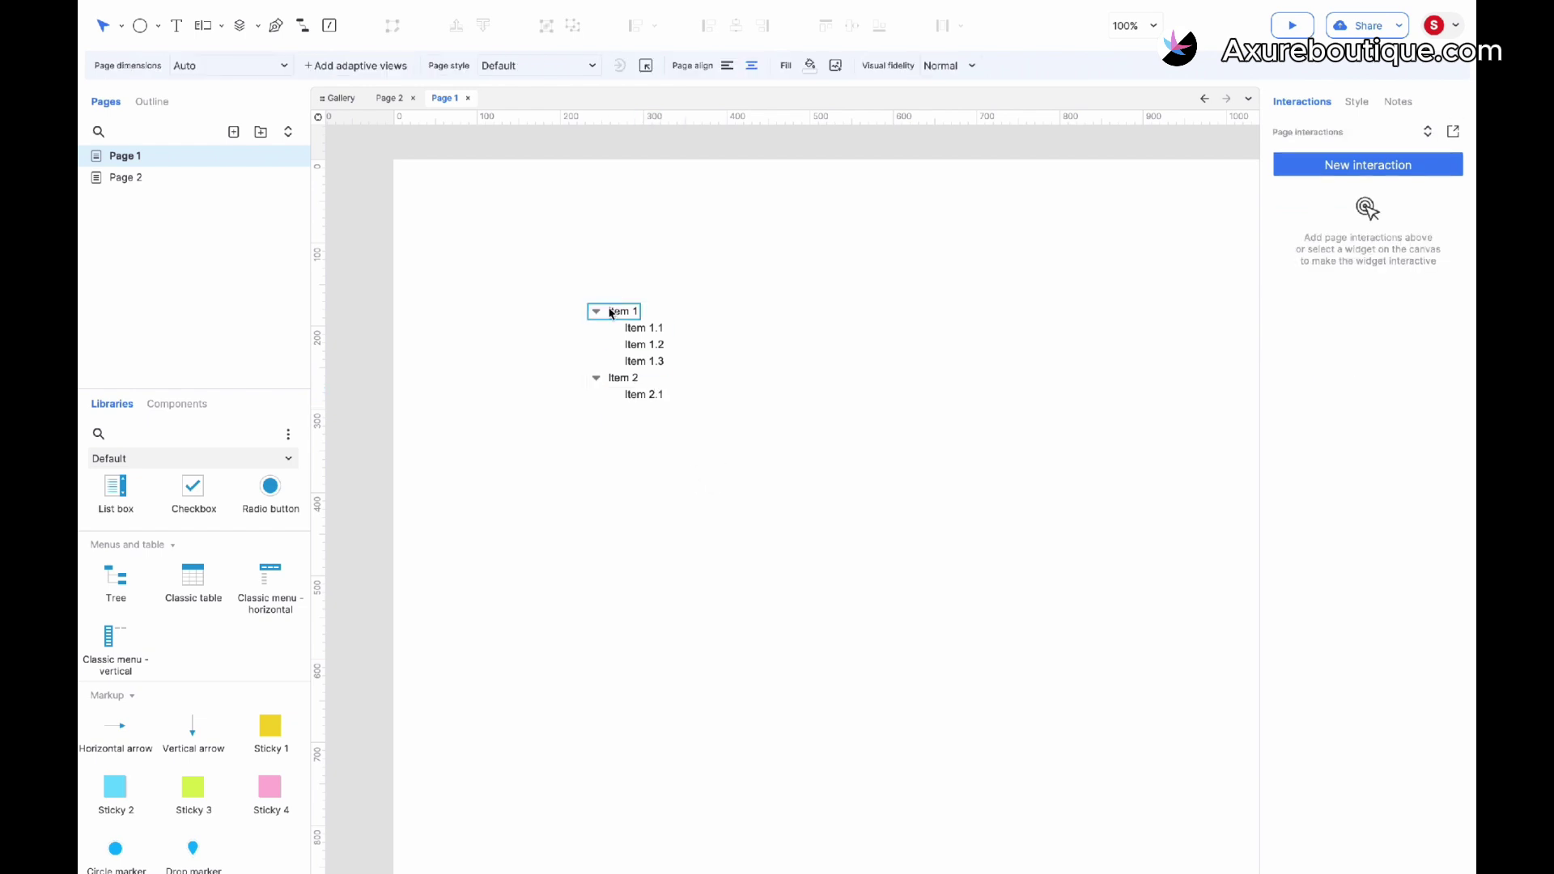
click(597, 312)
click(595, 378)
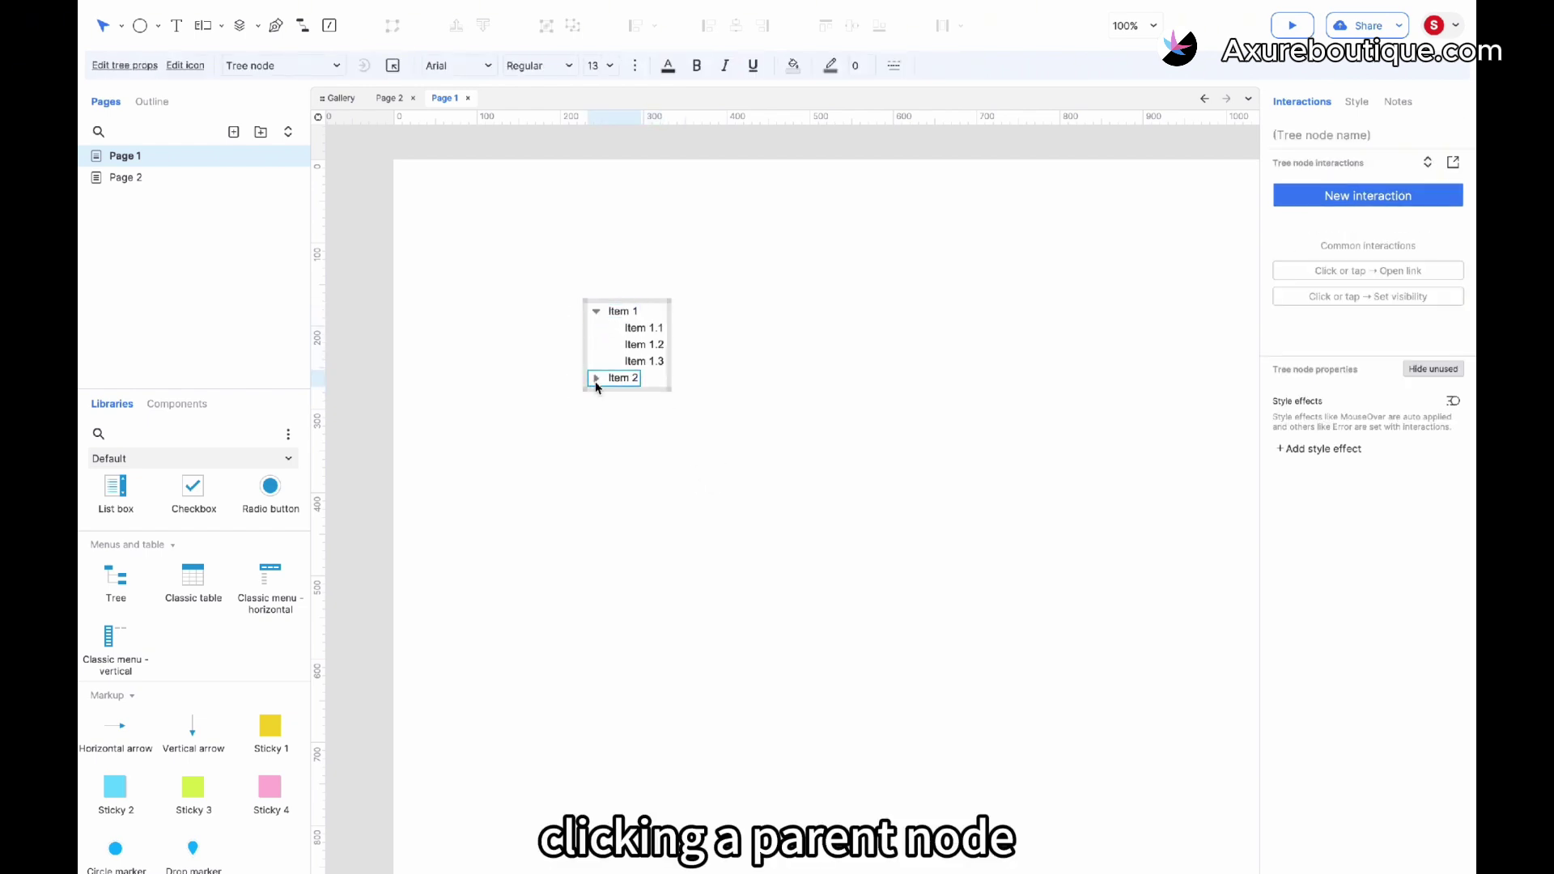
click(596, 378)
click(609, 459)
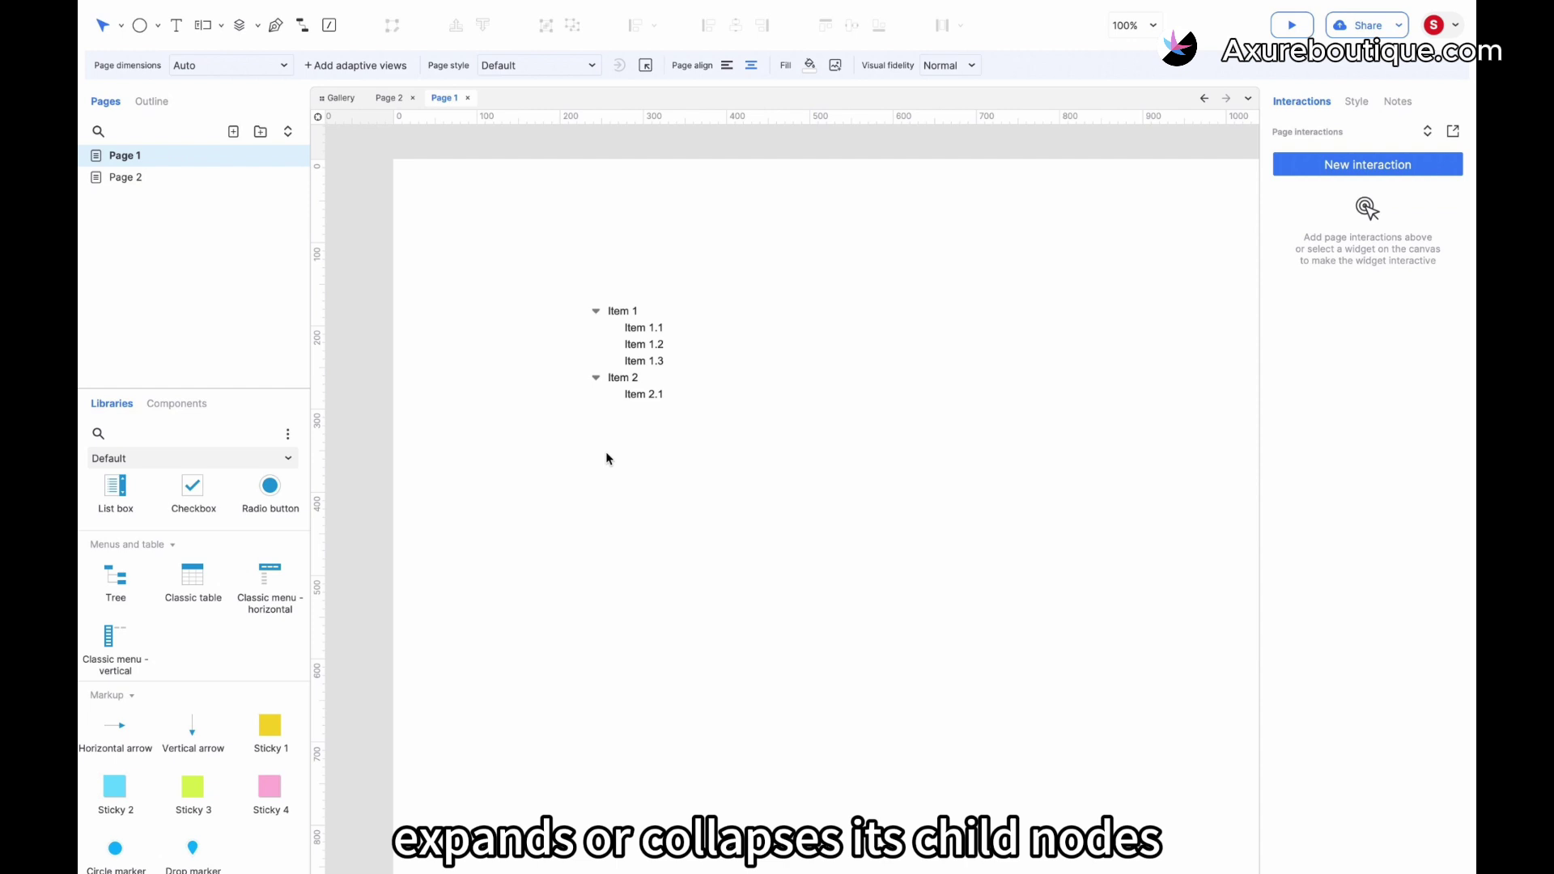
Place a Primary button below the tree at X 233, Y 390 and label it "Item 2"
click(177, 464)
click(160, 503)
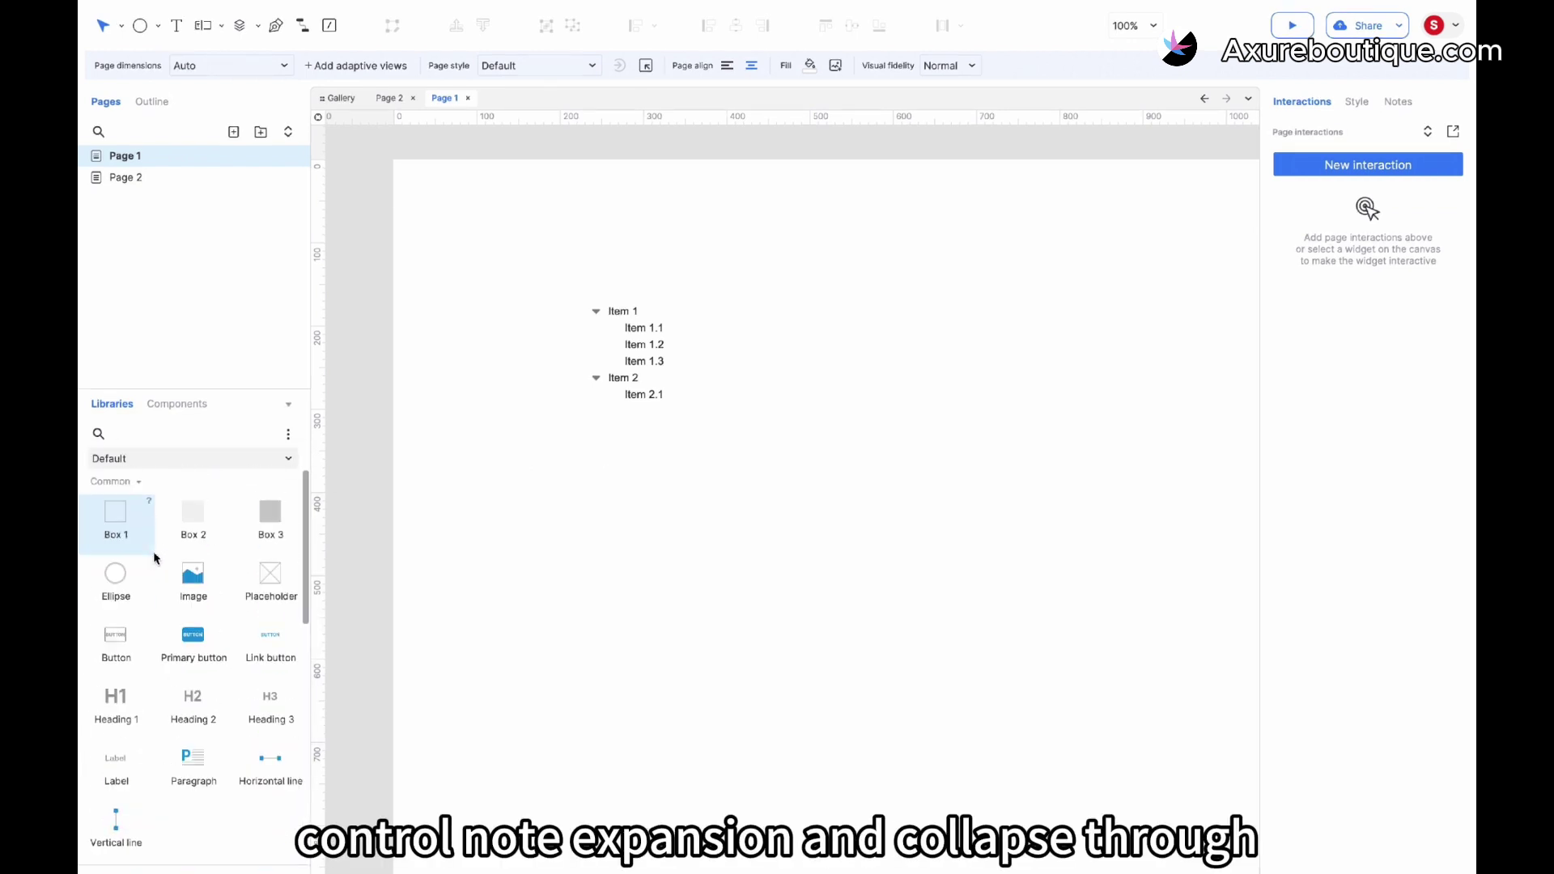
drag(214, 635, 589, 486)
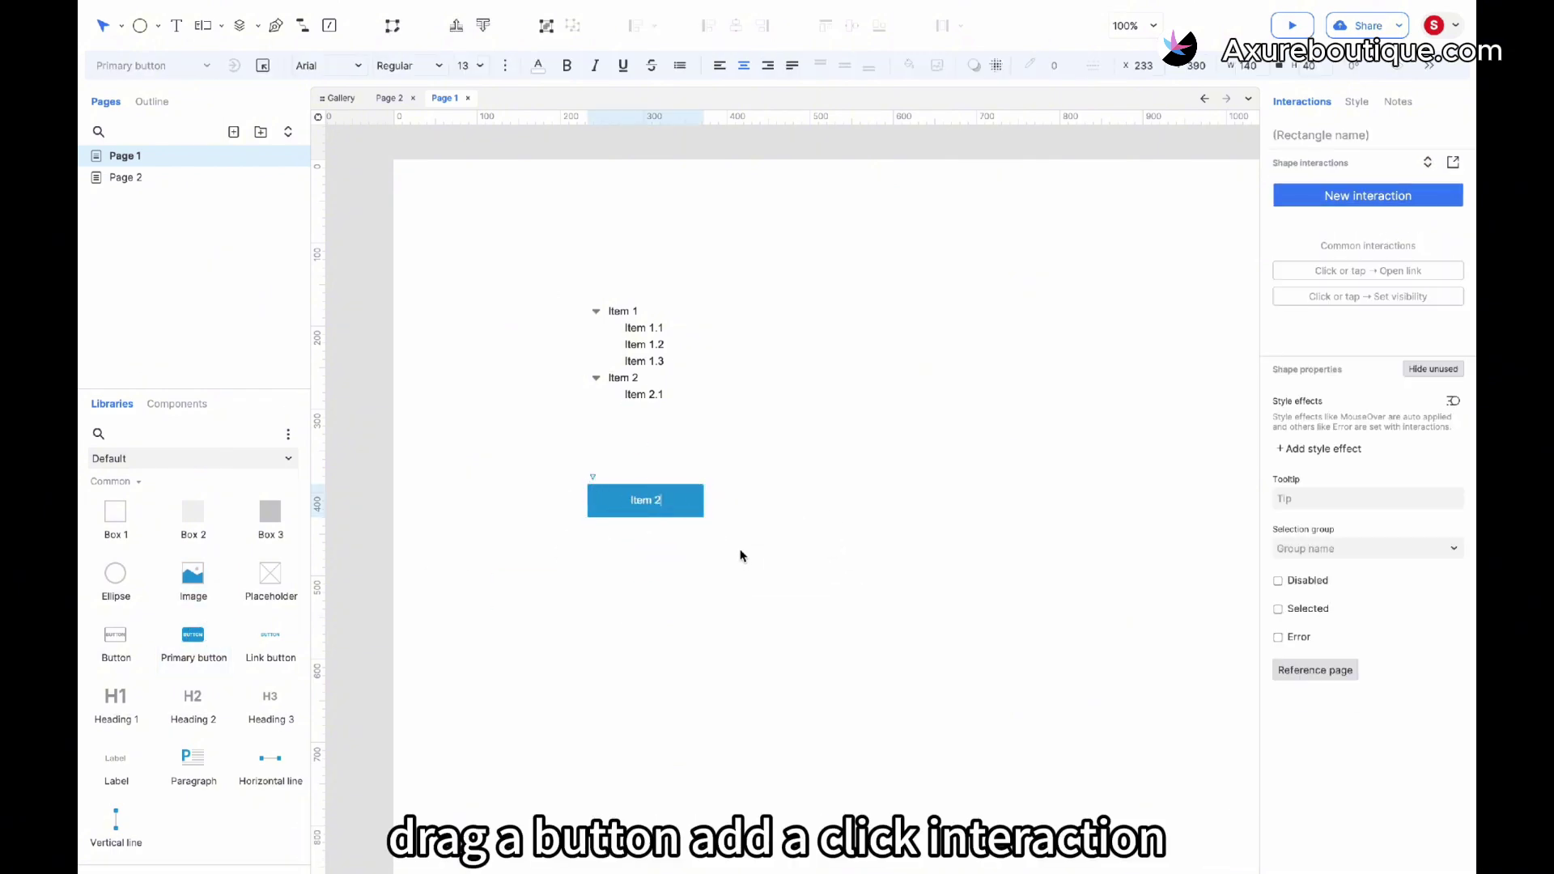
click(740, 555)
Give the button a Click or tap interaction that collapses the Item 2 tree node, and test it in the preview
click(676, 504)
click(1327, 197)
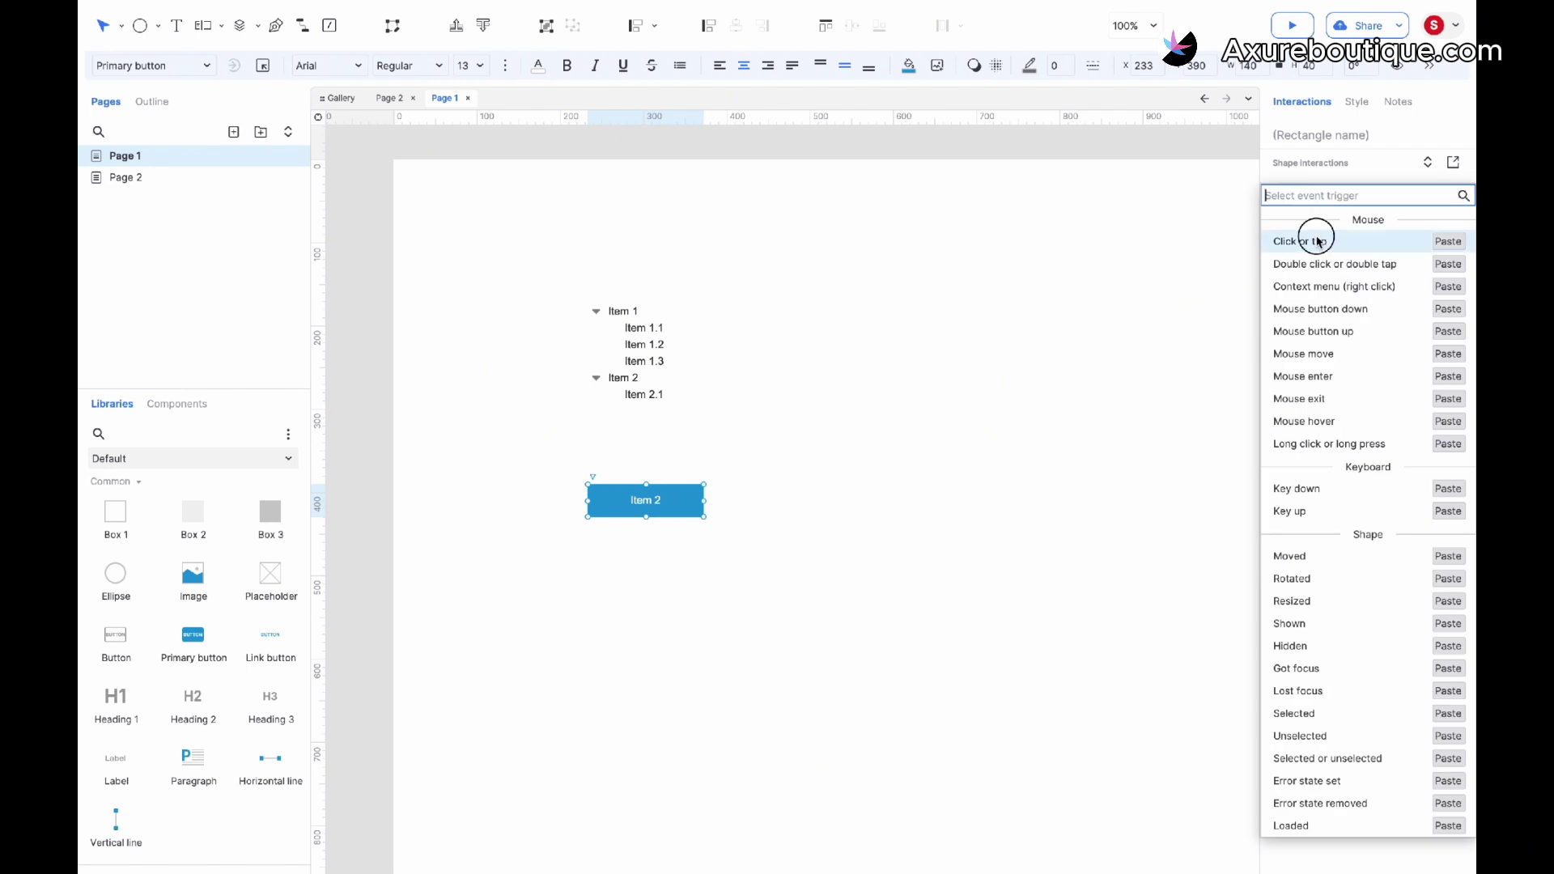
click(1316, 241)
scroll(1344, 374, down, 4)
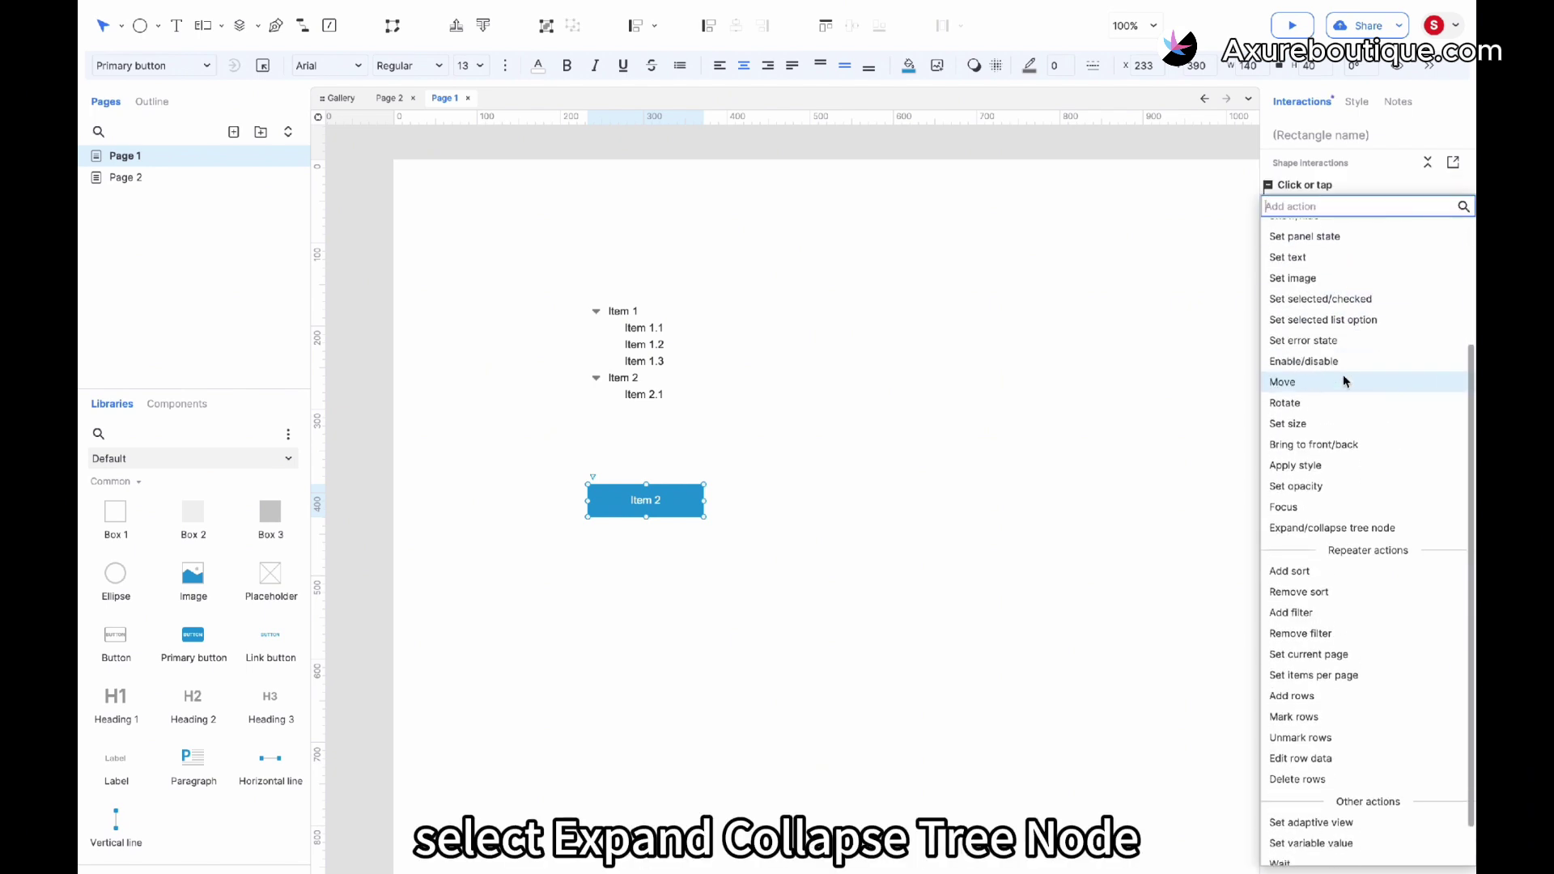
click(1337, 528)
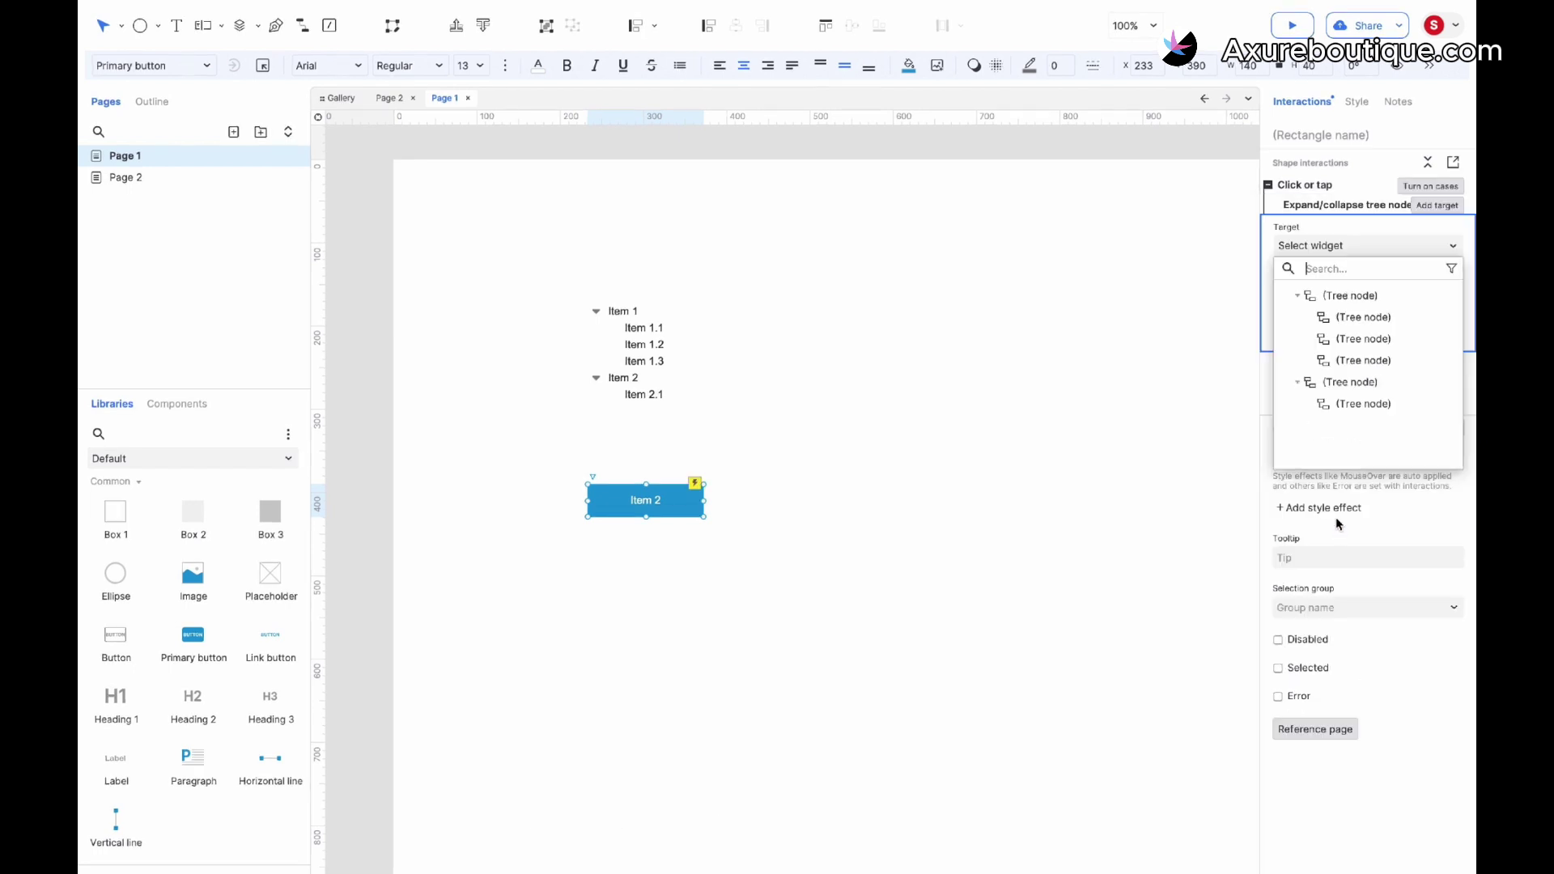
click(1348, 383)
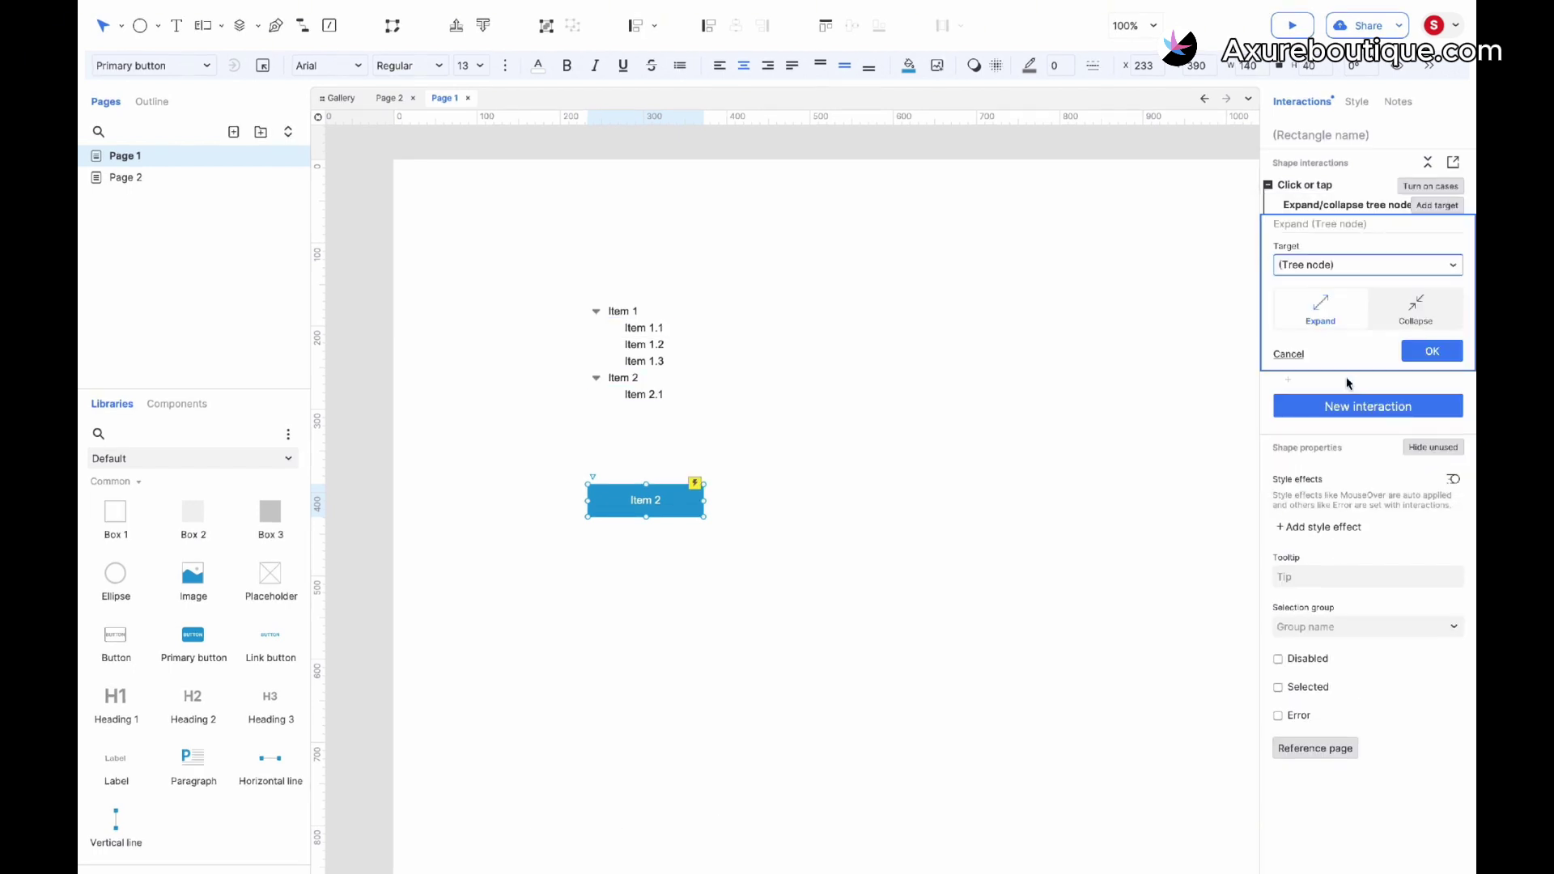
click(1414, 309)
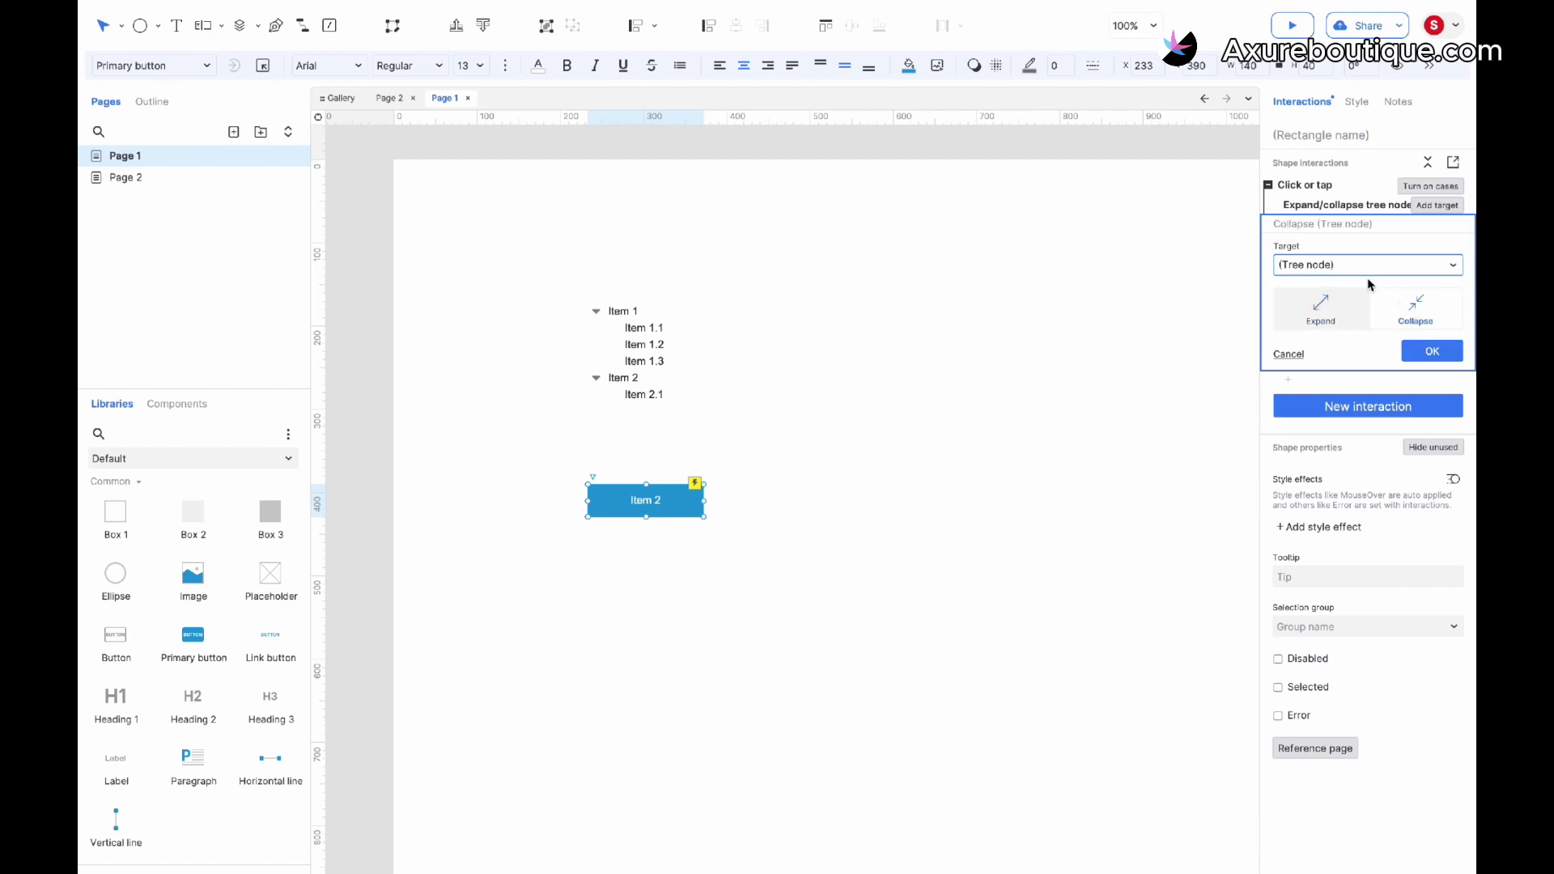
click(1292, 25)
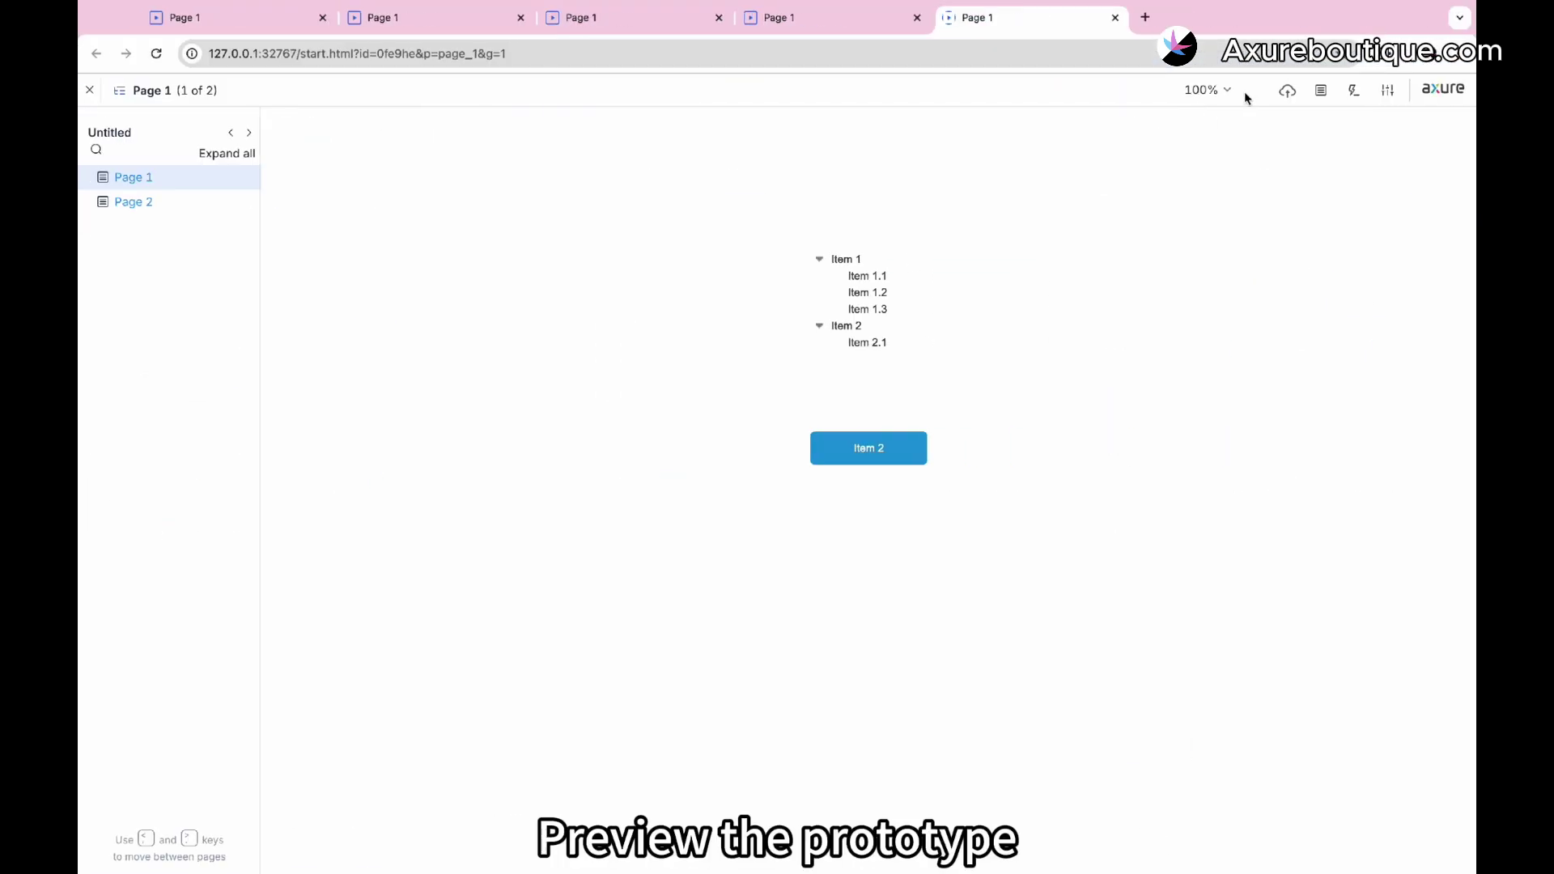
click(861, 457)
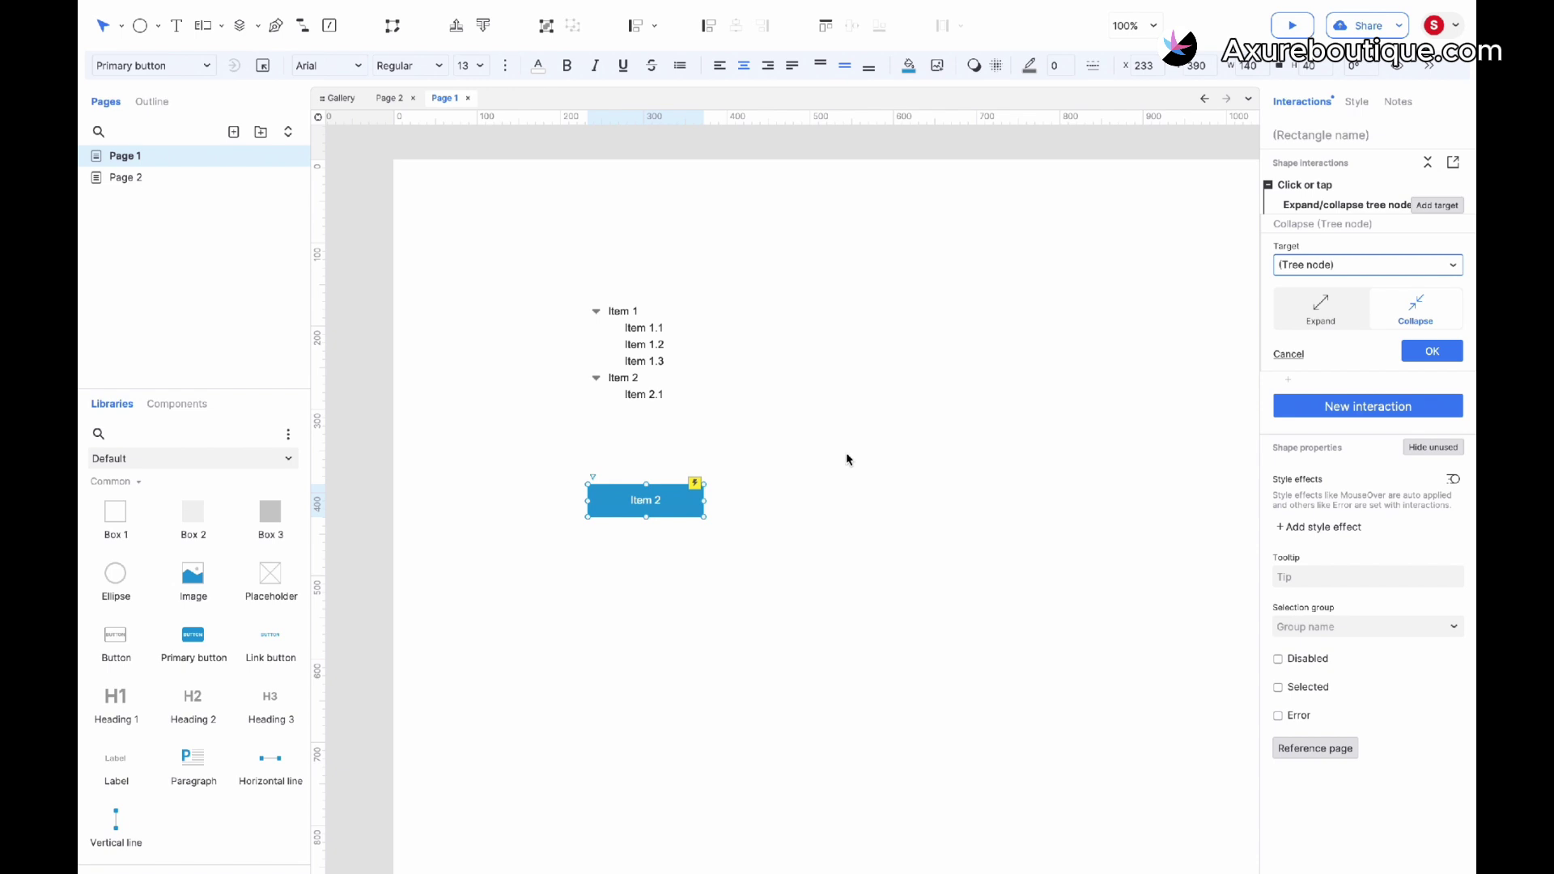
Delete the tree and the button, and place a Classic table at X 128, Y 190
drag(794, 281, 507, 592)
key(Delete)
scroll(173, 671, down, 3)
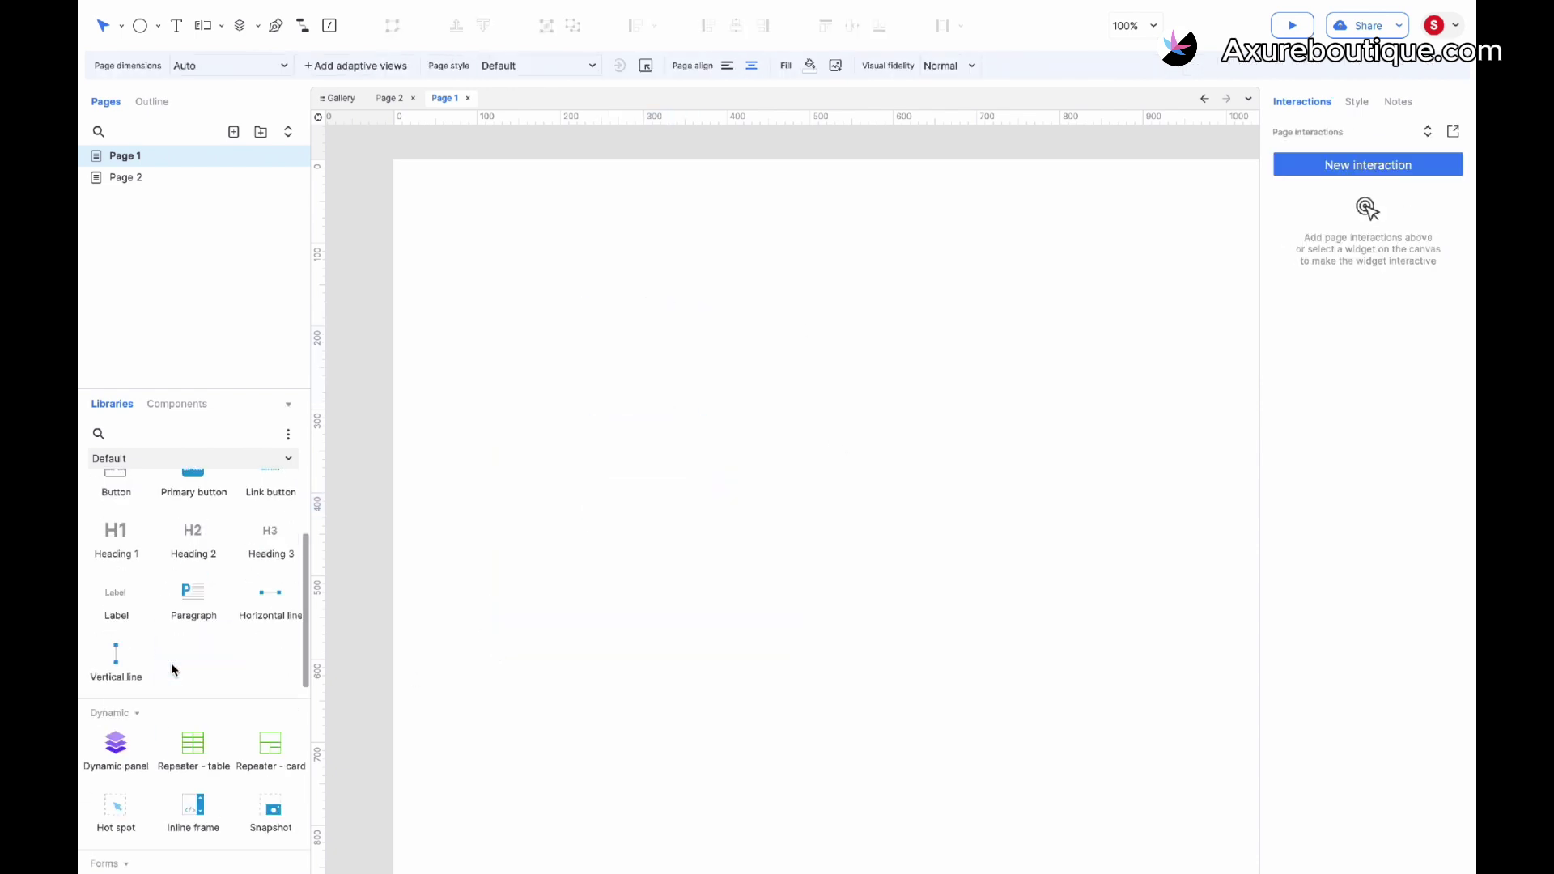
scroll(172, 670, down, 5)
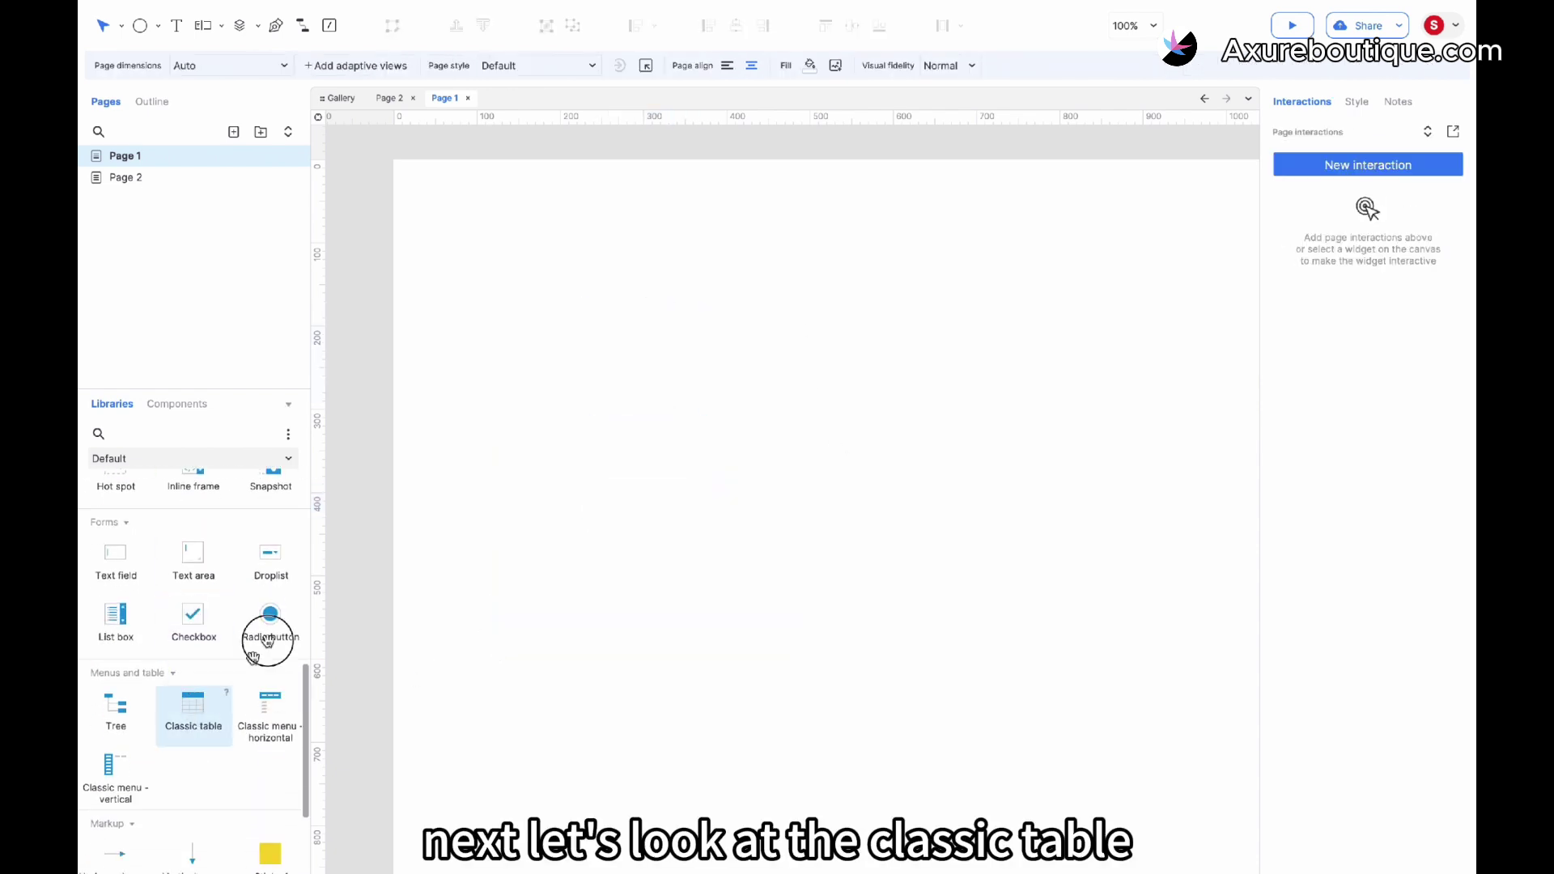
drag(193, 704, 524, 330)
Try selecting the table's header row, and resize the whole table to about 532 wide by 130 high
click(484, 326)
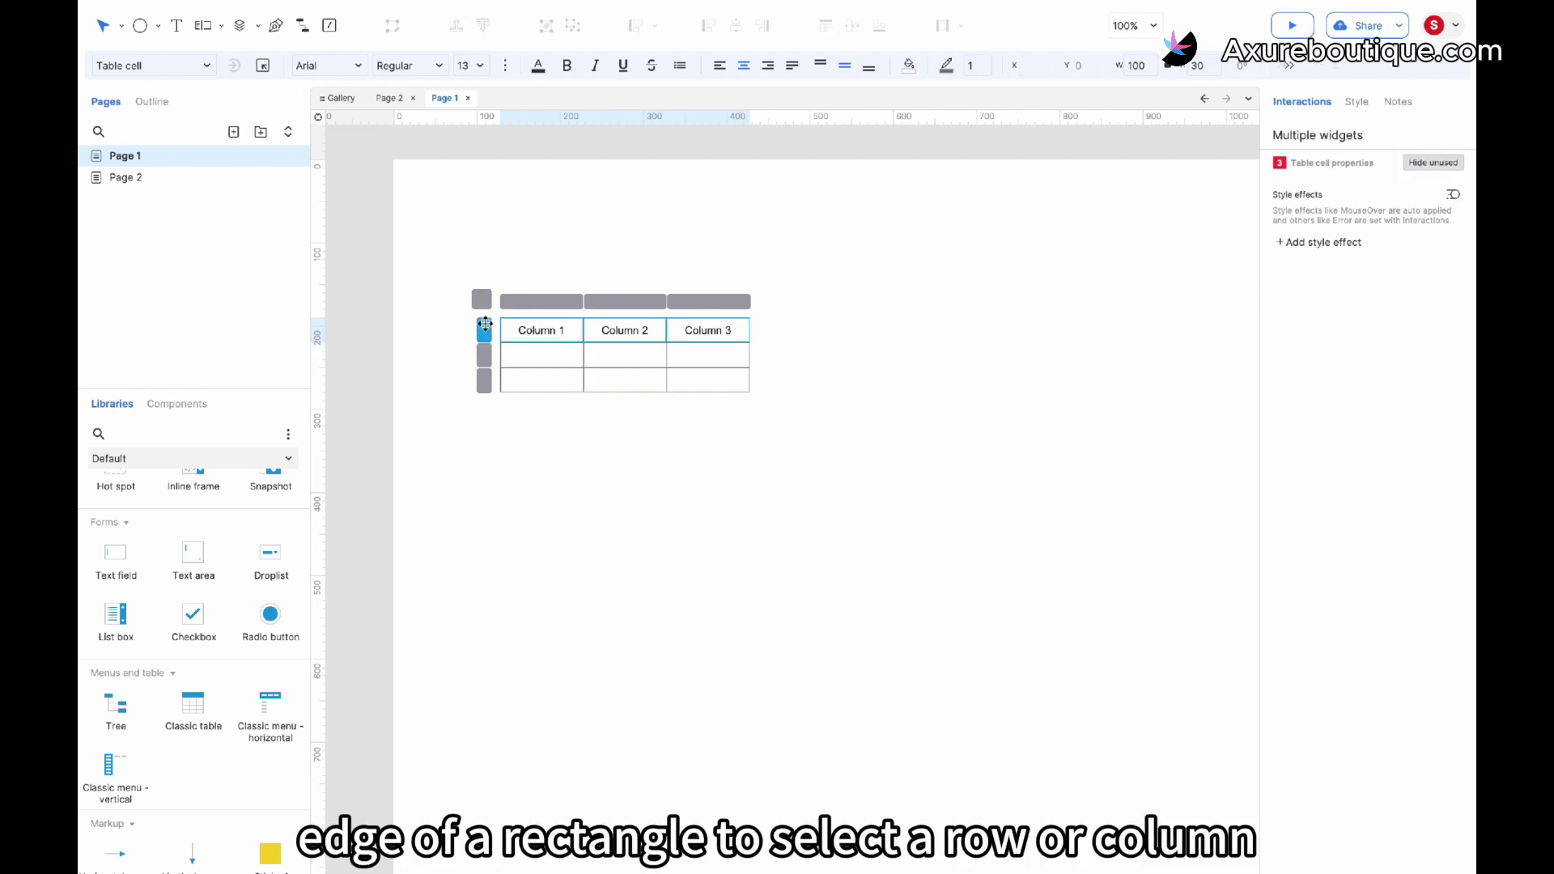
click(812, 343)
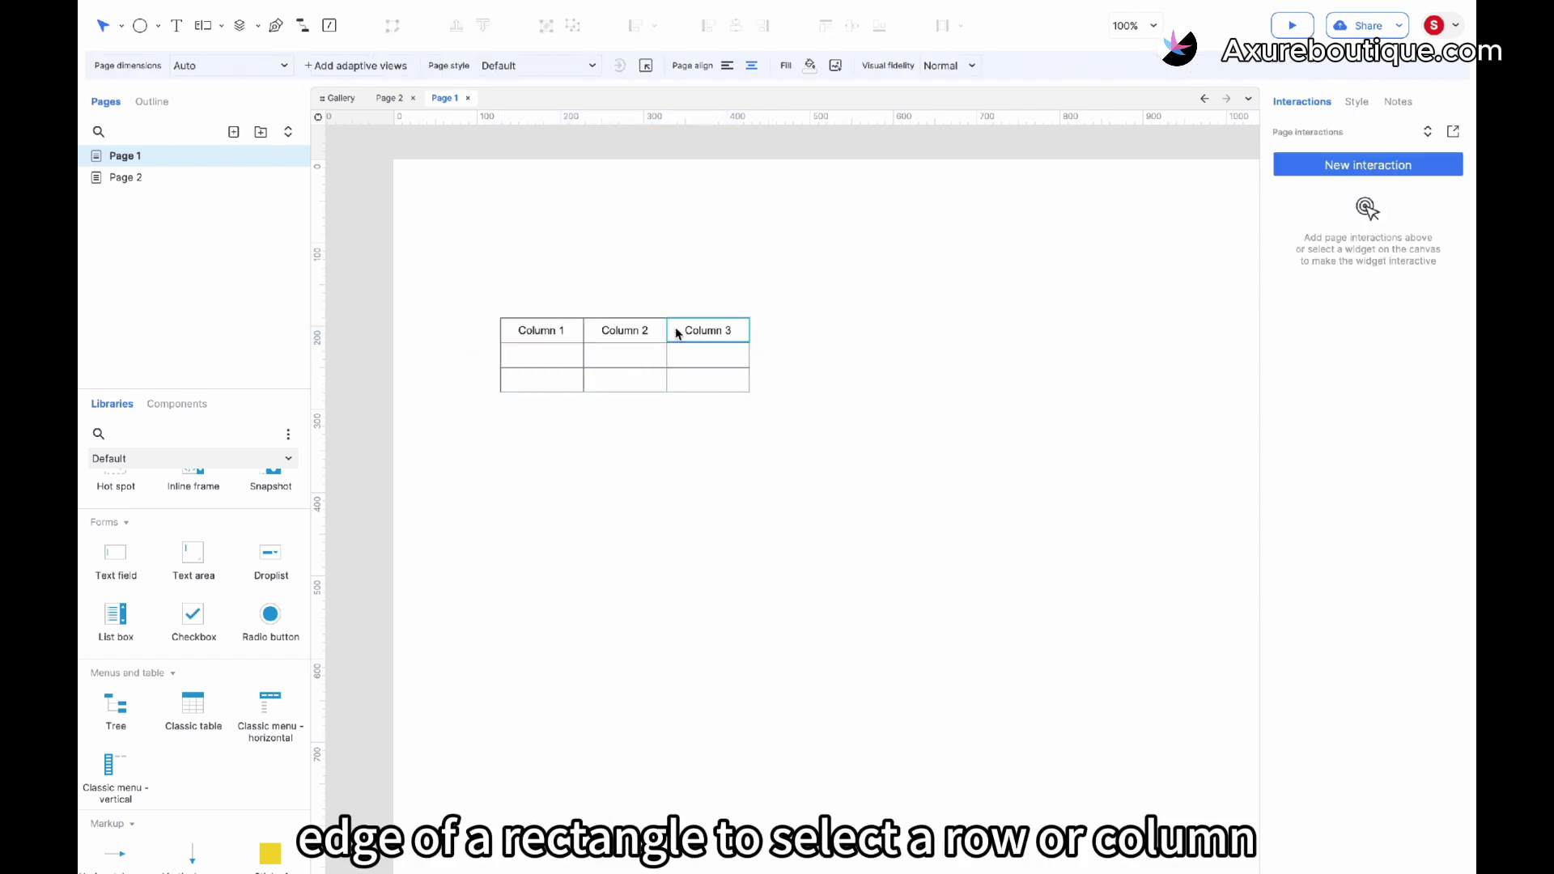
click(481, 299)
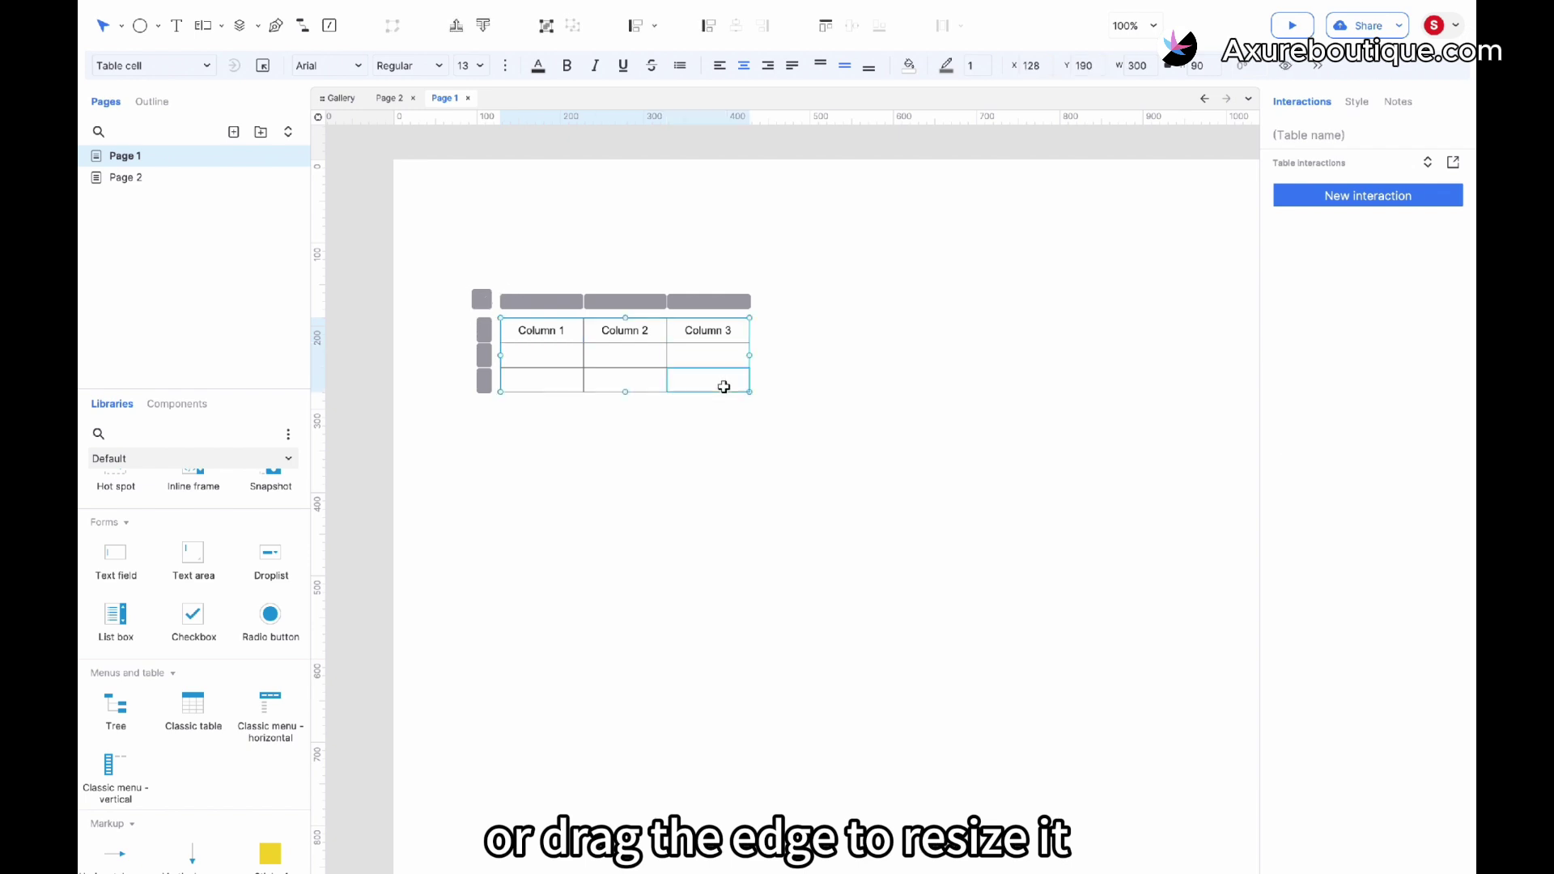
drag(748, 392, 943, 425)
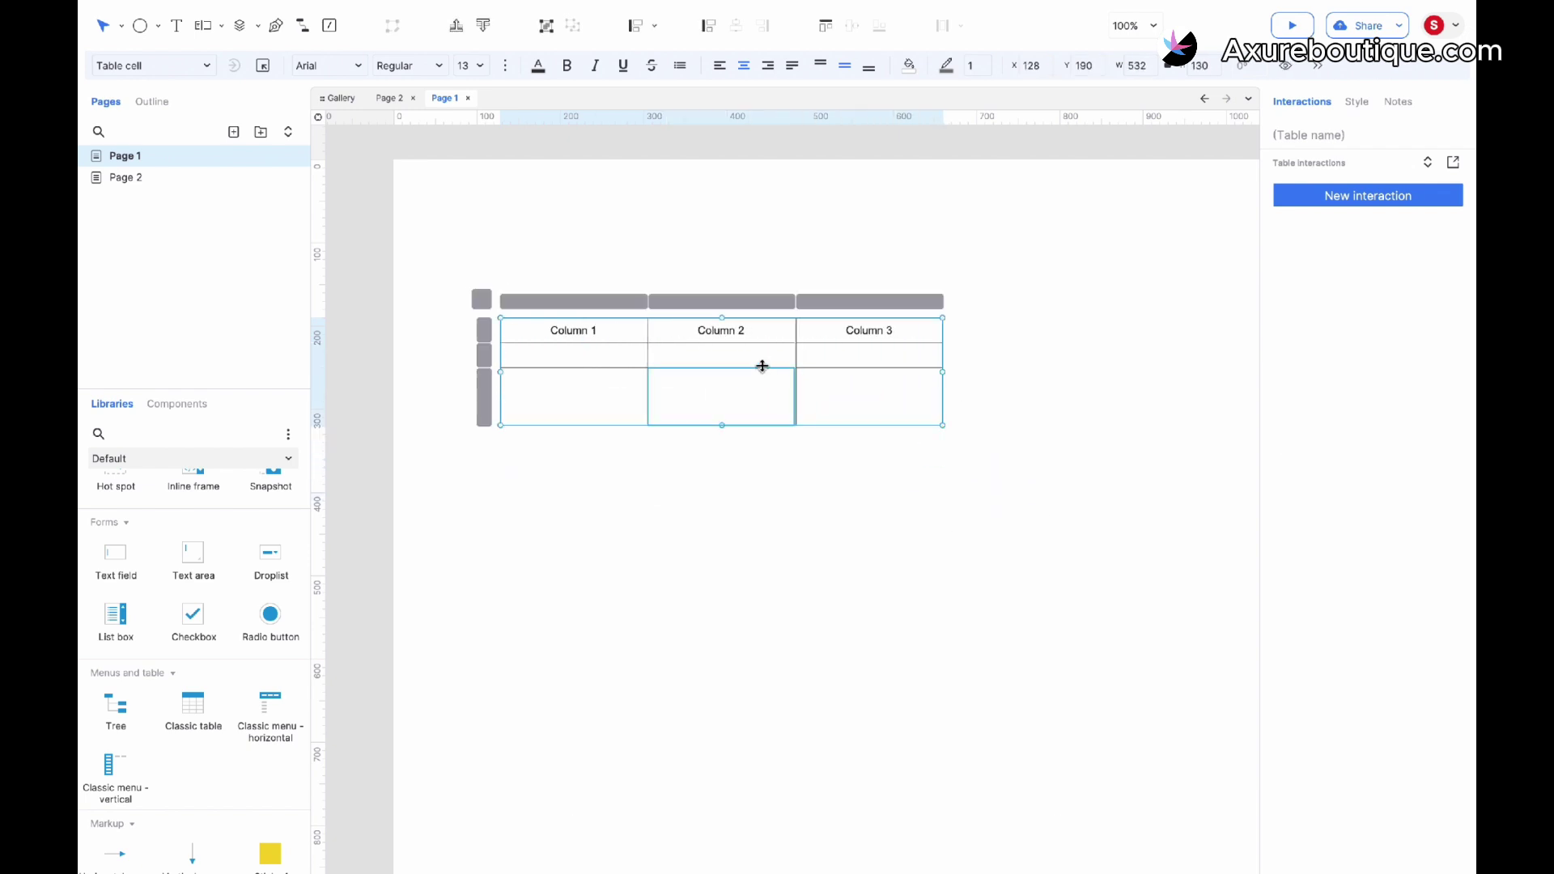
Increase the table's header row height to about 54 and the second row's height to about 60
click(743, 371)
mouse_move(743, 369)
mouse_down()
mouse_move(739, 392)
mouse_move(739, 363)
mouse_up()
click(744, 346)
Insert a new column to the right of Column 3 in the table
click(884, 347)
right_click(888, 347)
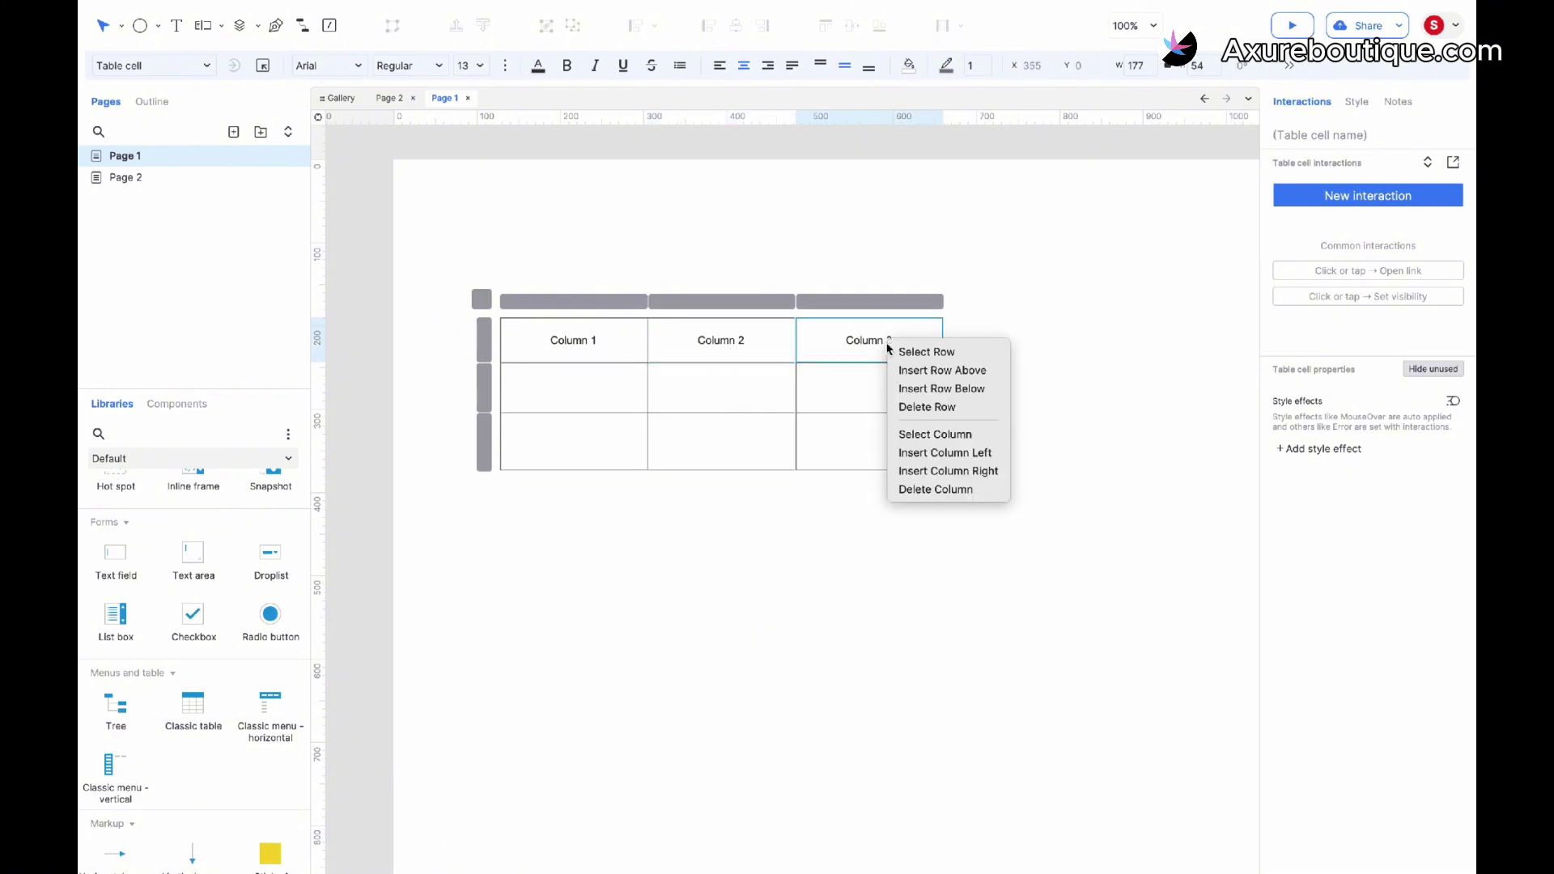
click(948, 470)
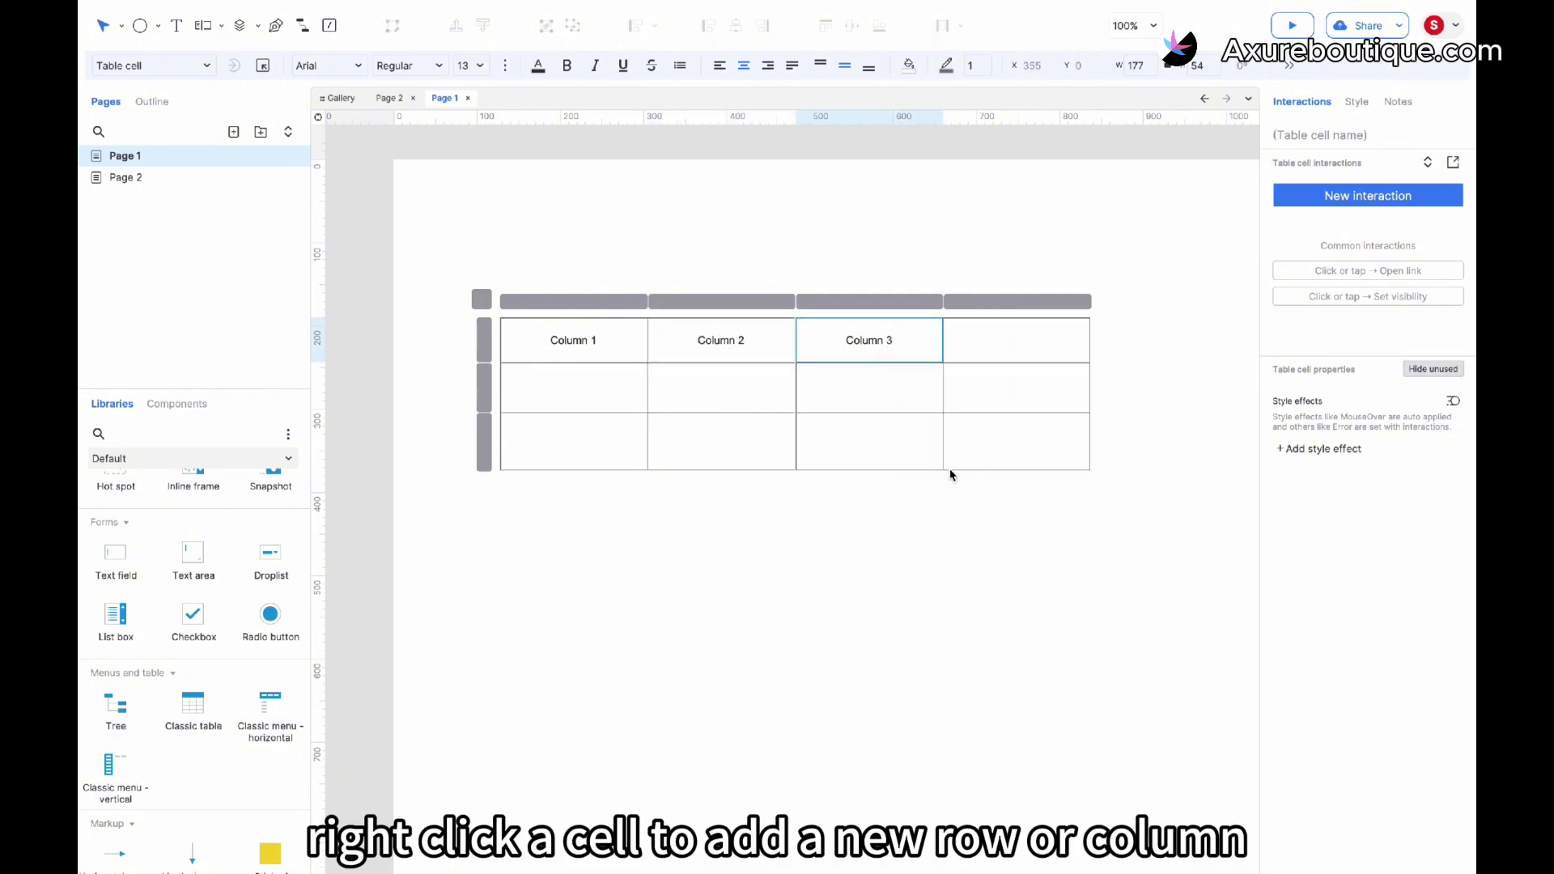
Insert a new row below the table's last row
click(892, 400)
click(877, 437)
right_click(878, 437)
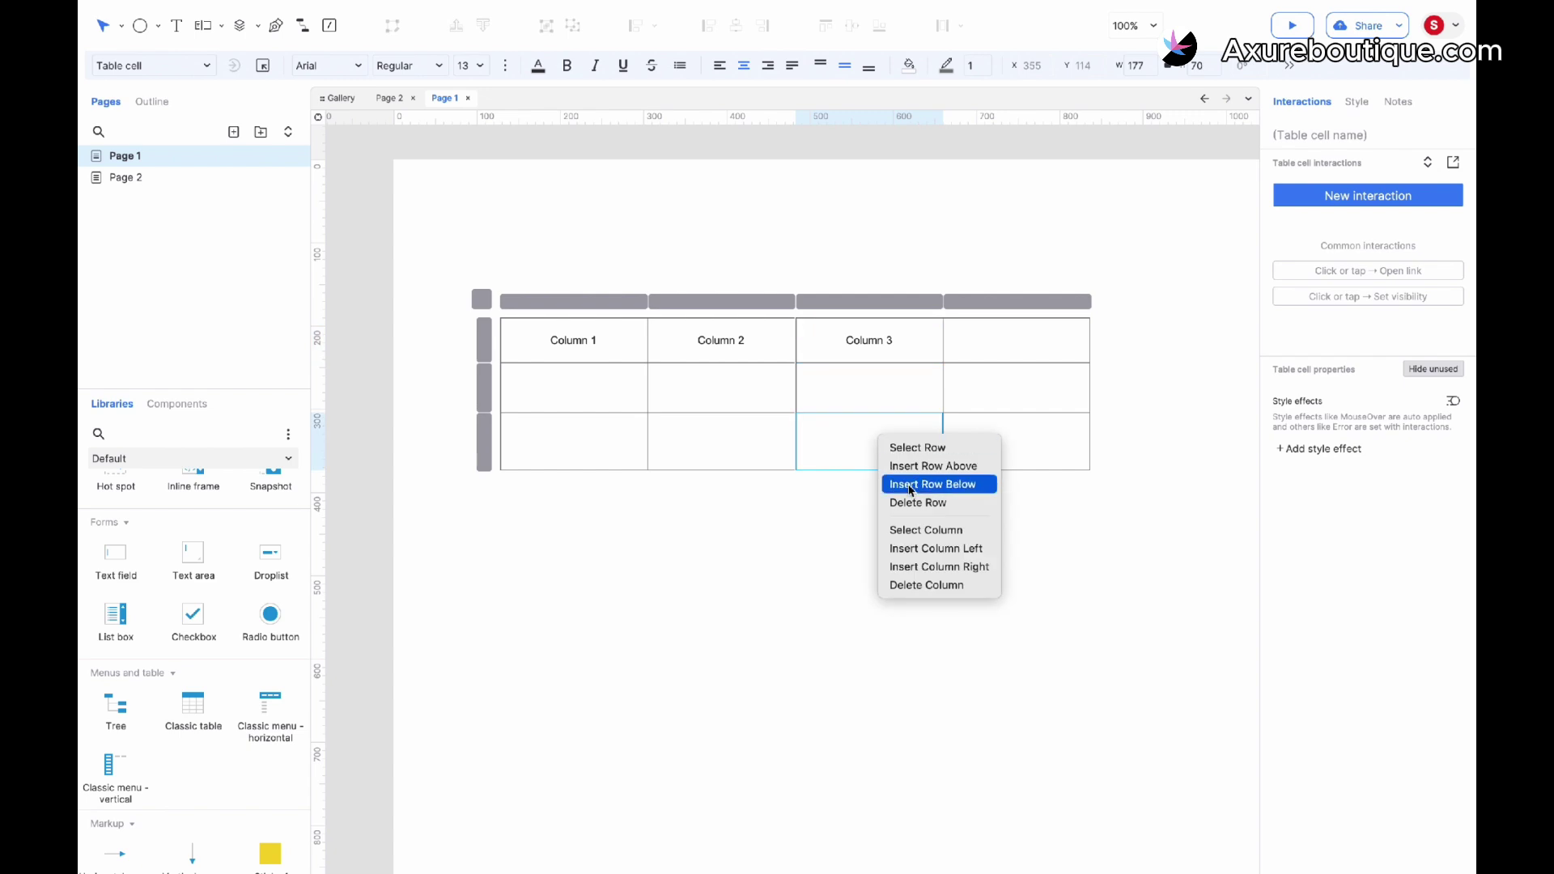
click(909, 484)
click(853, 572)
Fill the table's whole header row with light gray
click(612, 361)
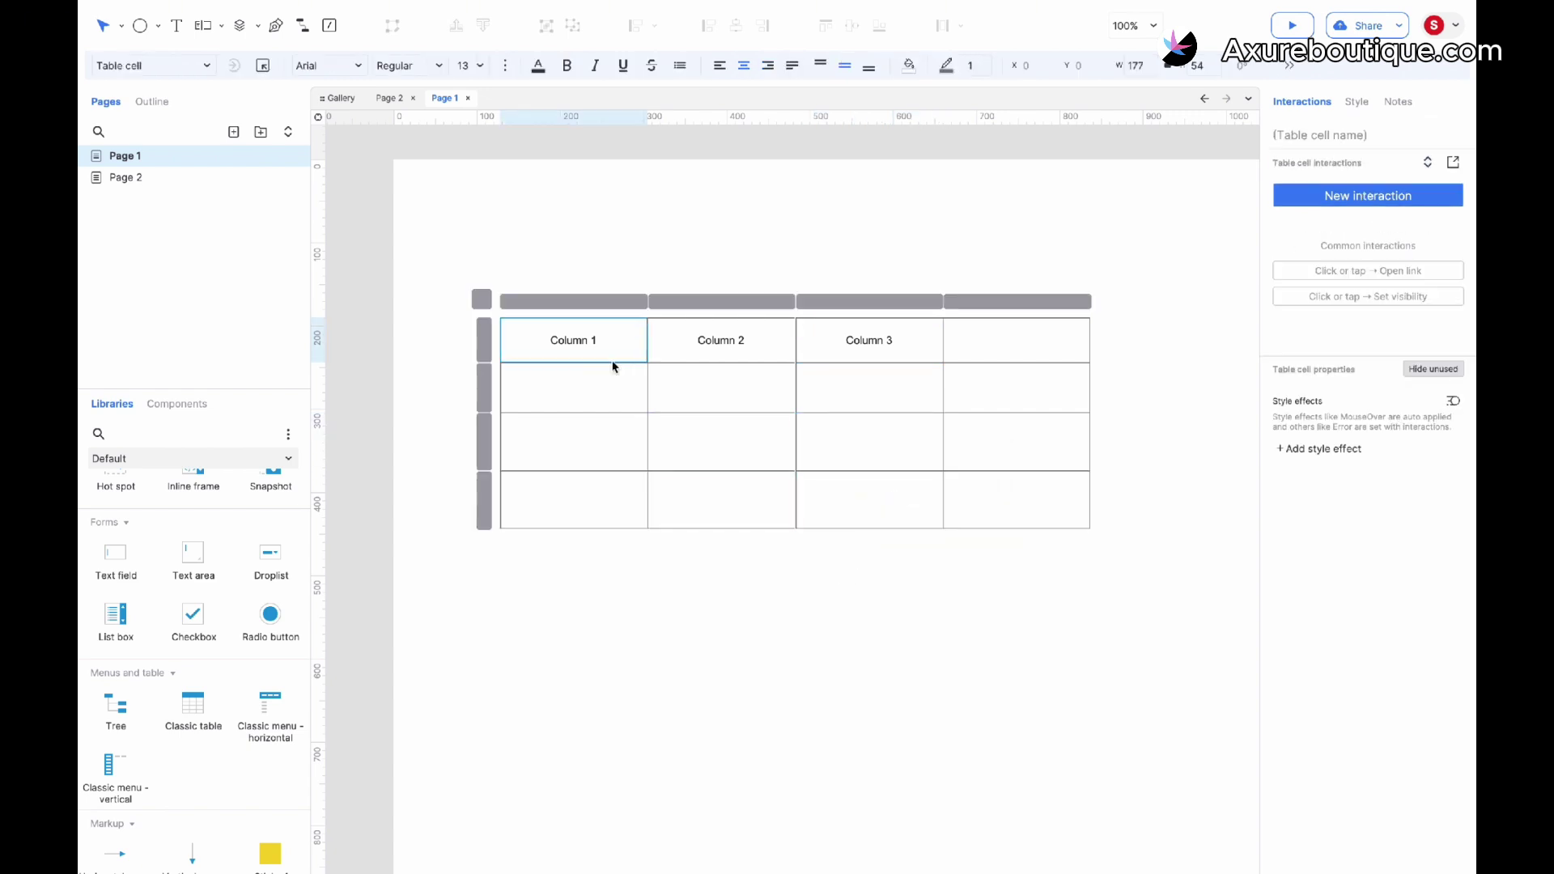
click(484, 332)
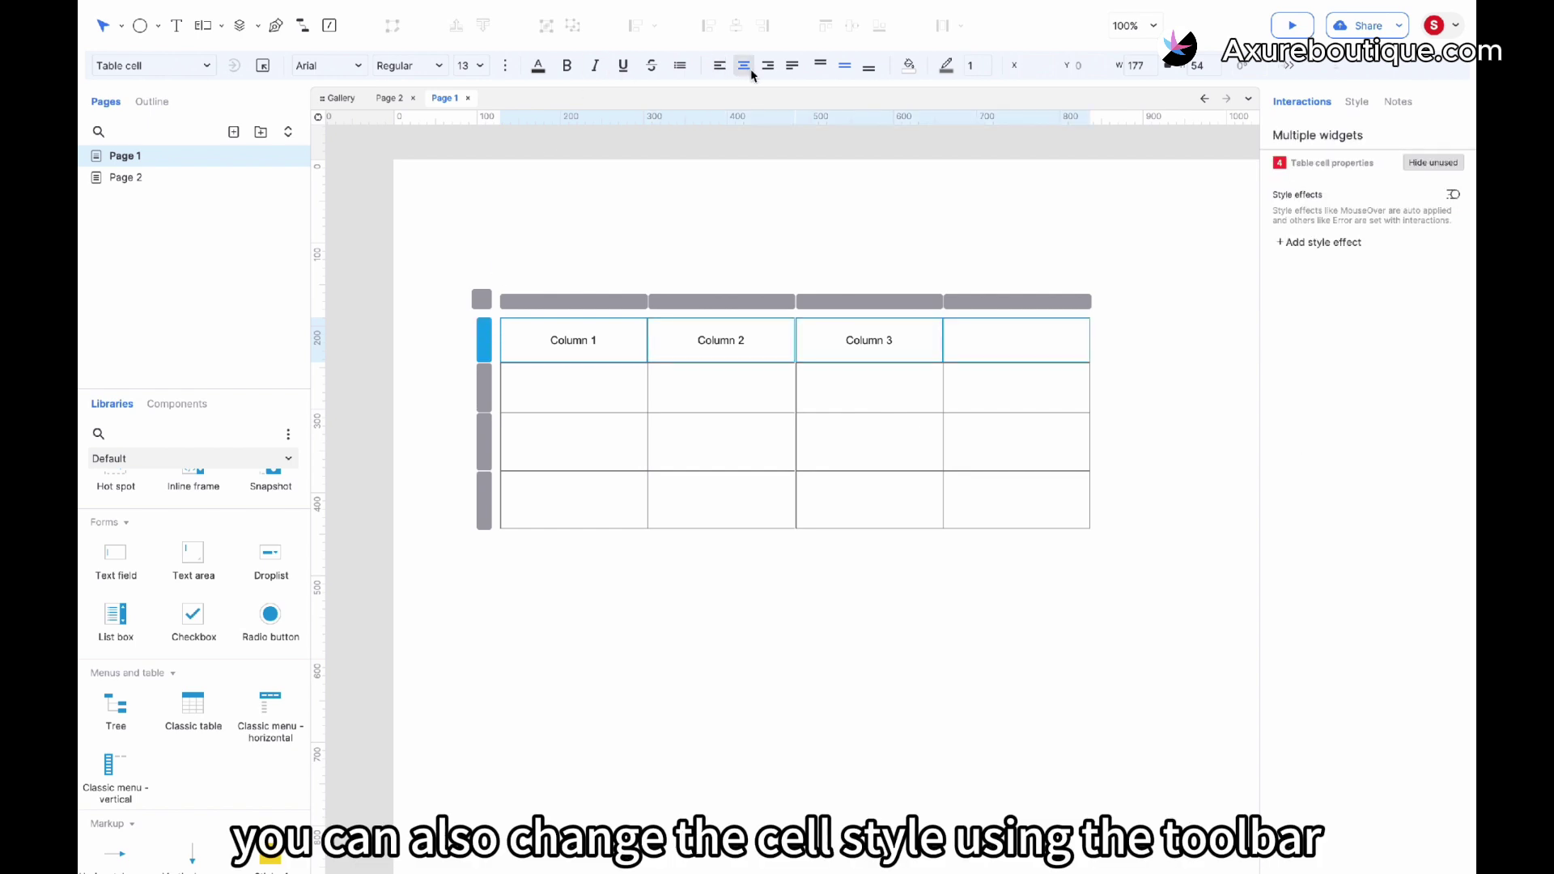
click(909, 65)
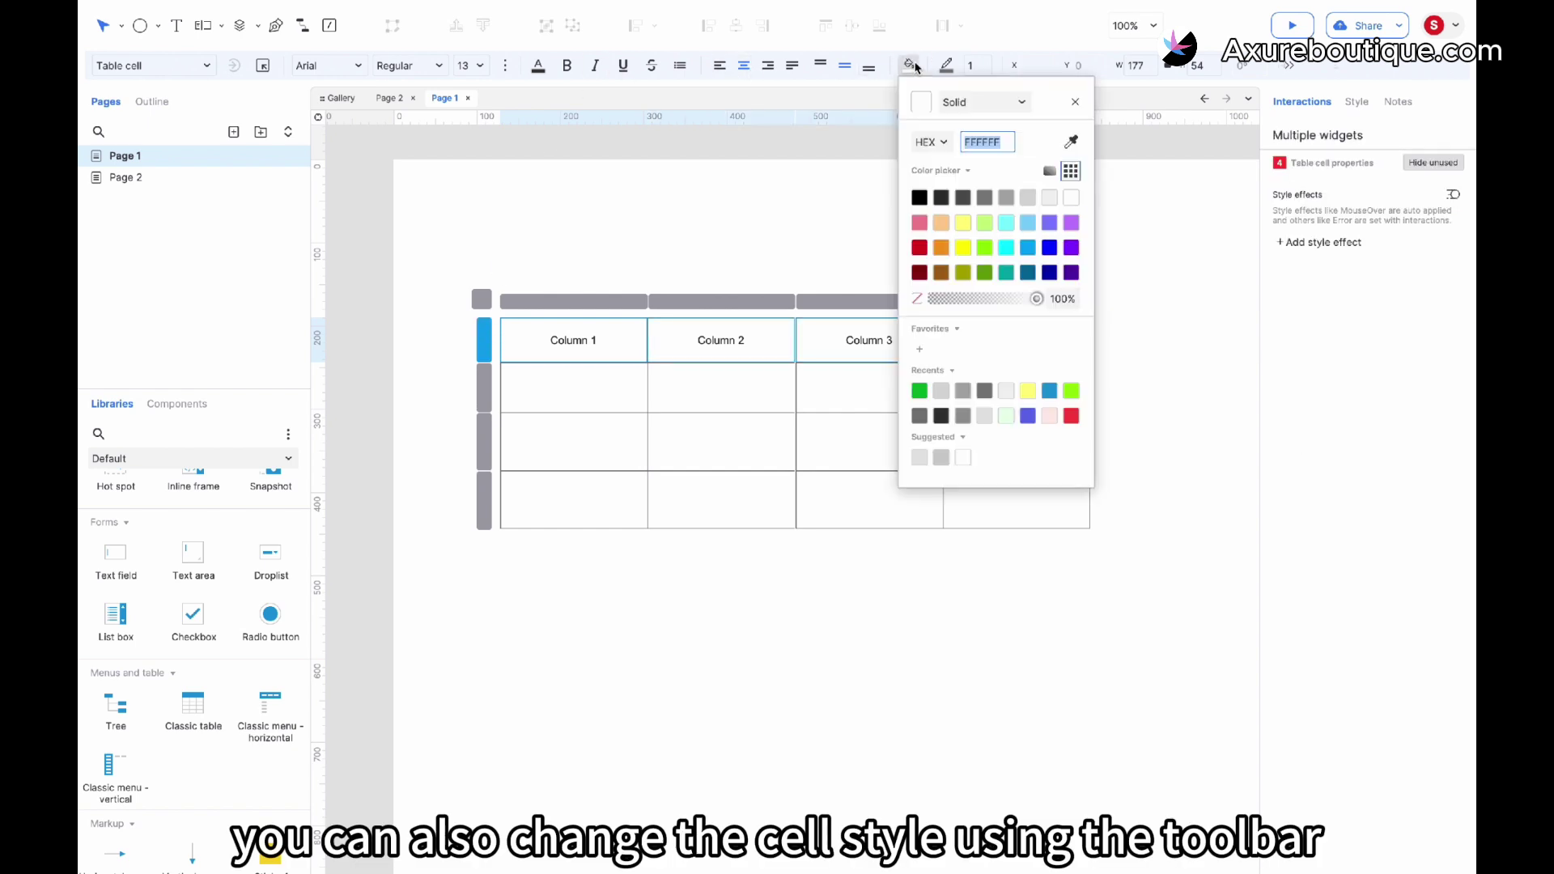
click(1026, 199)
click(803, 227)
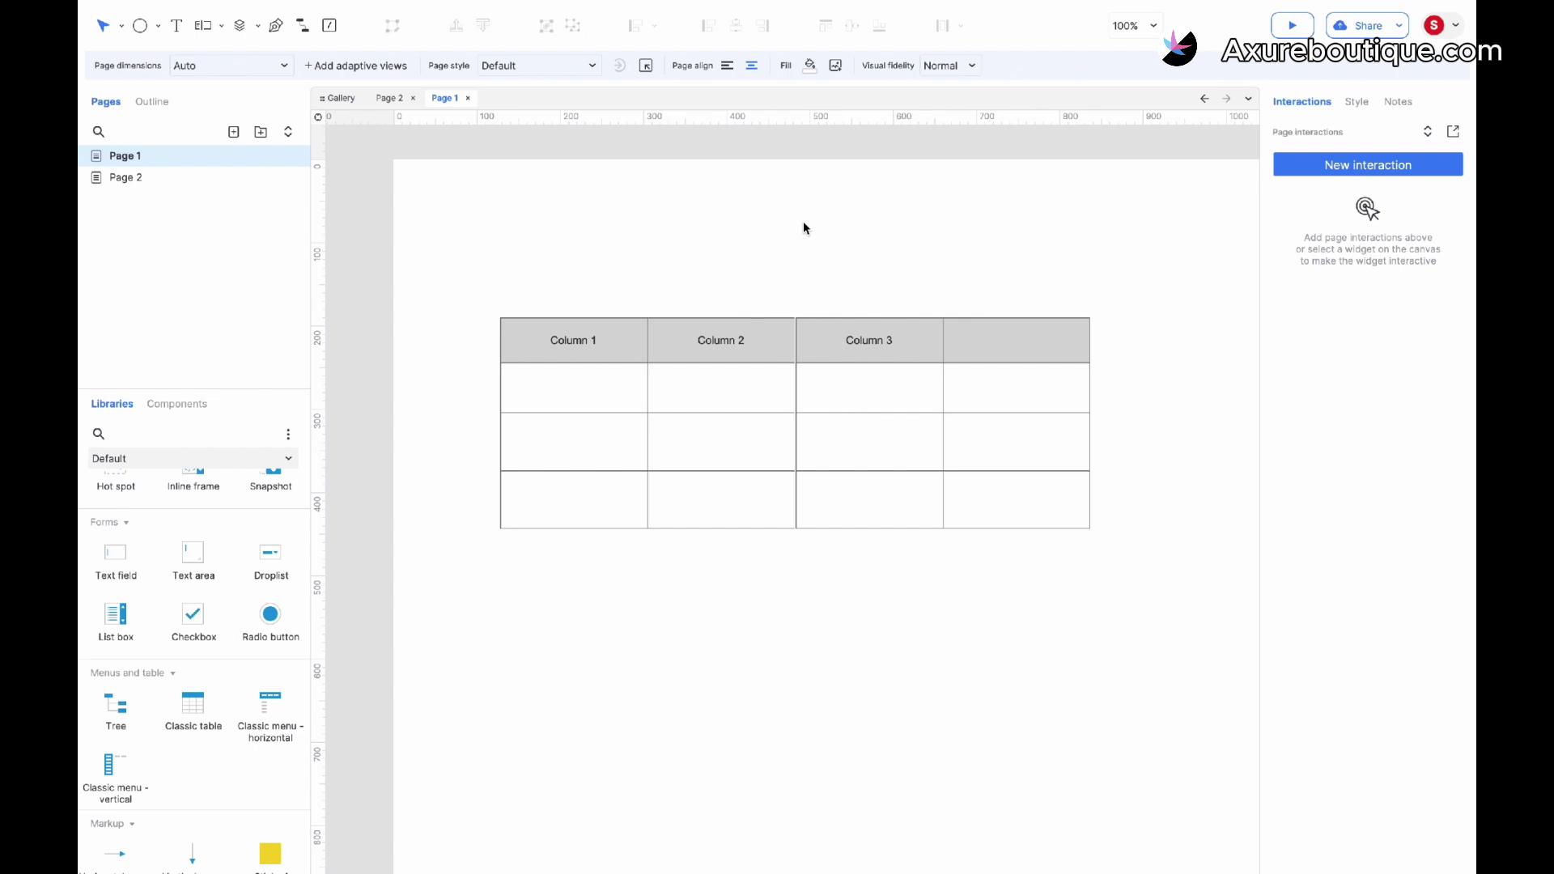
Delete the table's empty fourth column
click(1002, 336)
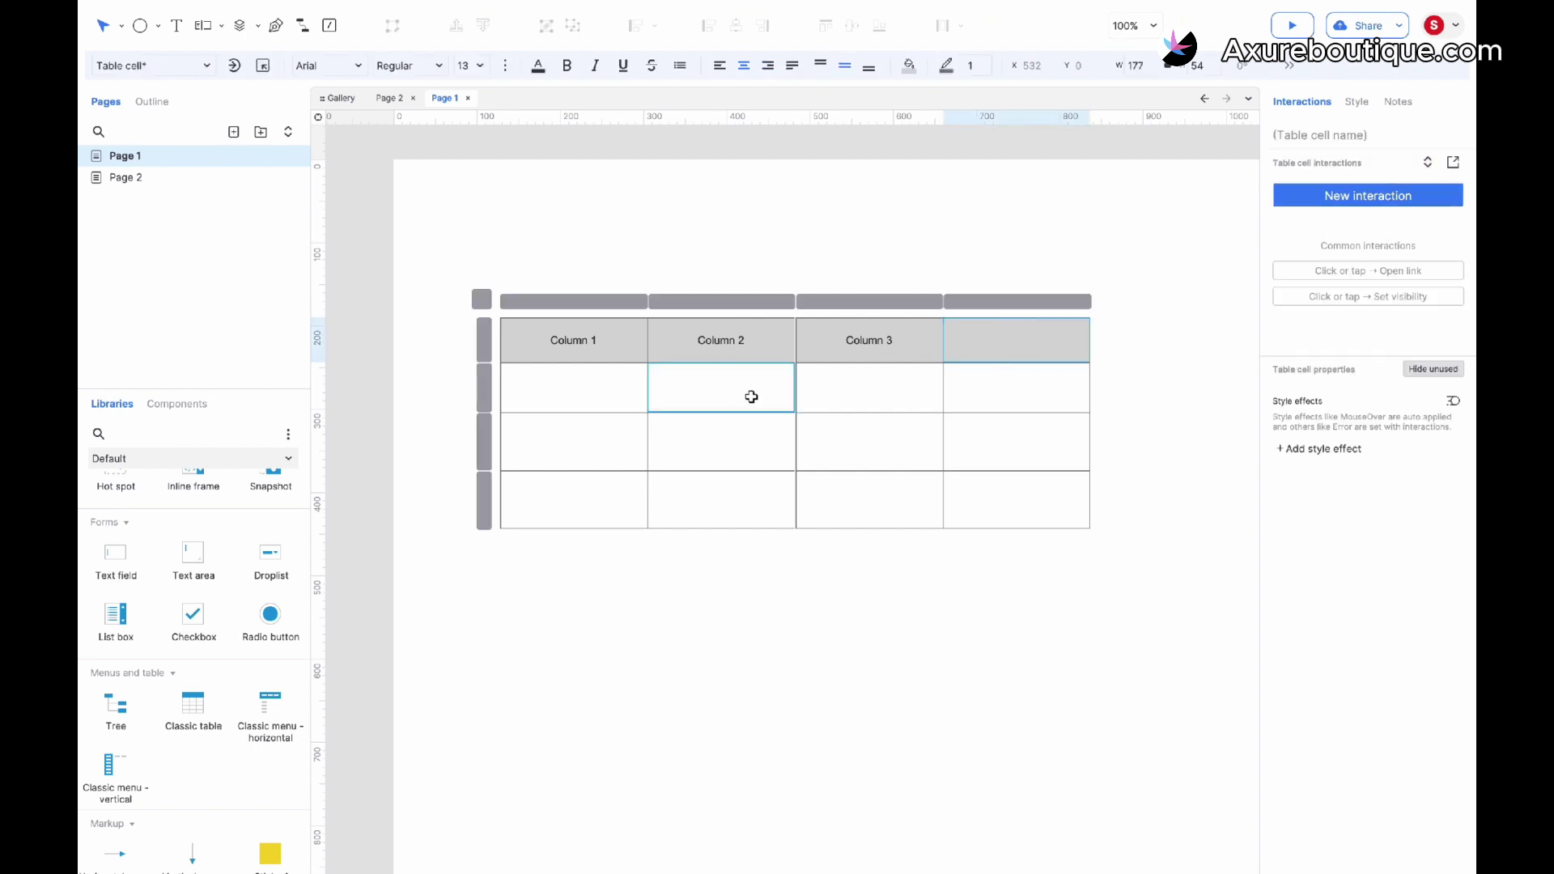
right_click(1000, 340)
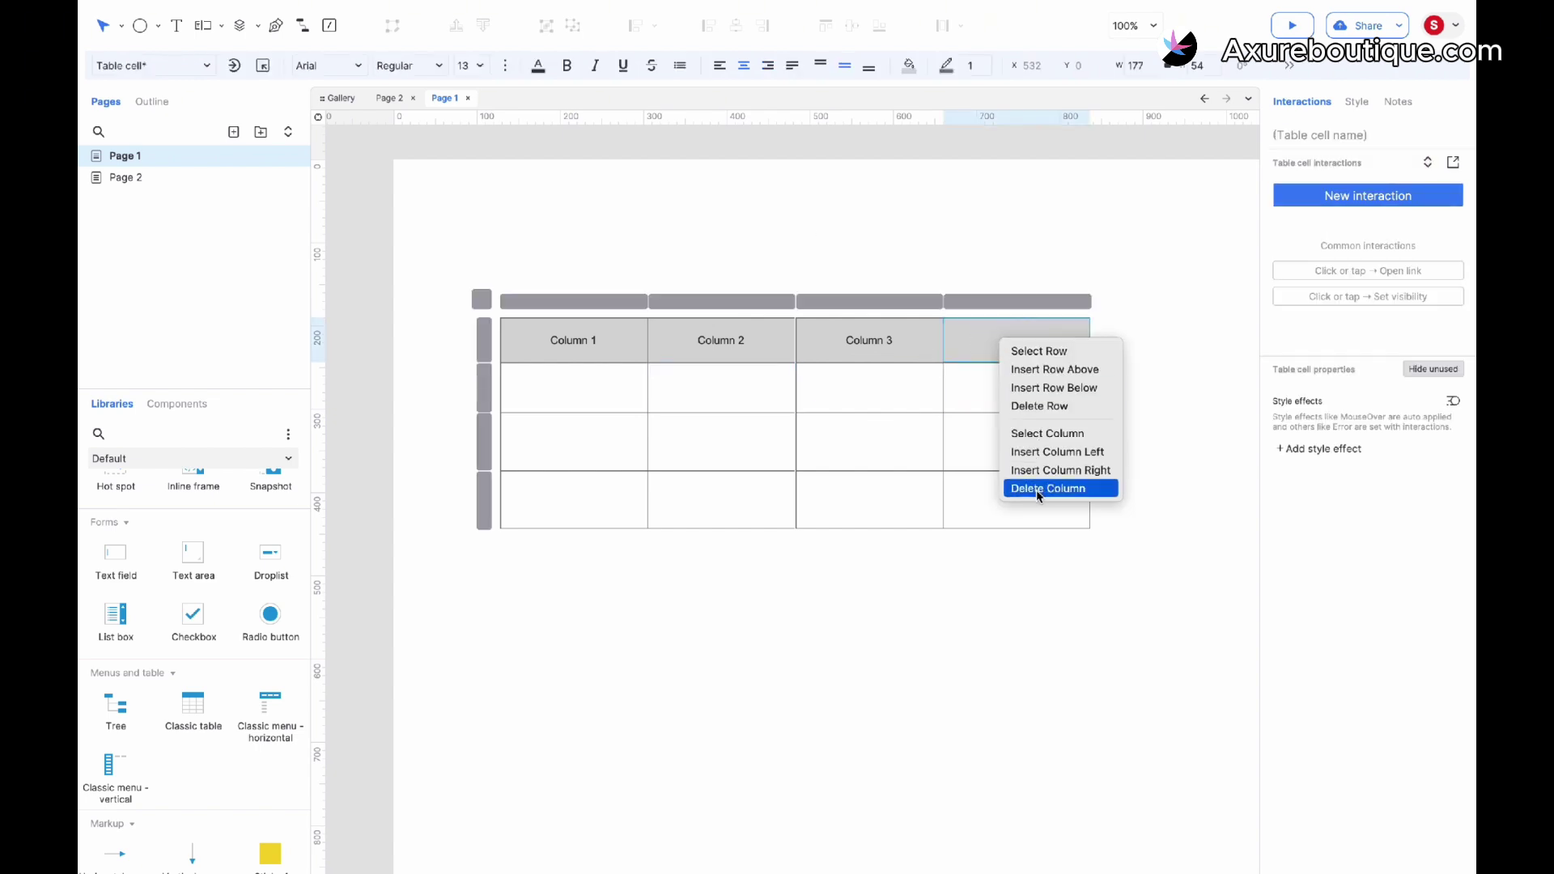
click(1044, 489)
Cover the first two cells of the second row with a Box 1 at X 128, Y 244, sized about 359 by 61
scroll(168, 623, up, 2)
scroll(167, 623, up, 5)
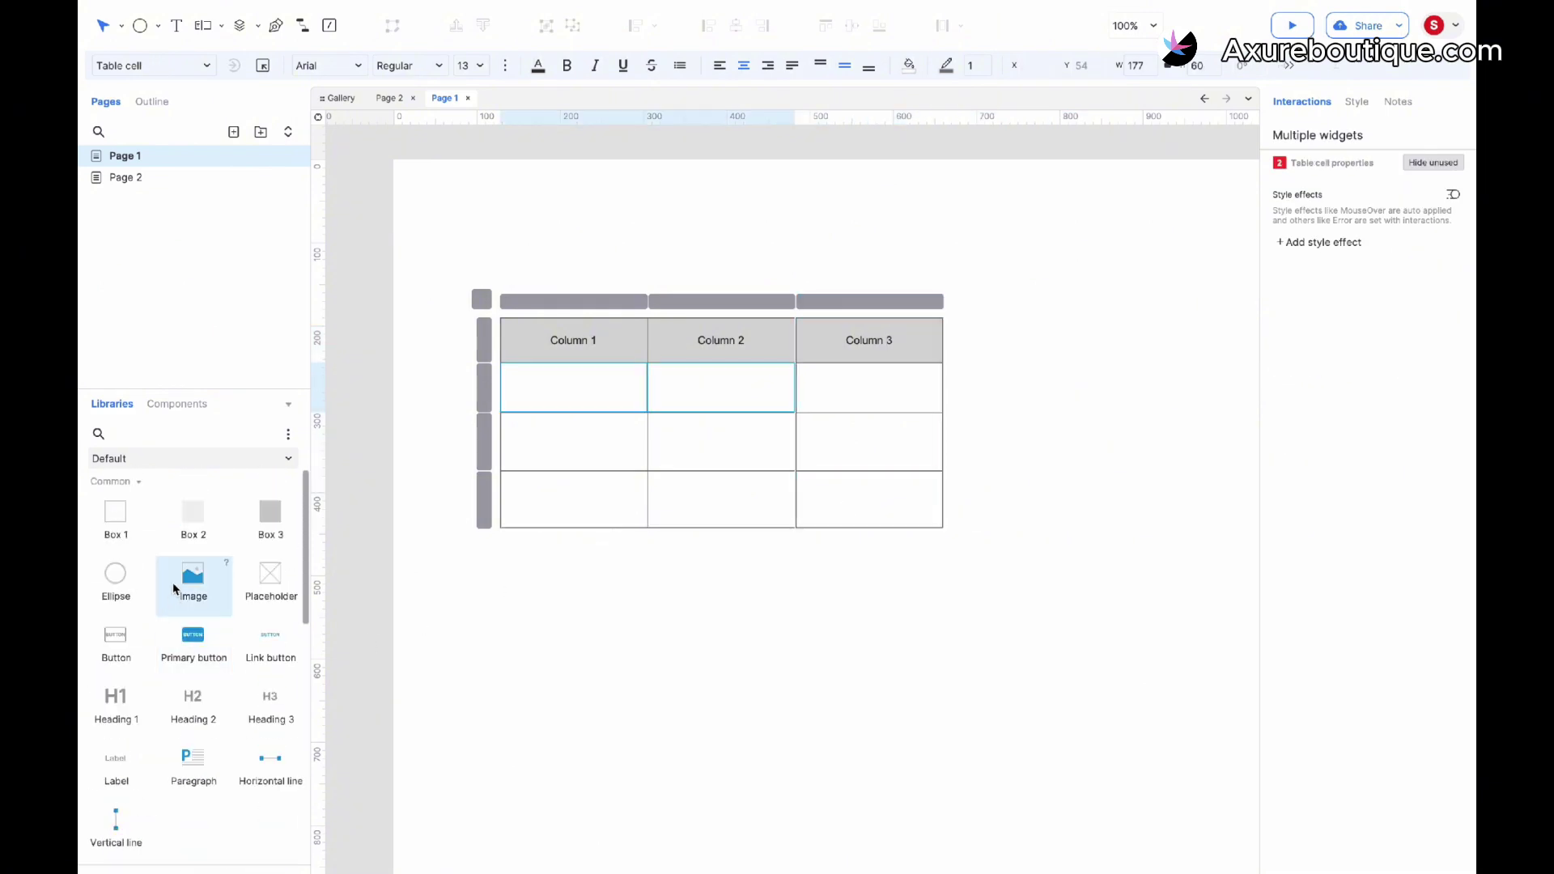
drag(149, 527, 500, 360)
drag(751, 496, 798, 413)
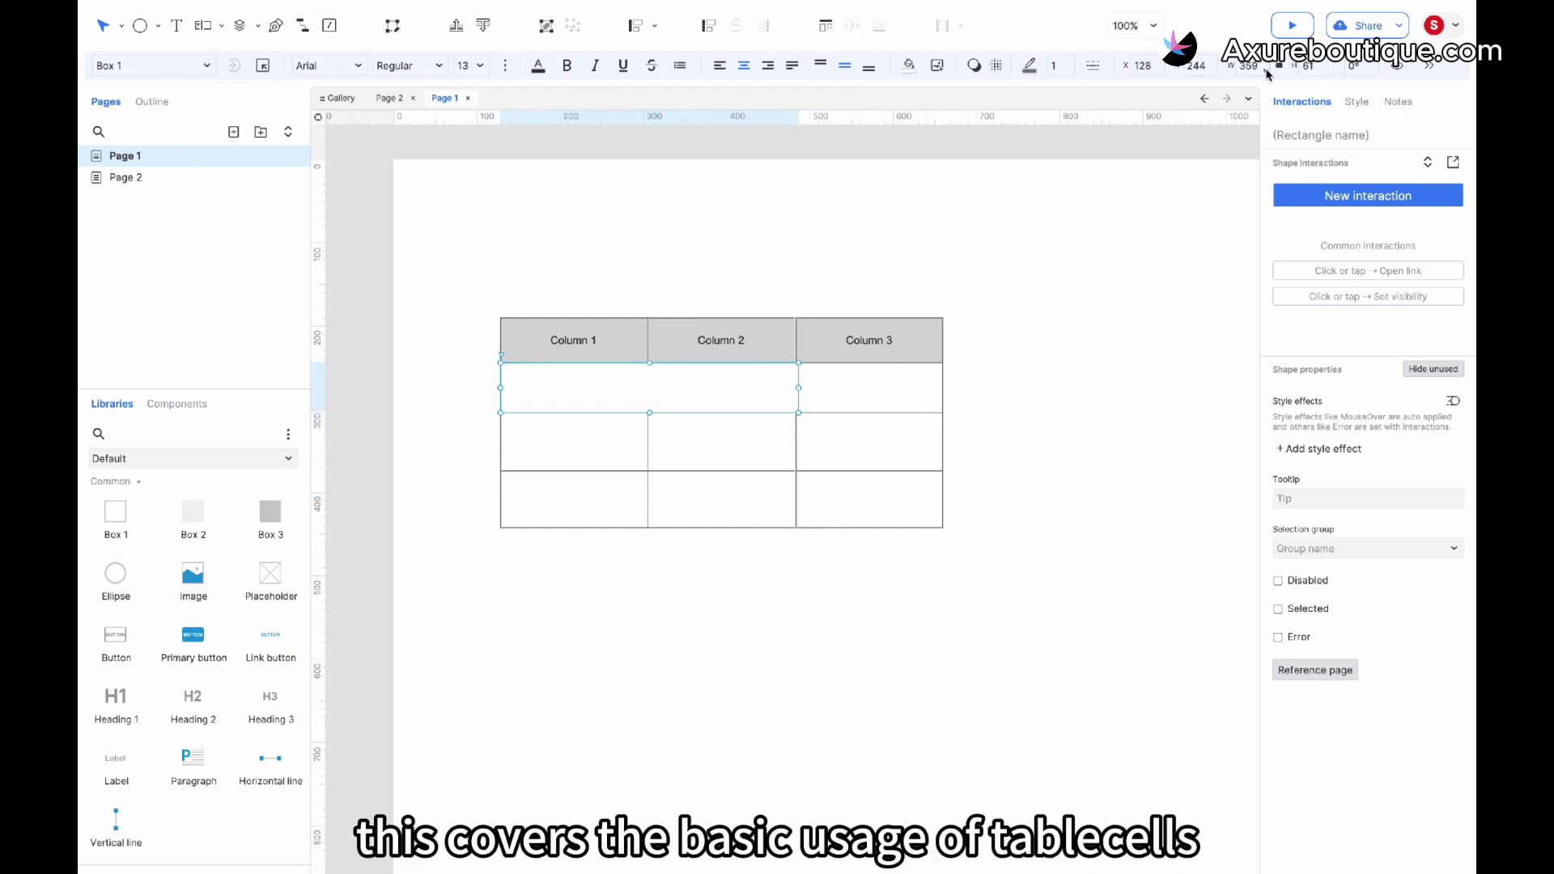
click(1038, 341)
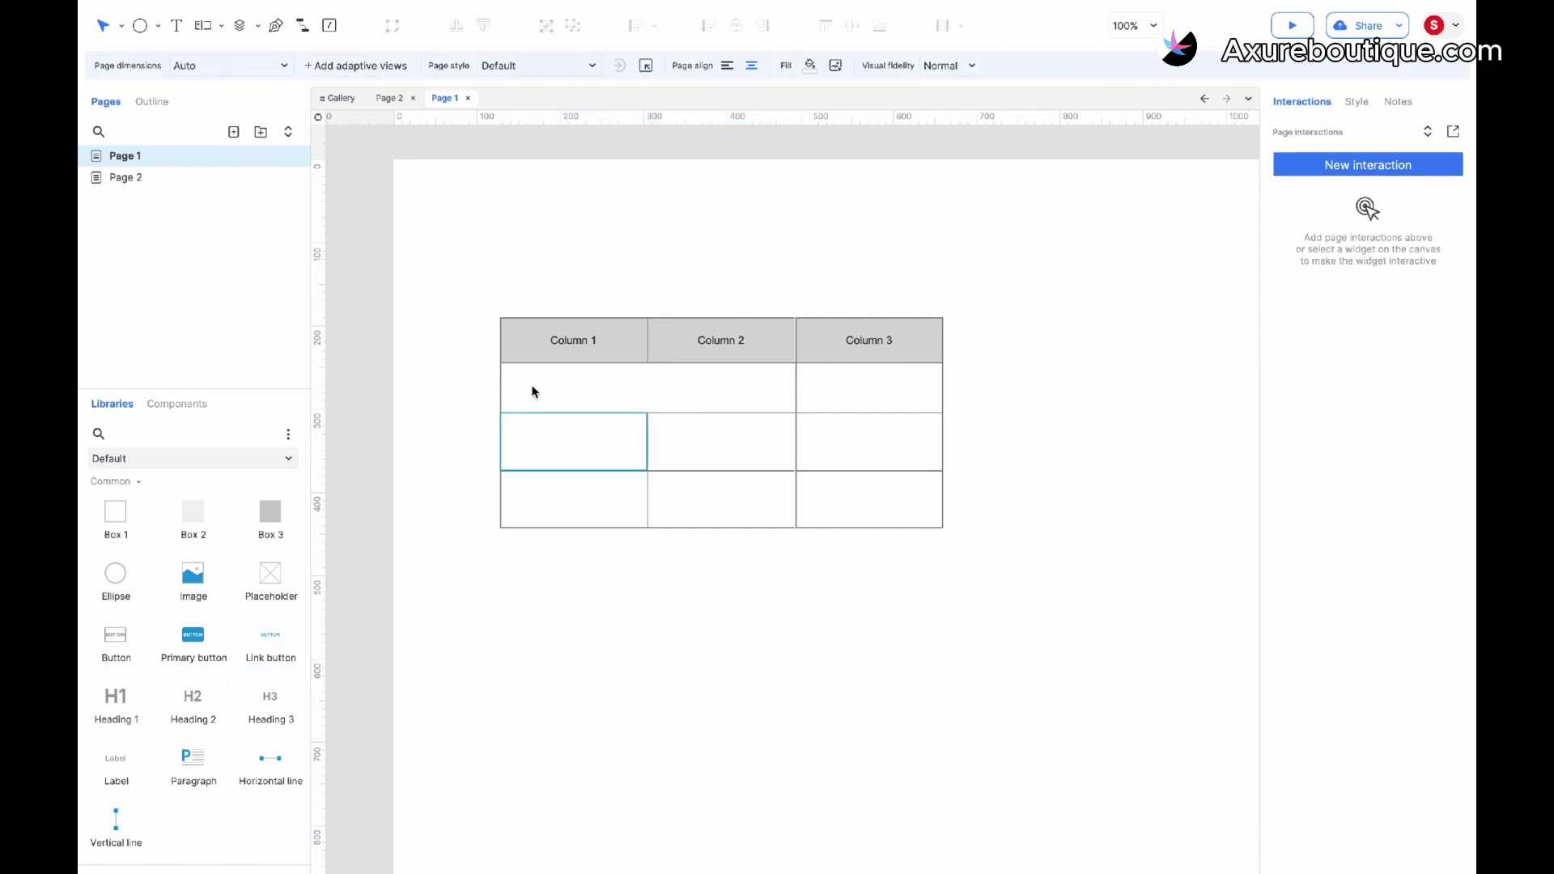
Delete the table and the box, and place a horizontal classic menu at X 300, Y 220
key(ctrl+a)
key(Delete)
scroll(228, 684, down, 3)
scroll(228, 684, down, 3)
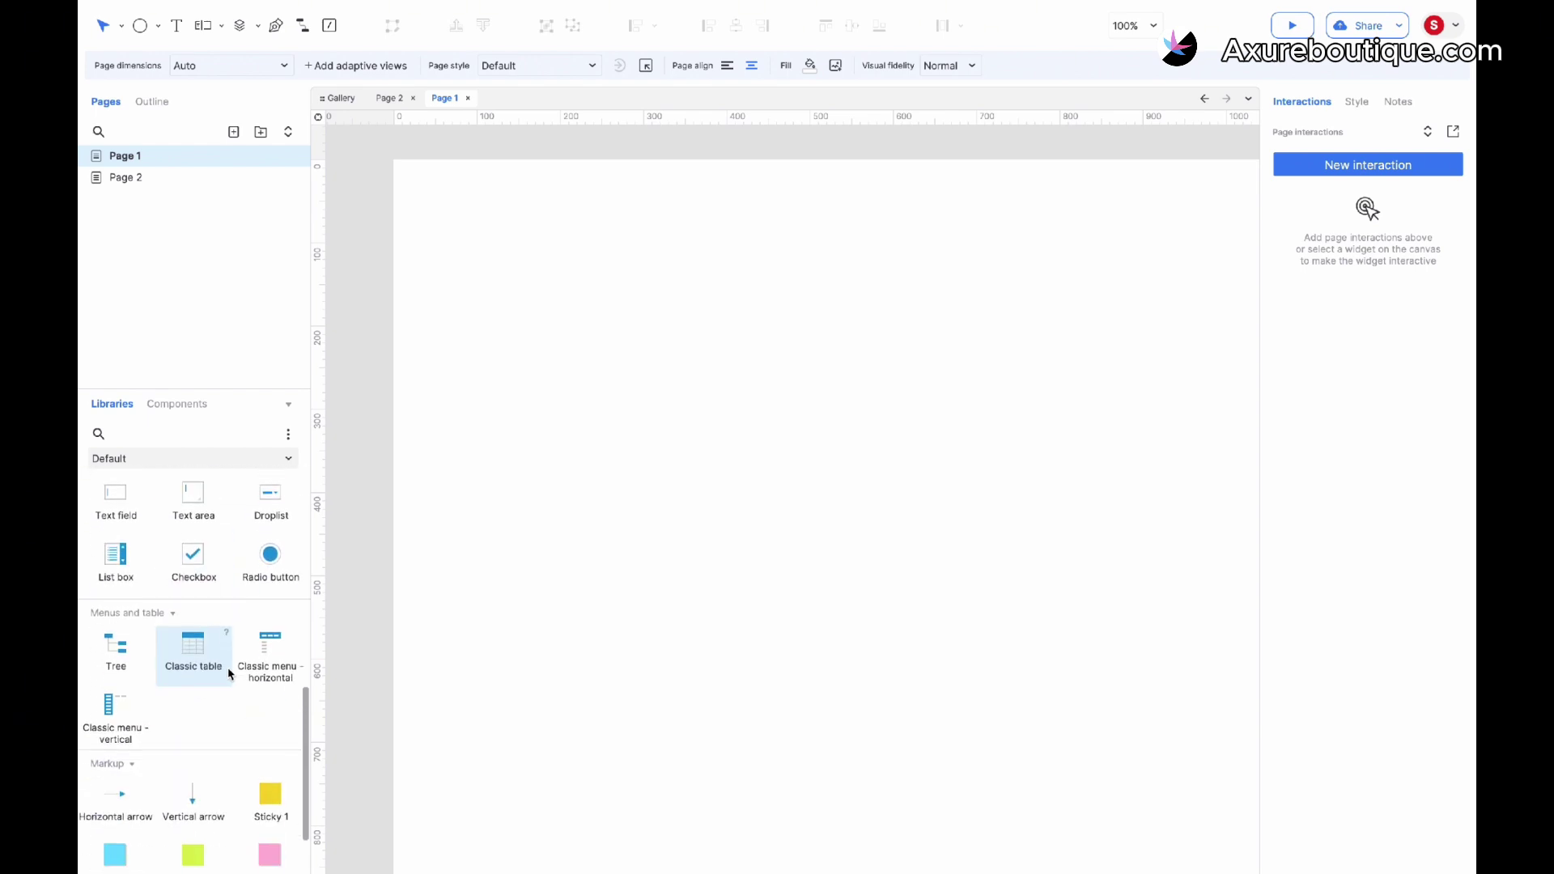
drag(283, 639, 643, 341)
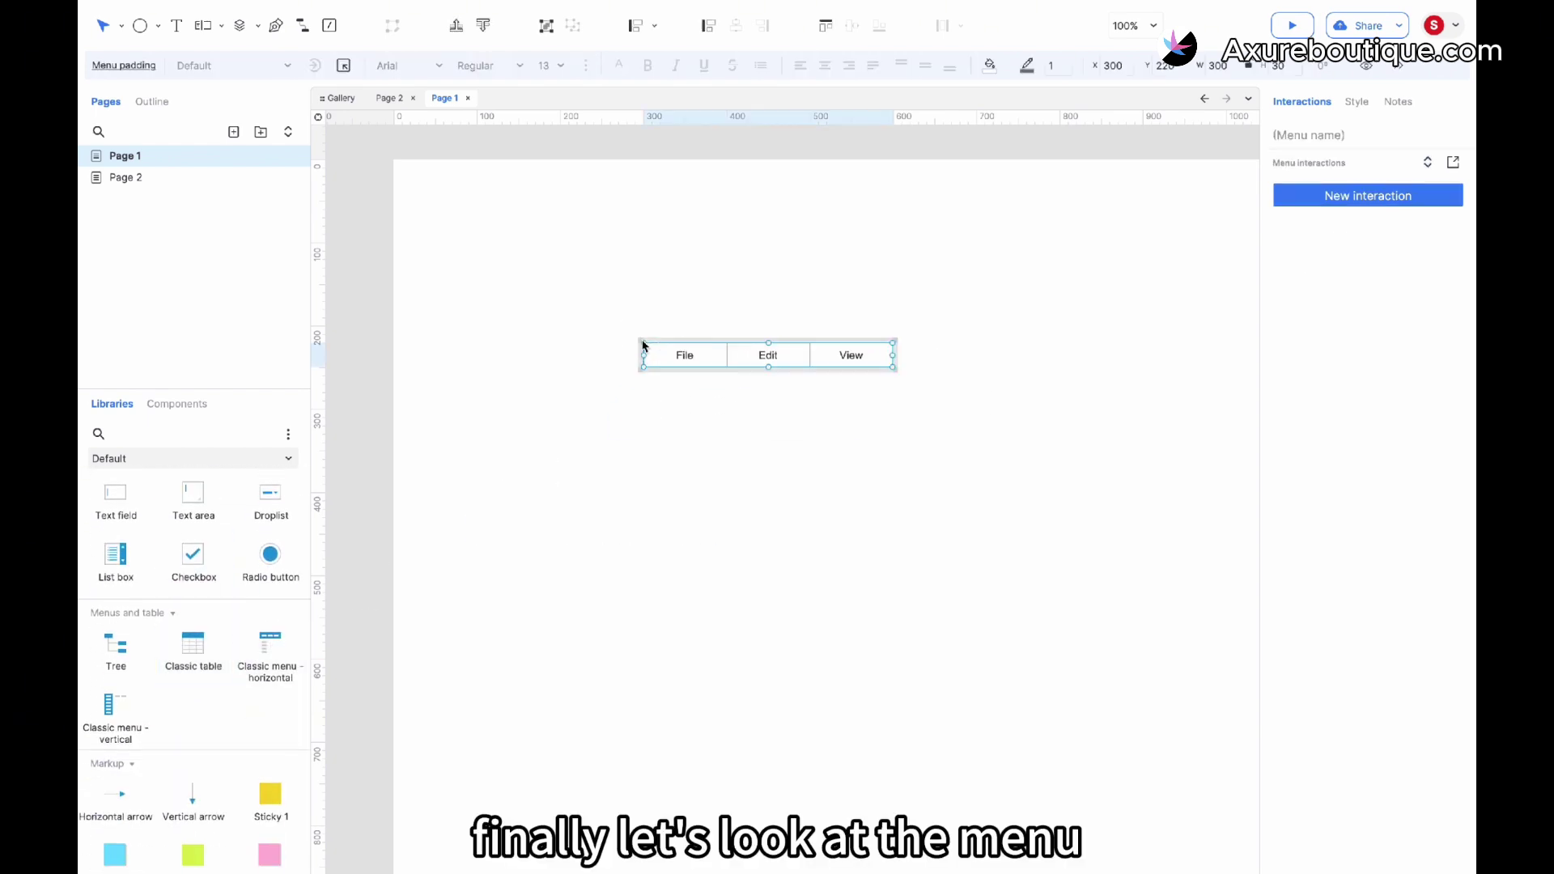
Add a submenu to the File item with the entries "Open", "Save" and "Save as", and preview the page
right_click(681, 354)
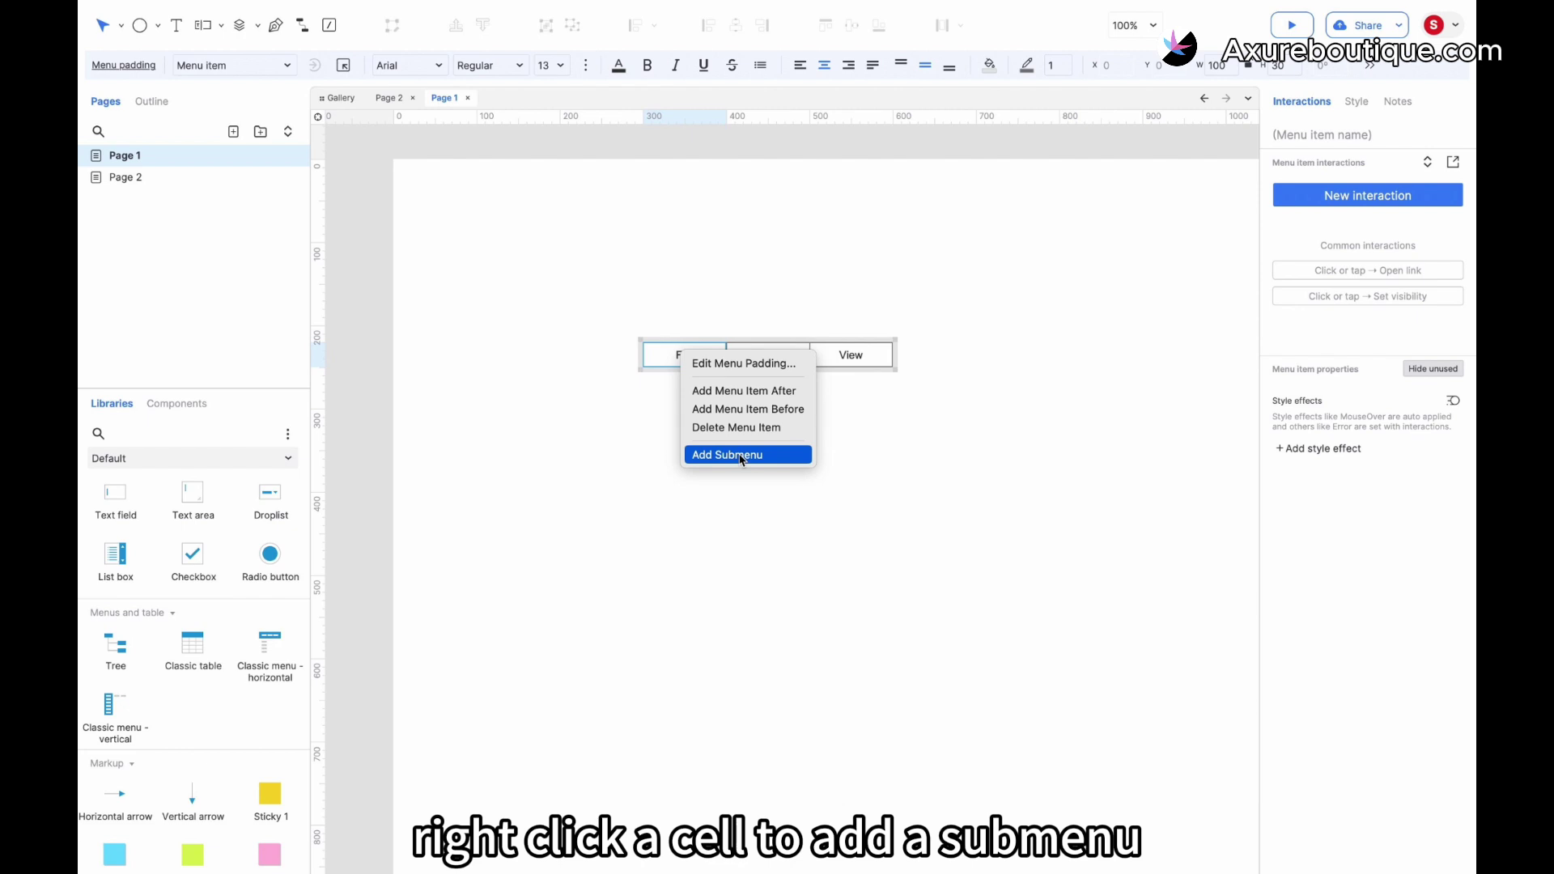
click(741, 456)
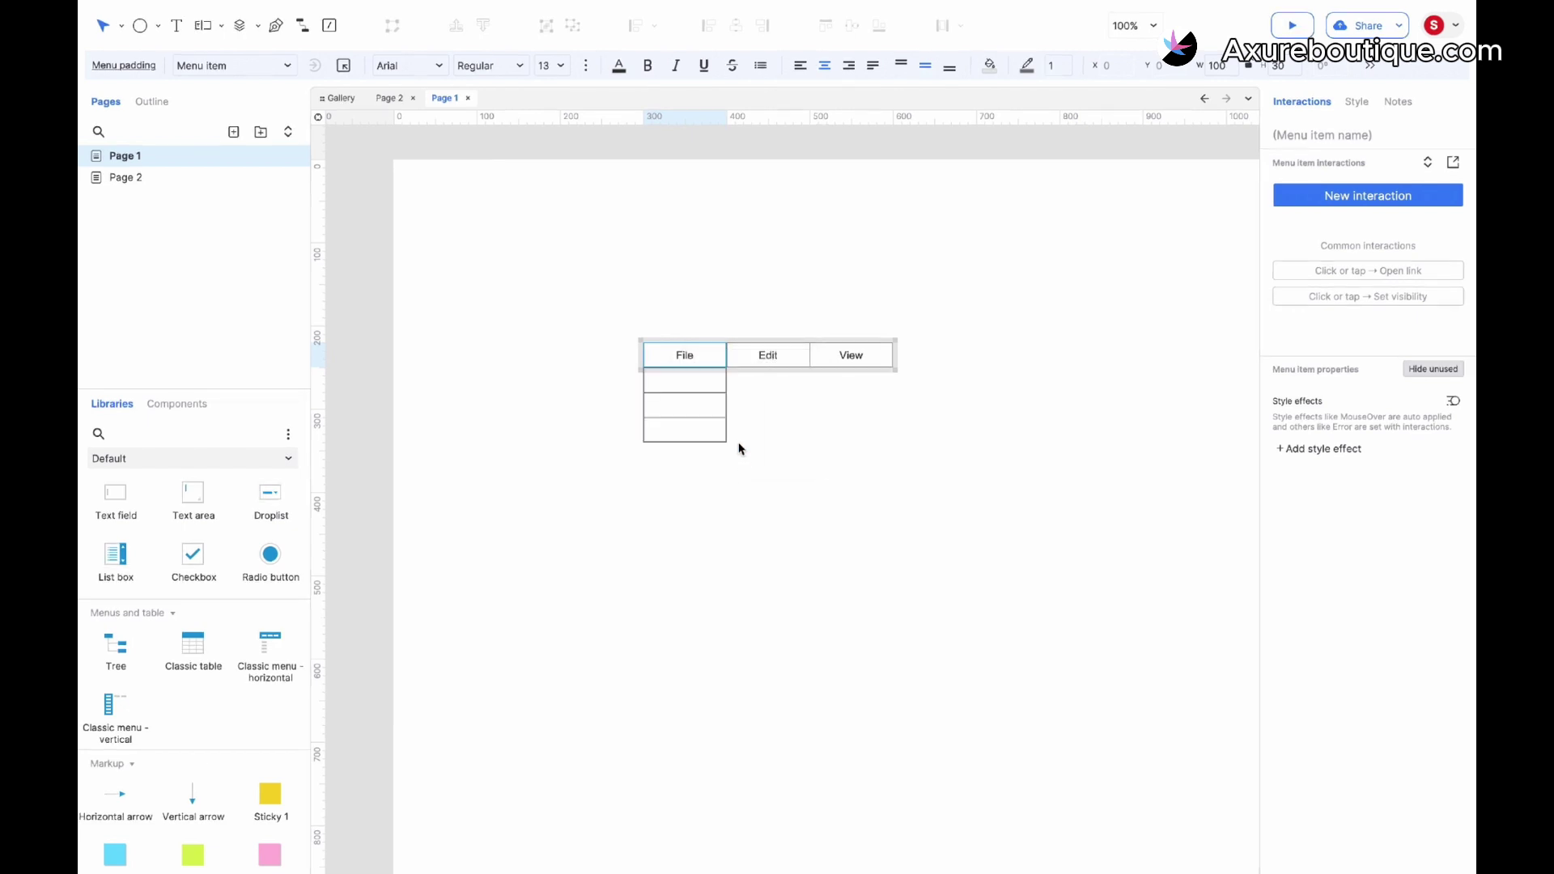
double_click(696, 384)
text(Open)
double_click(683, 406)
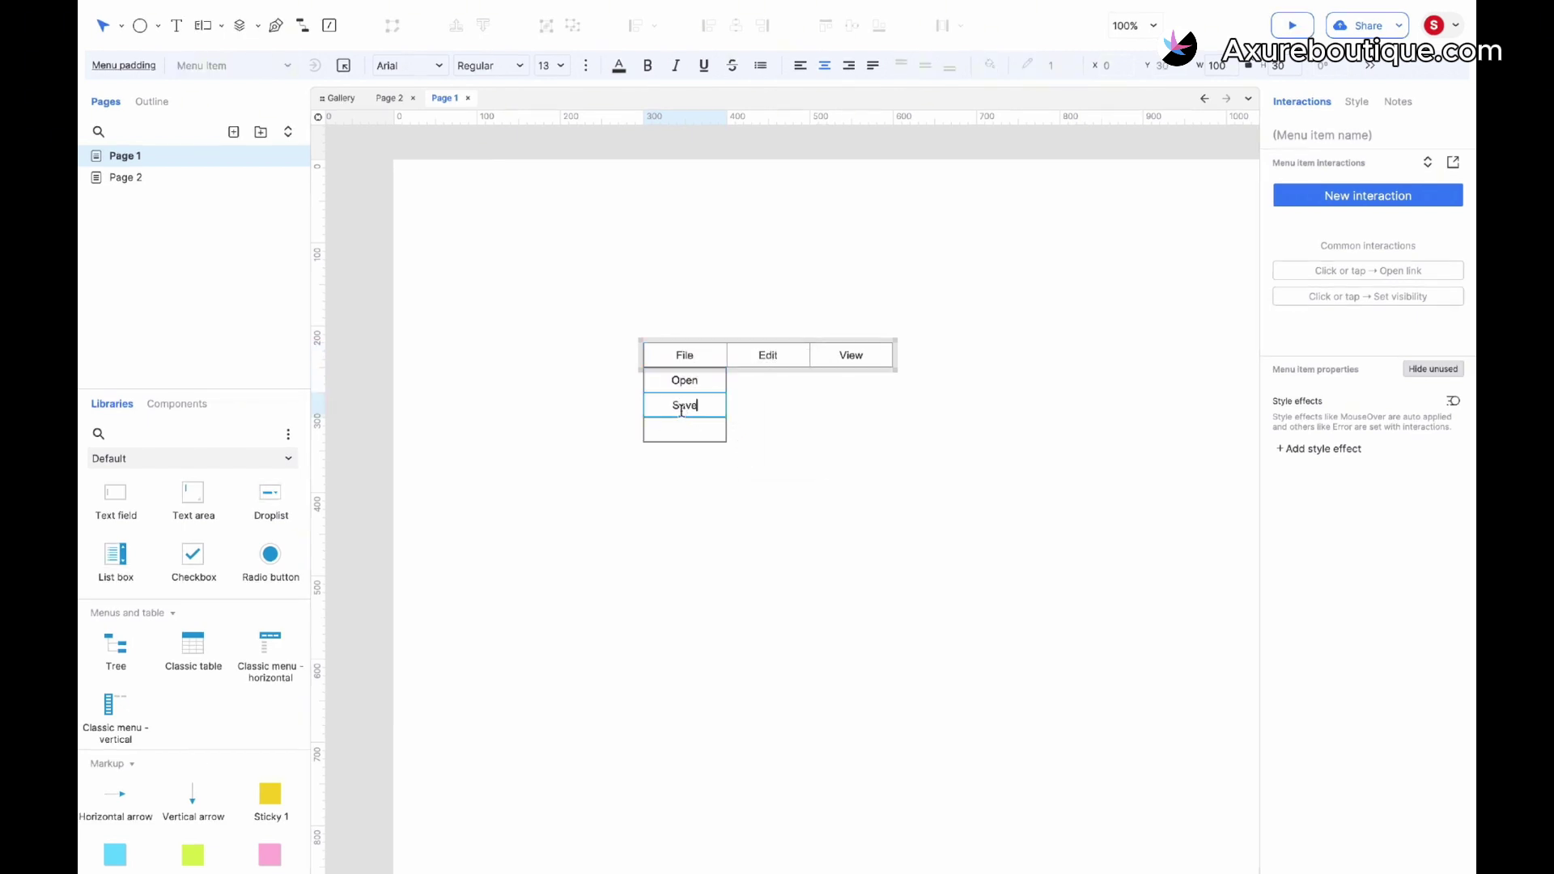
text(Save)
double_click(681, 432)
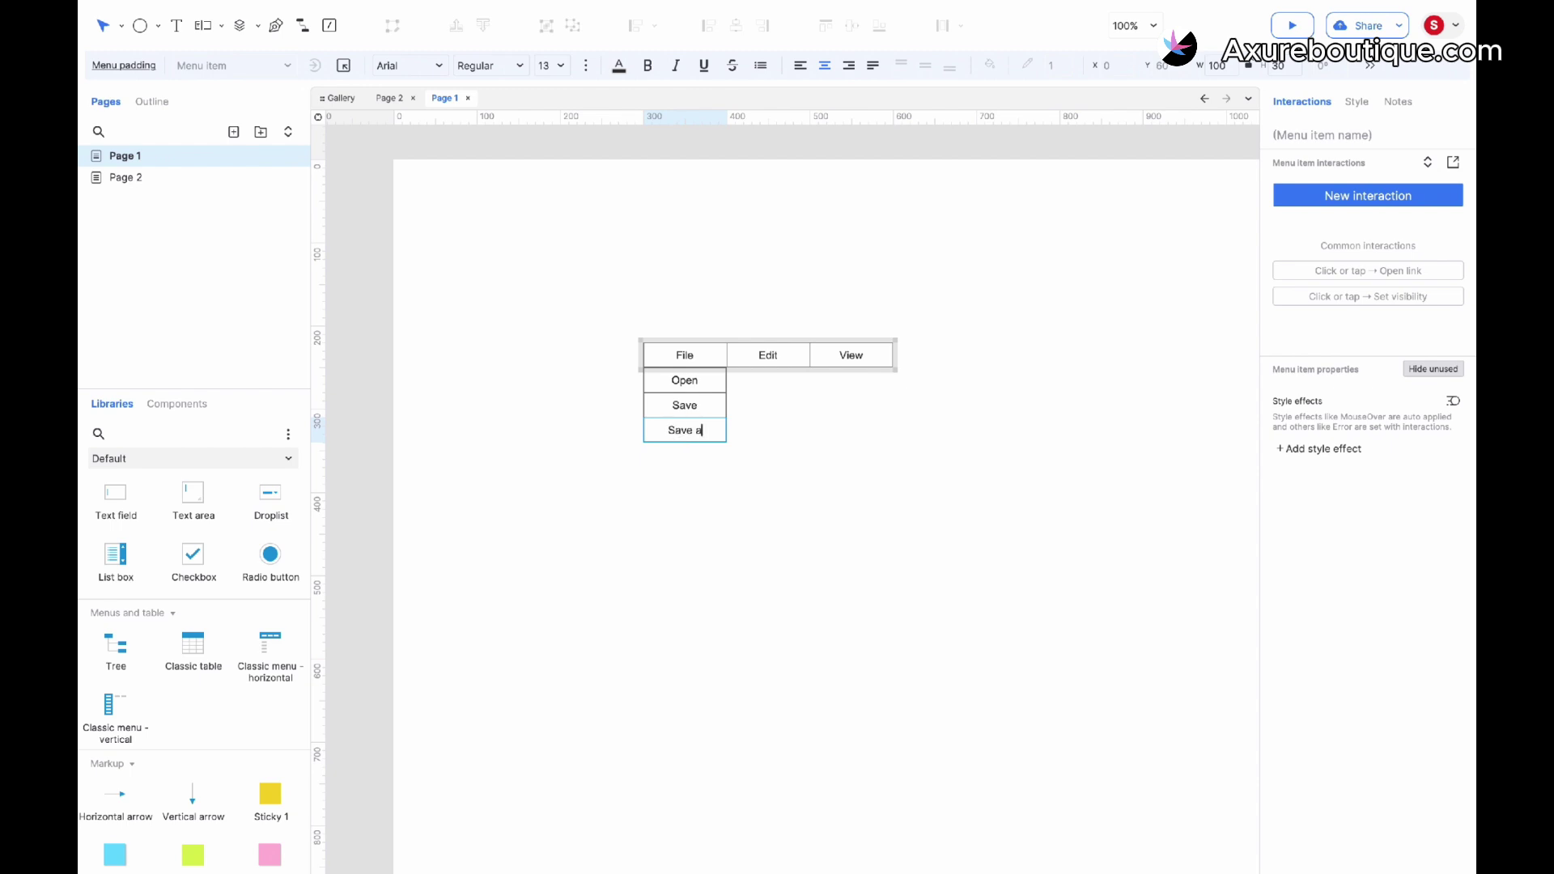
click(1292, 25)
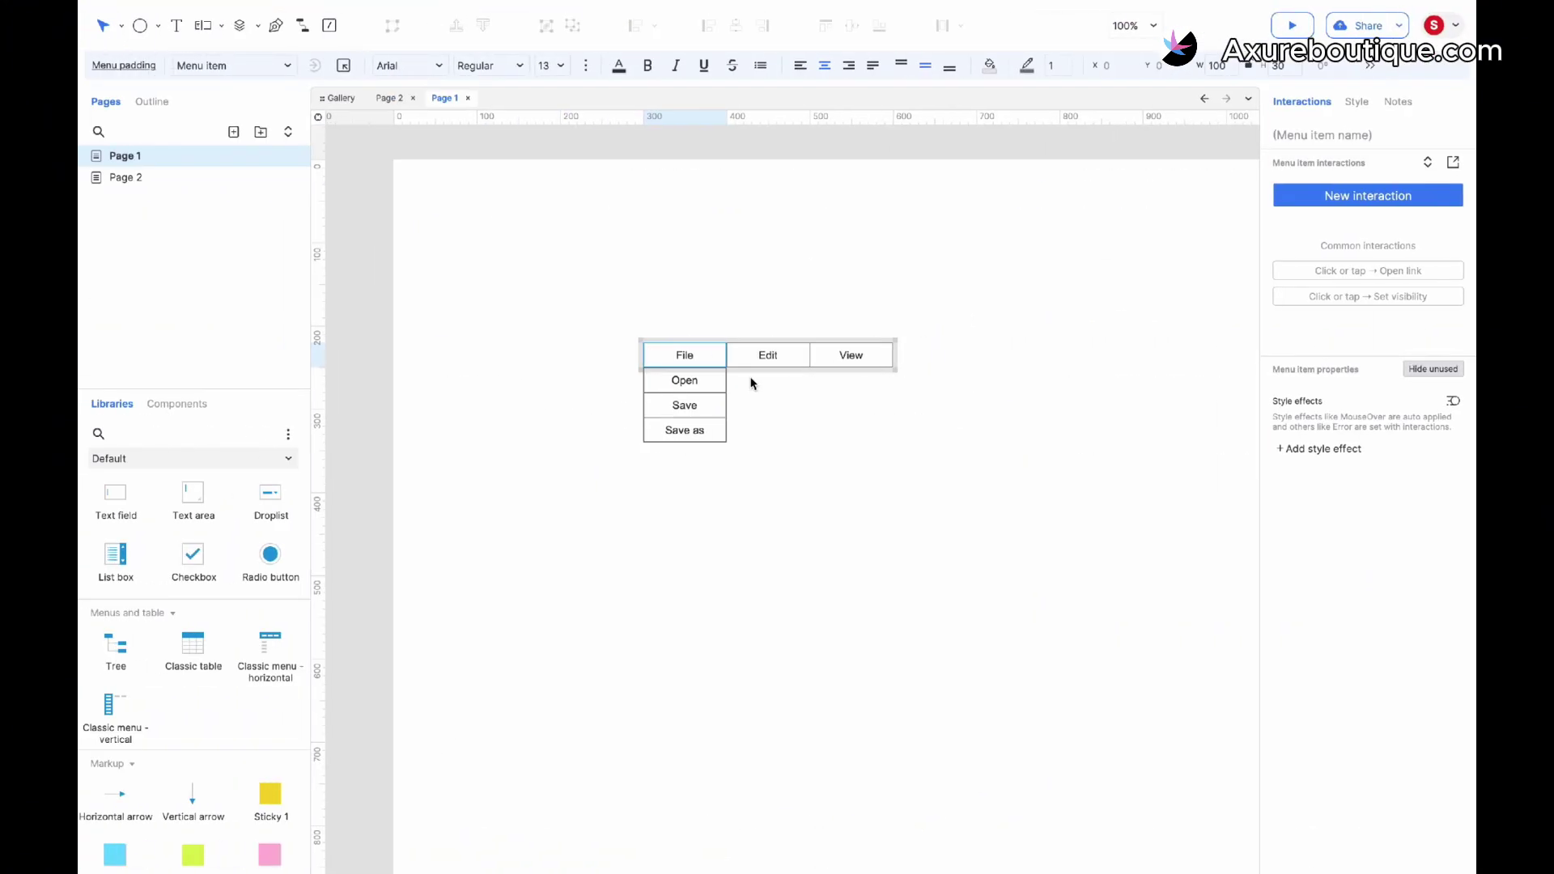
Add a nested submenu to the Open item under File
click(765, 392)
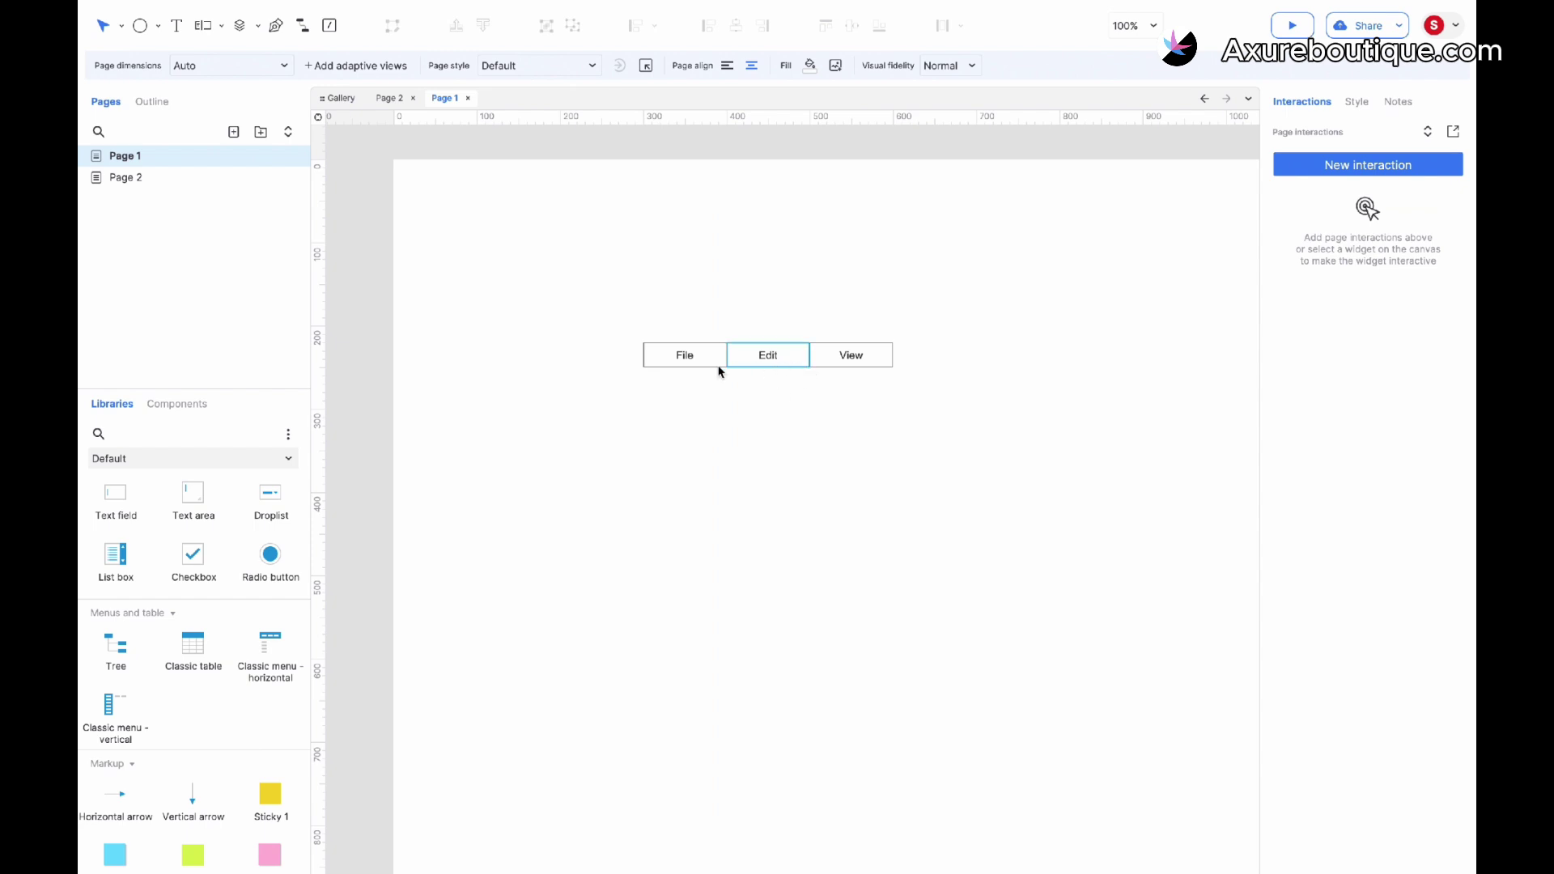
click(690, 364)
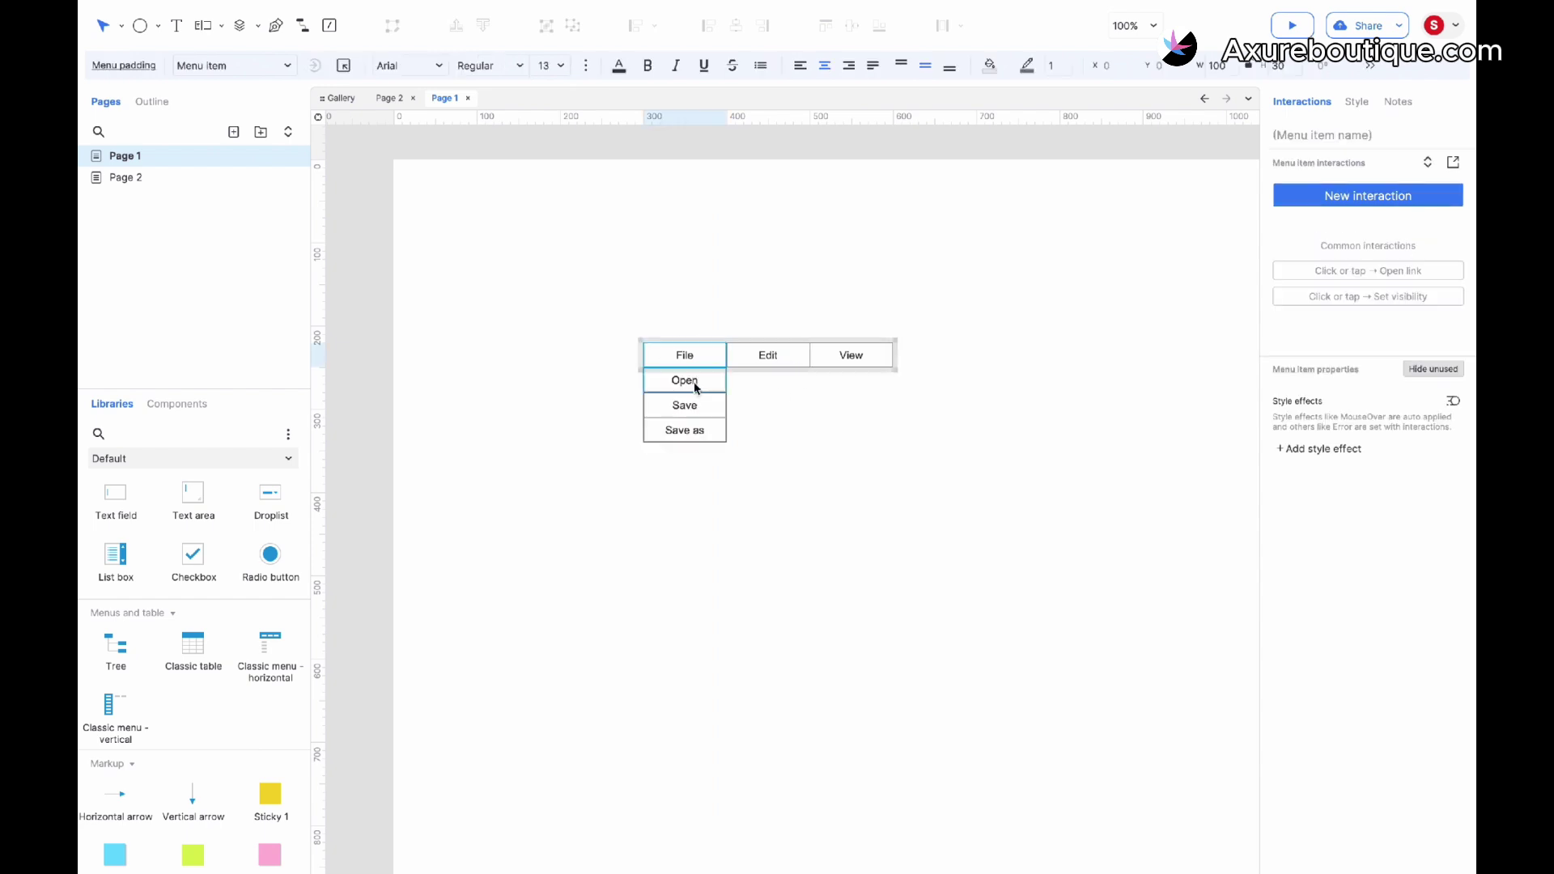
right_click(698, 391)
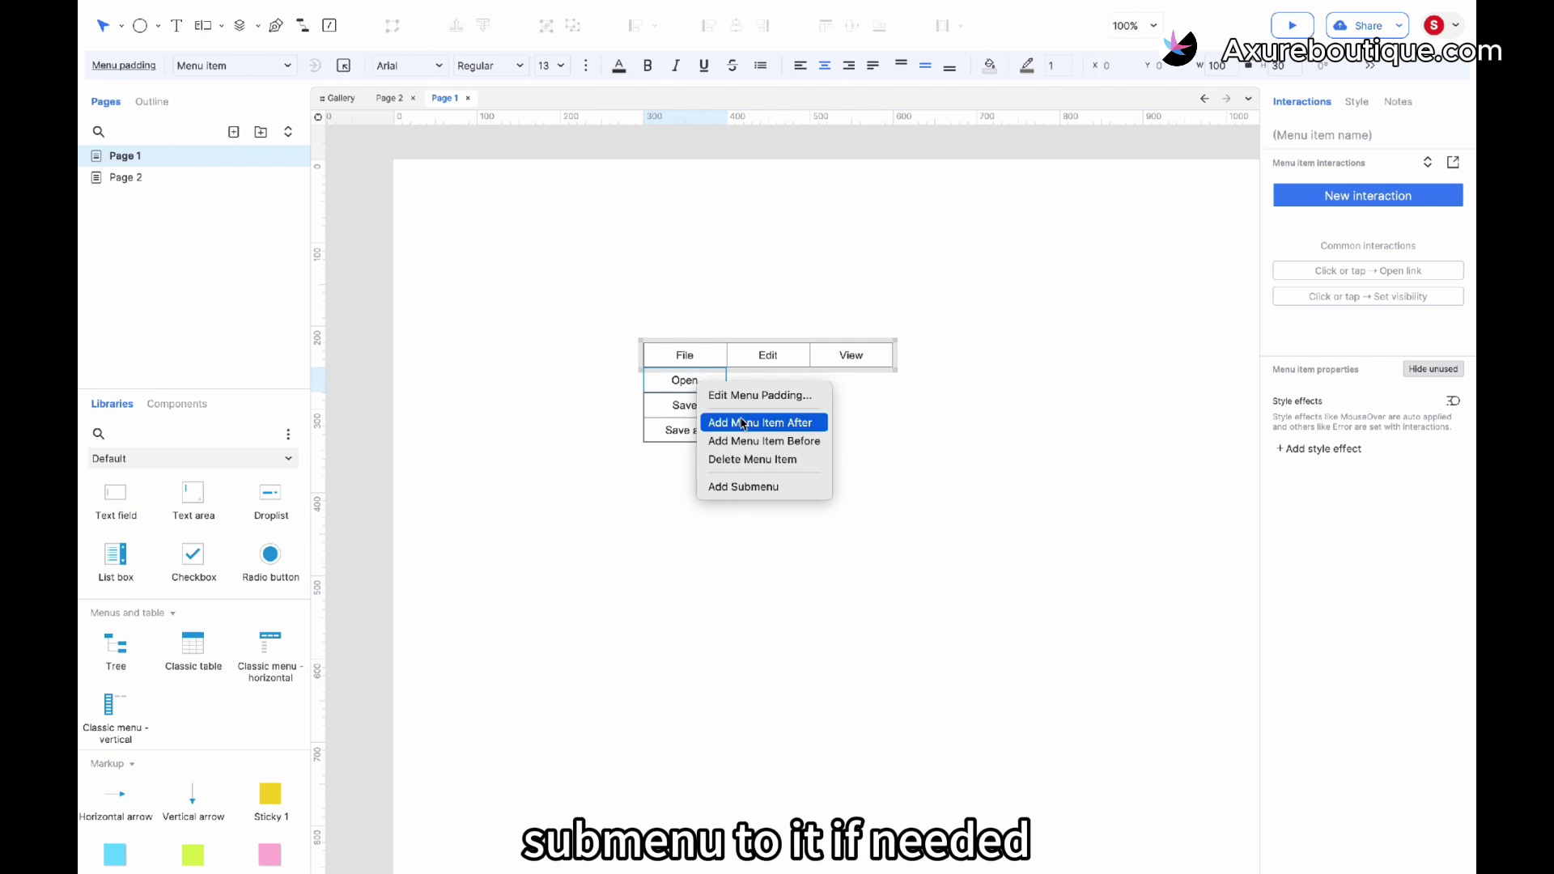
click(743, 487)
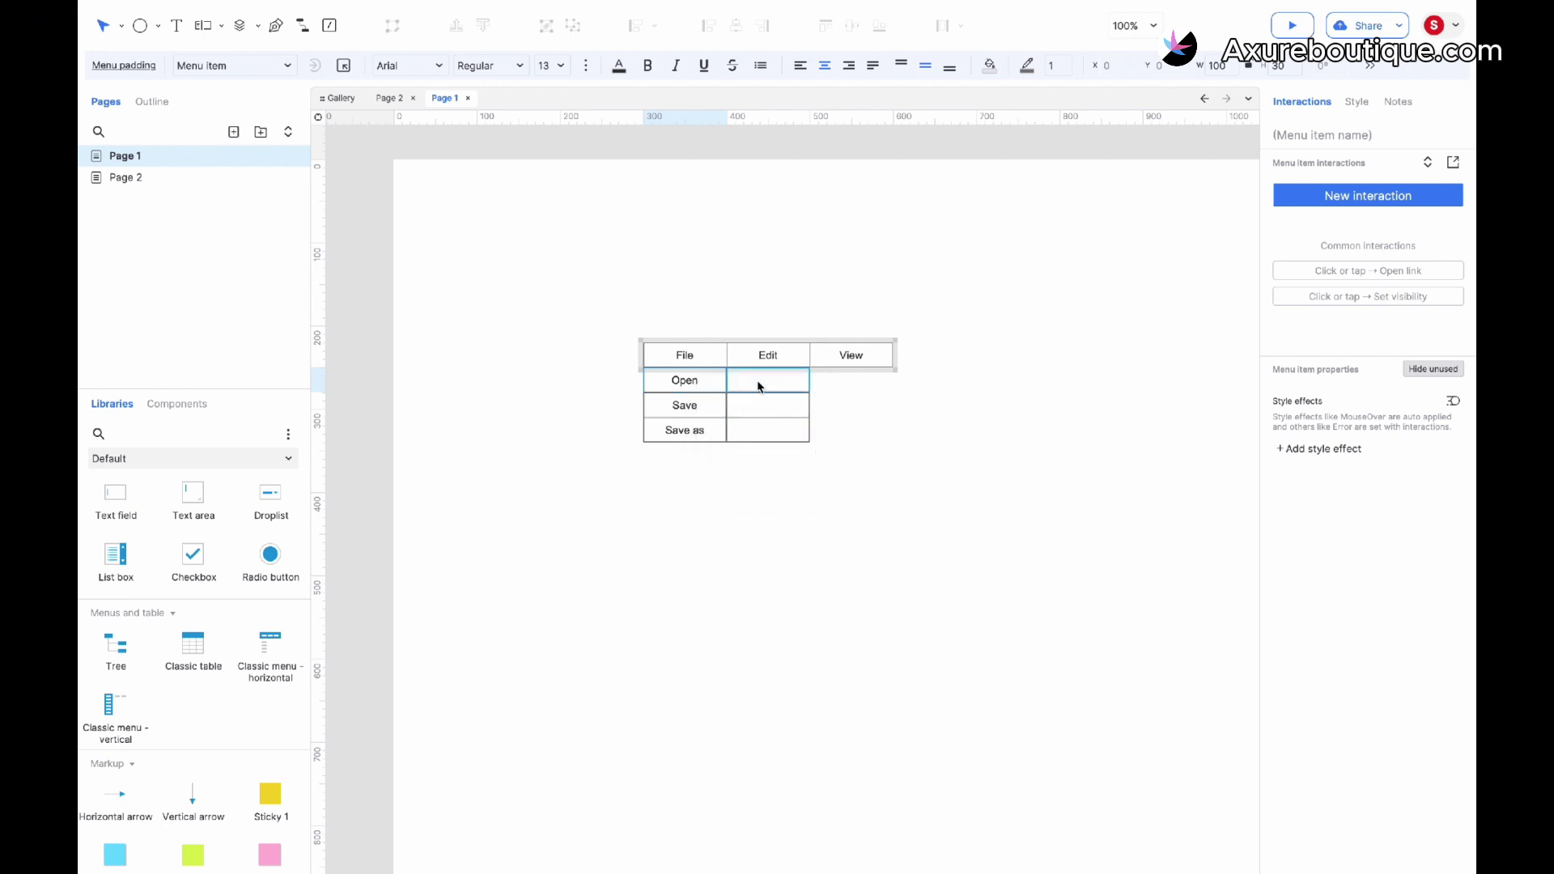